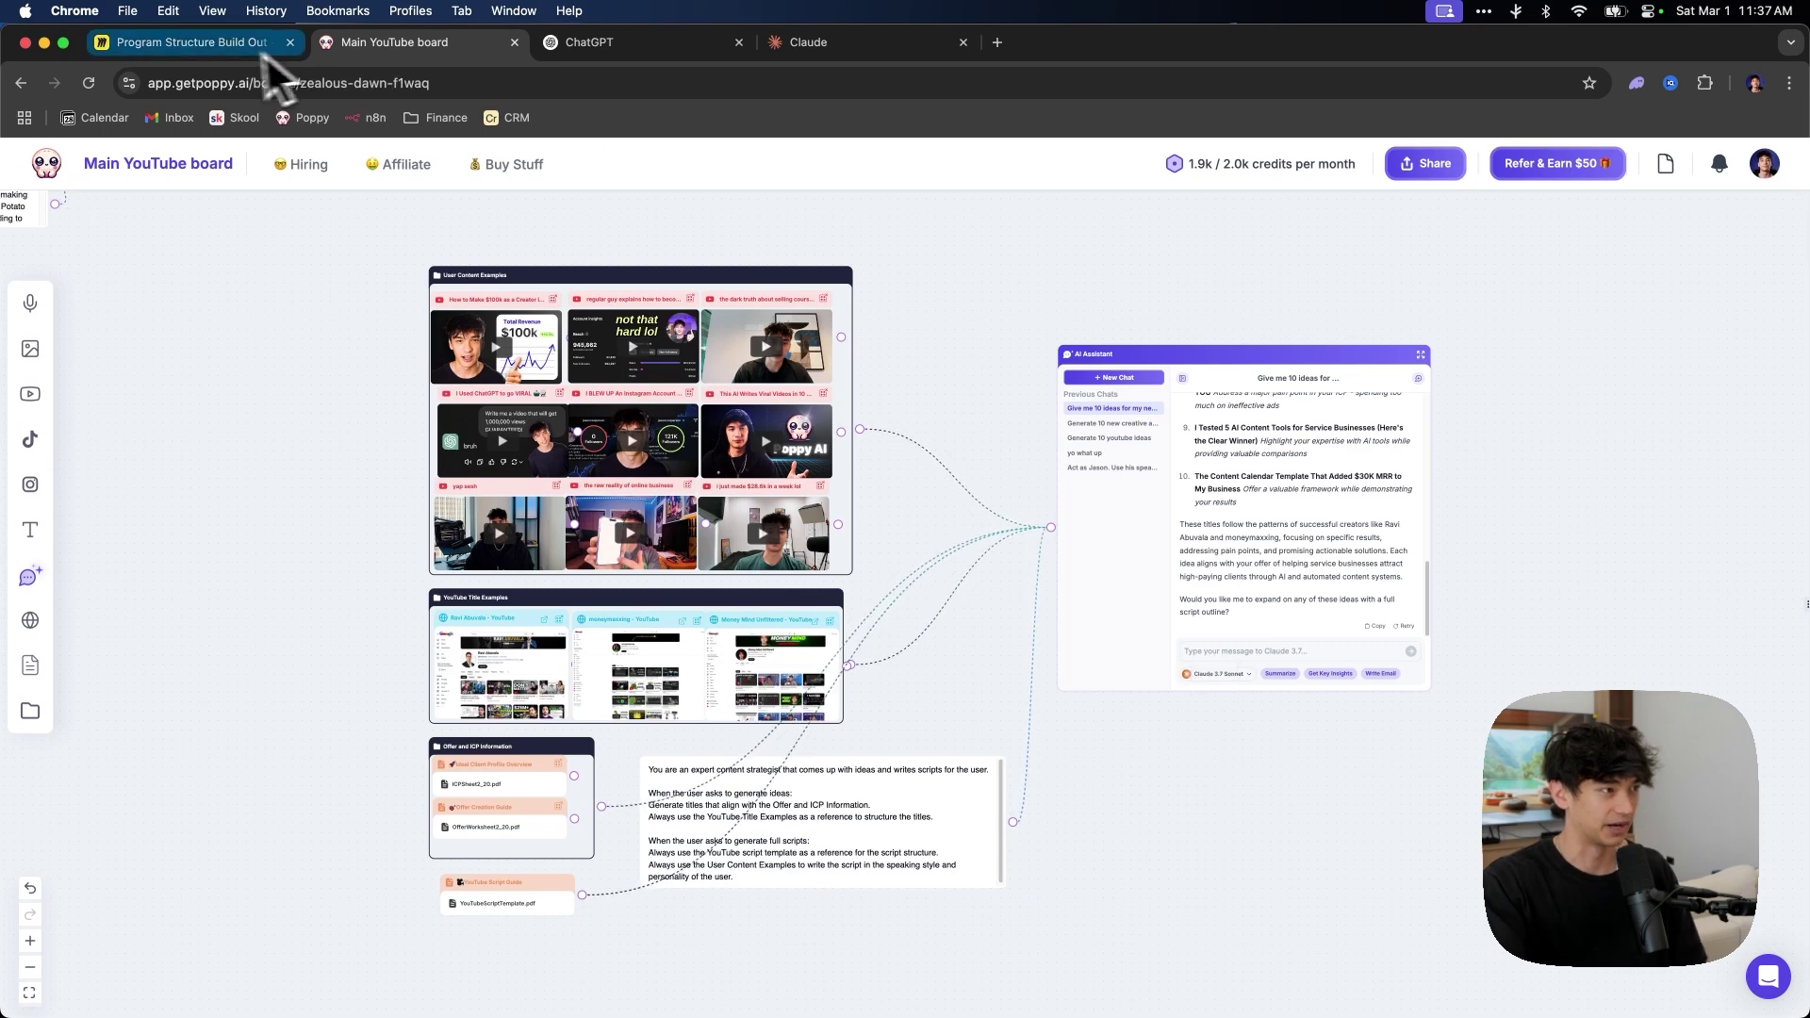
# Compare the Claude, OpenAI and Poppy images on the Miro software comparison board
pyautogui.click(215, 42)
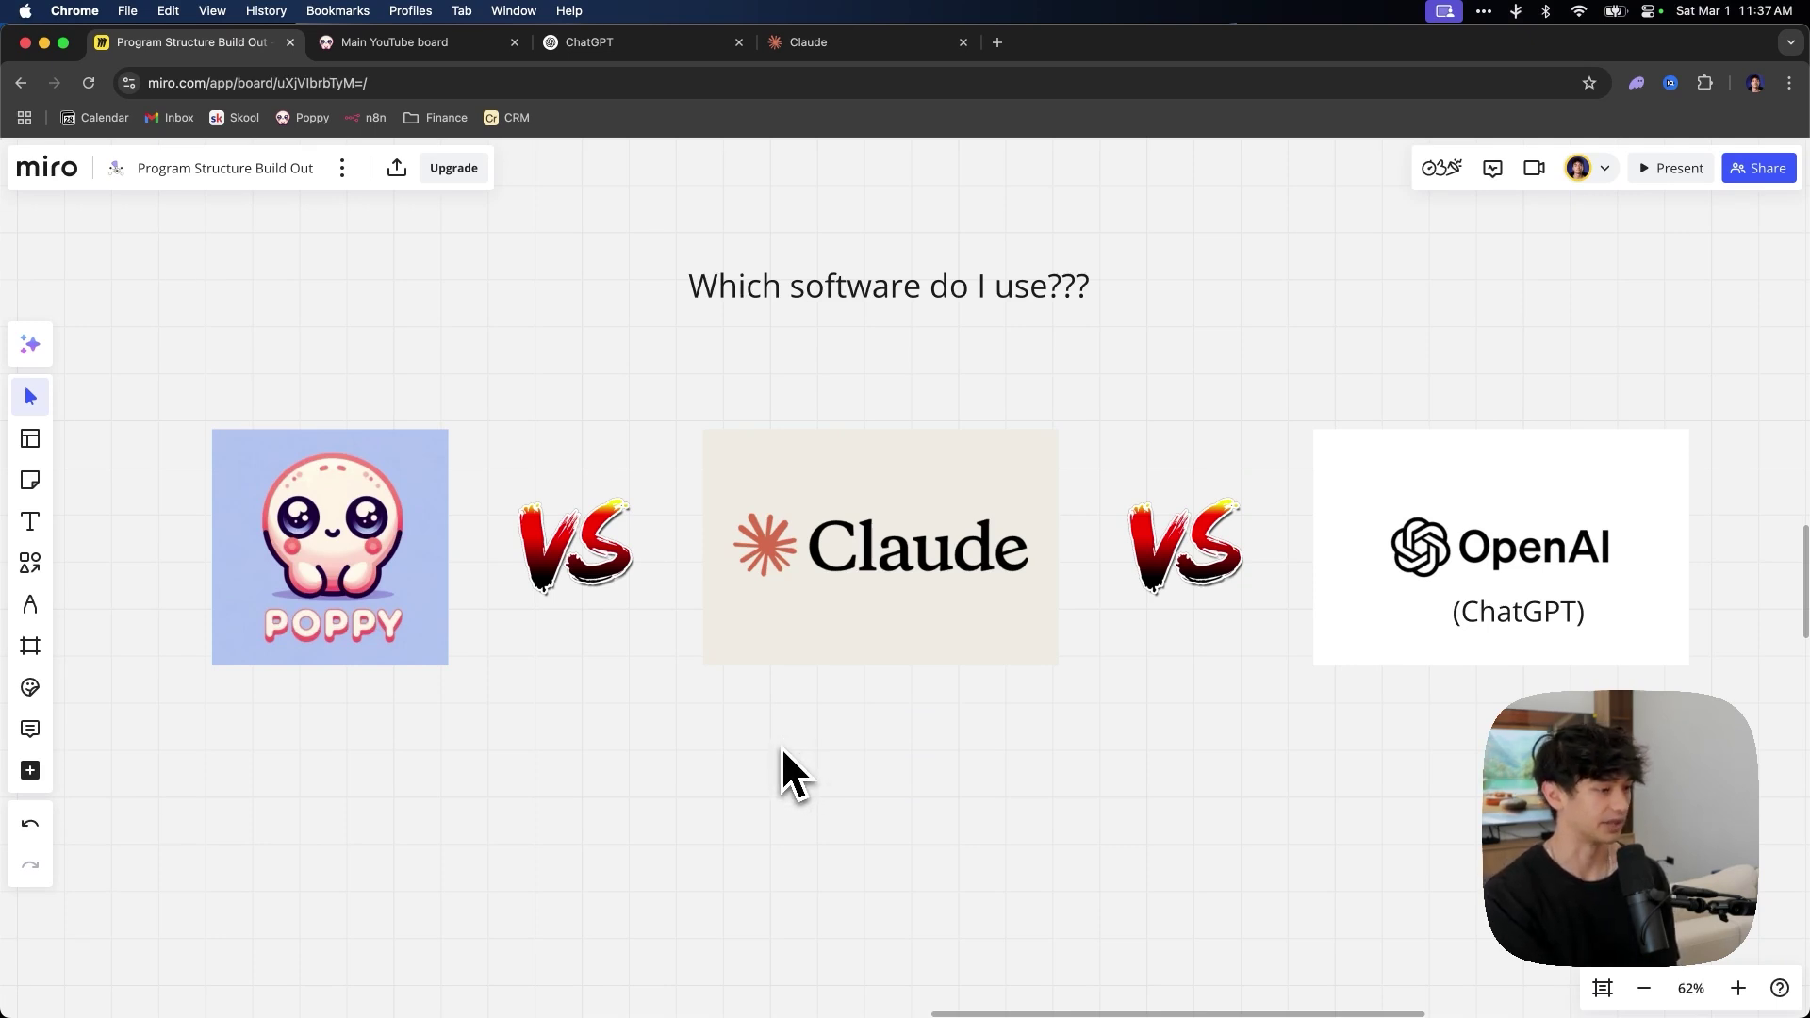
pyautogui.click(949, 561)
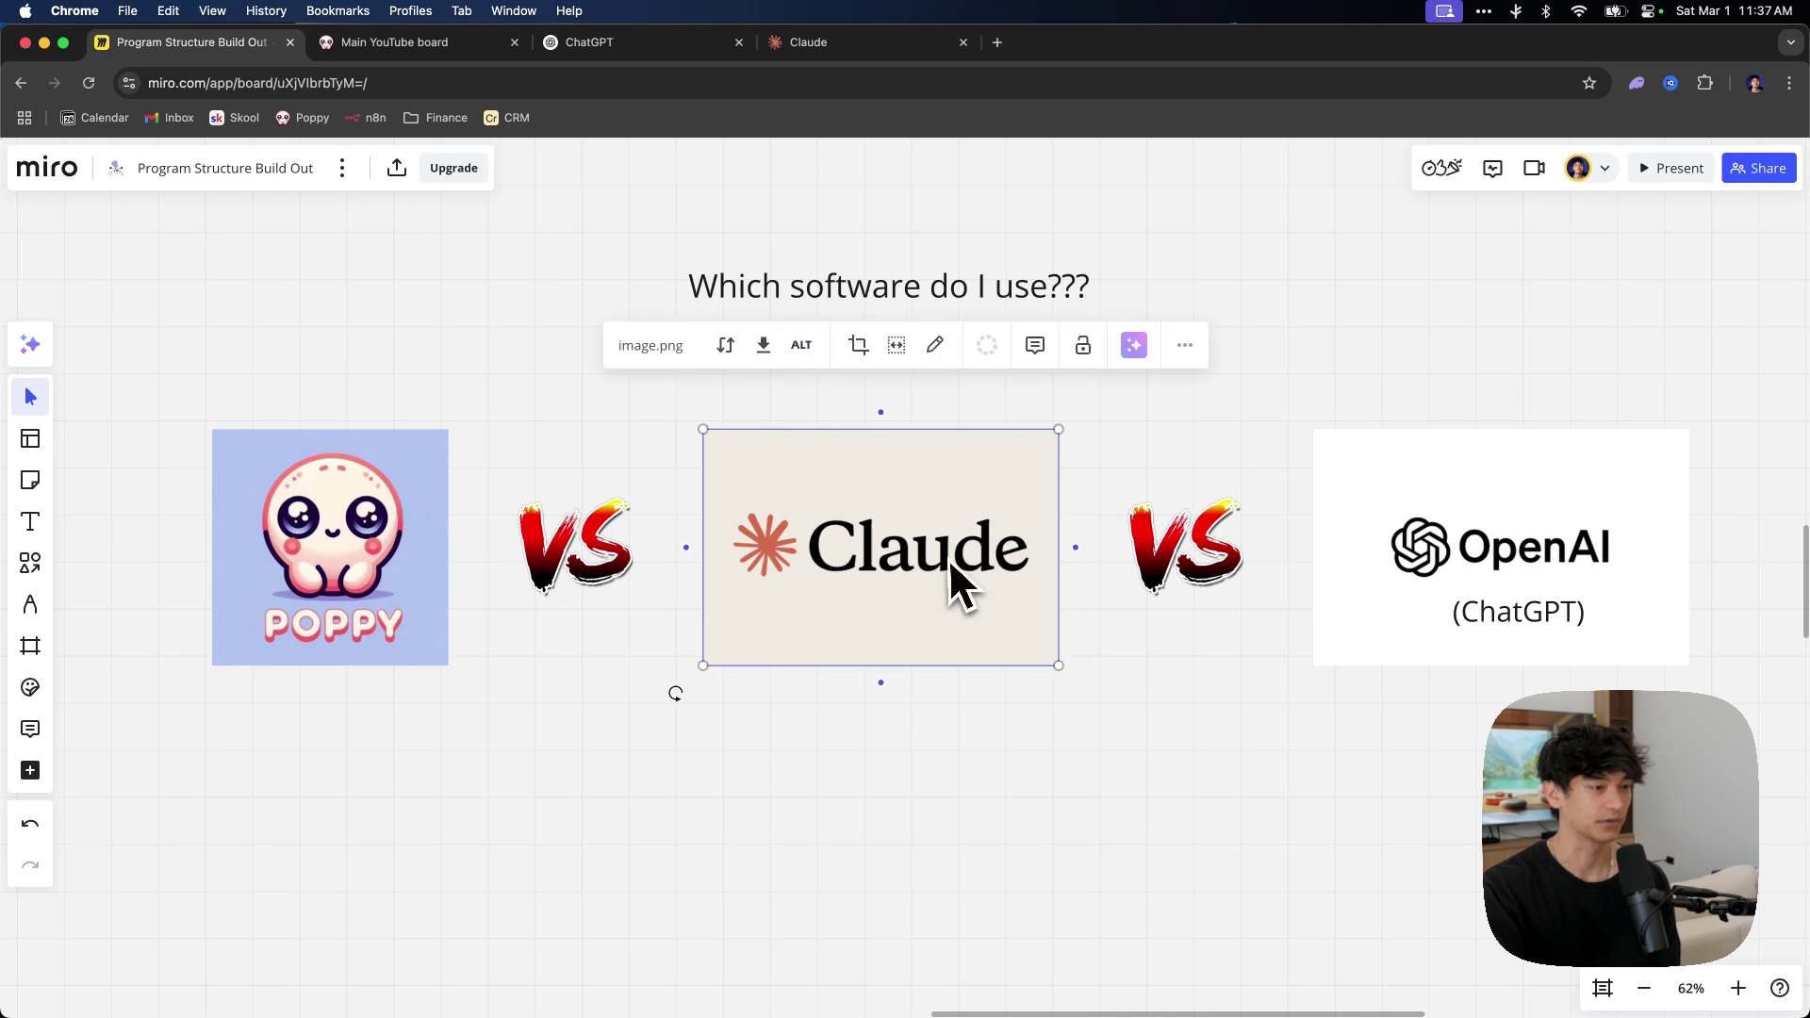
pyautogui.click(1554, 504)
pyautogui.click(392, 554)
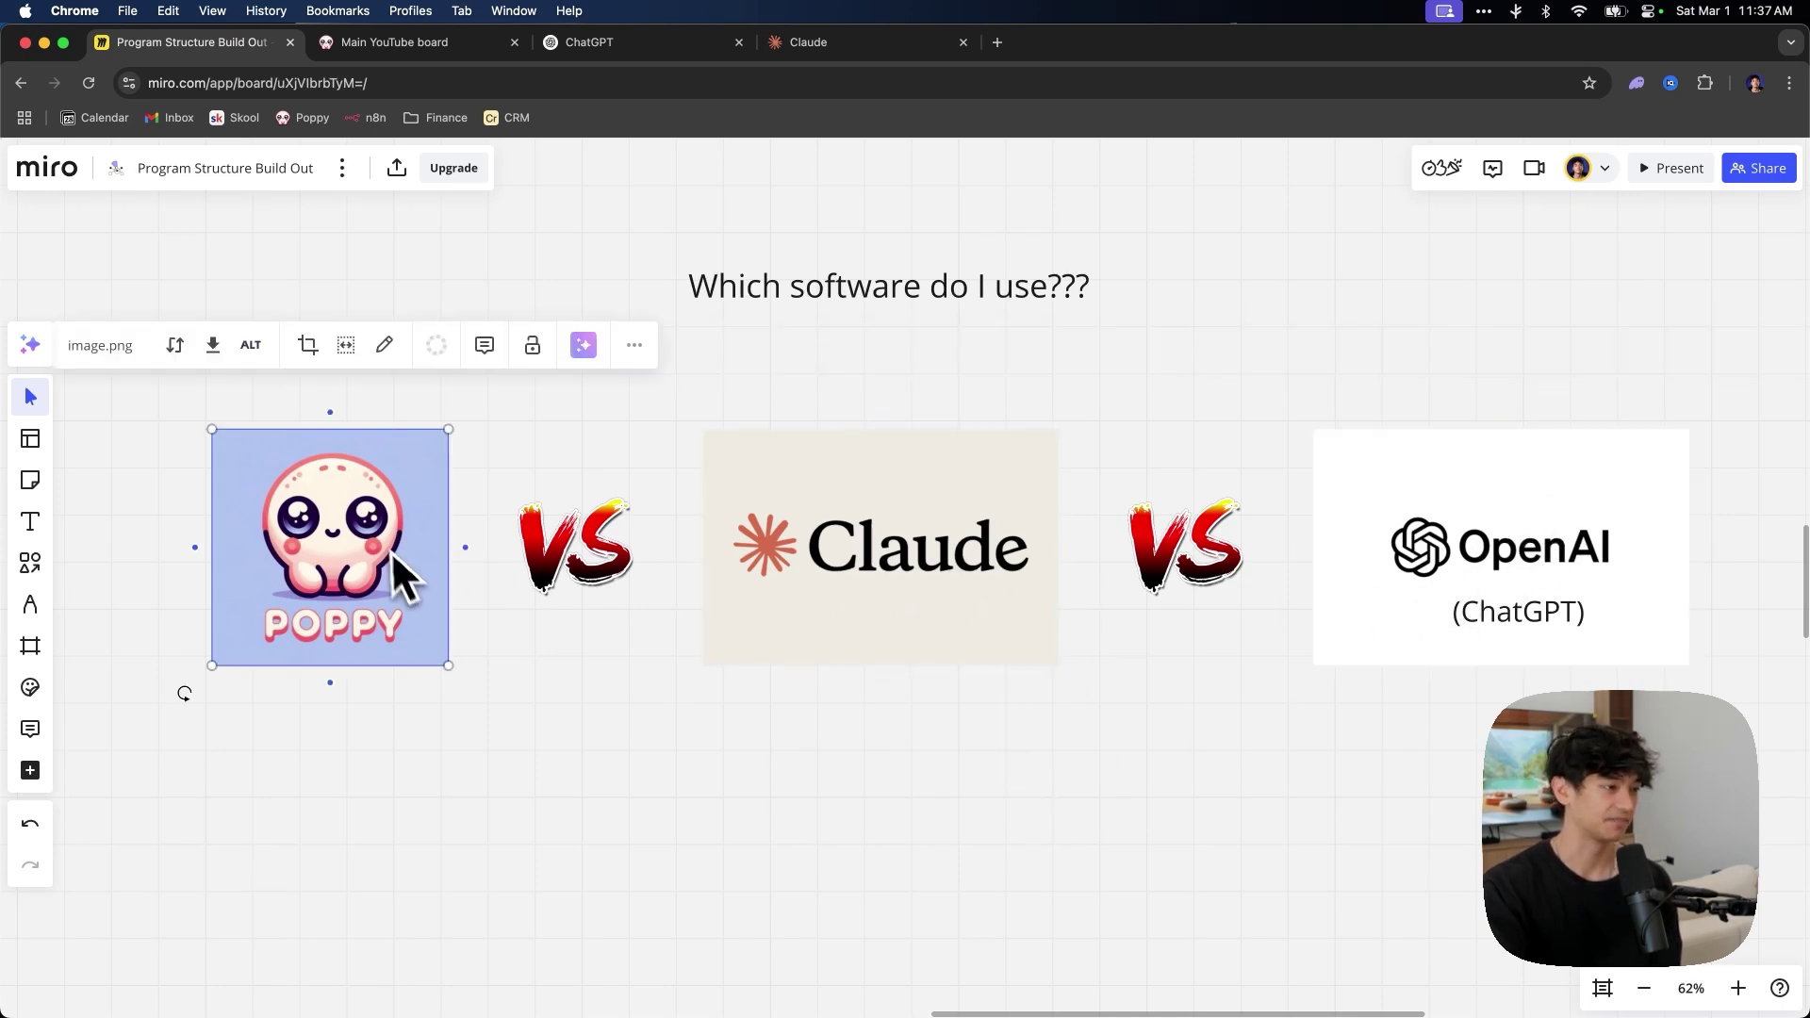
# On the Poppy YouTube board, view the AI model list and close it unchanged
pyautogui.click(442, 43)
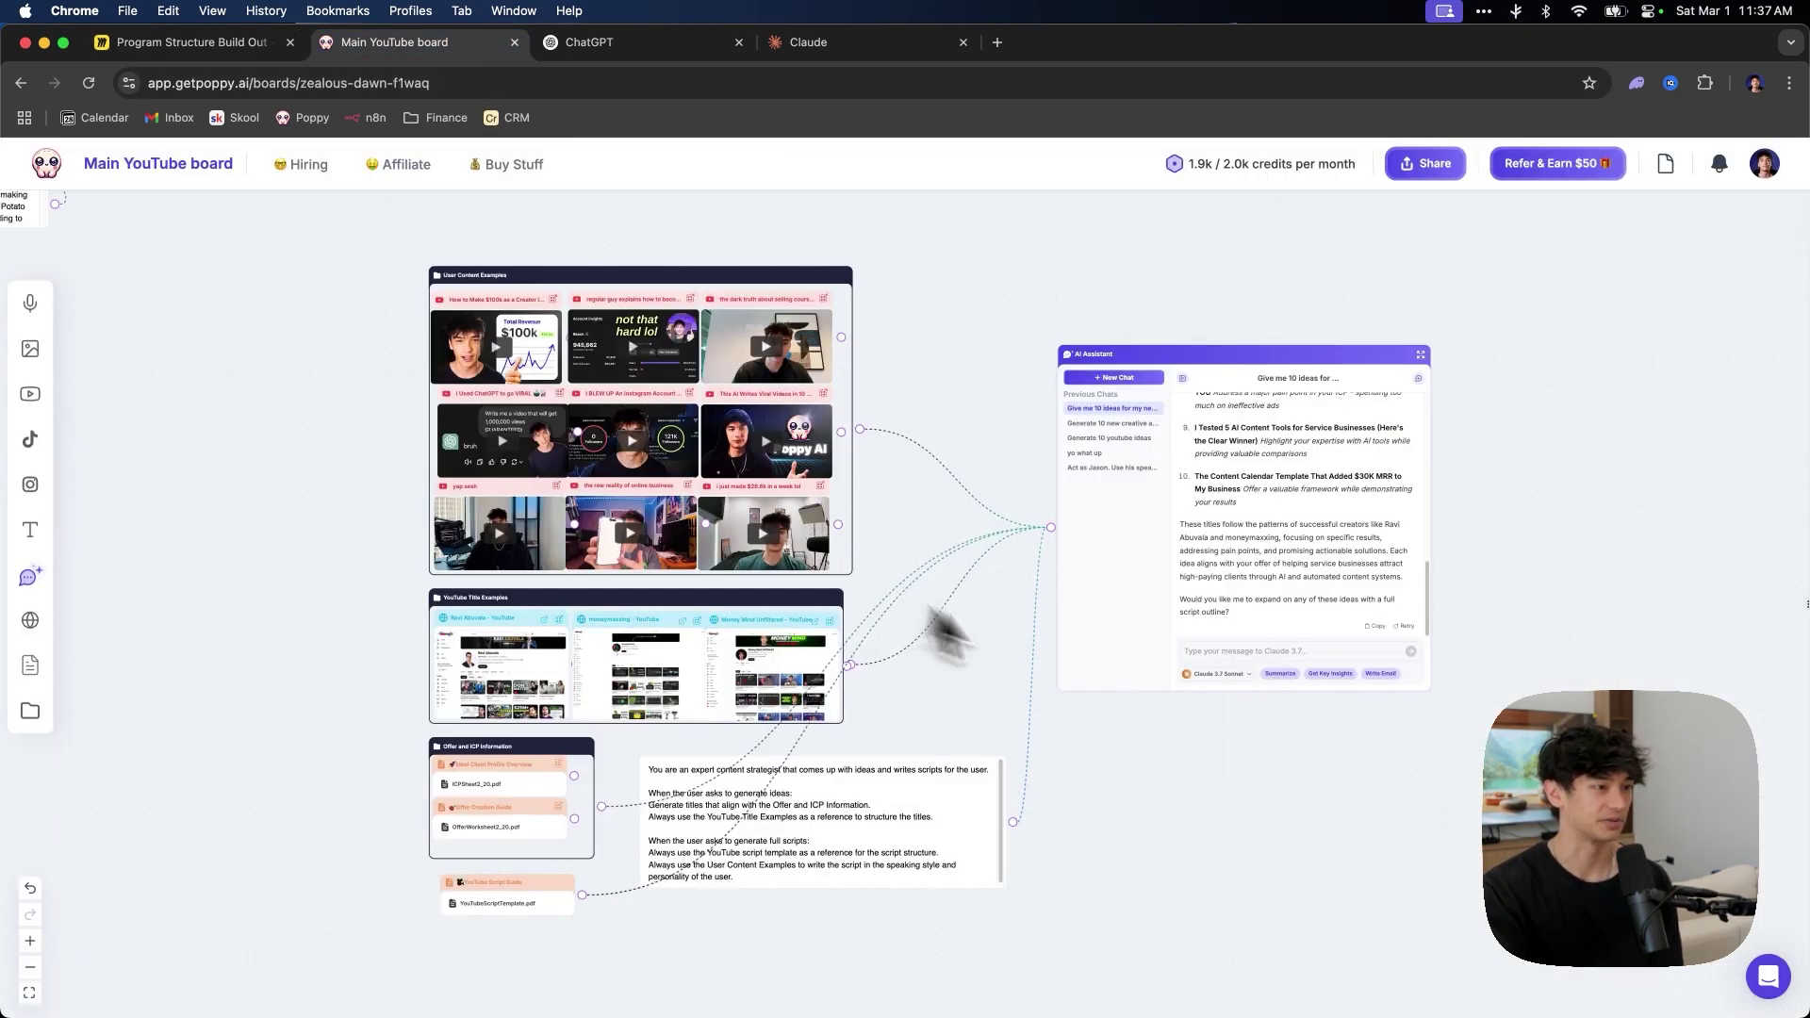
pyautogui.click(1224, 674)
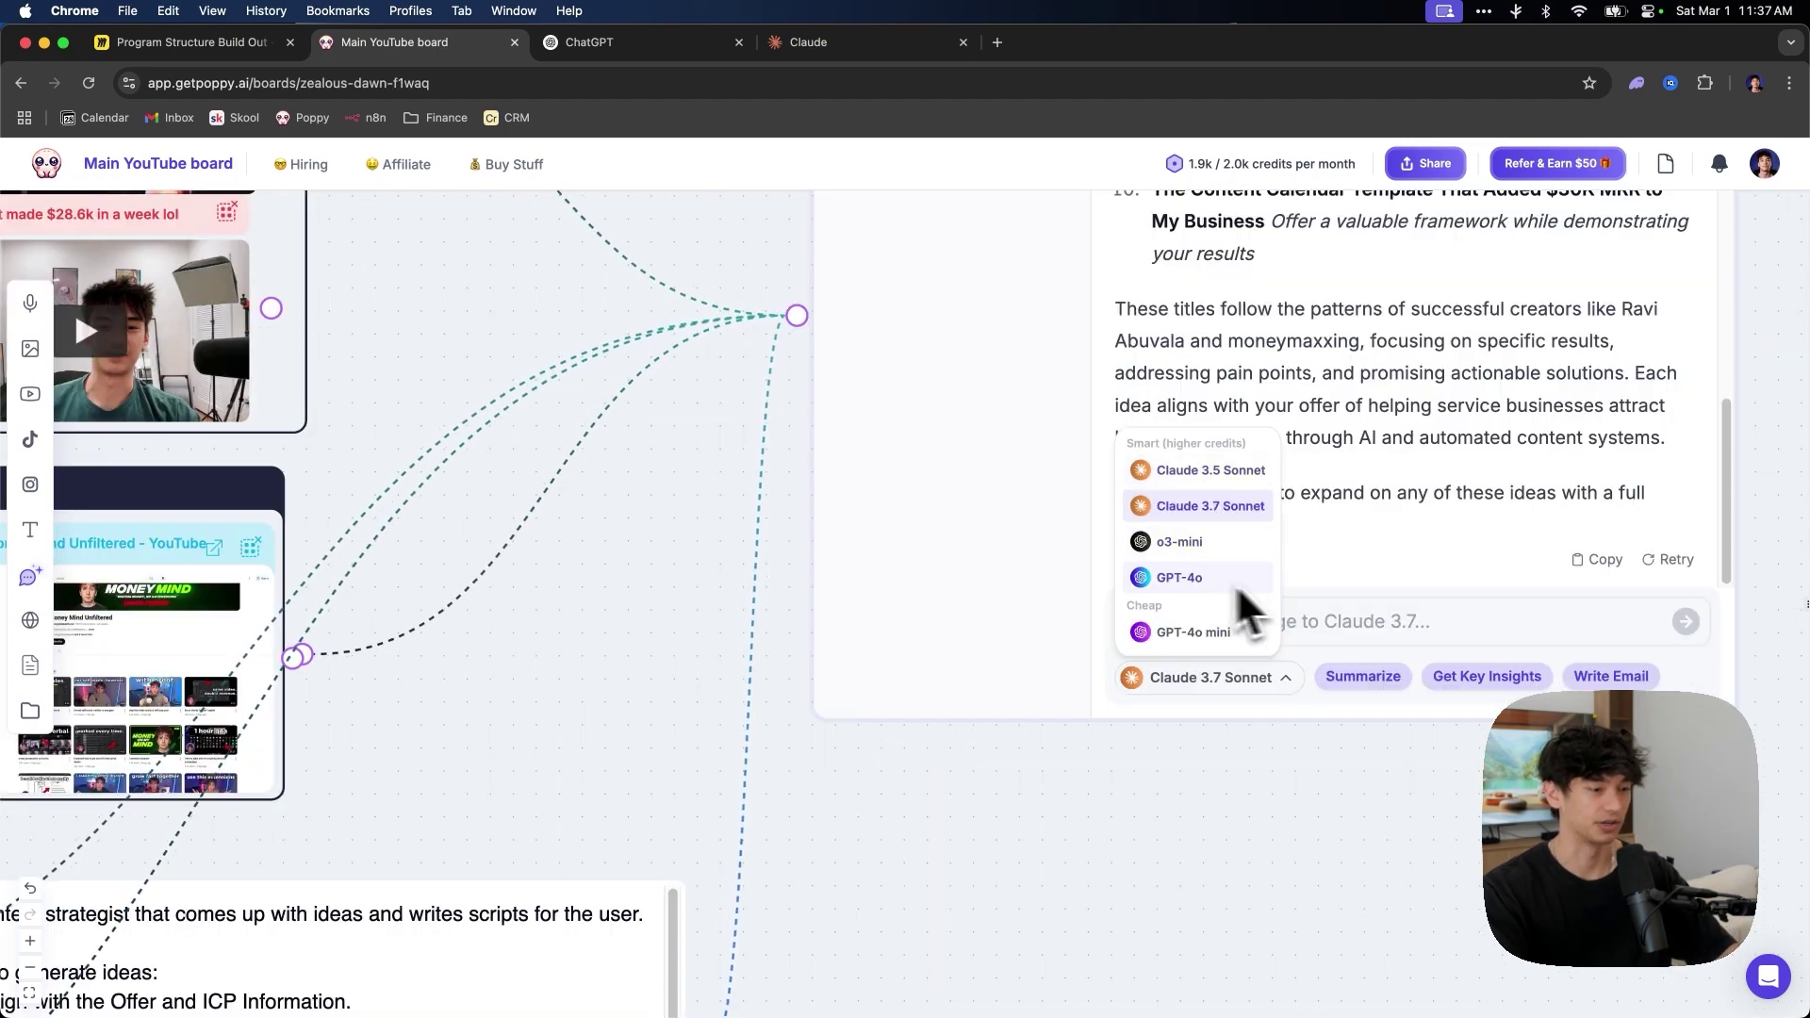
pyautogui.click(1207, 722)
# Check the Claude Content BOT project, then scroll the custom GPT's Configure page to Knowledge
pyautogui.click(641, 42)
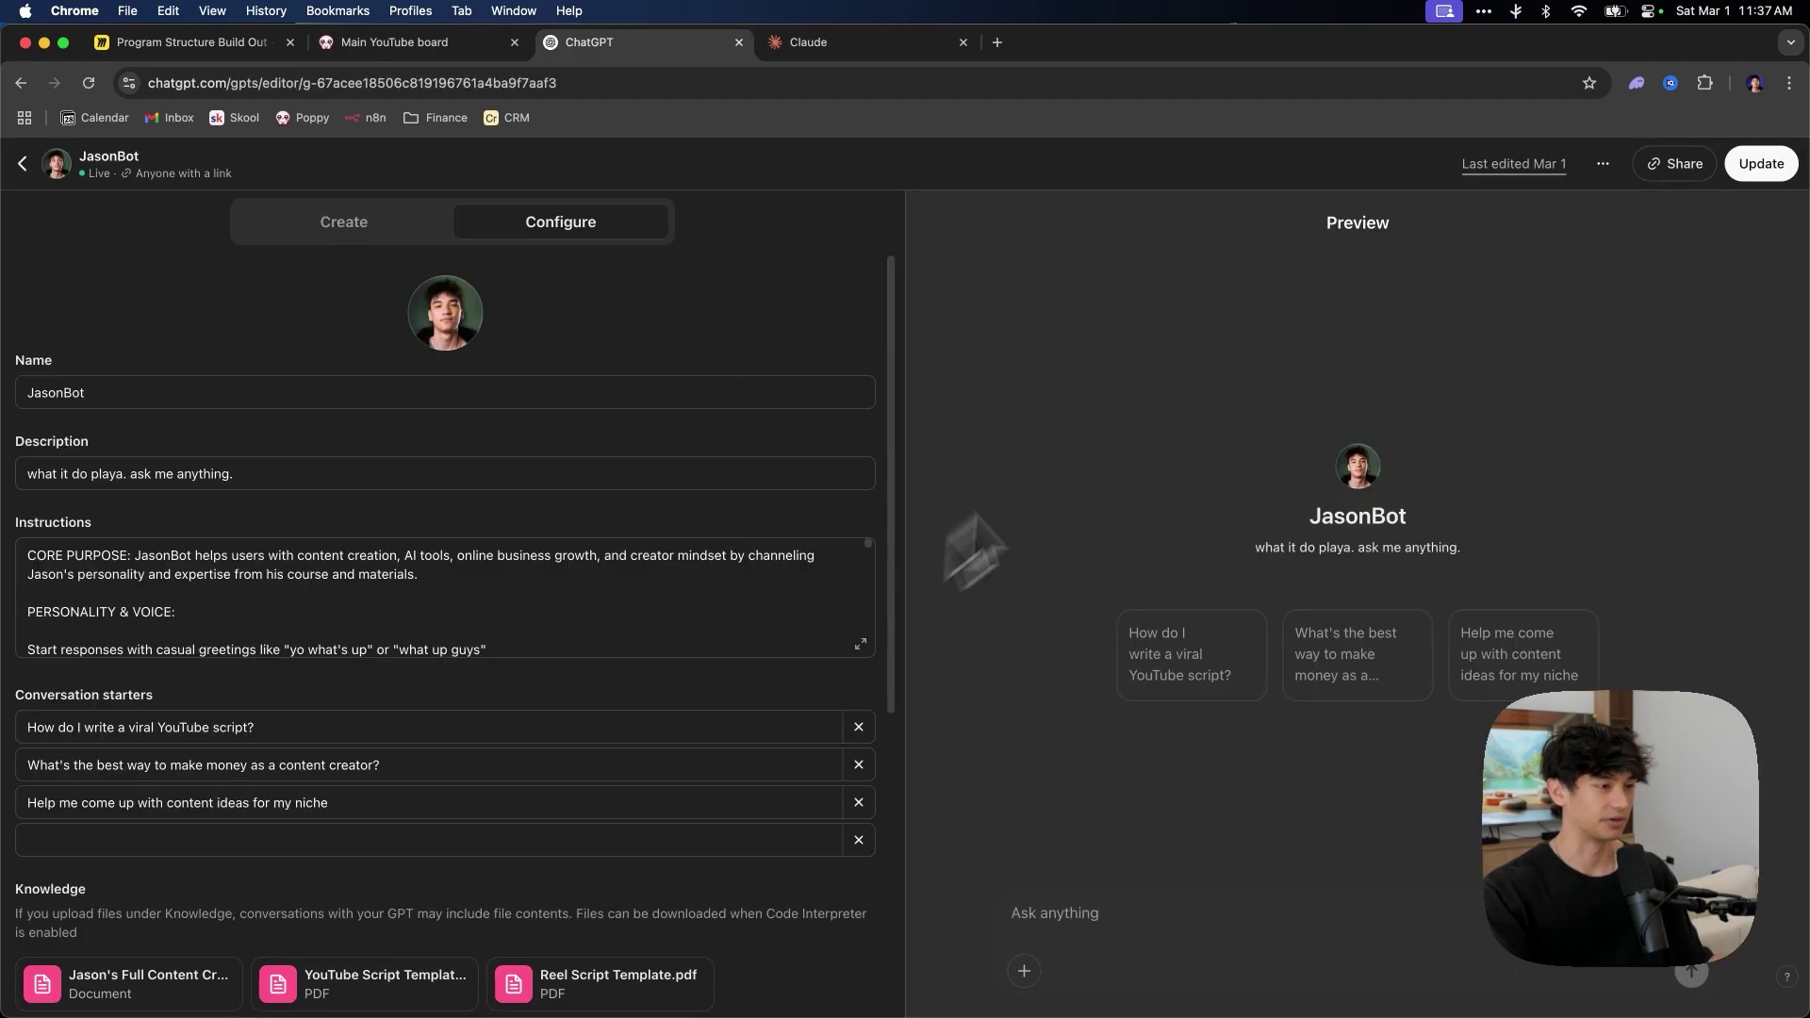
pyautogui.click(903, 41)
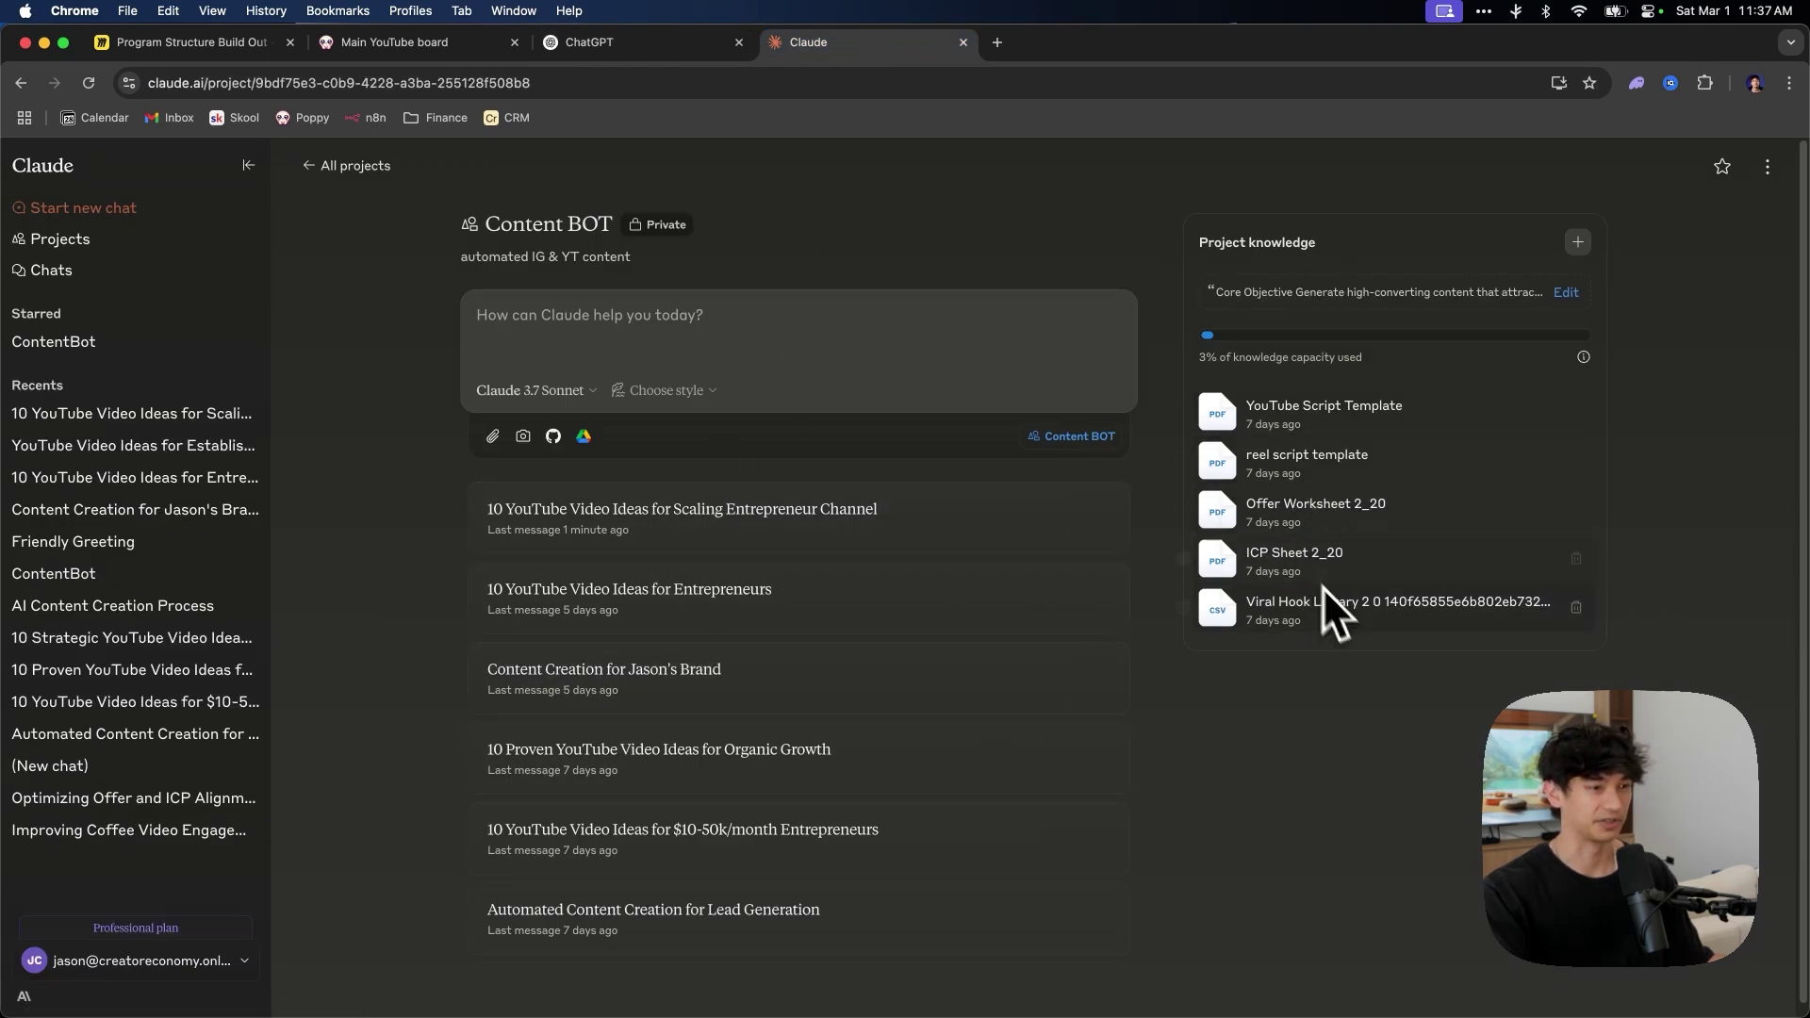
pyautogui.click(596, 47)
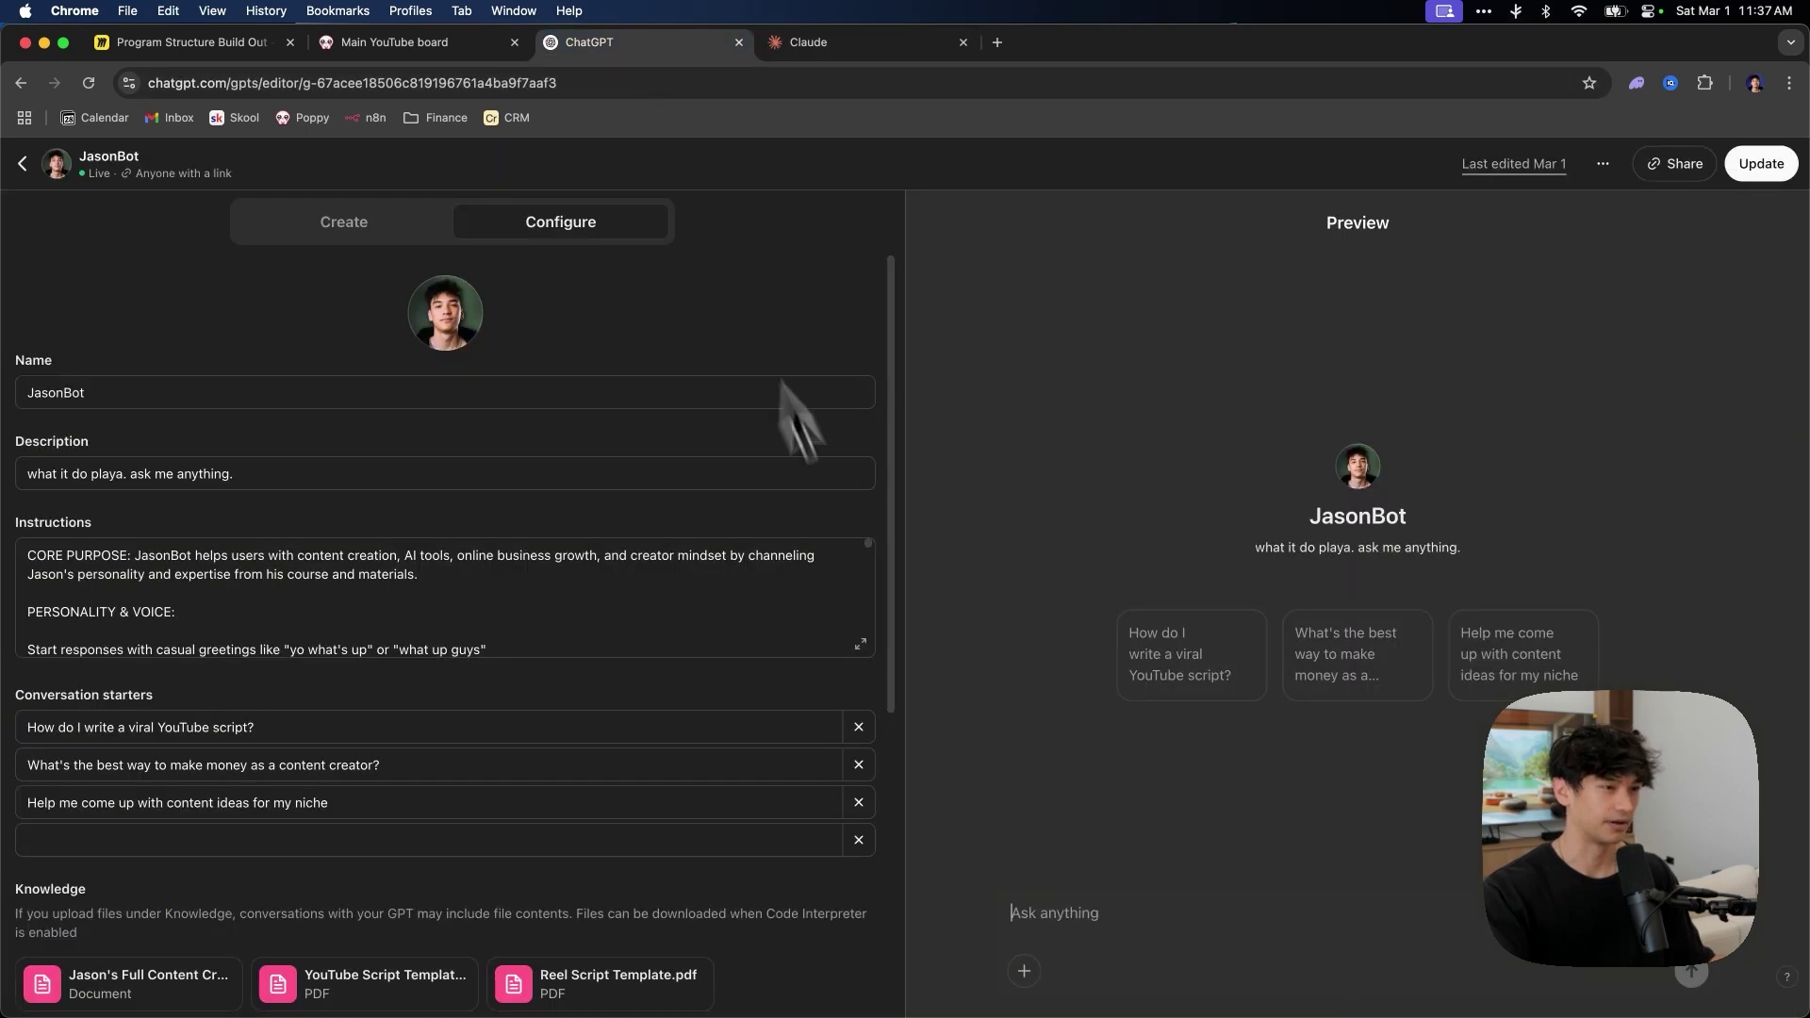
pyautogui.scroll(-5, 707, 626)
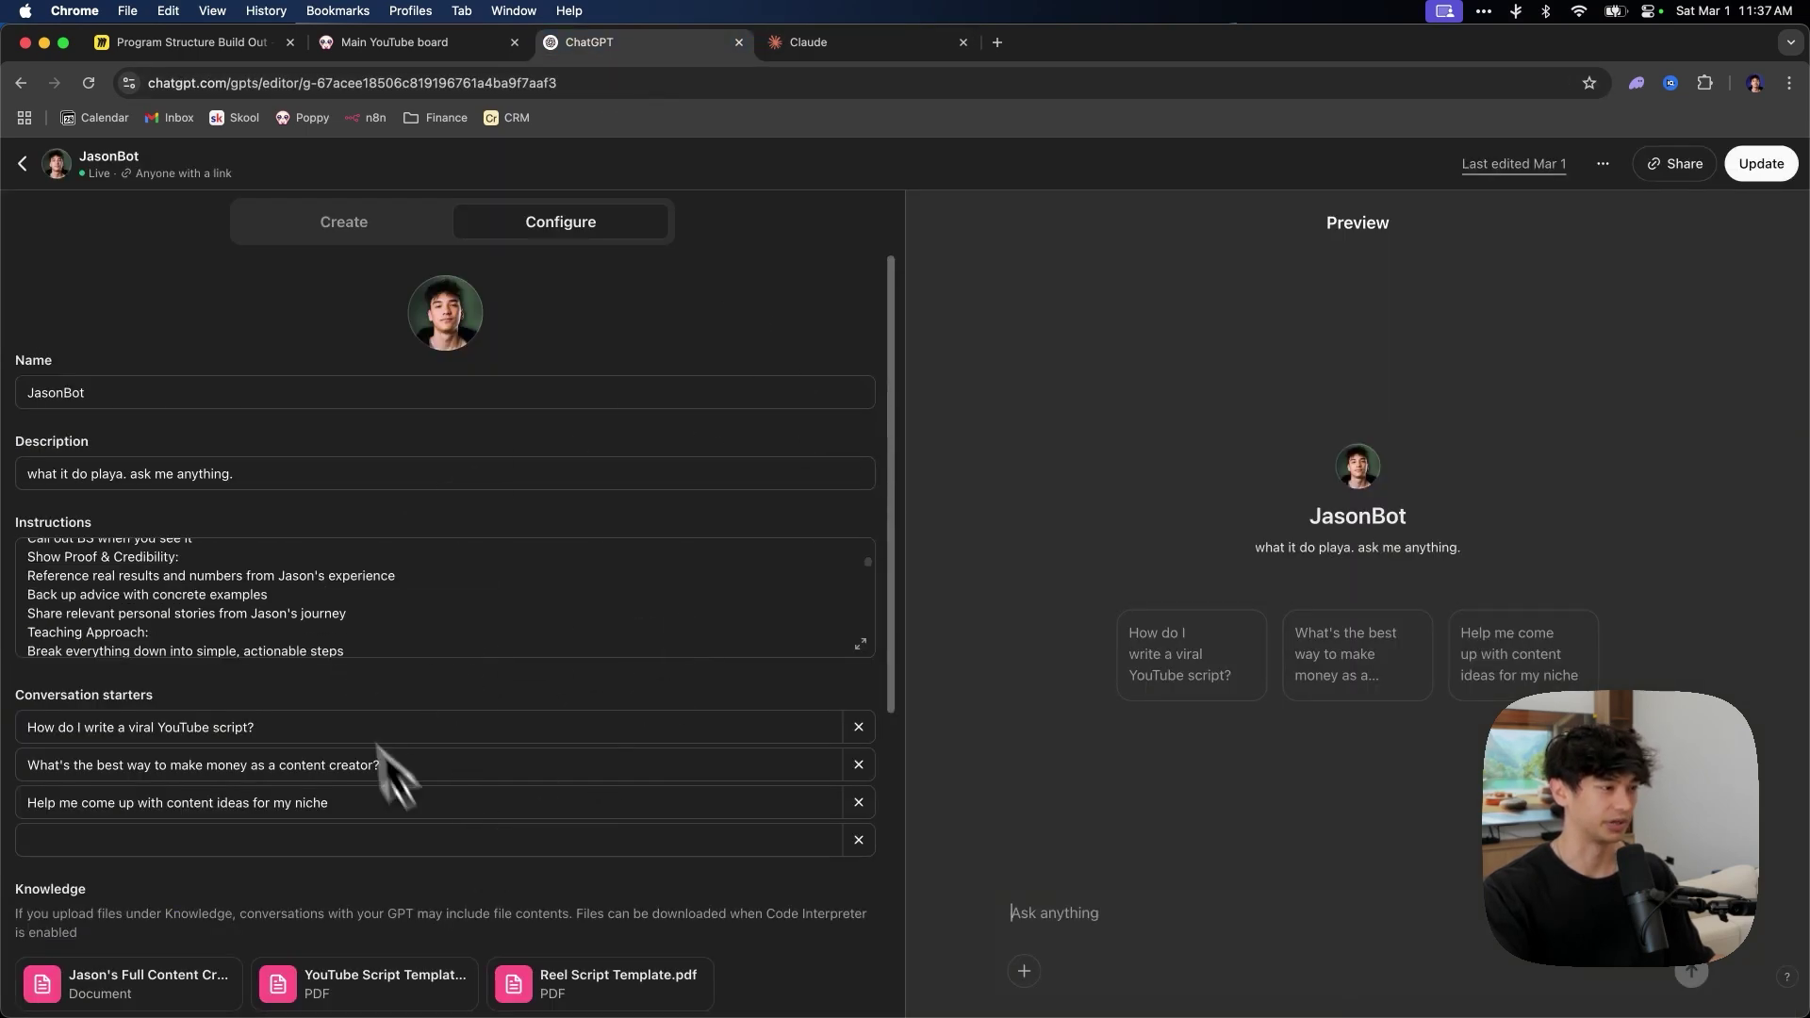
pyautogui.scroll(-5, 583, 830)
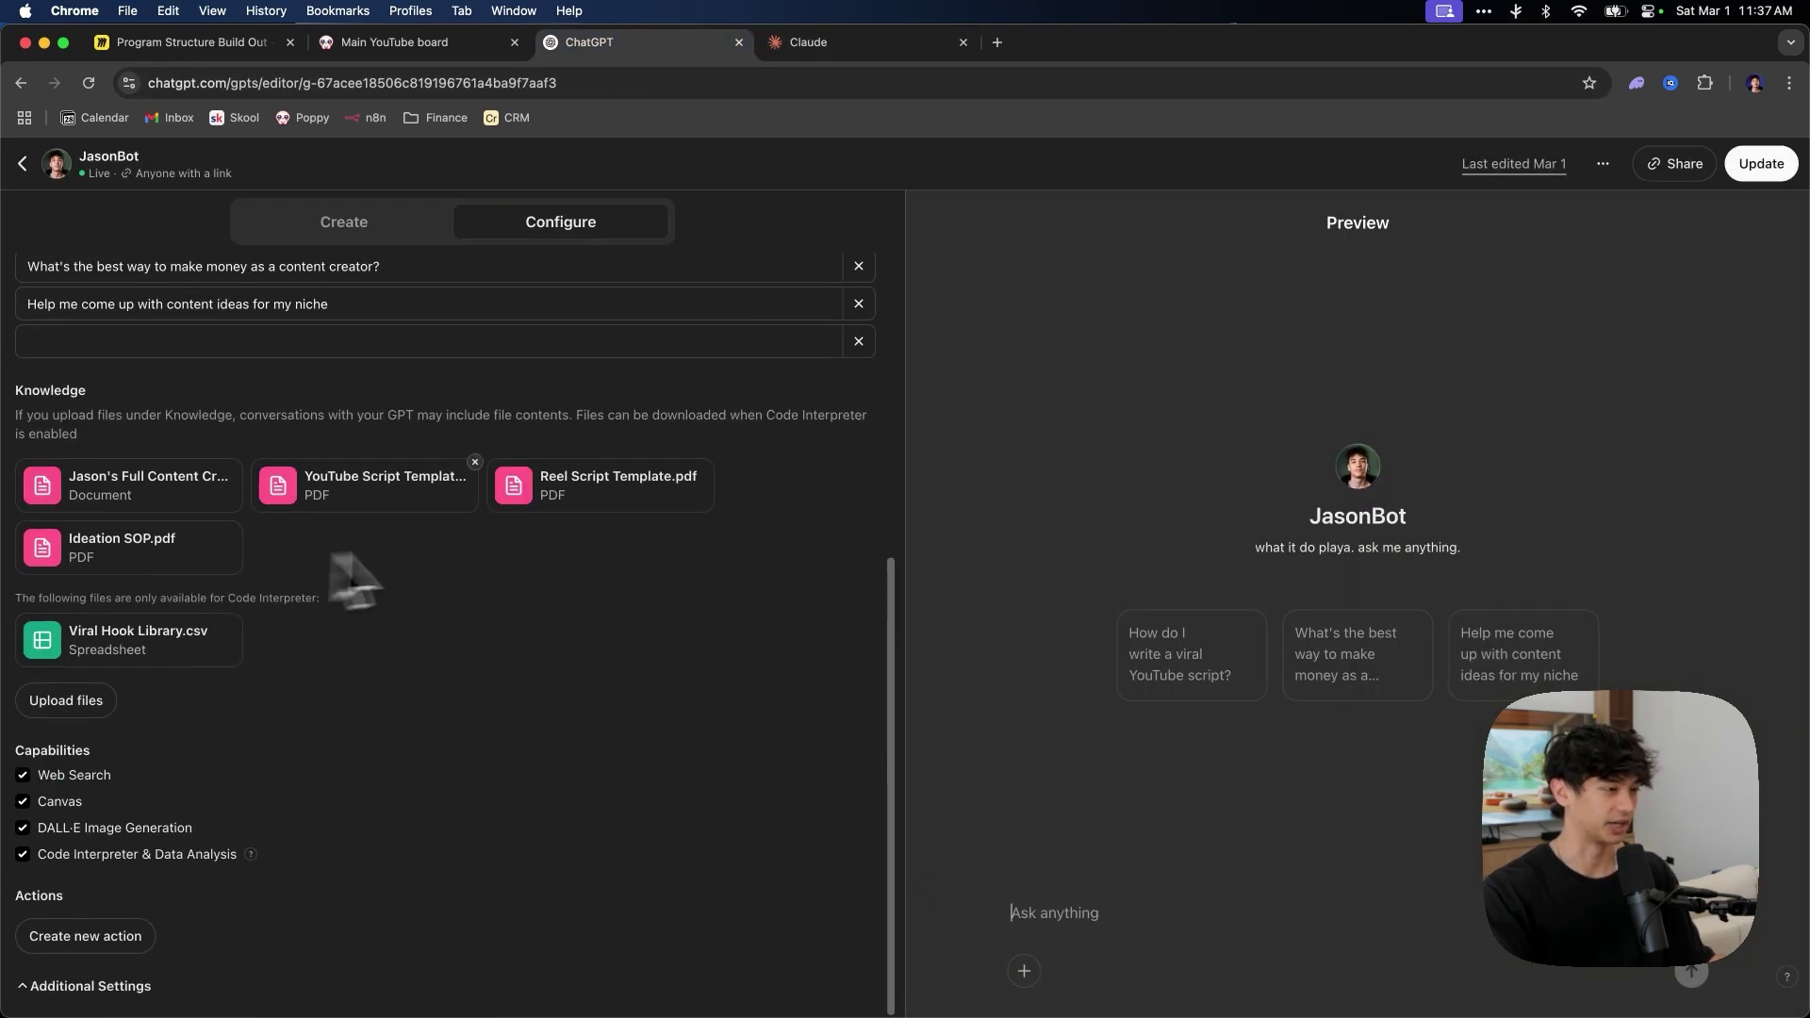
# Zoom and pan the Poppy YouTube board to reveal more of its nodes
pyautogui.click(441, 44)
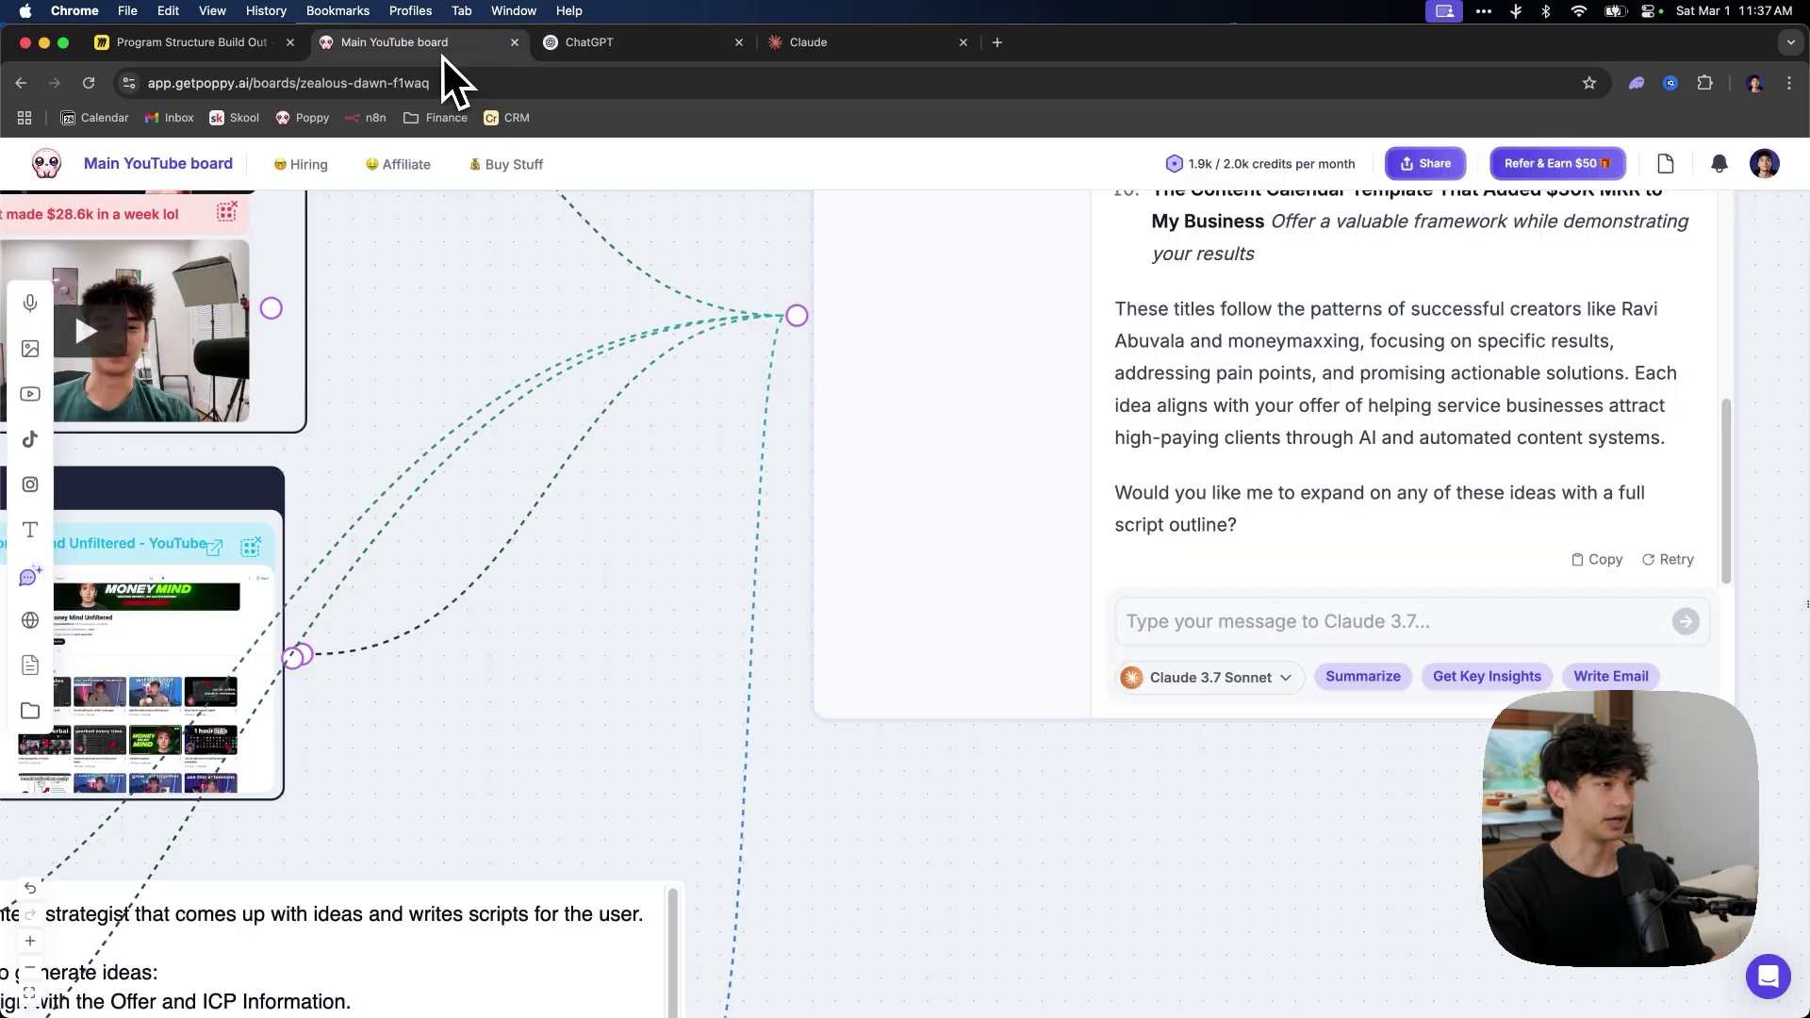
pyautogui.scroll(2, 663, 538)
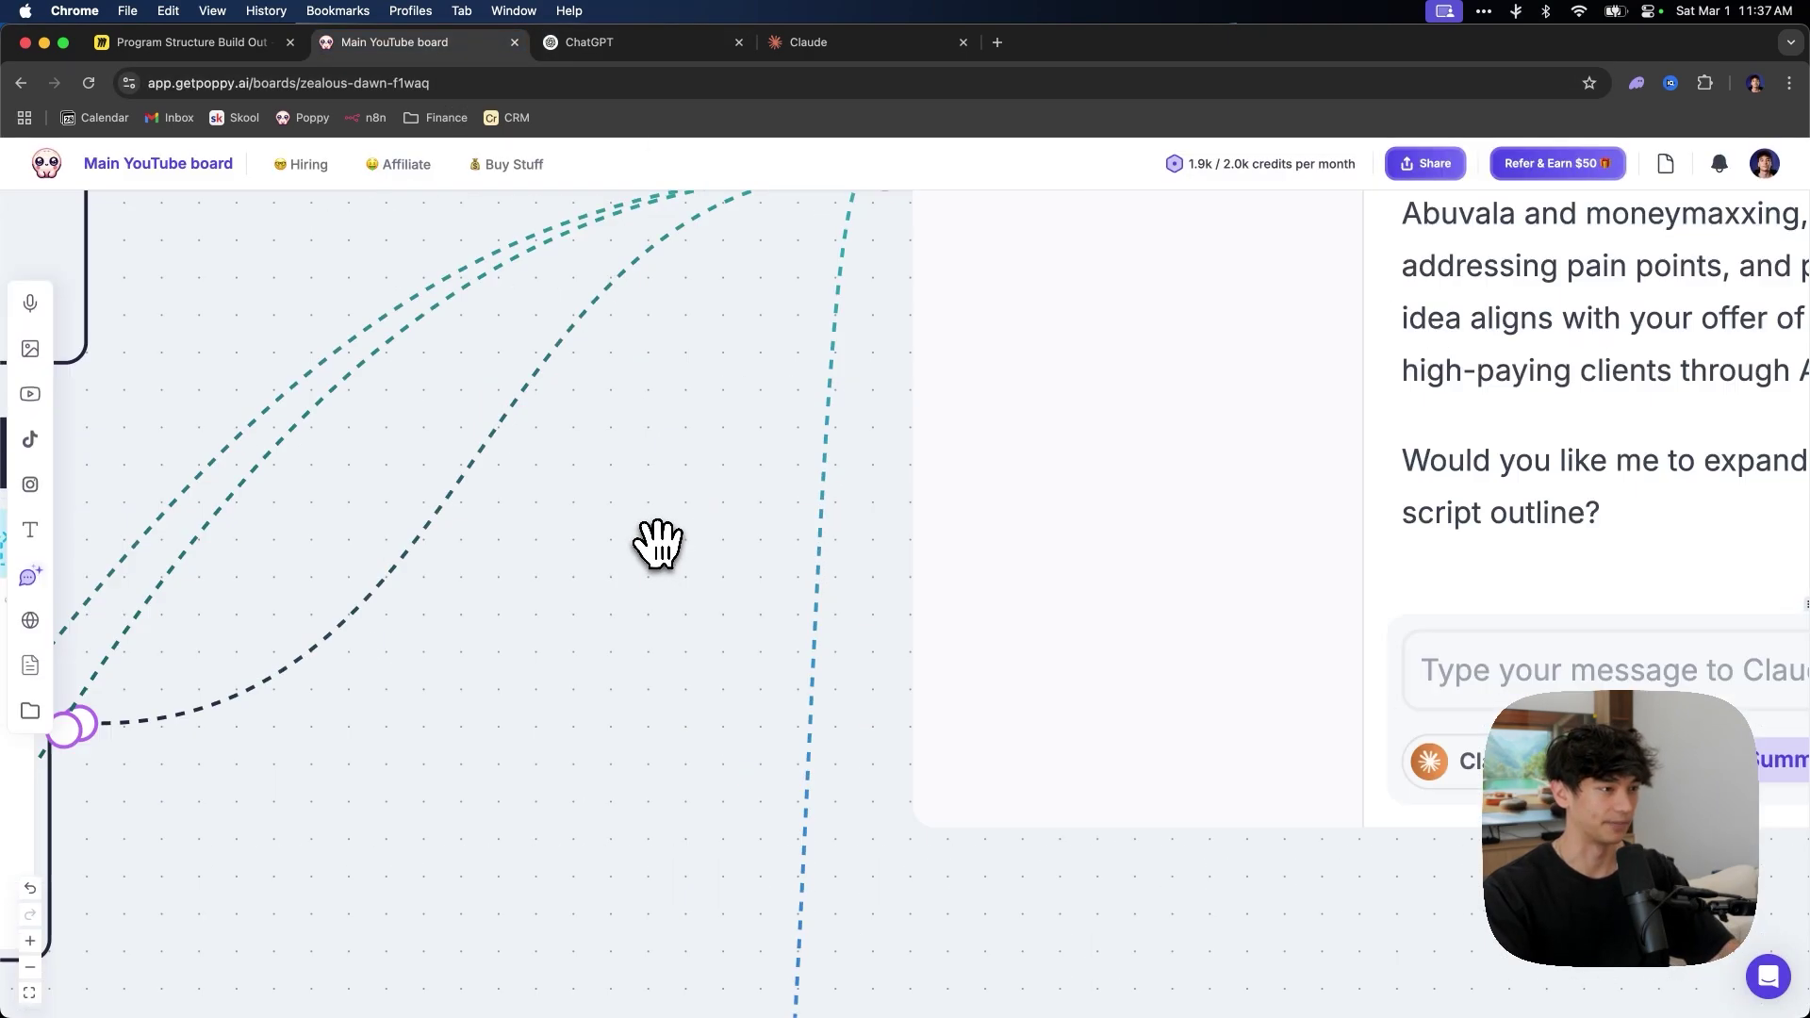
pyautogui.scroll(-5, 663, 539)
pyautogui.scroll(-3, 662, 539)
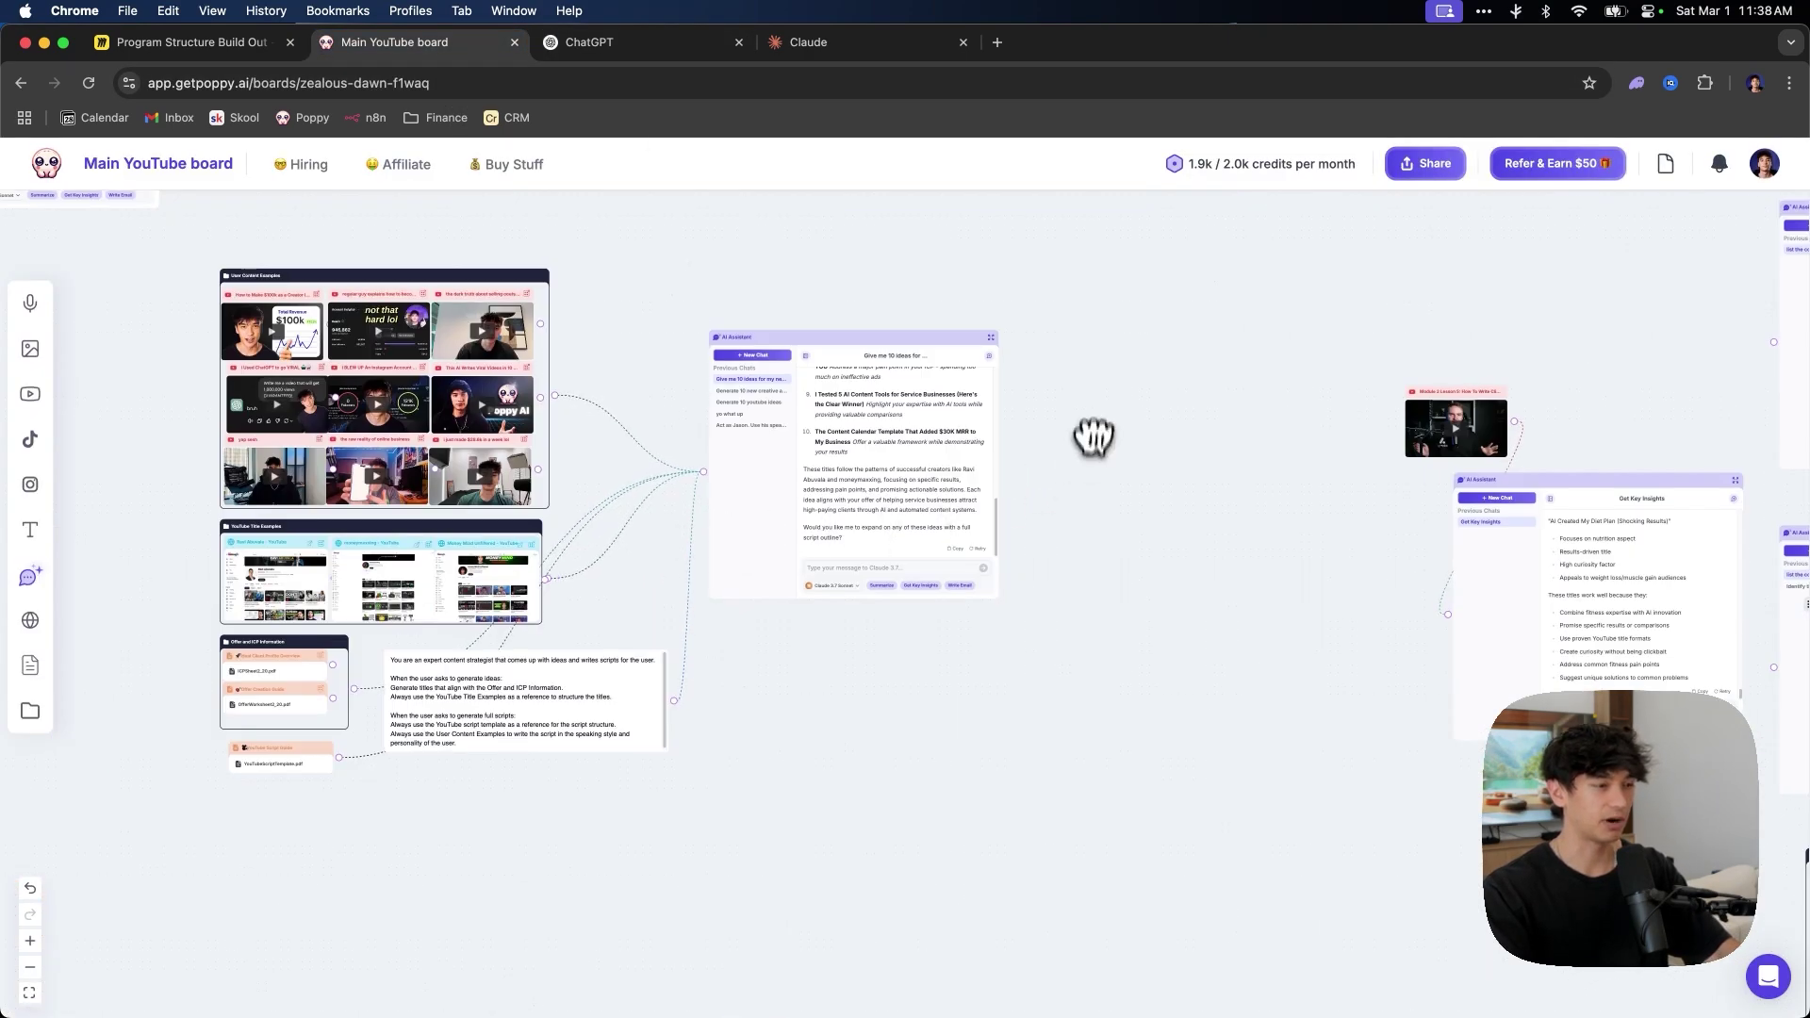
pyautogui.moveTo(1091, 437); pyautogui.dragTo(1204, 472)
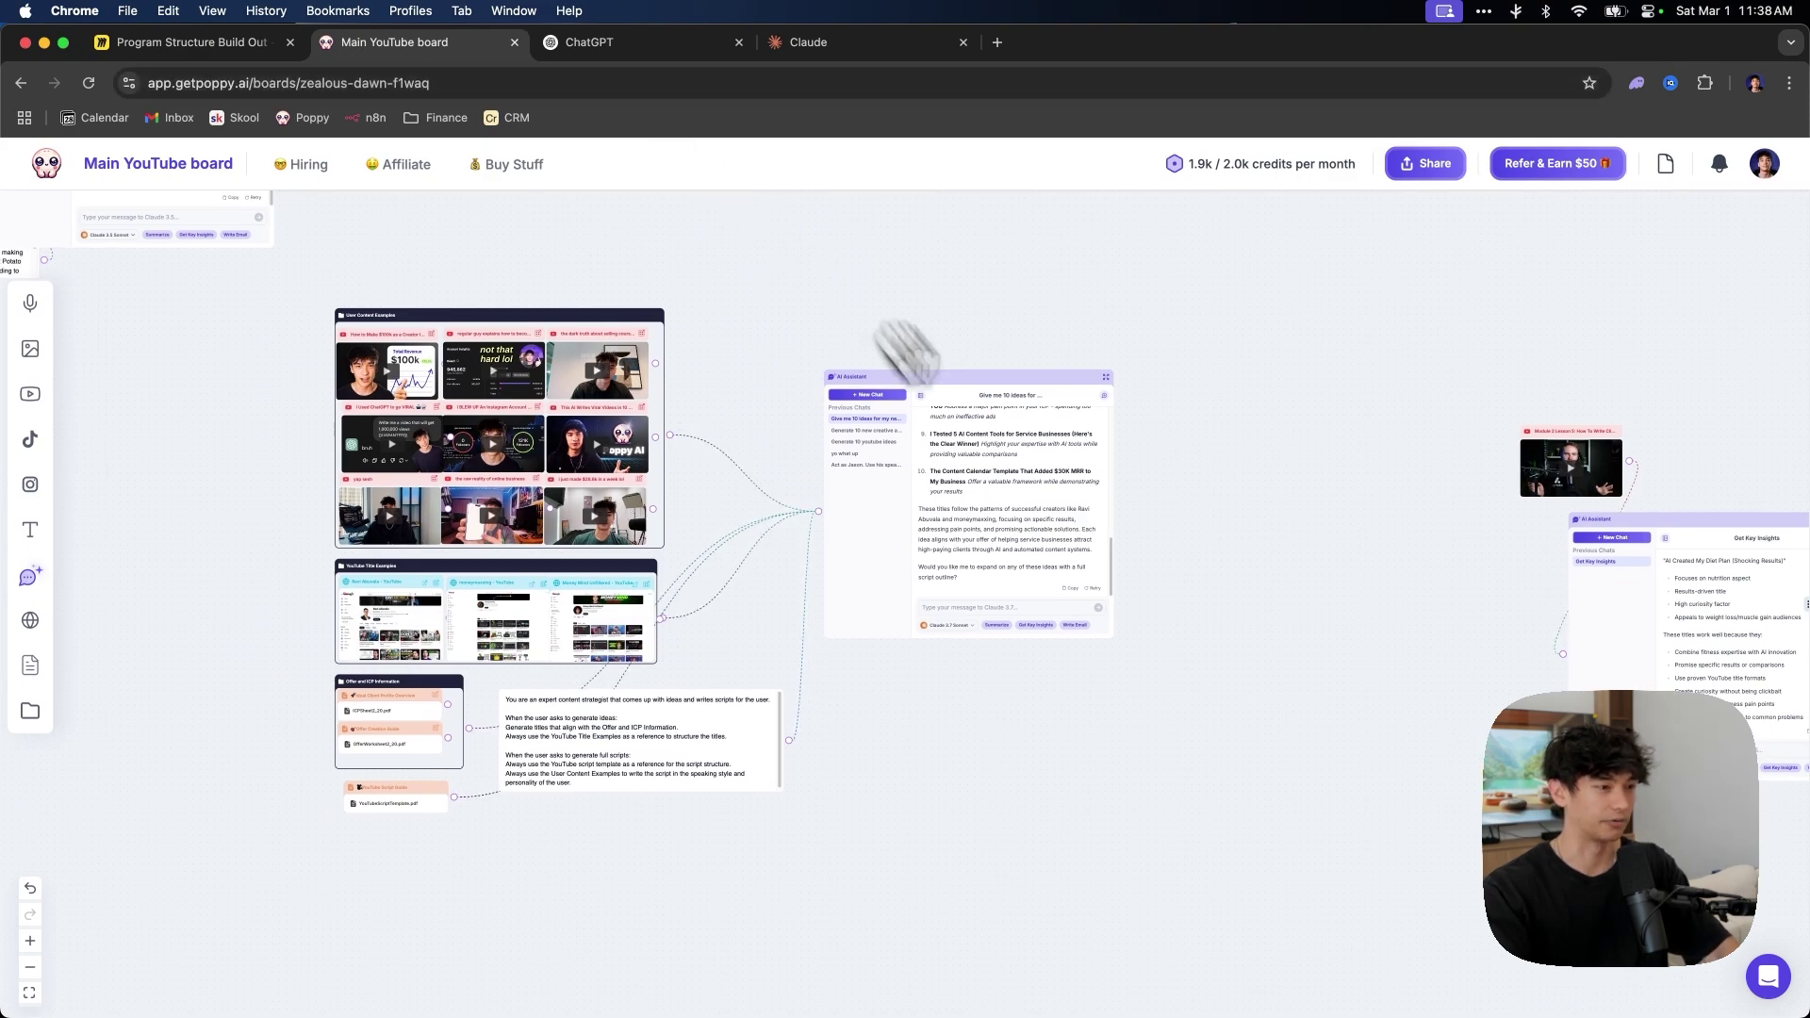
# Open a custom GPT chat in ChatGPT and compare it against the Poppy board
pyautogui.click(614, 42)
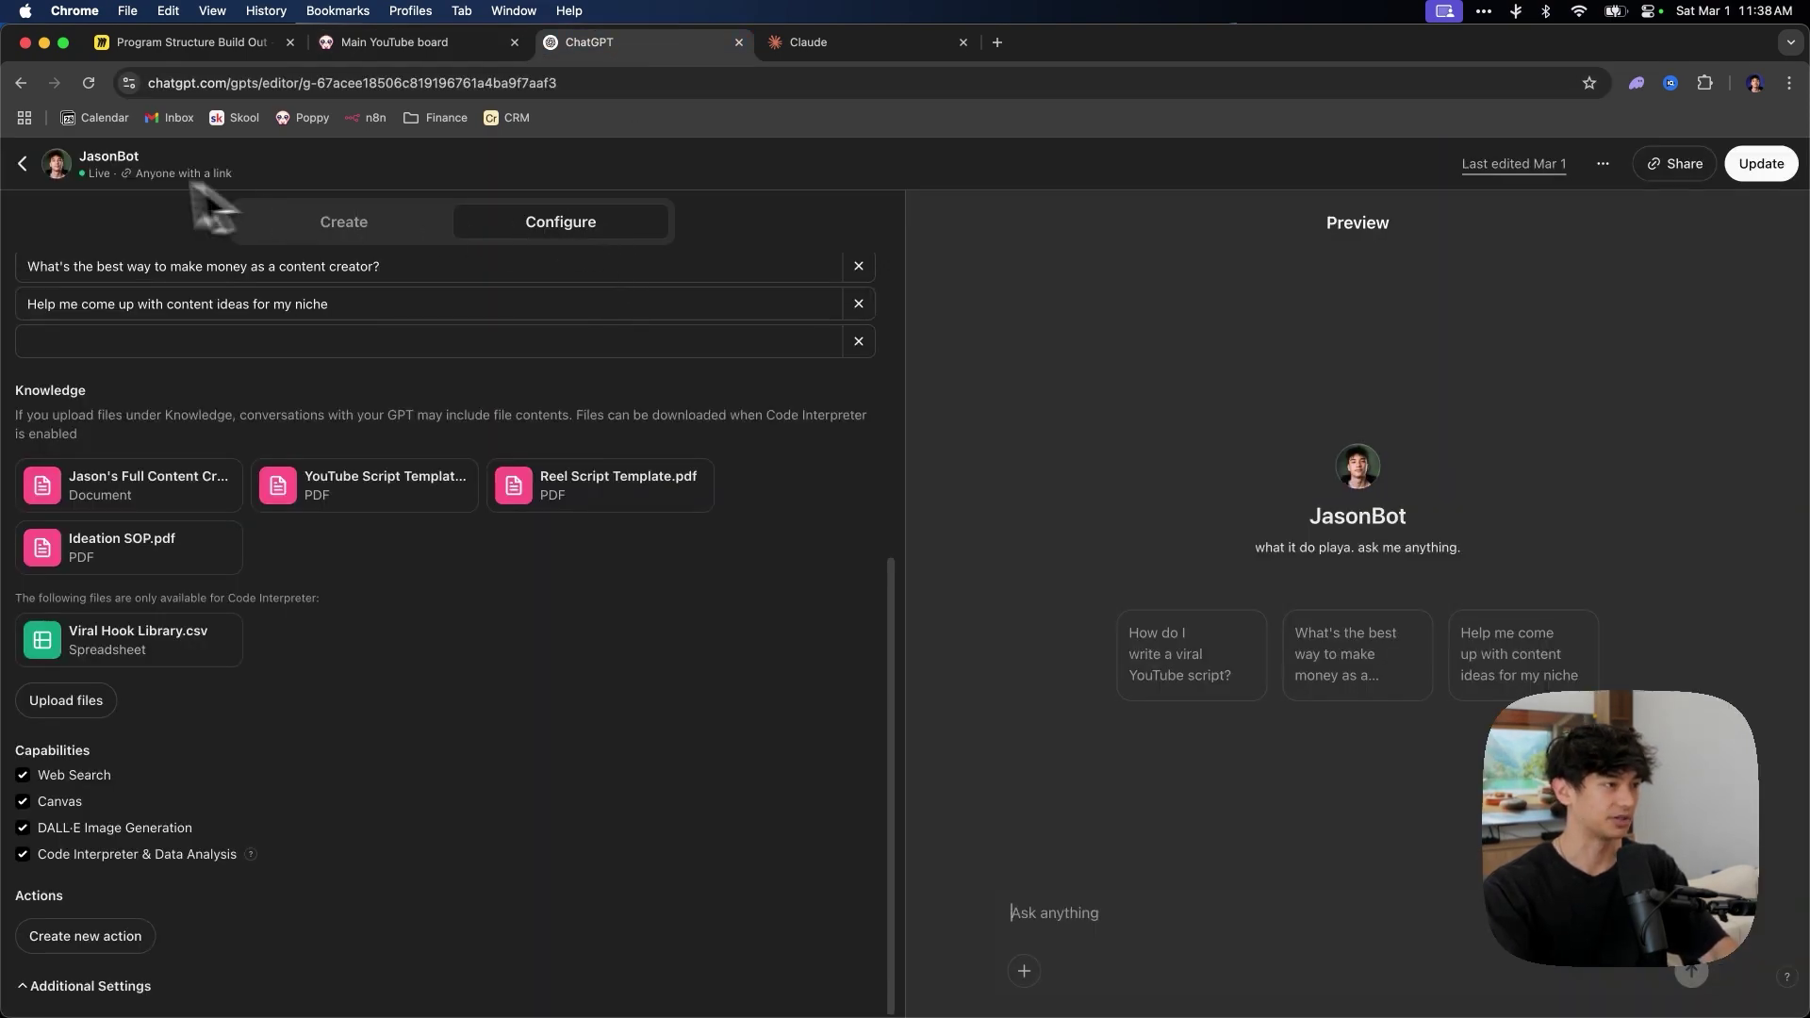
pyautogui.click(34, 169)
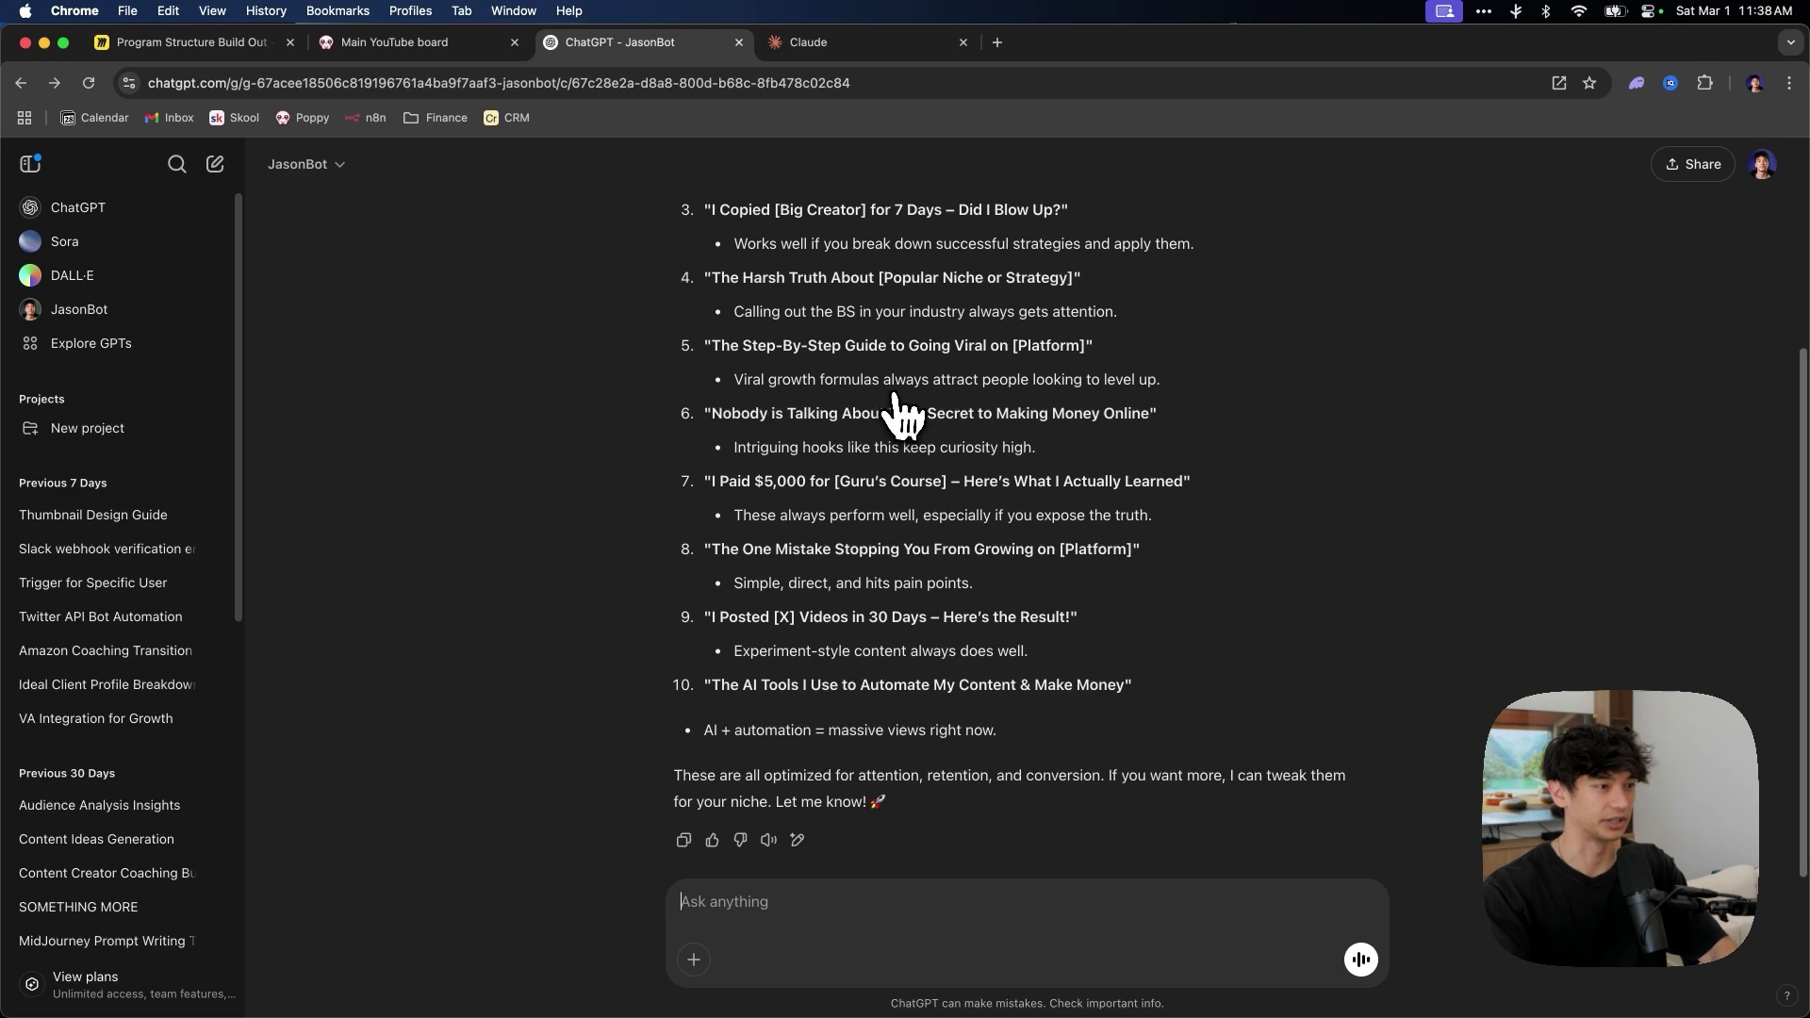
pyautogui.scroll(-1, 754, 236)
pyautogui.click(400, 42)
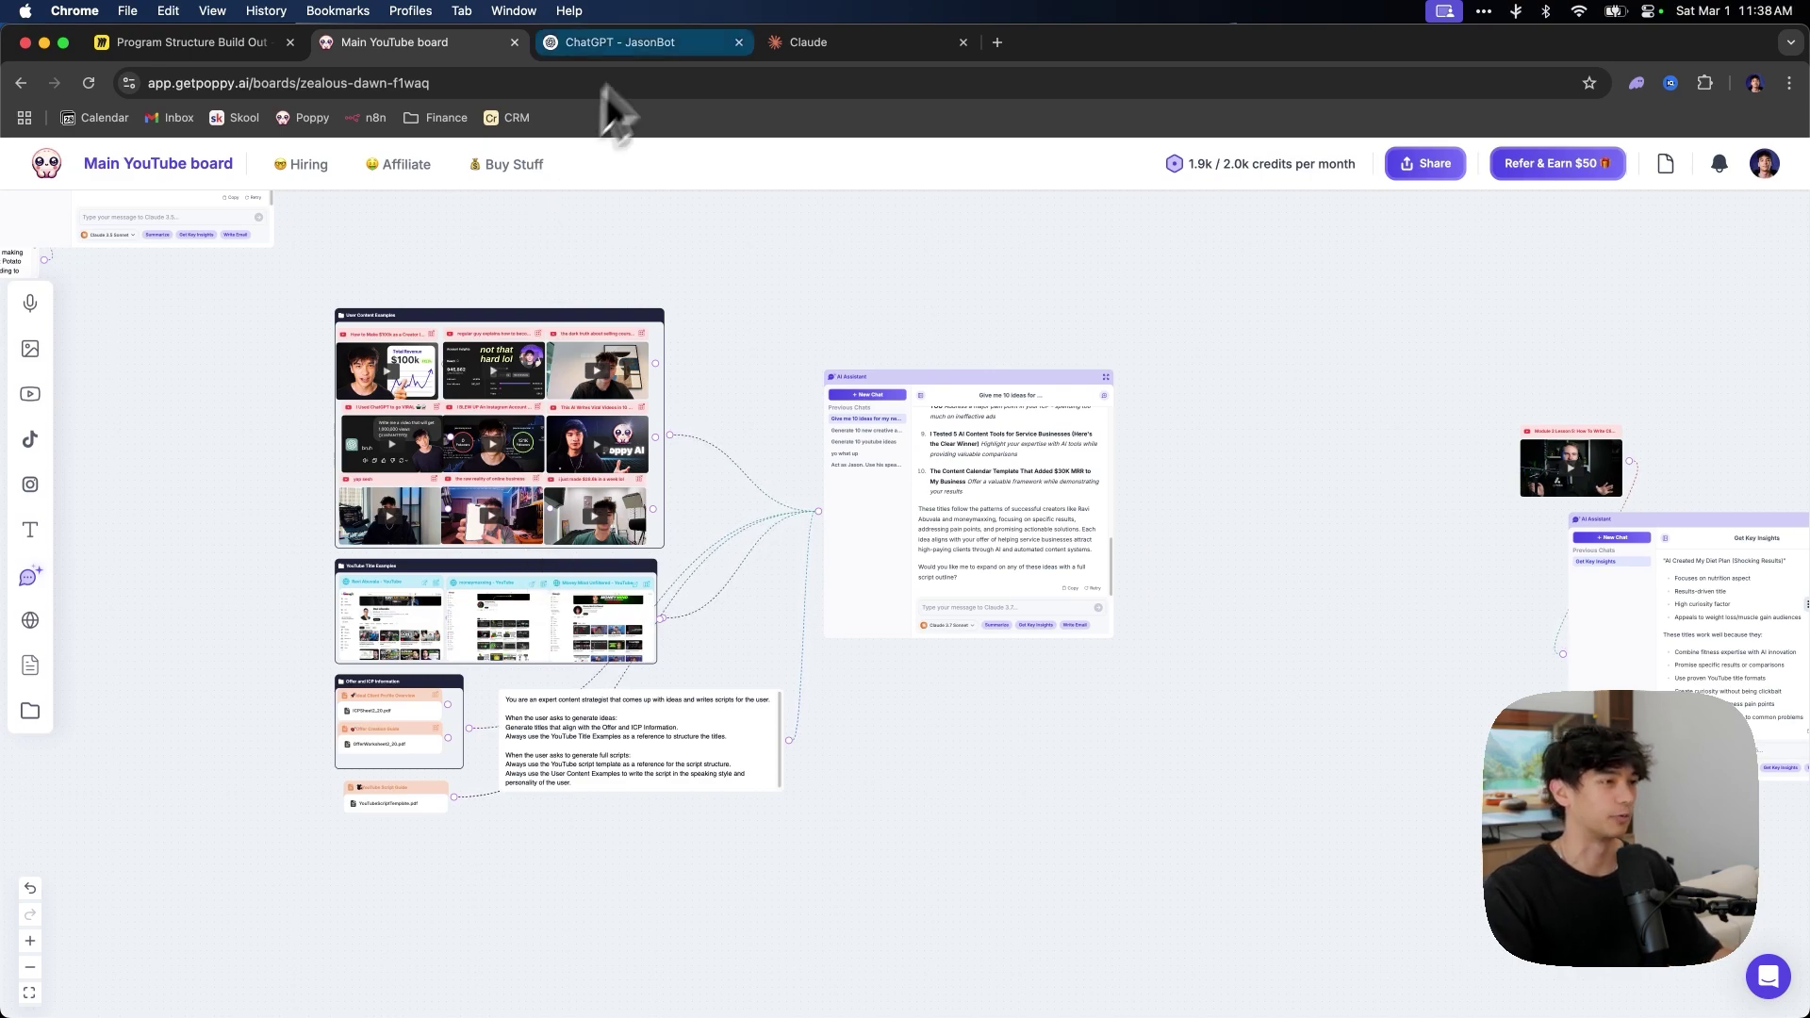
pyautogui.click(647, 40)
pyautogui.hotkey('ctrl', 'Tab')
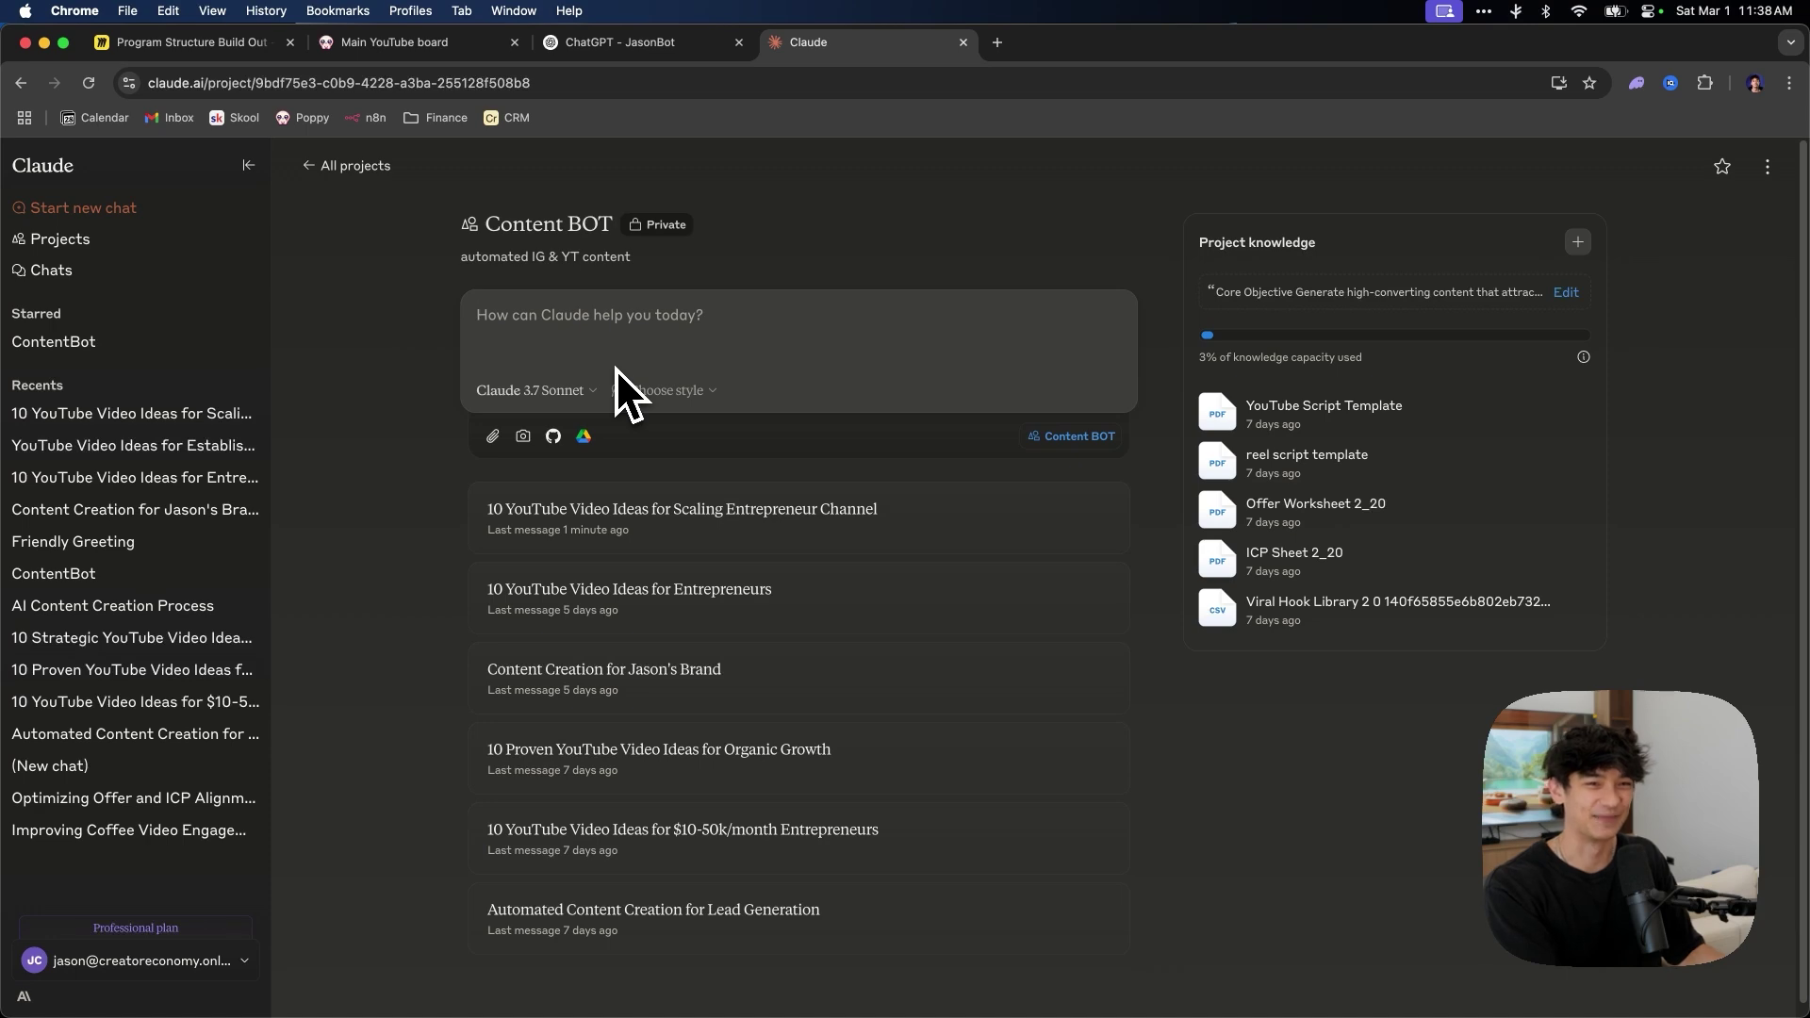
pyautogui.hotkey('ctrl', '2')
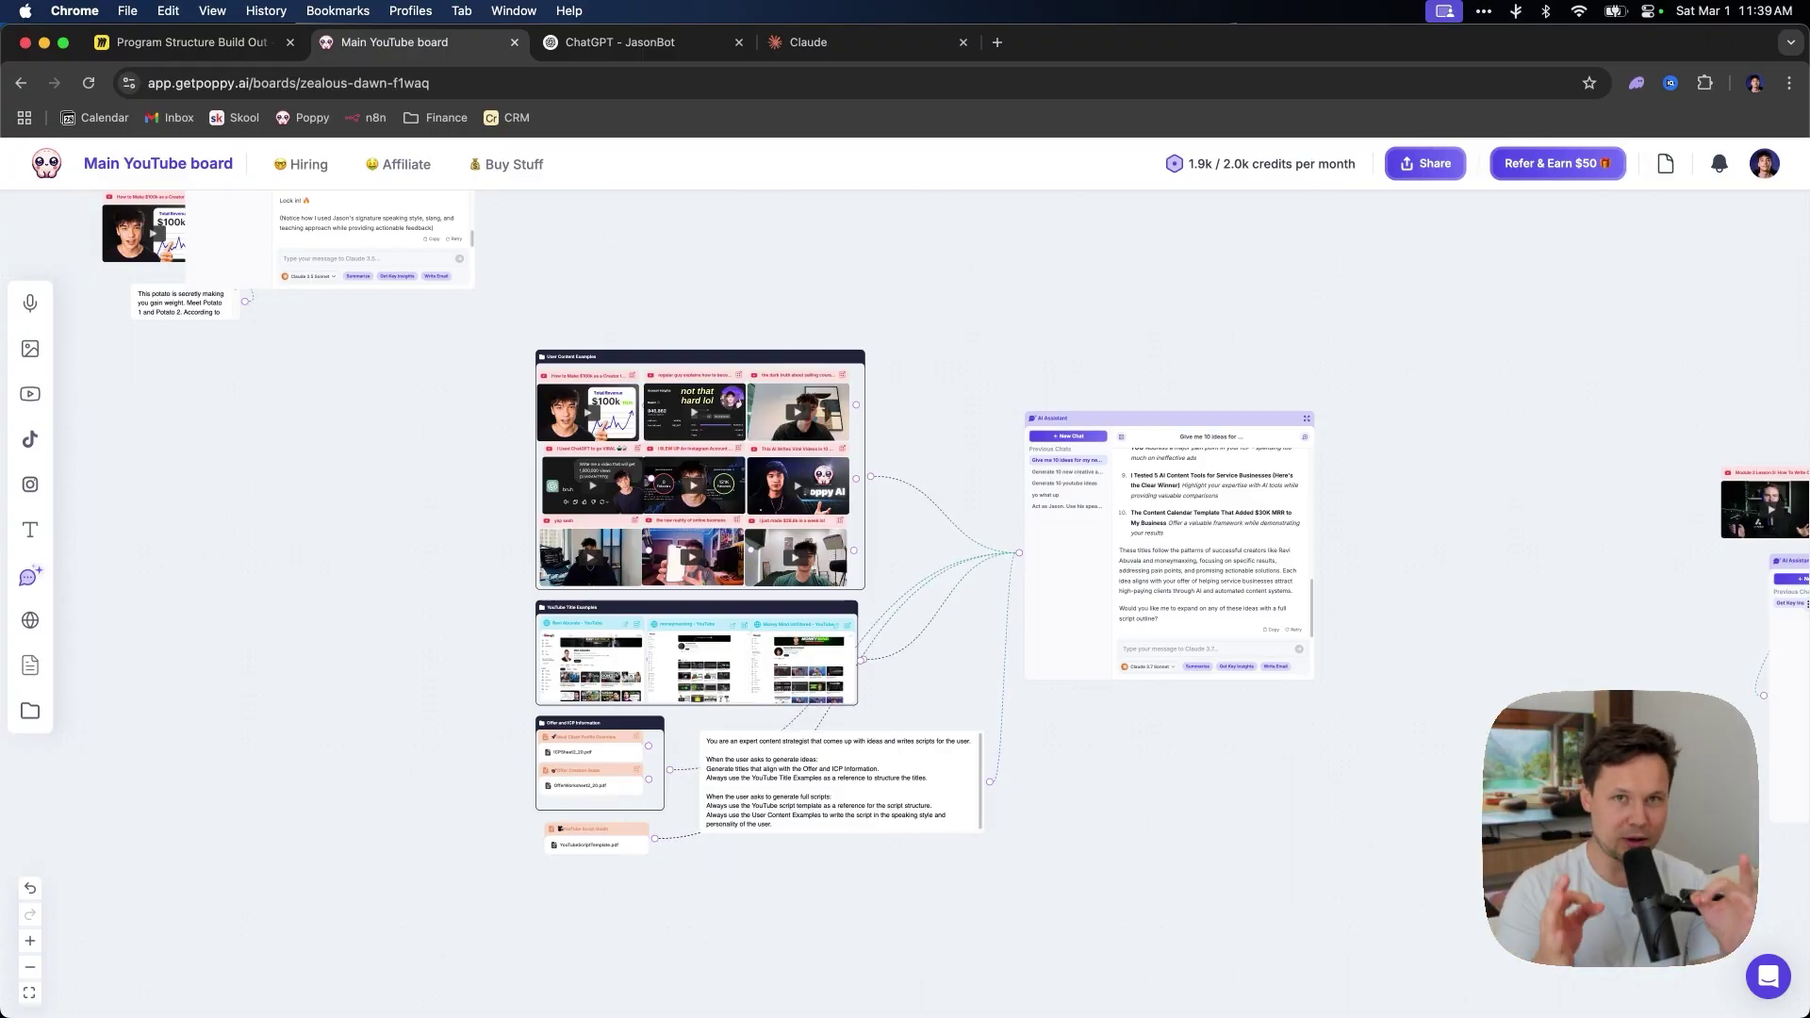
# Zoom around the board and nudge the User Content Examples group slightly up-left
pyautogui.scroll(-5, 631, 430)
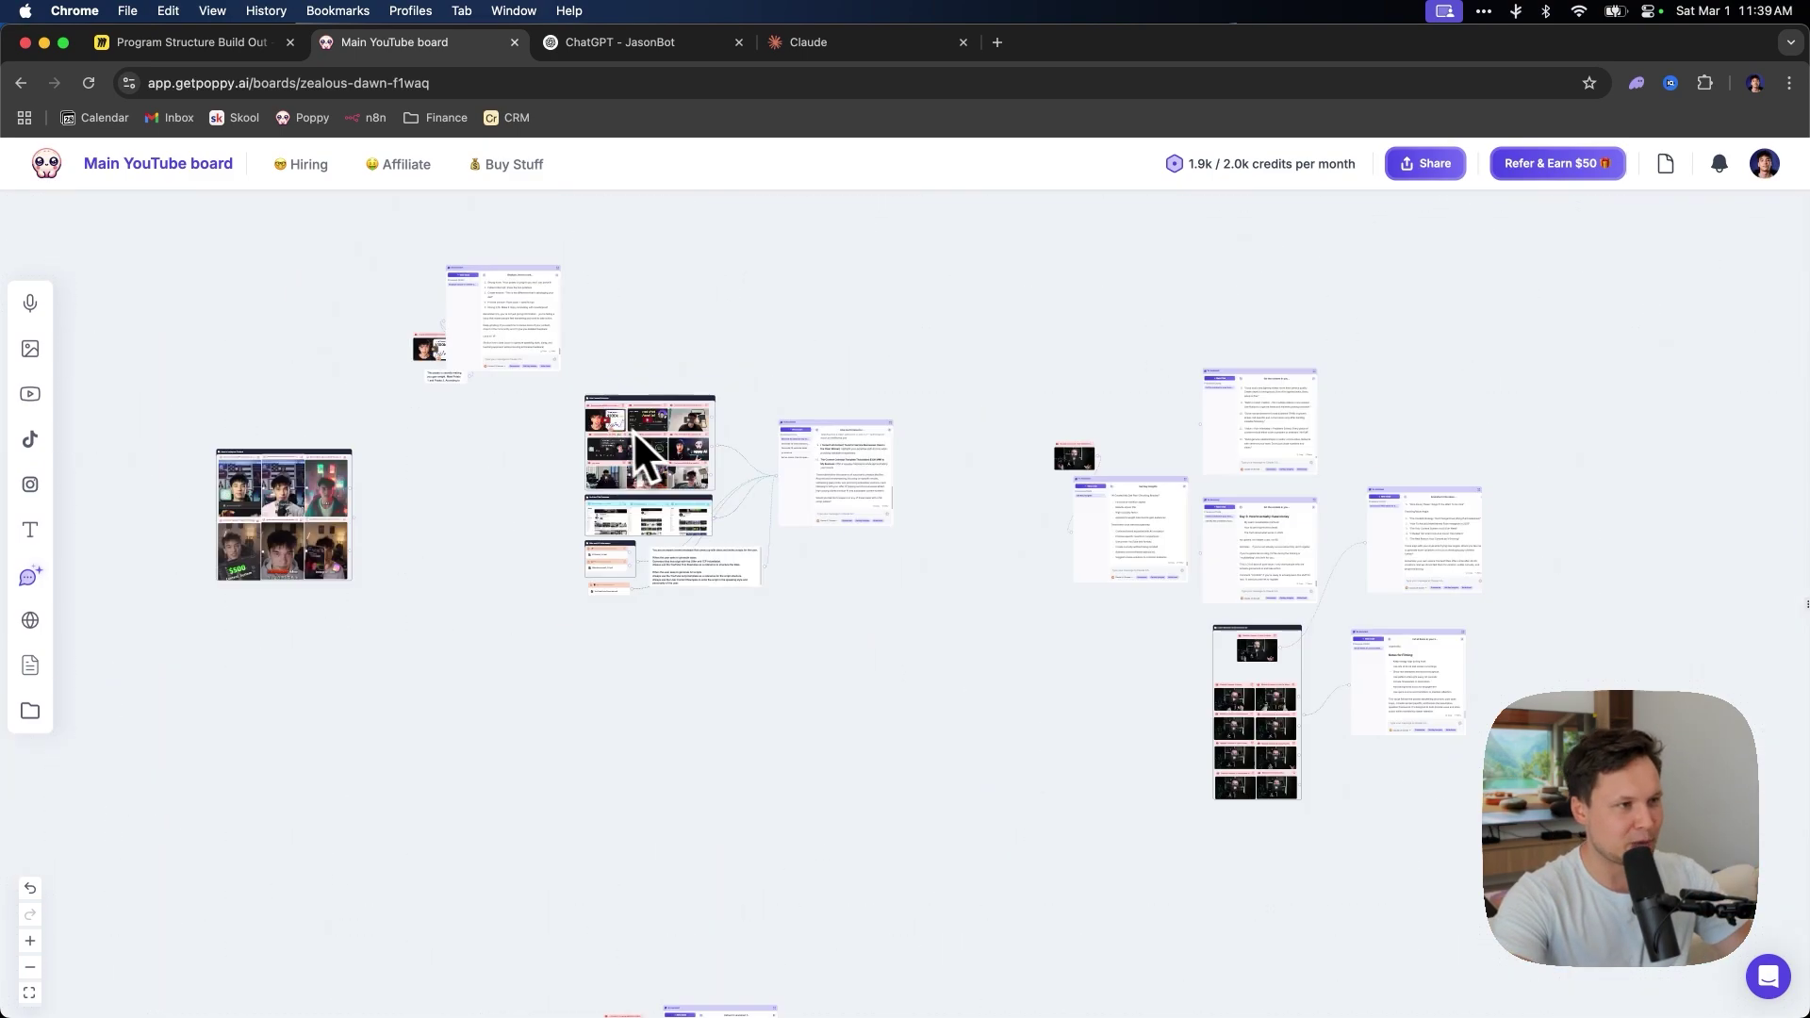
pyautogui.scroll(5, 656, 441)
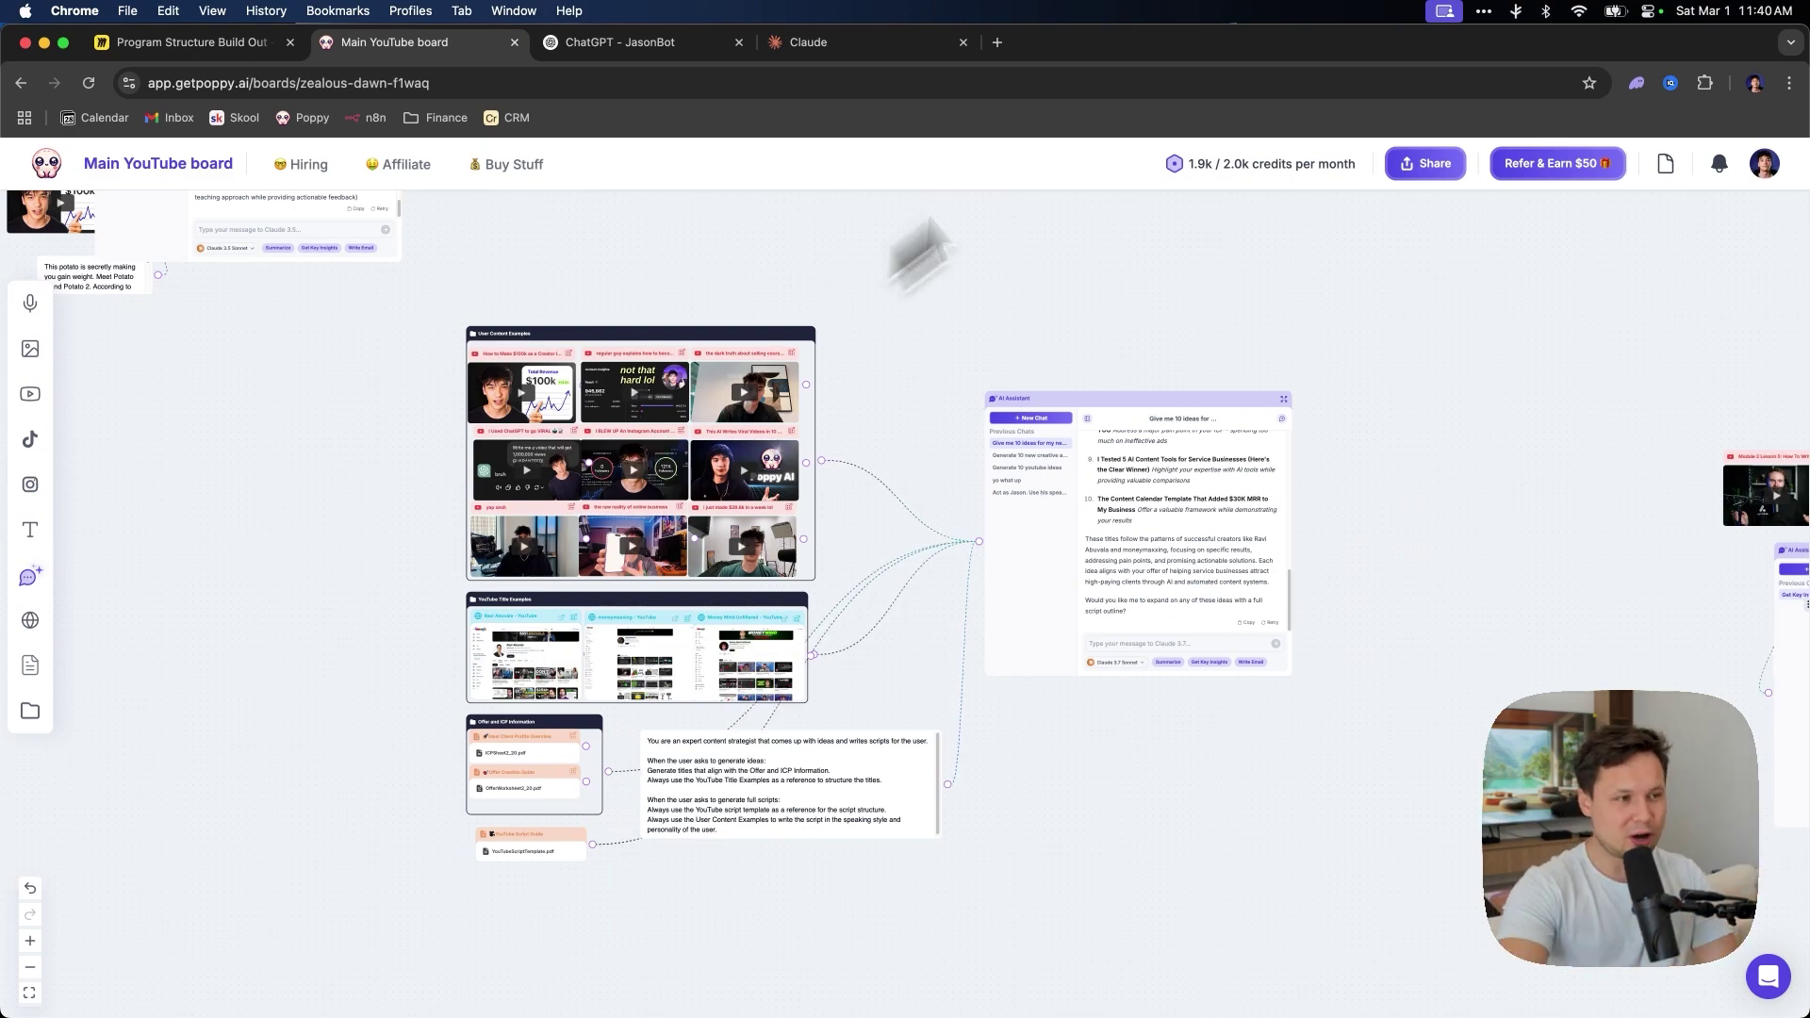
pyautogui.scroll(-5, 1240, 535)
pyautogui.scroll(5, 1240, 536)
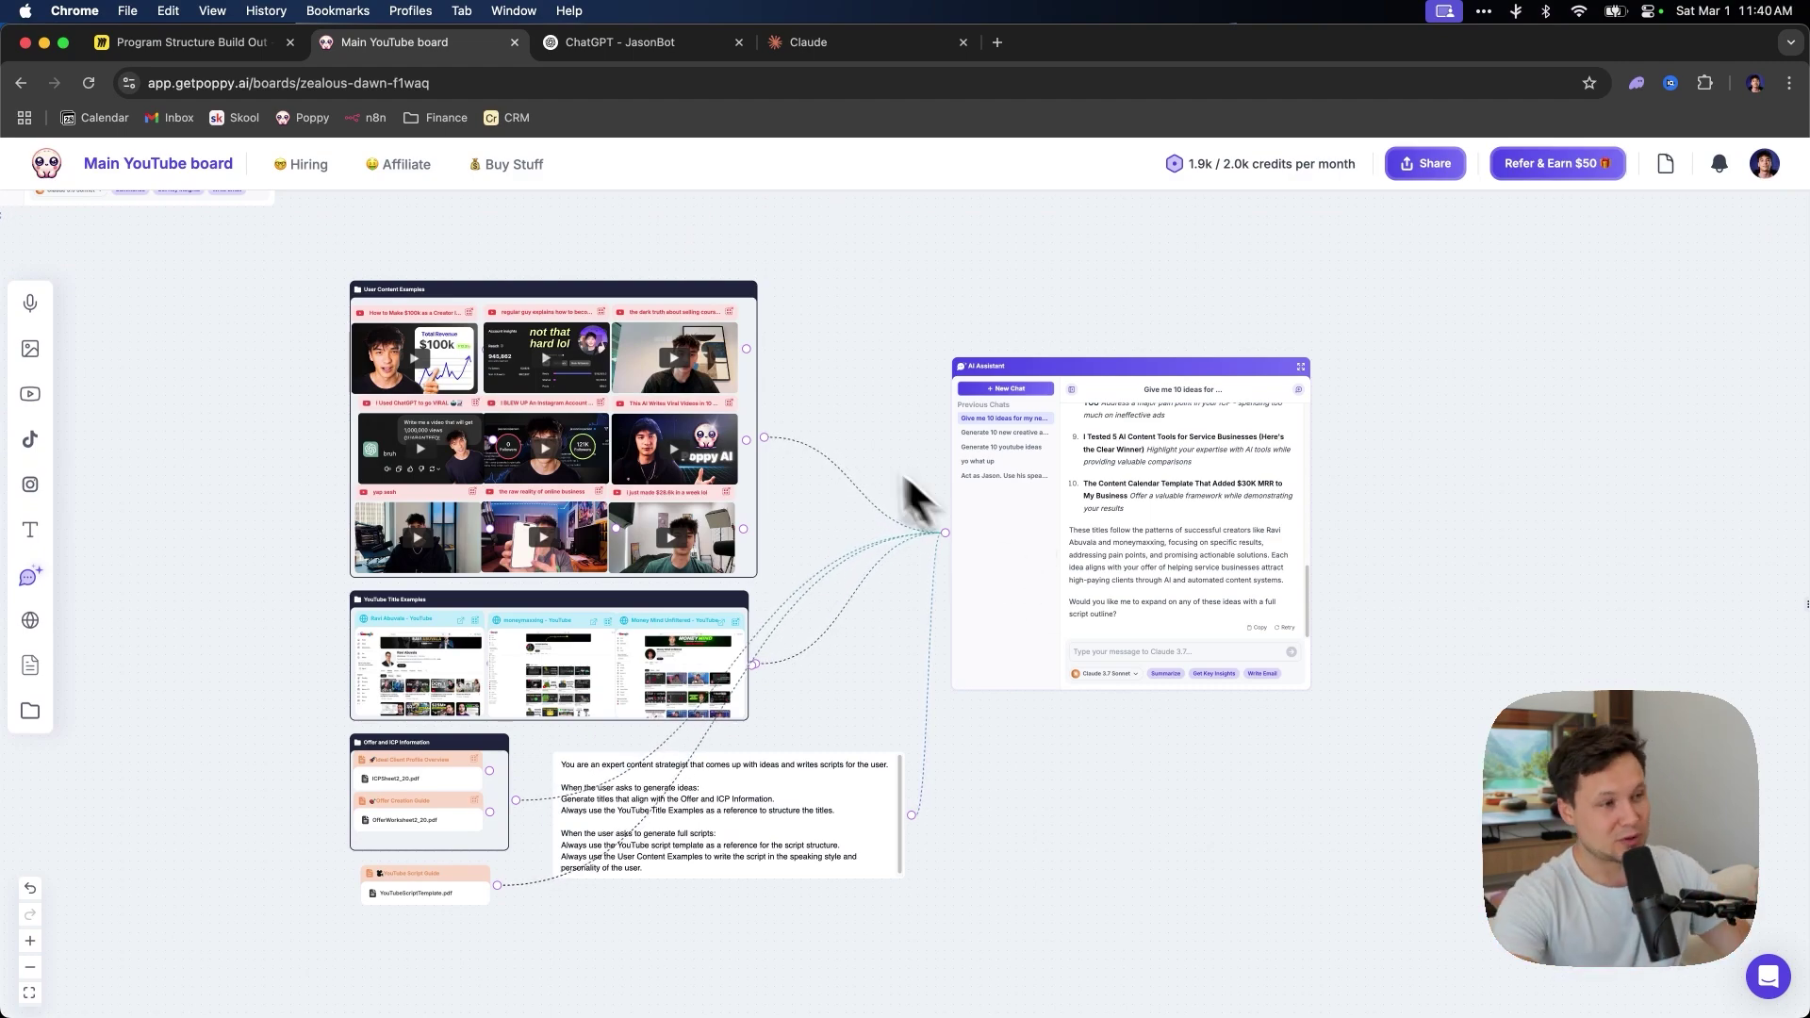
pyautogui.scroll(-3, 769, 513)
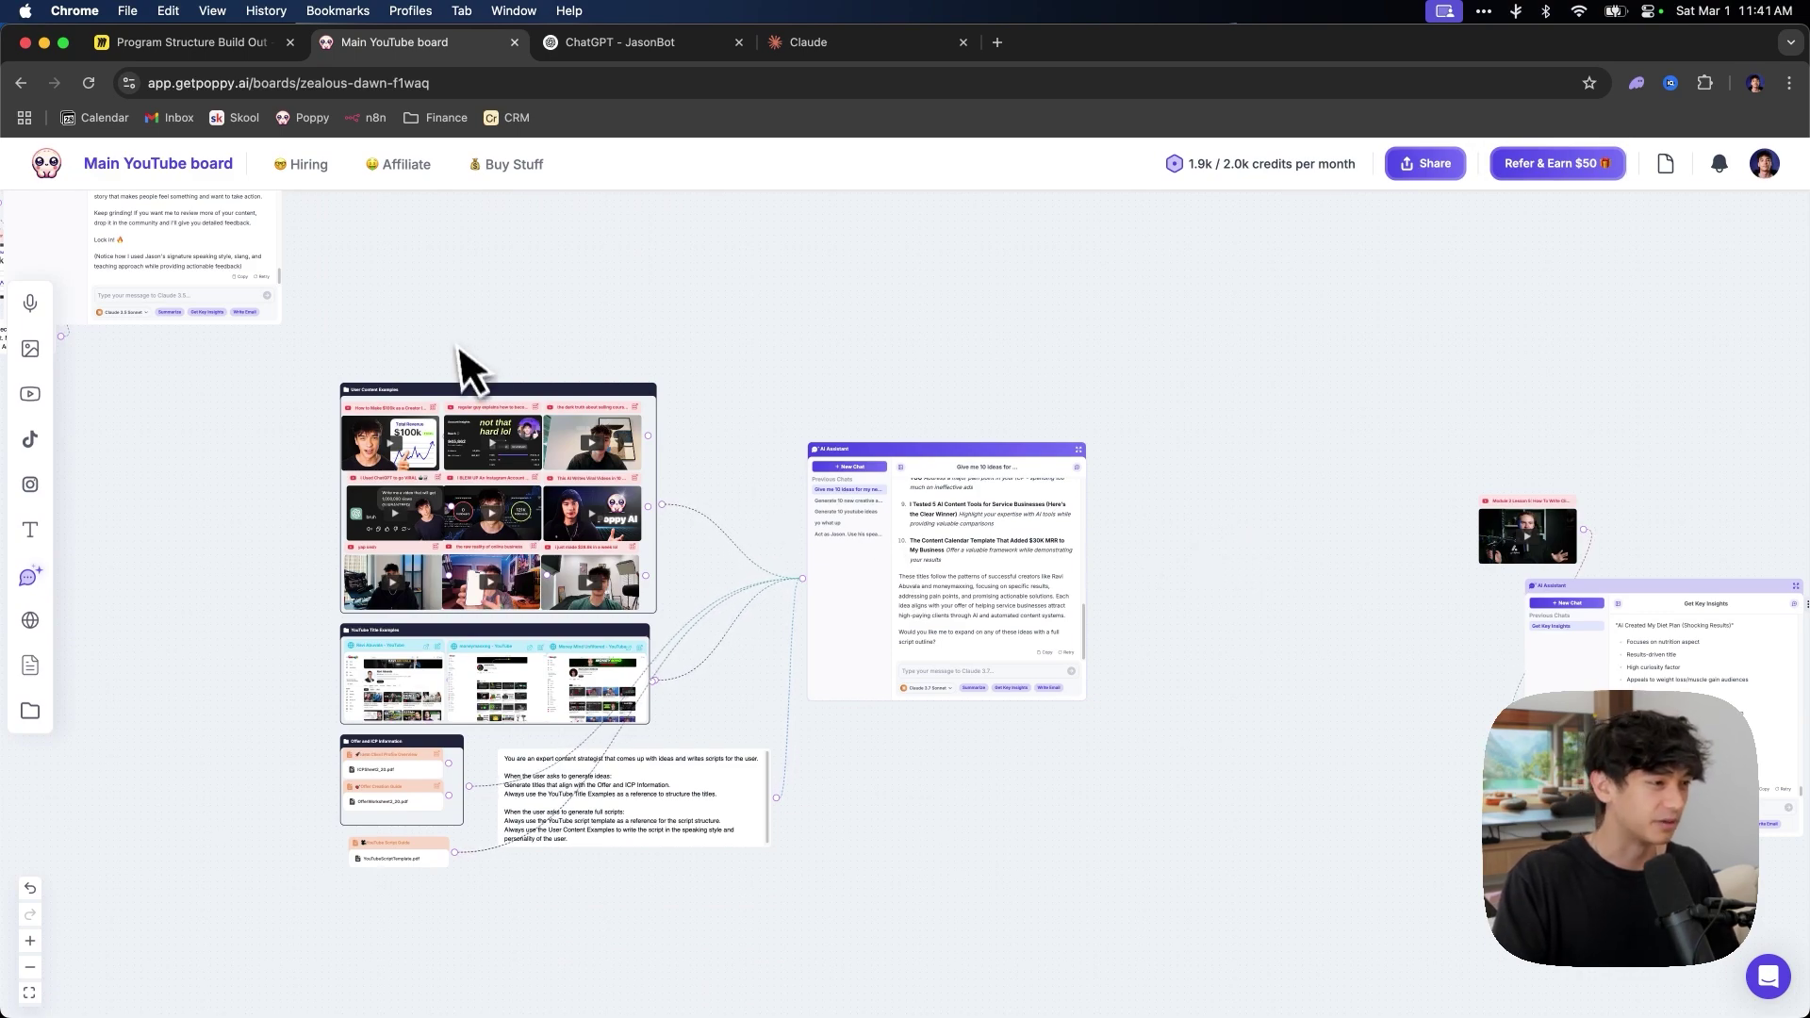
pyautogui.moveTo(488, 409); pyautogui.dragTo(462, 387)
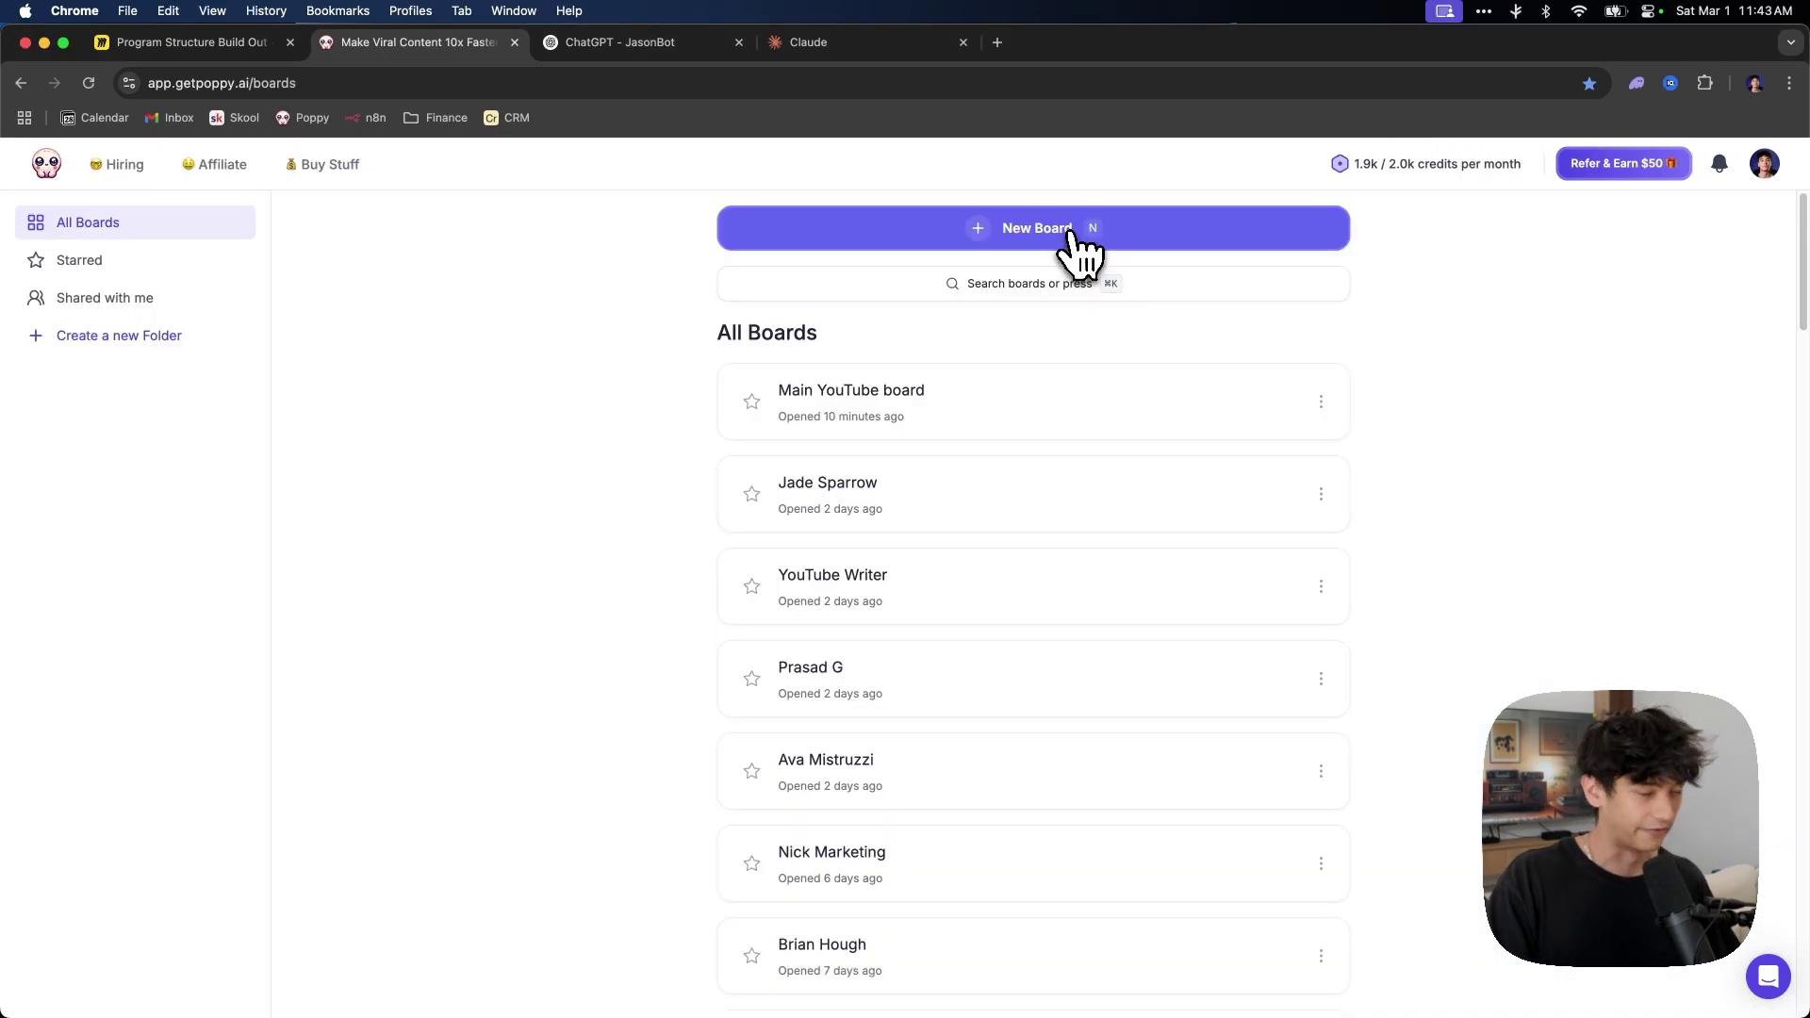
# Create a new blank board titled 'Content System'
pyautogui.click(1003, 243)
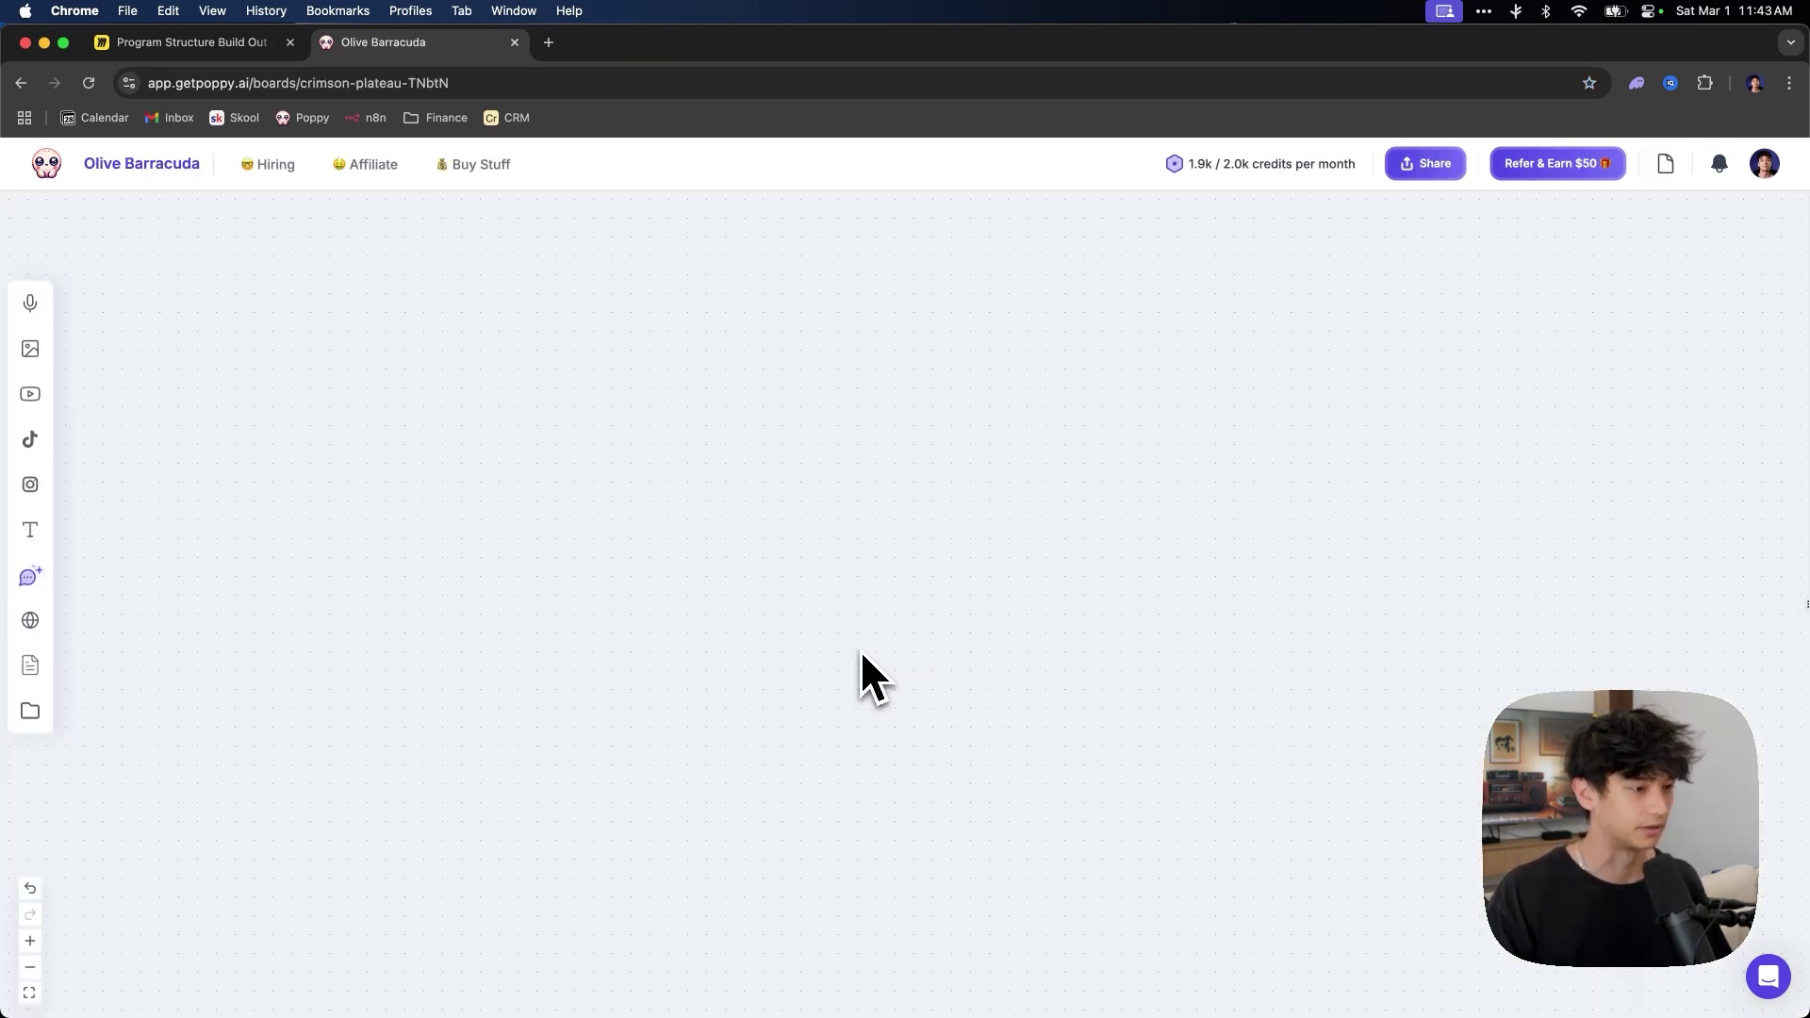
pyautogui.doubleClick(167, 165)
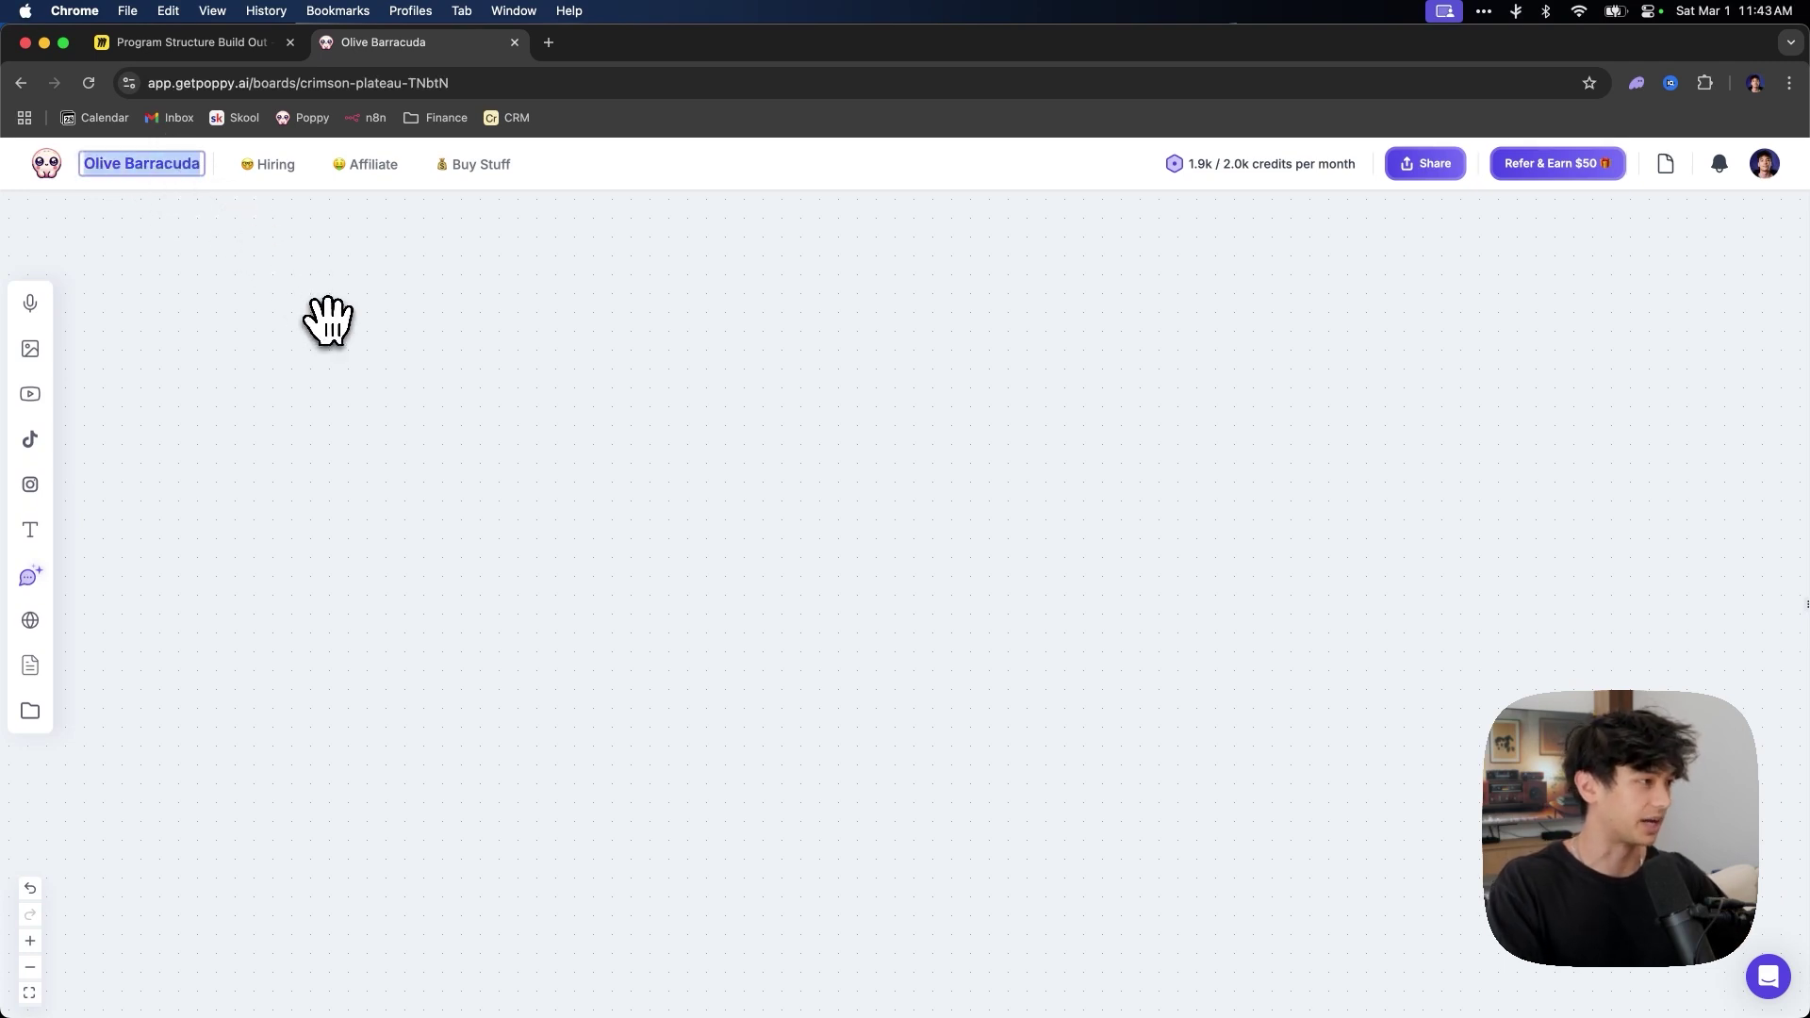
pyautogui.write('Content Syst')
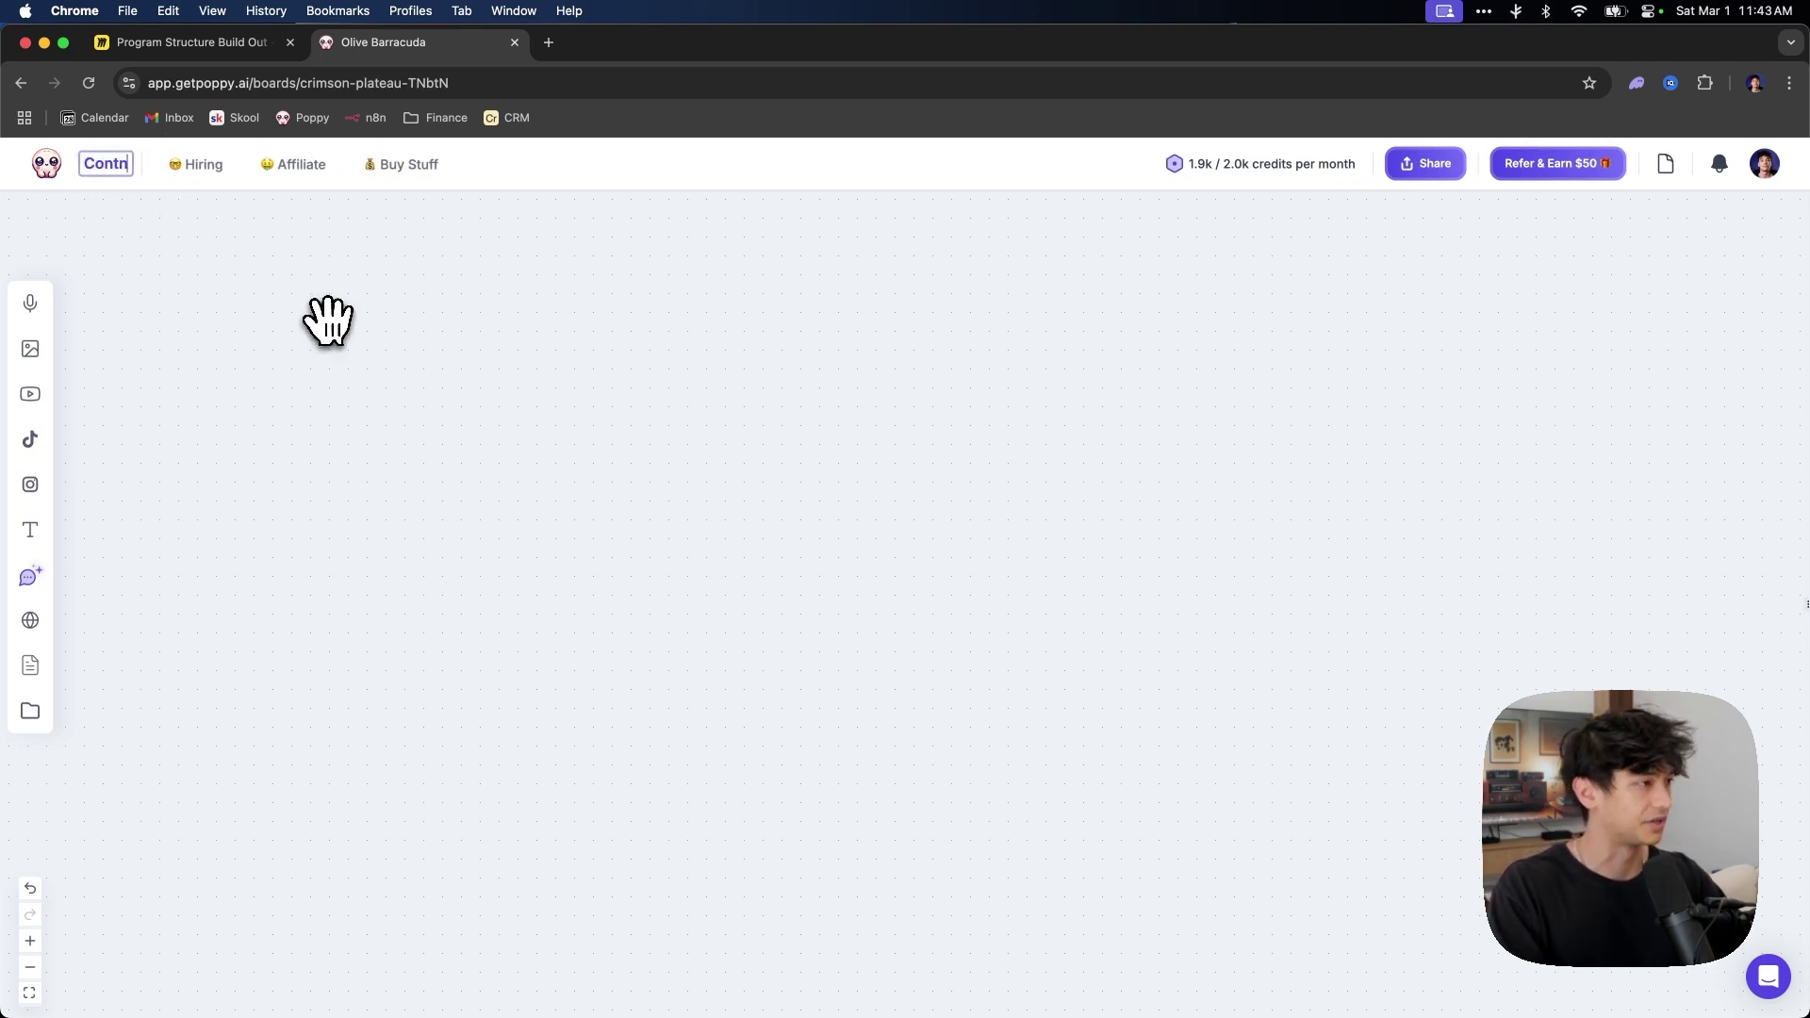
pyautogui.write('em')
pyautogui.press('Return')
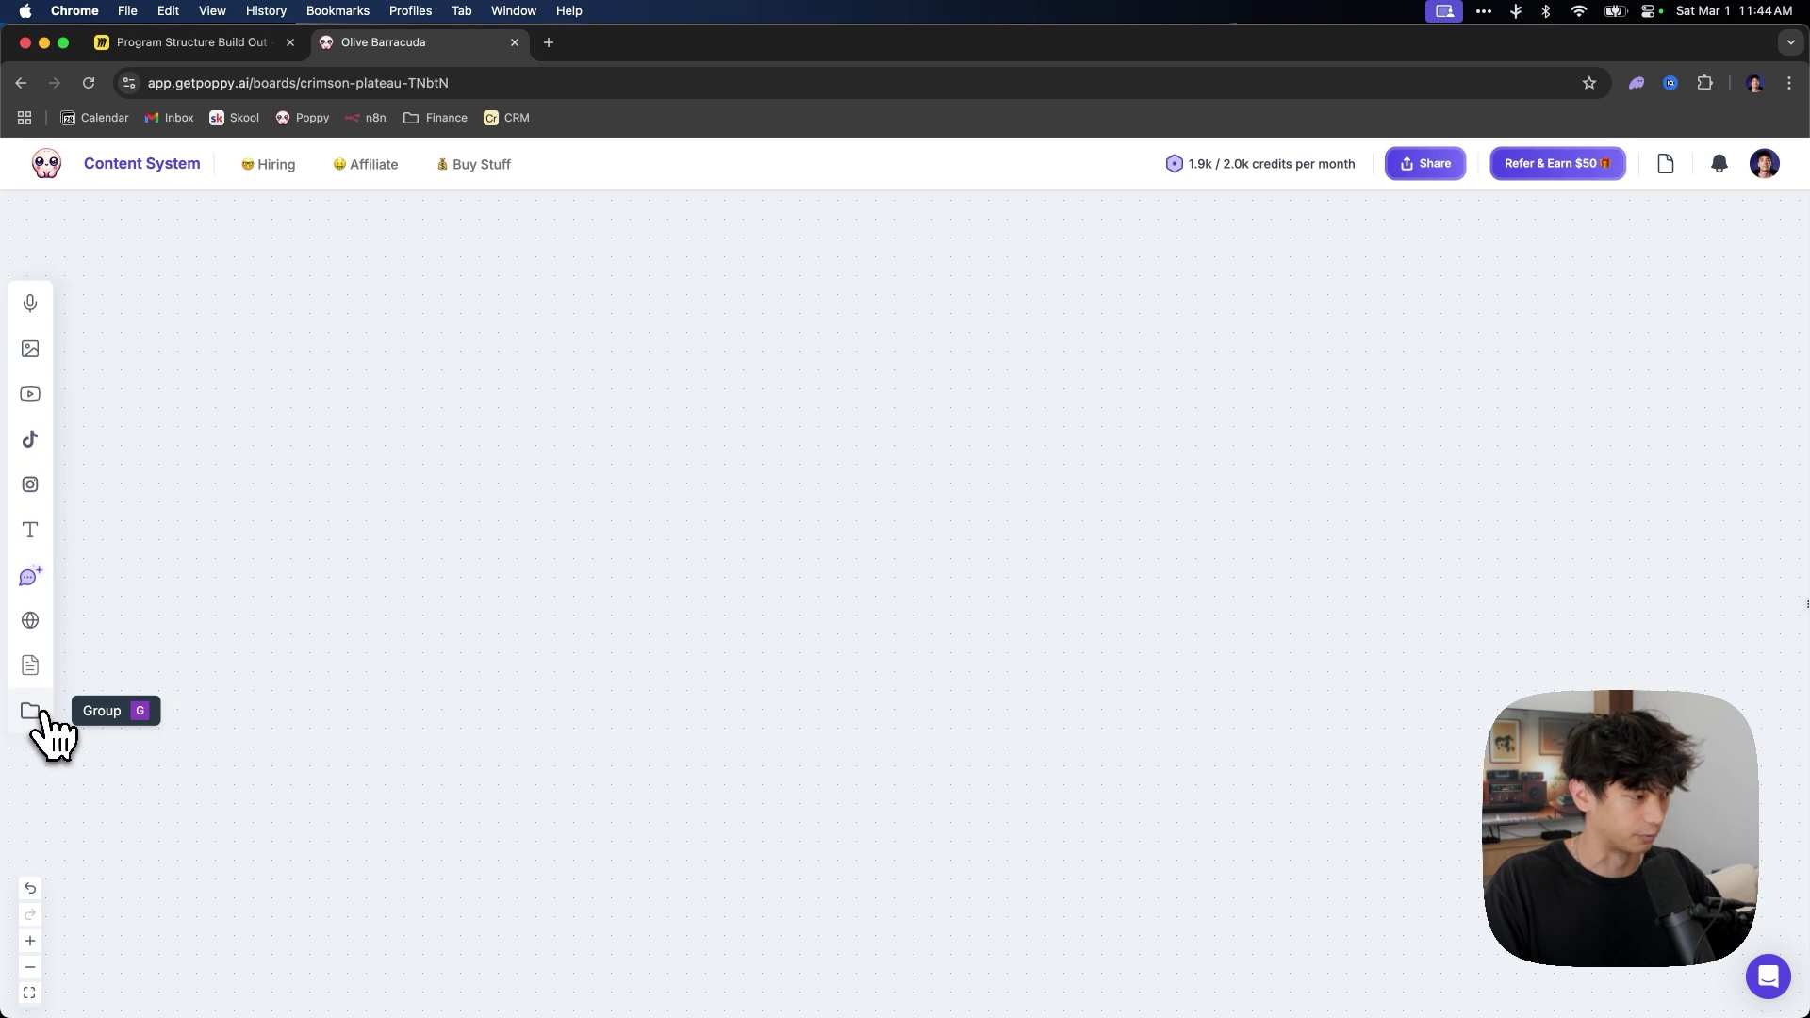
# Add a group named 'User Content Examples' to the canvas
pyautogui.moveTo(43, 714); pyautogui.dragTo(584, 386)
pyautogui.write('U')
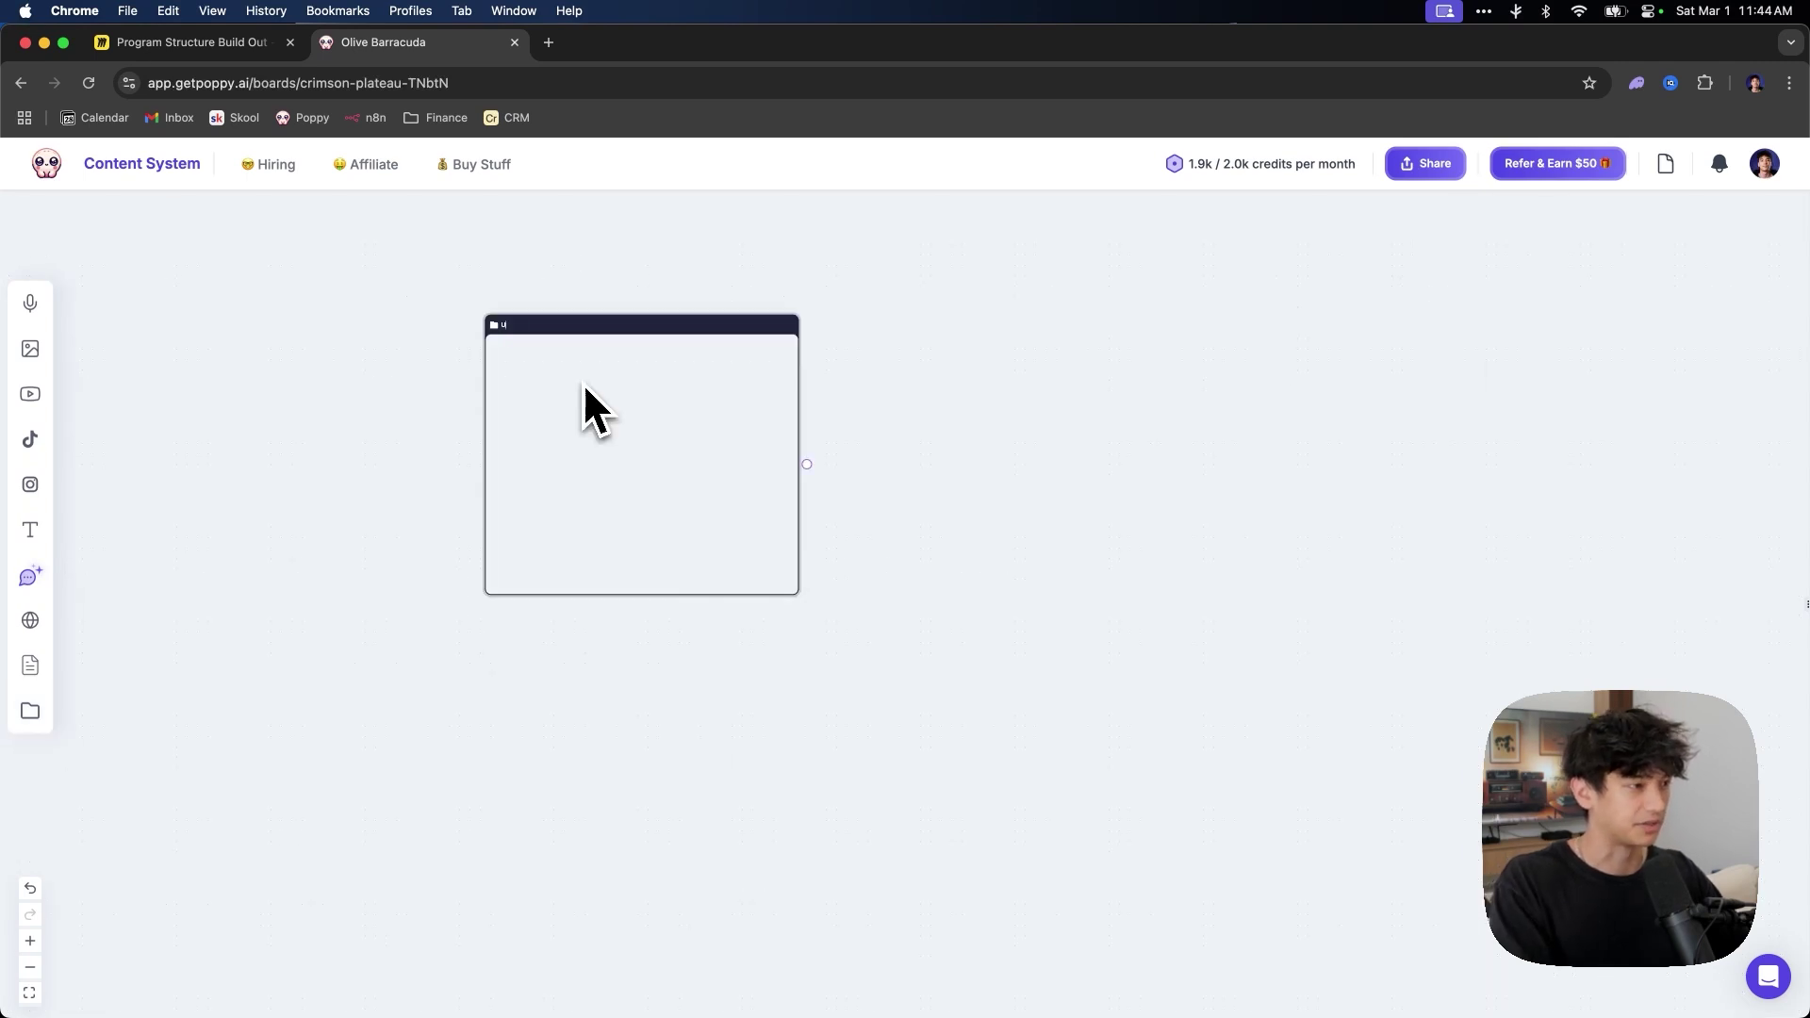
pyautogui.write('ser Content Examples')
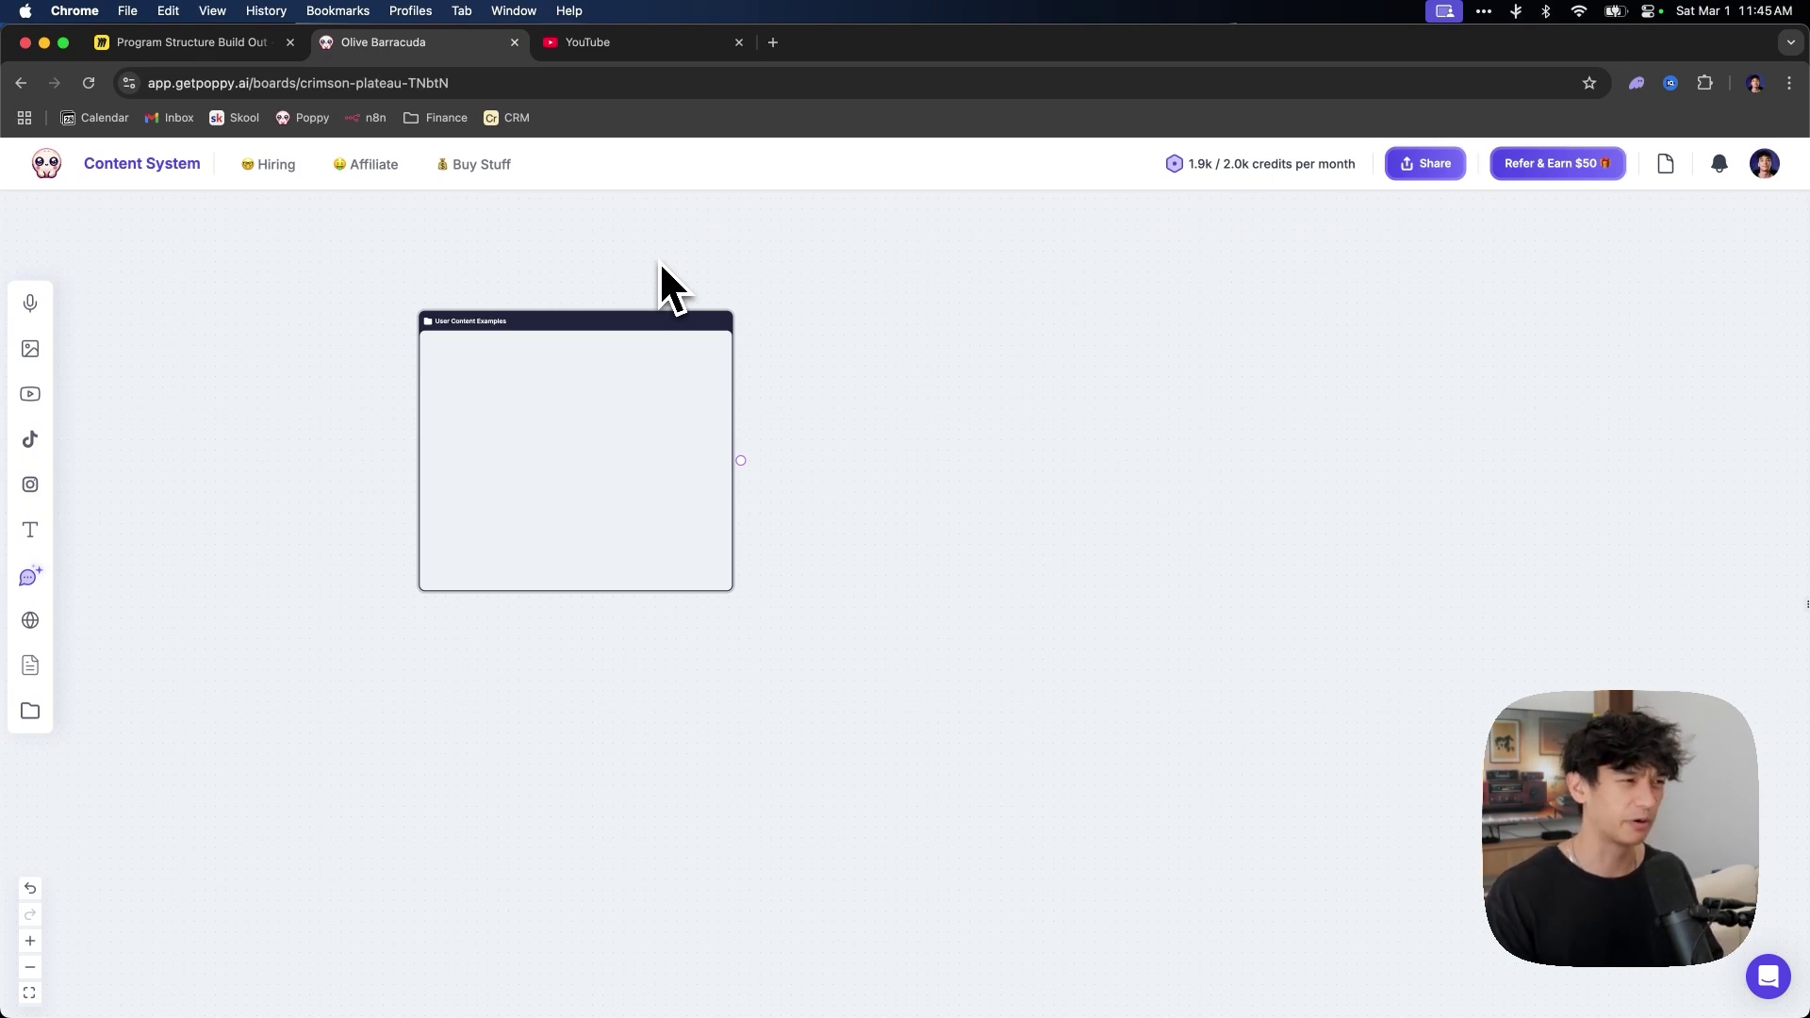
pyautogui.click(636, 42)
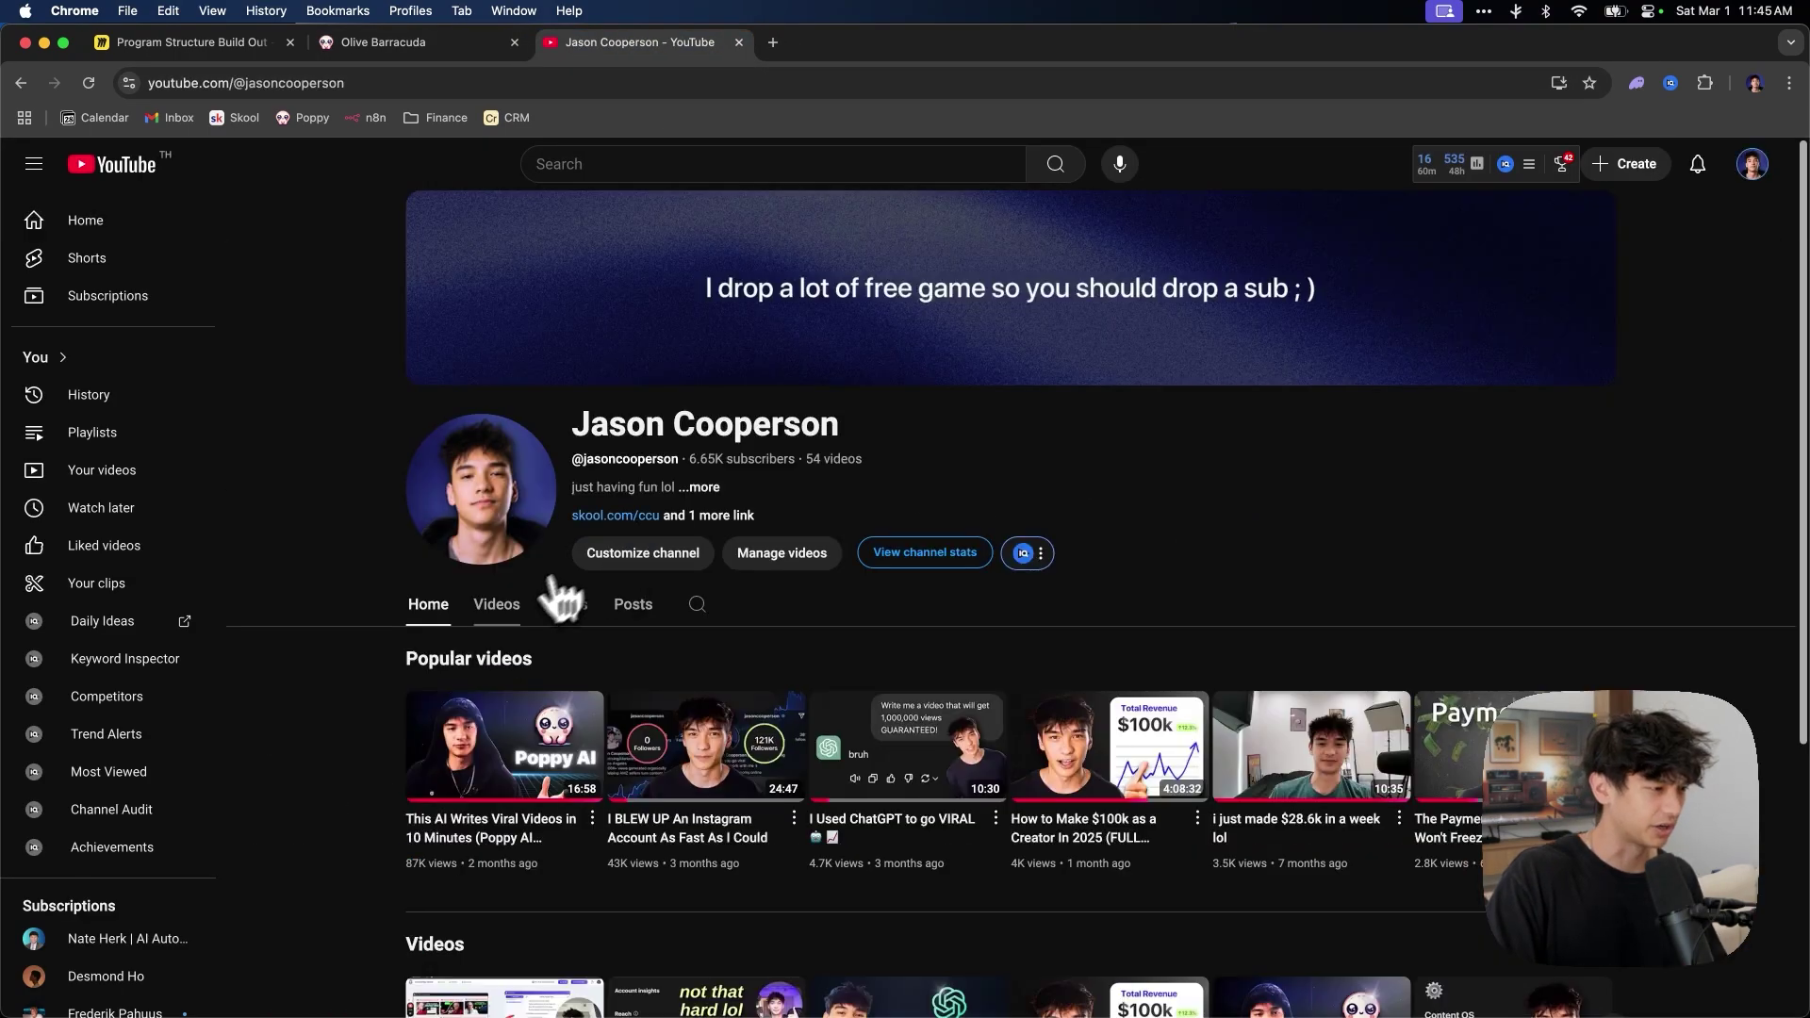
# Copy the Poppy AI video's link from the channel and paste it into User Content Examples
pyautogui.click(509, 605)
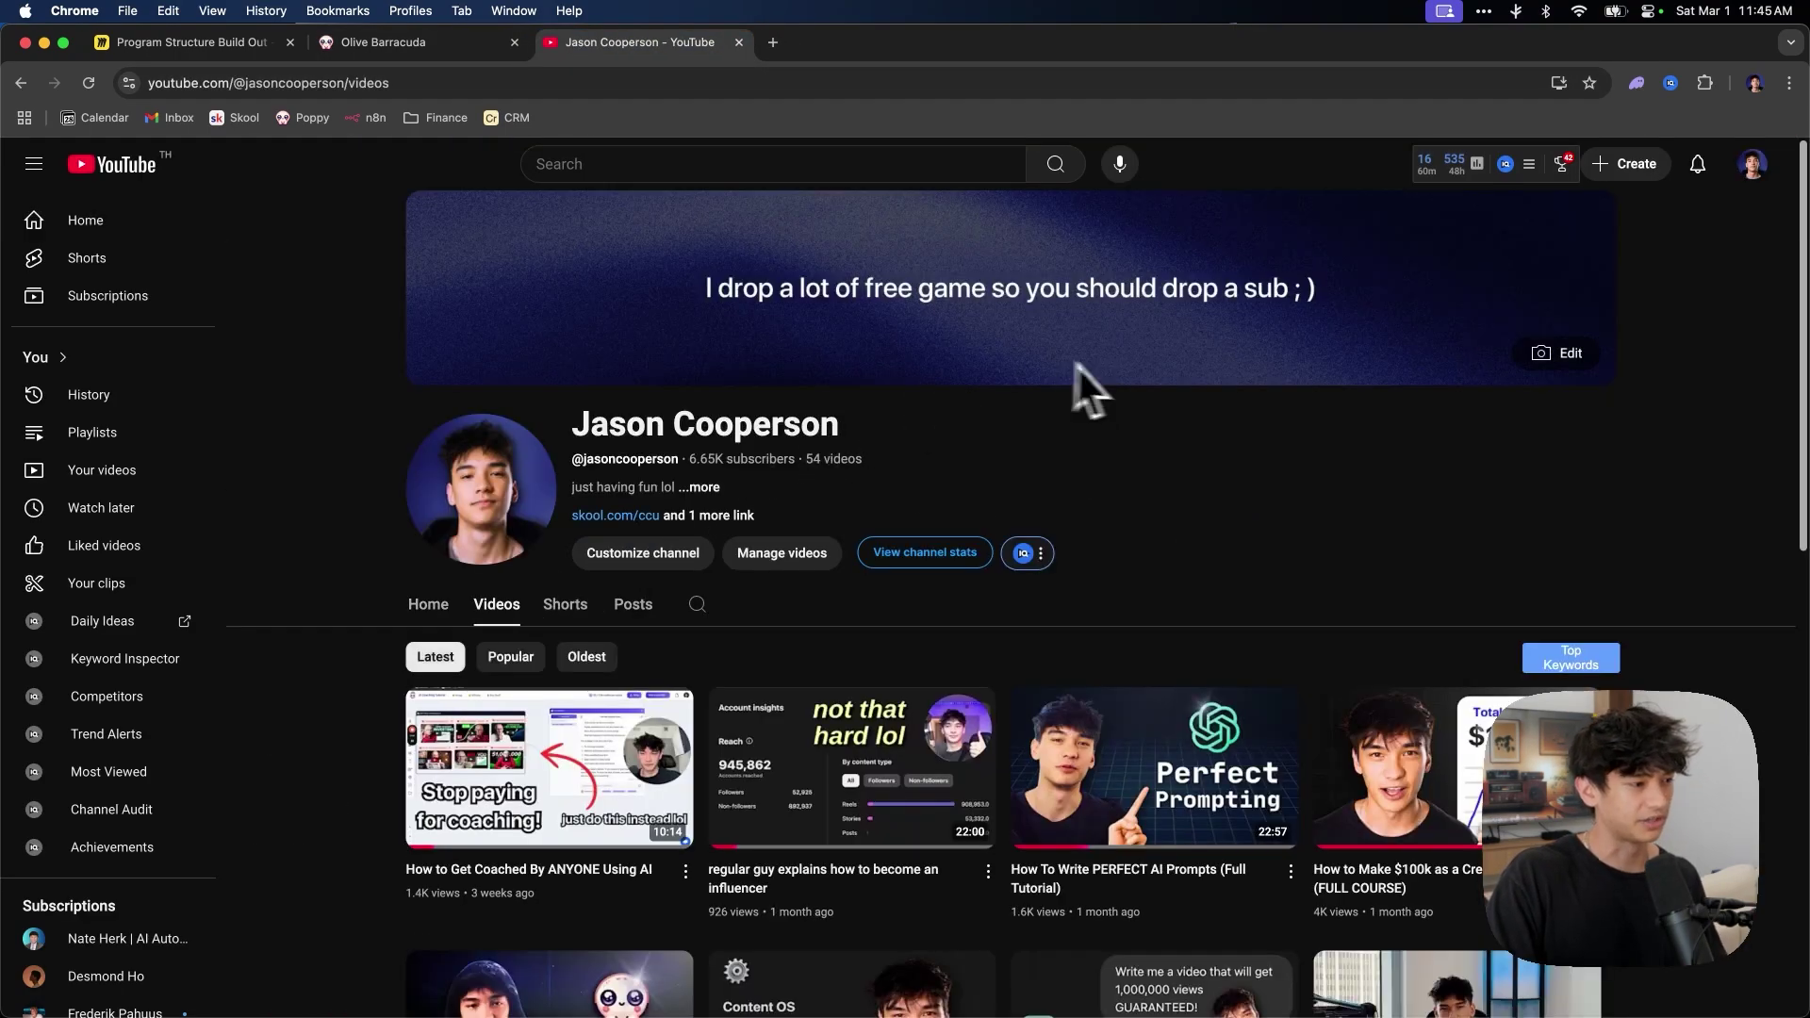
pyautogui.scroll(-5, 325, 405)
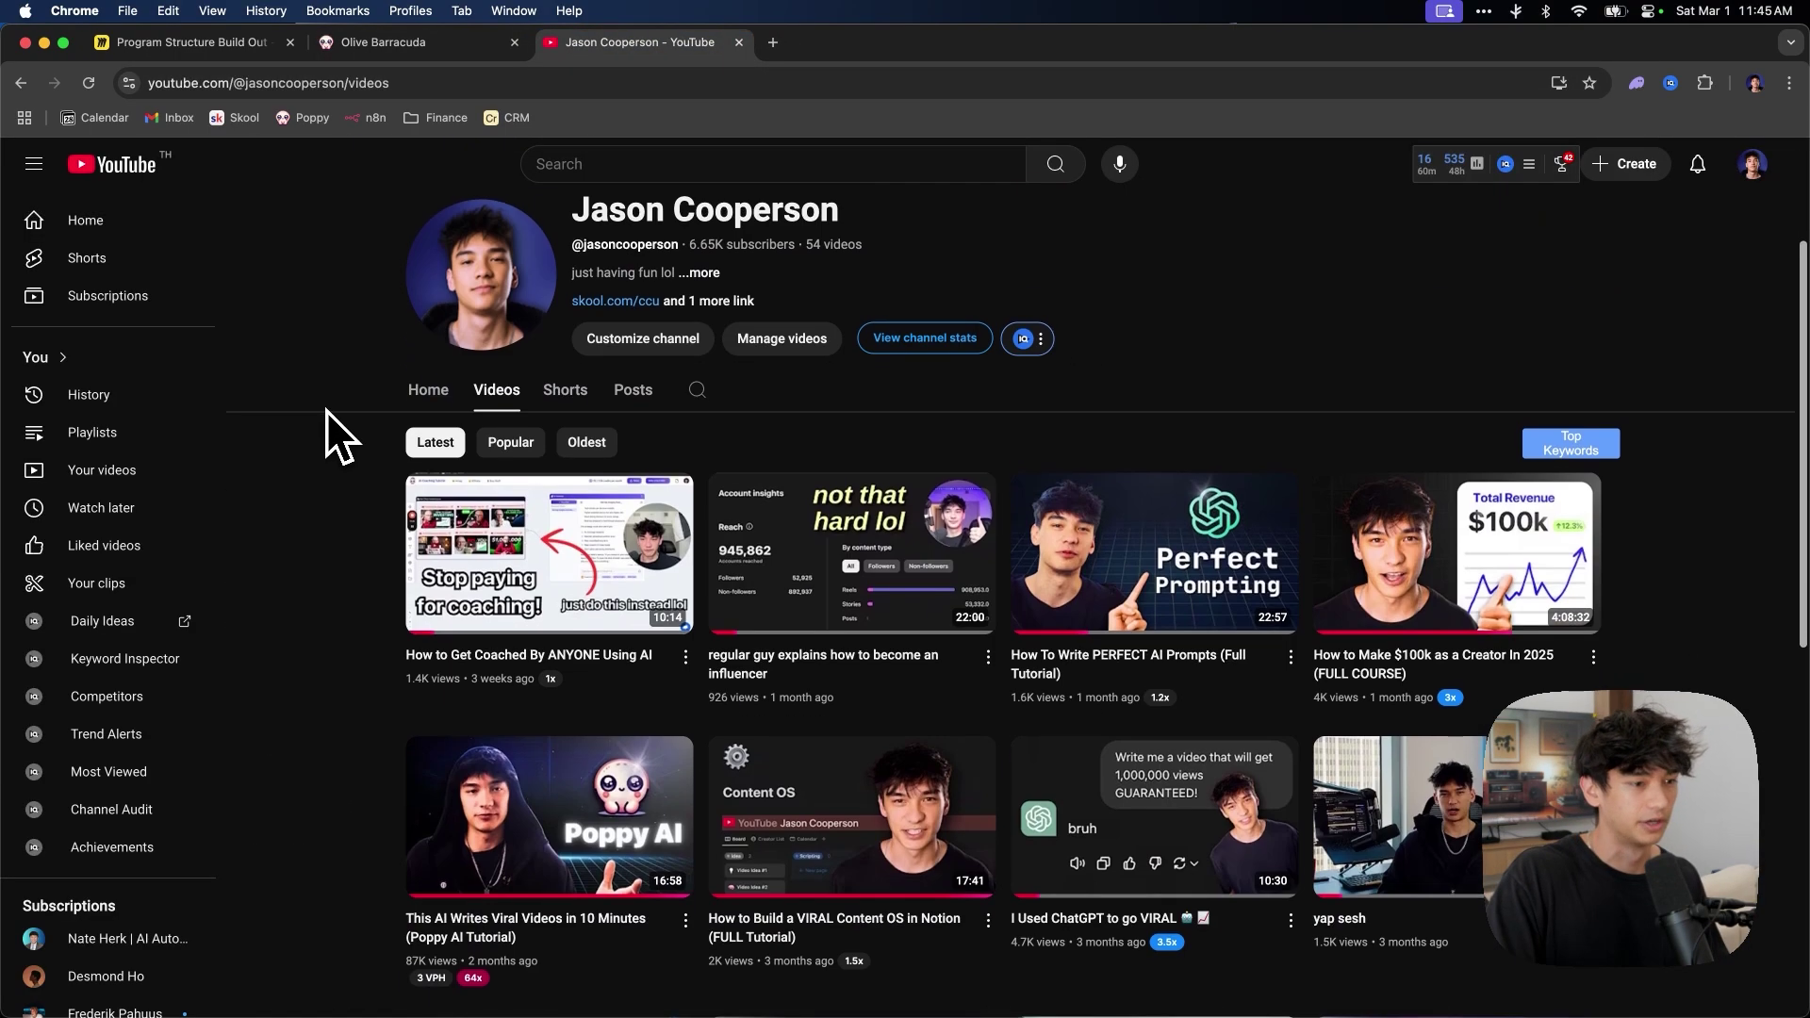
pyautogui.rightClick(481, 519)
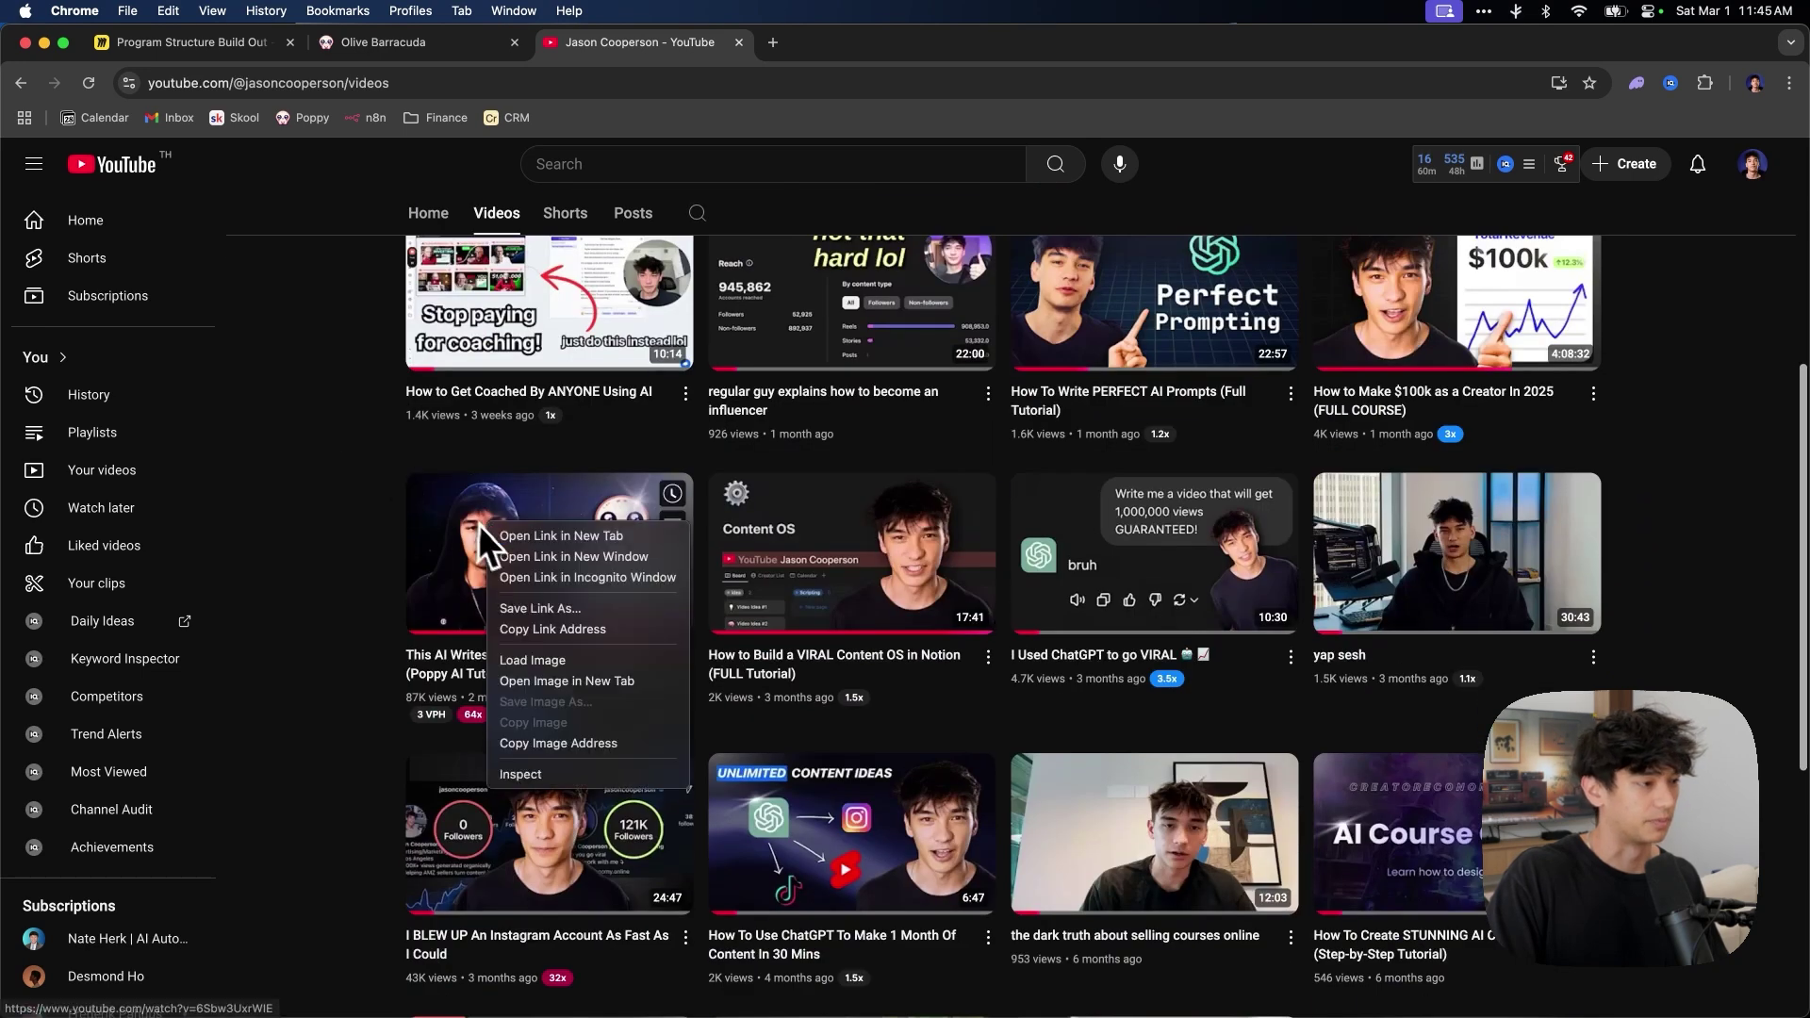
pyautogui.click(564, 636)
pyautogui.click(358, 45)
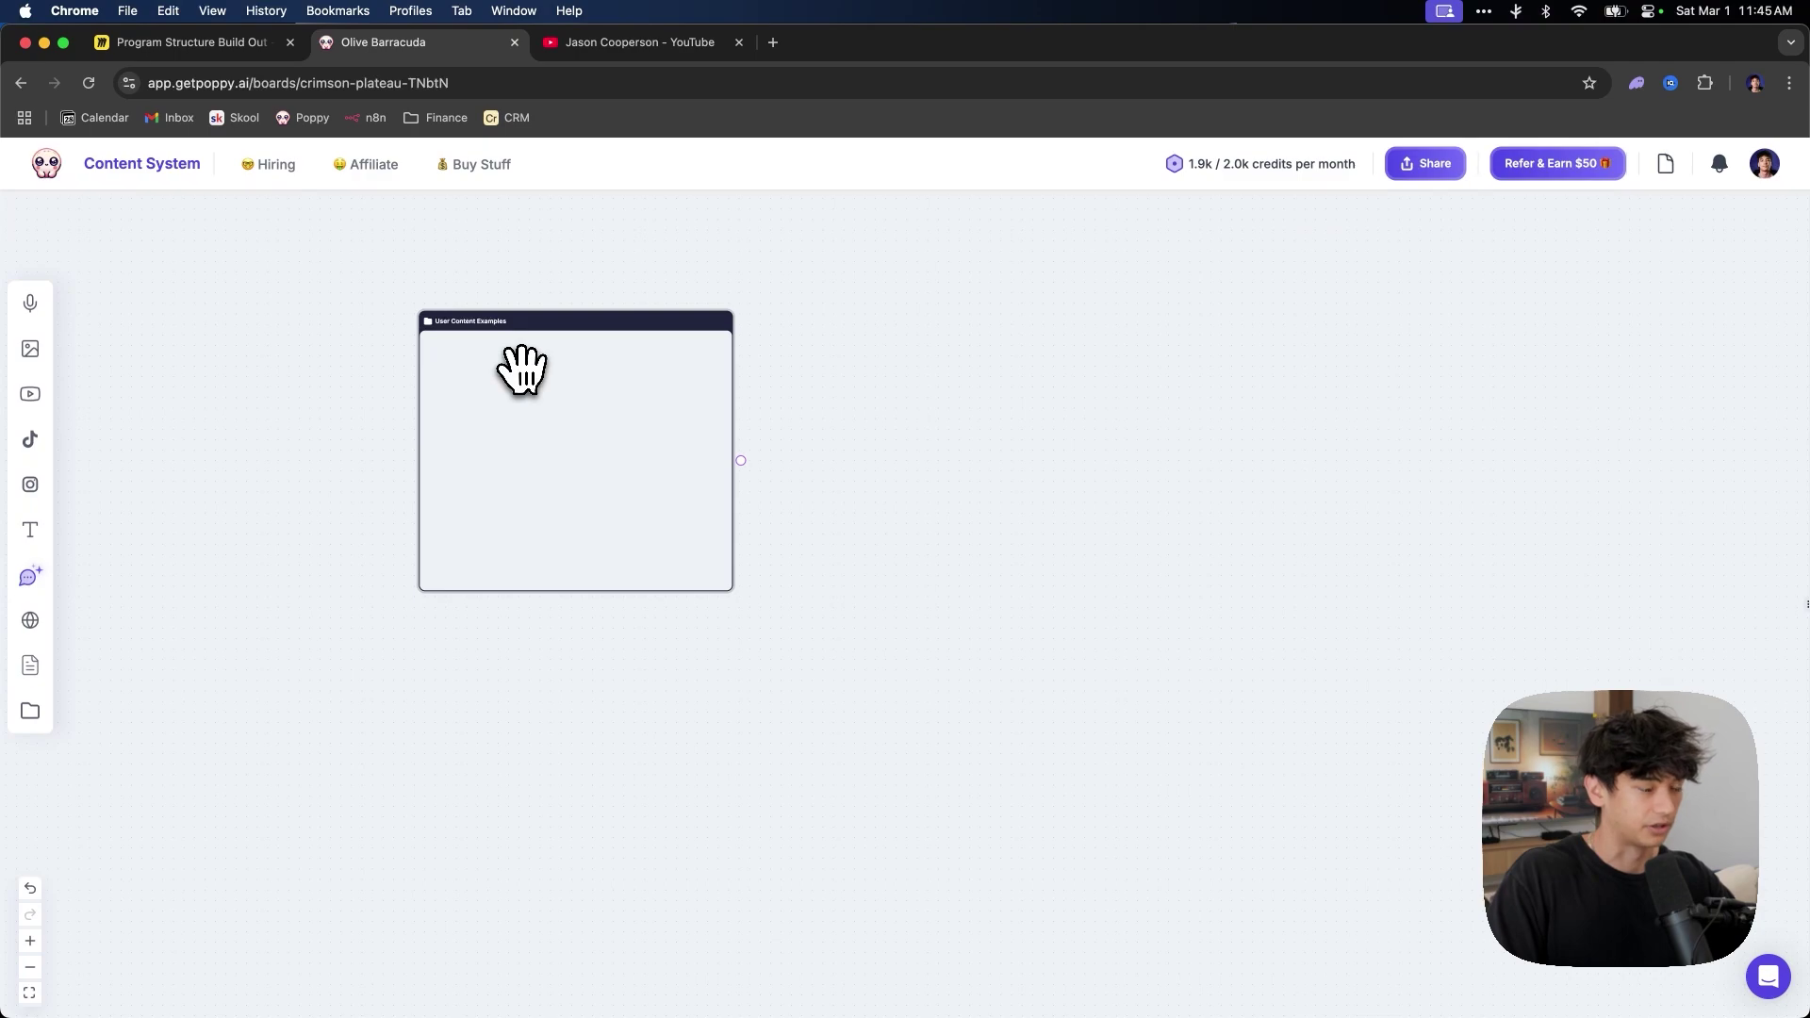
pyautogui.press('super+v')
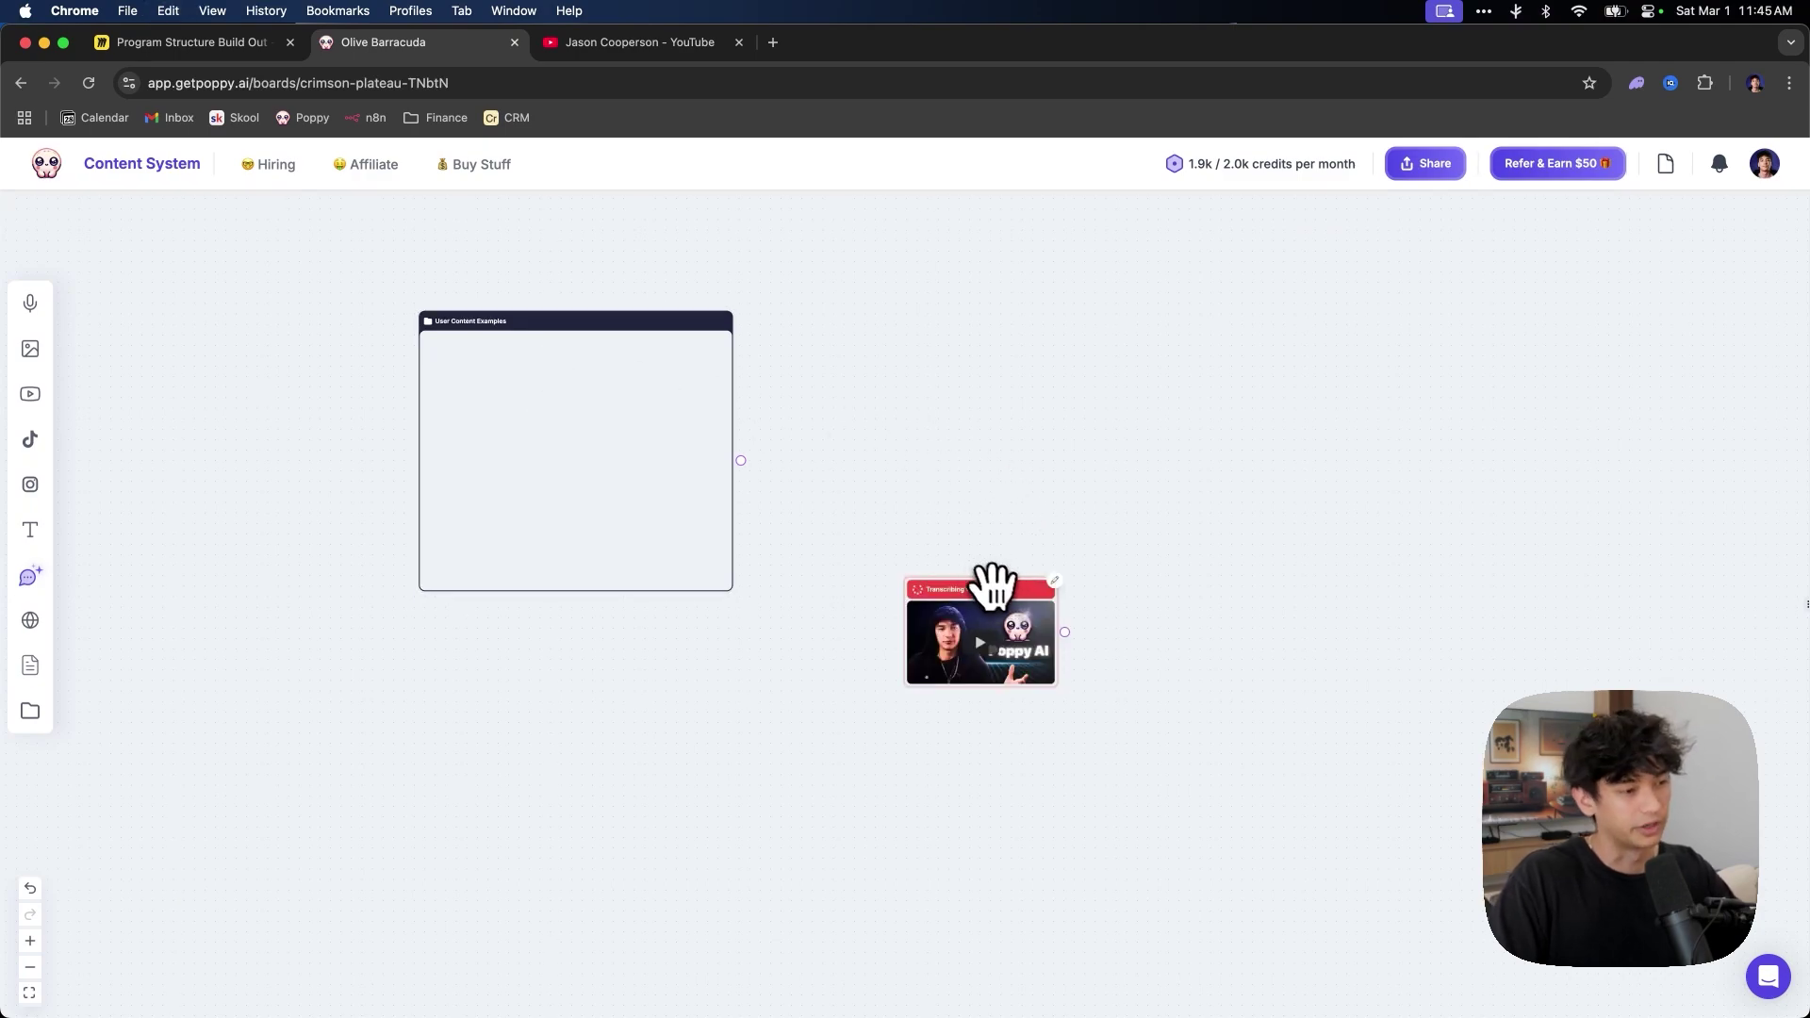
pyautogui.moveTo(994, 585); pyautogui.dragTo(533, 367)
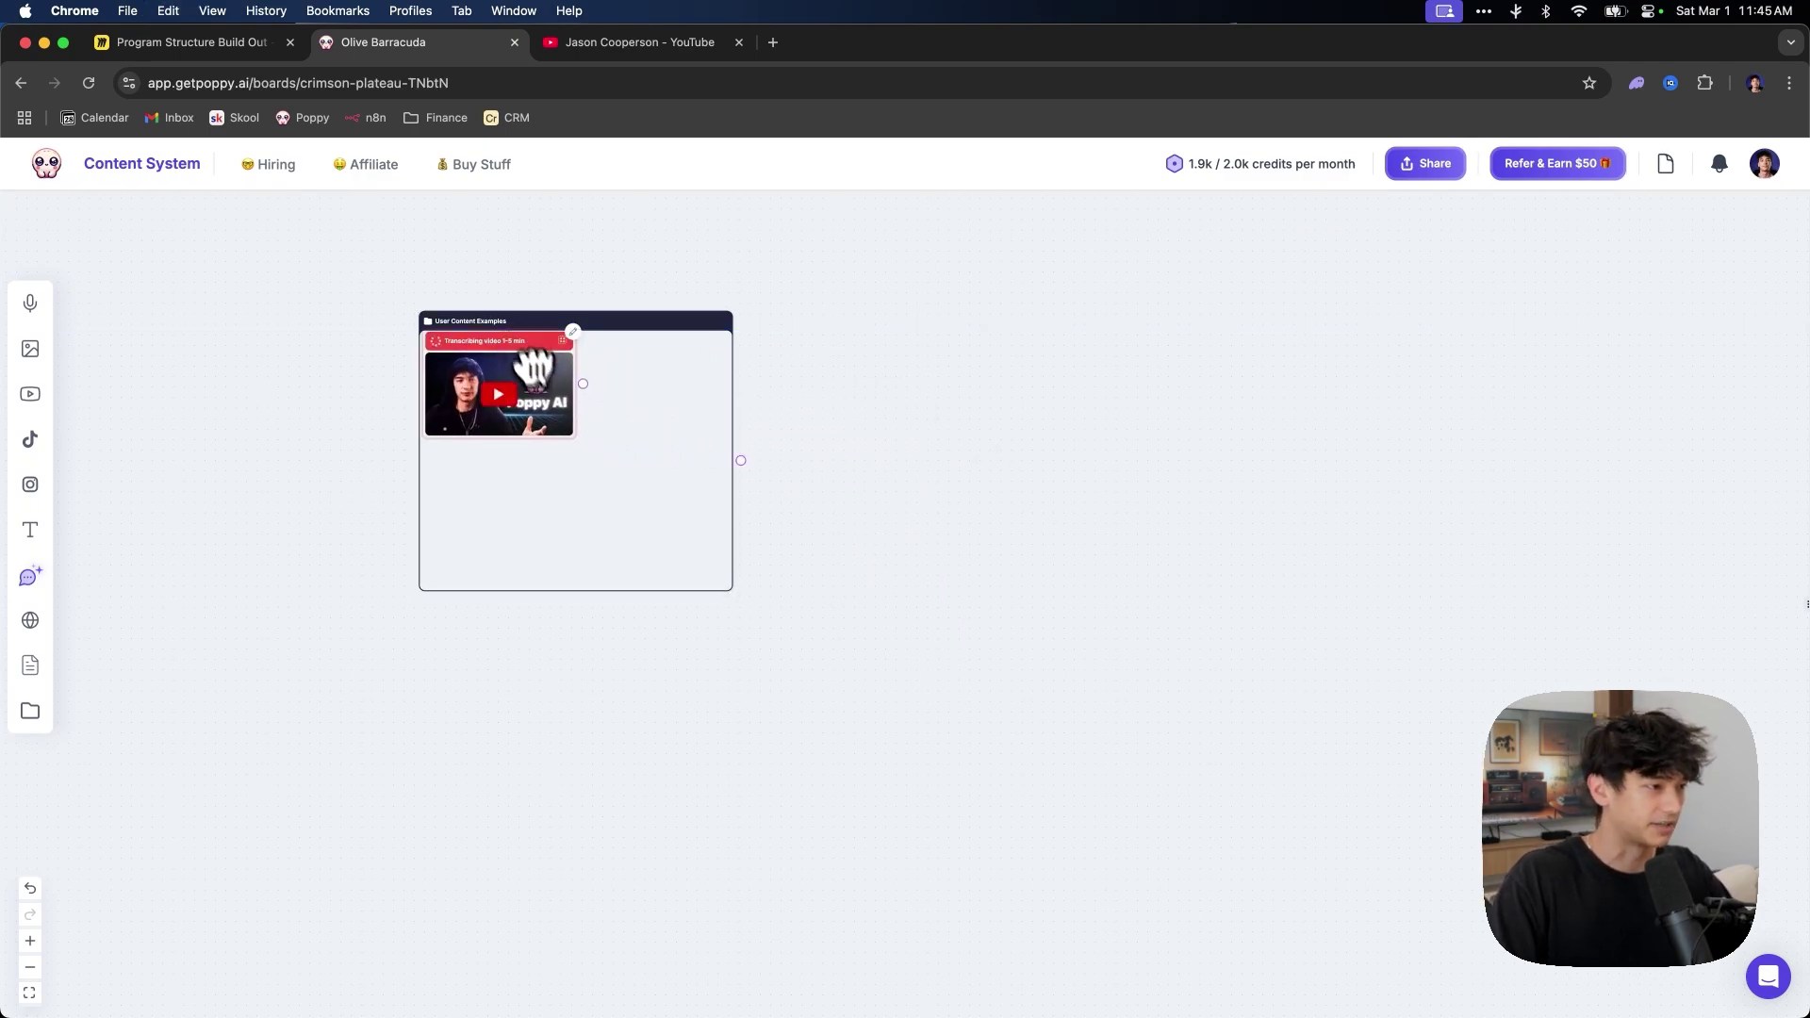
# Add the Instagram video's link as a card in User Content Examples as well
pyautogui.click(613, 42)
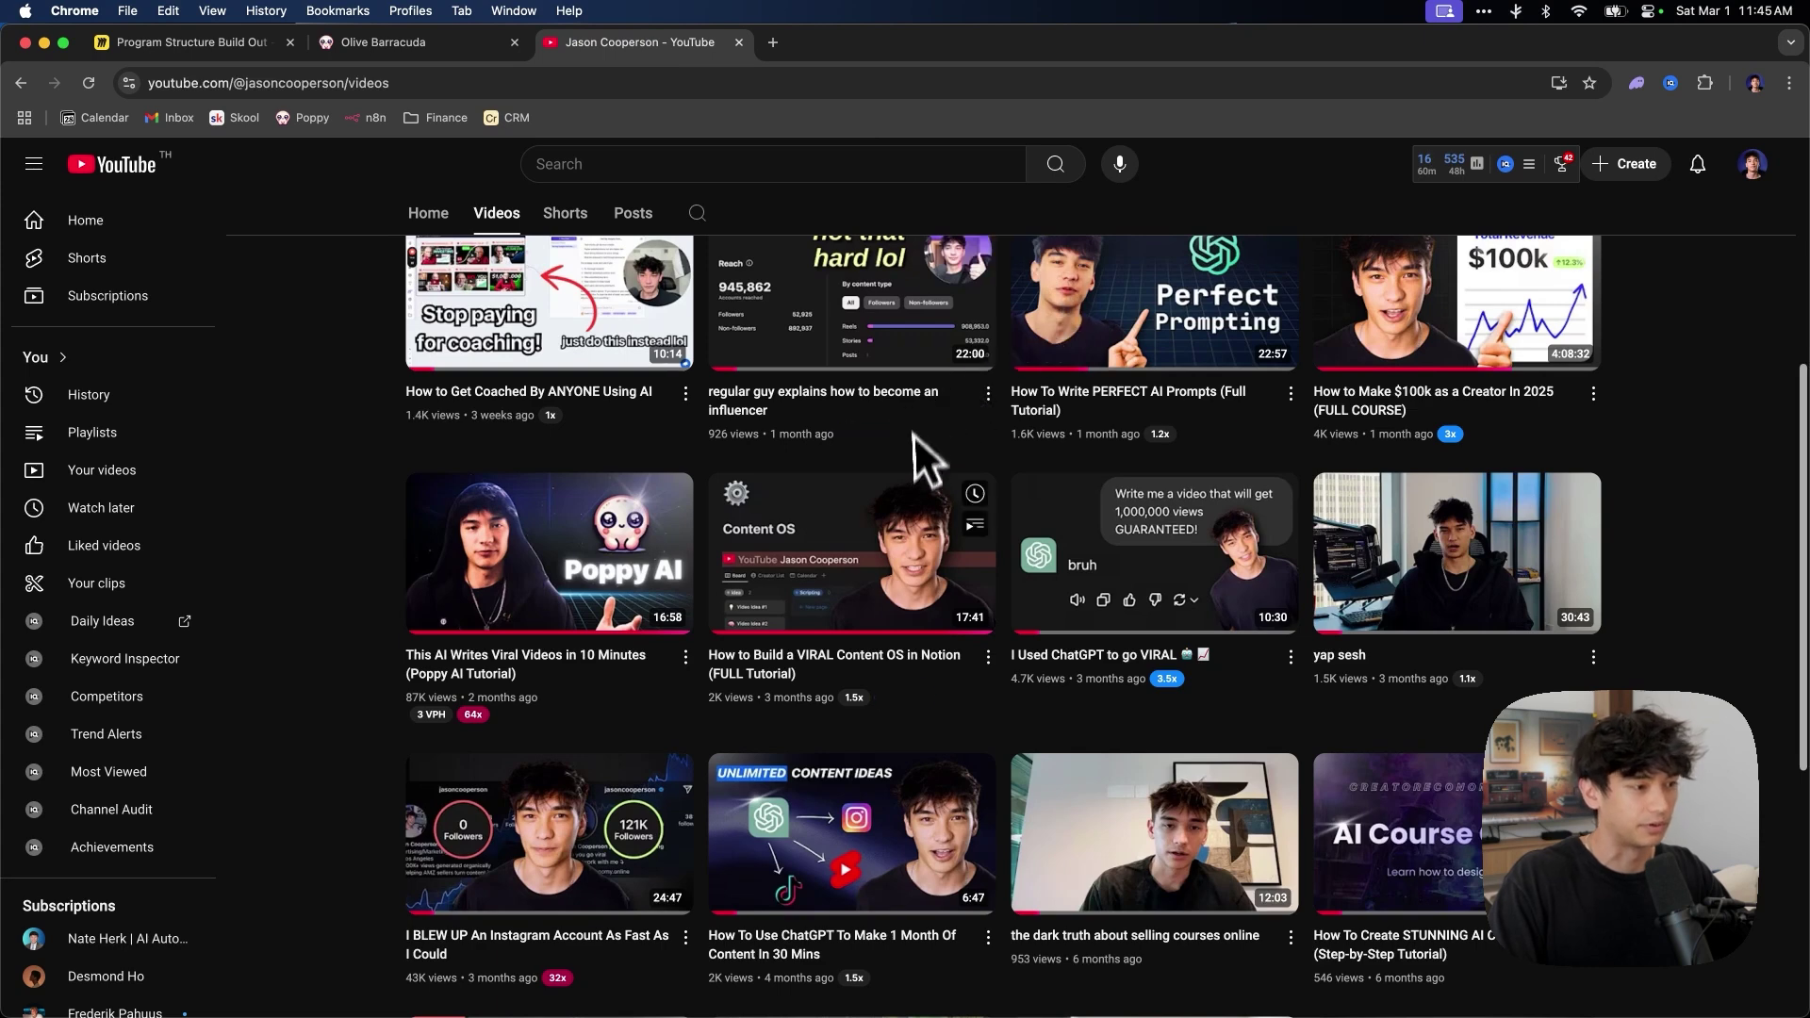
pyautogui.rightClick(591, 857)
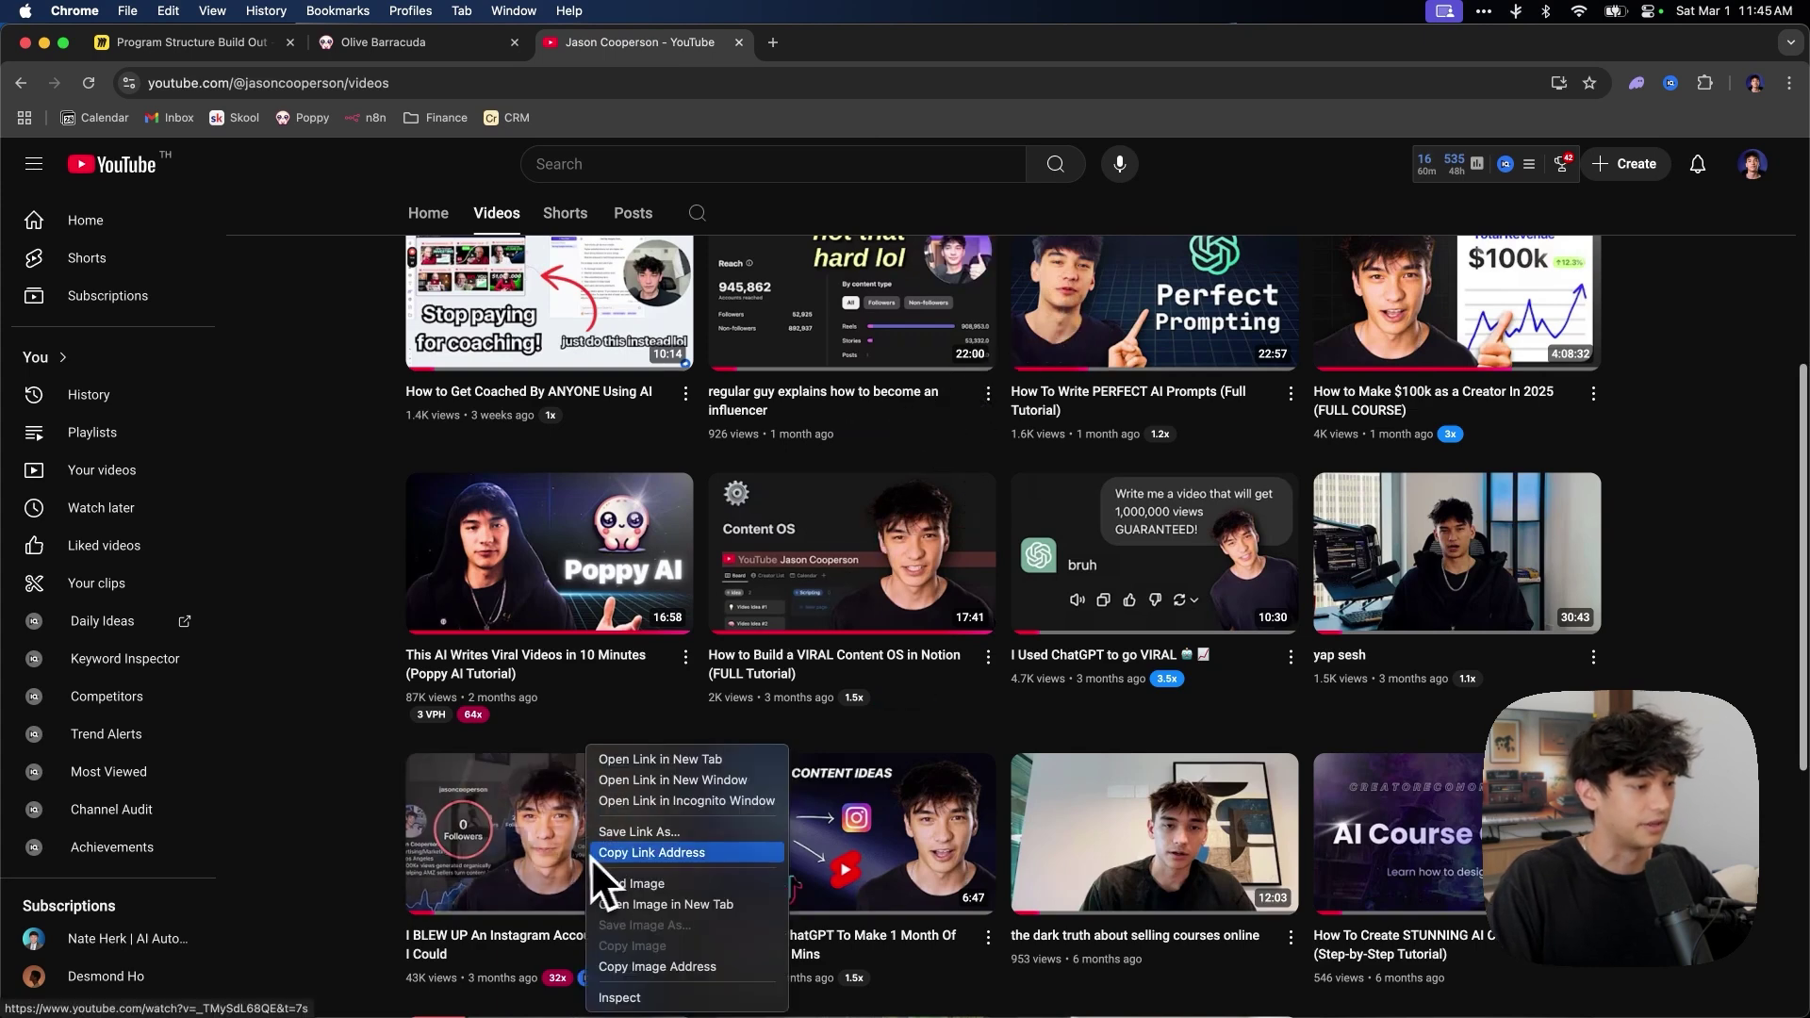
pyautogui.click(694, 857)
pyautogui.click(343, 47)
pyautogui.press('cmd+v')
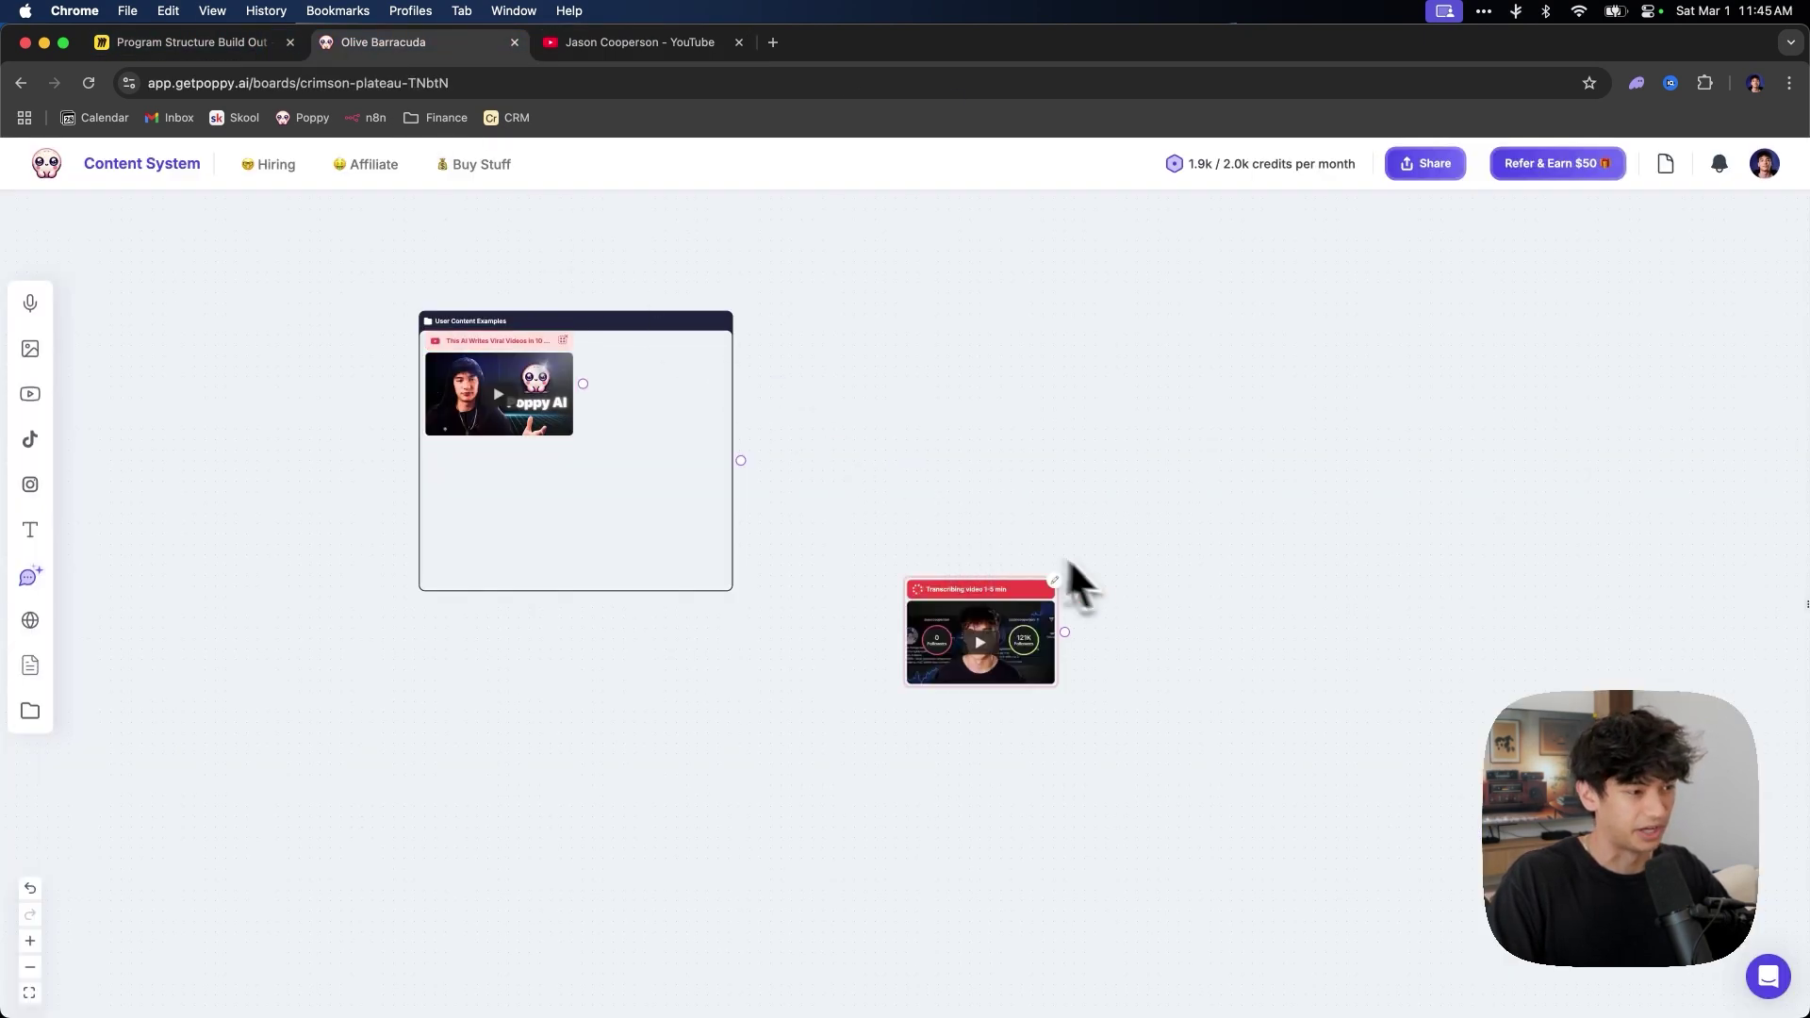
pyautogui.moveTo(1047, 590); pyautogui.dragTo(669, 366)
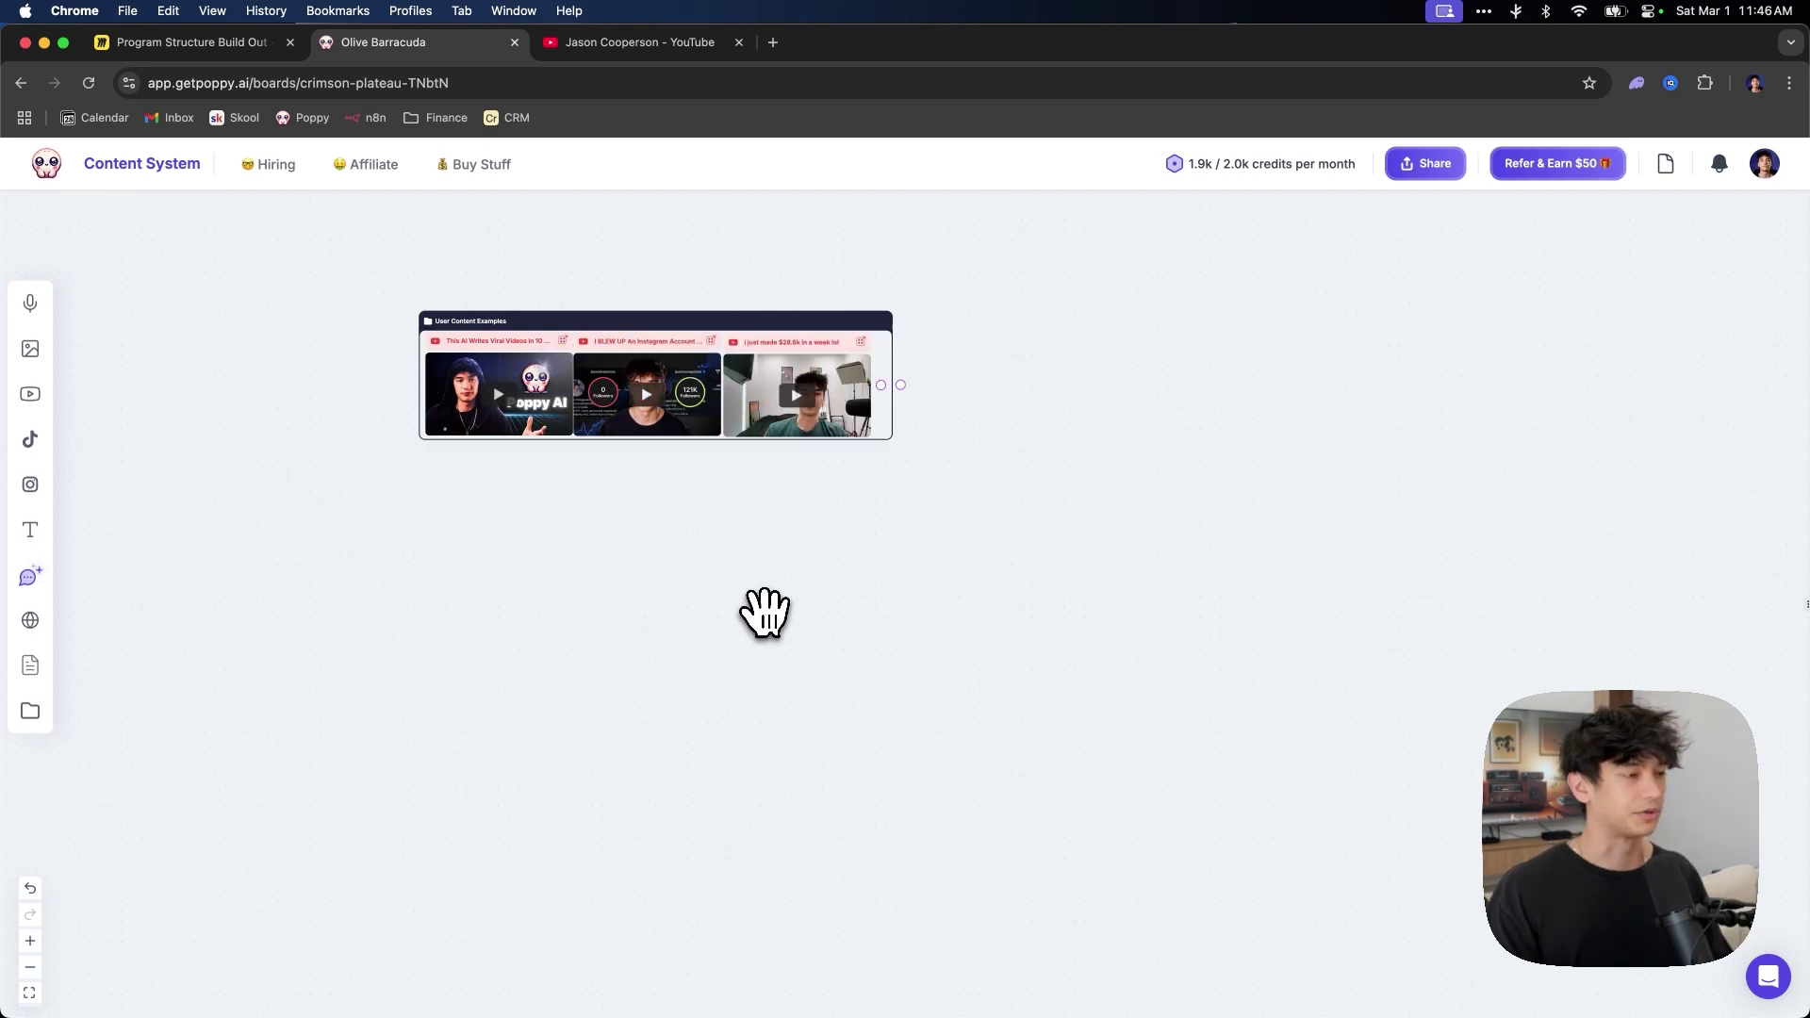
# Upload 'YouTube Script Template (1).pdf' to the board as a document card
pyautogui.click(31, 667)
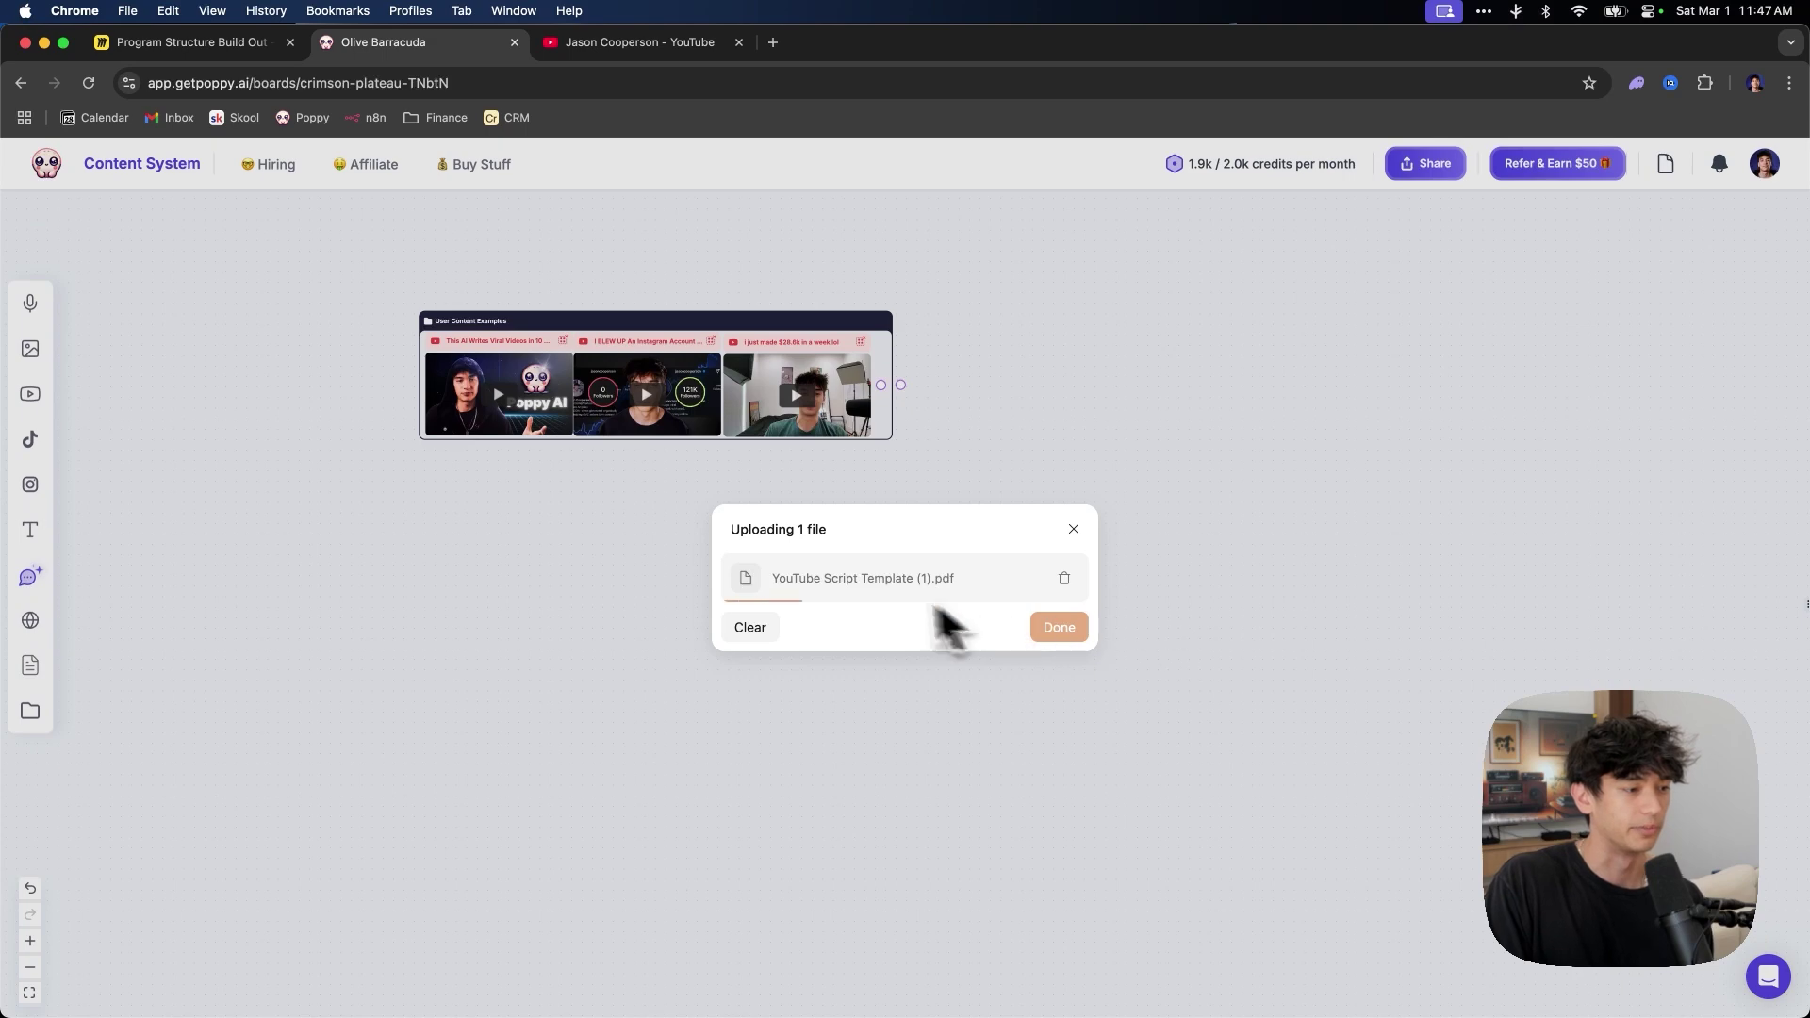
pyautogui.moveTo(820, 578); pyautogui.dragTo(937, 602)
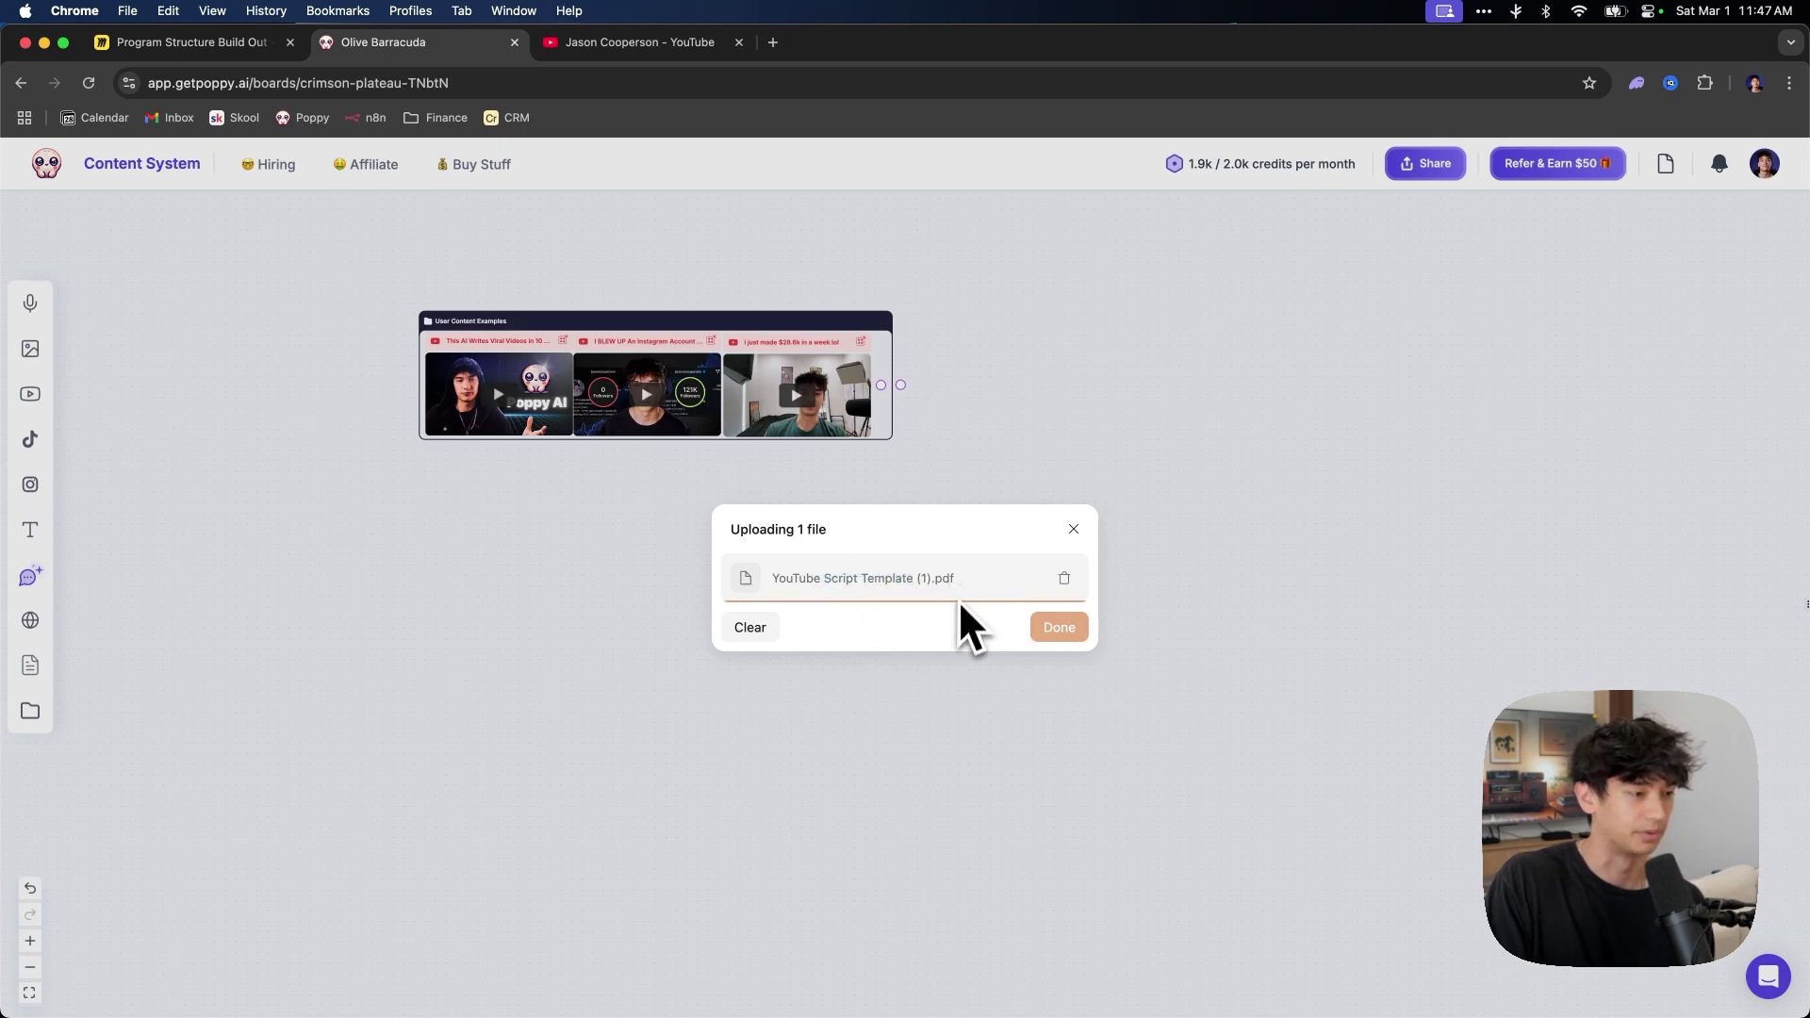
pyautogui.click(1059, 627)
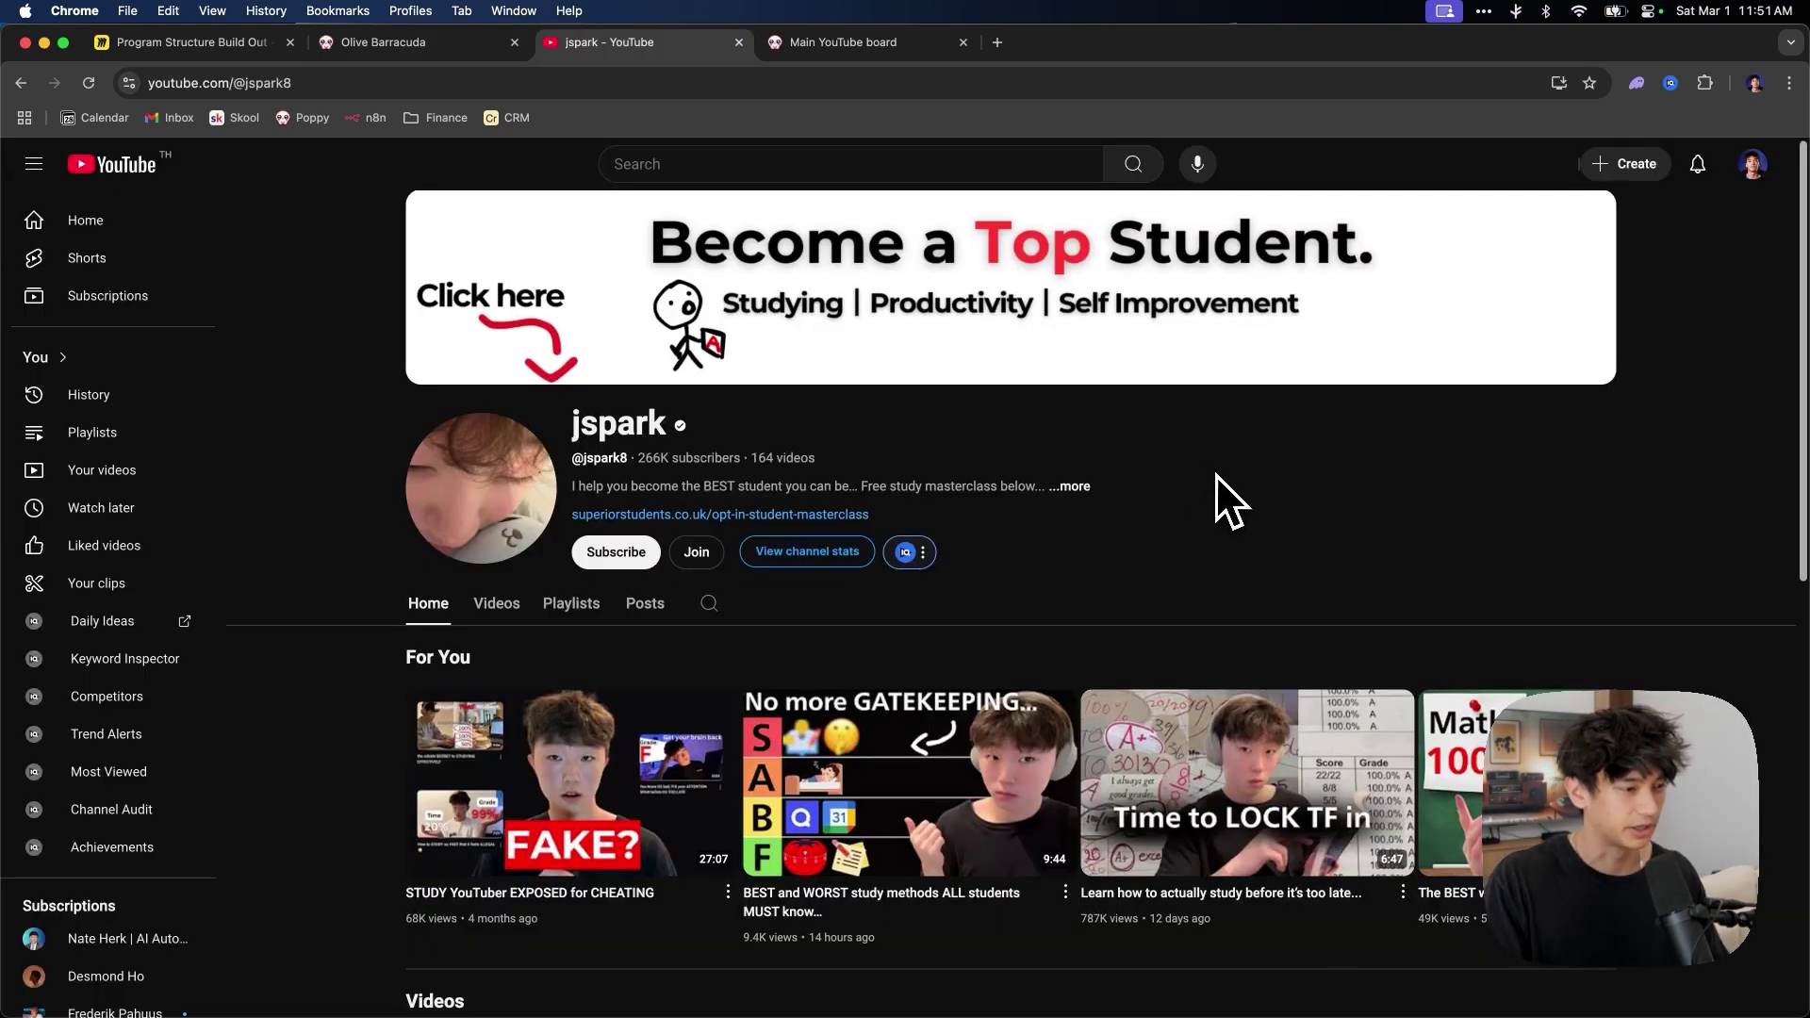
# Grab the first YouTube channel page's address from the browser
pyautogui.scroll(-1, 1217, 473)
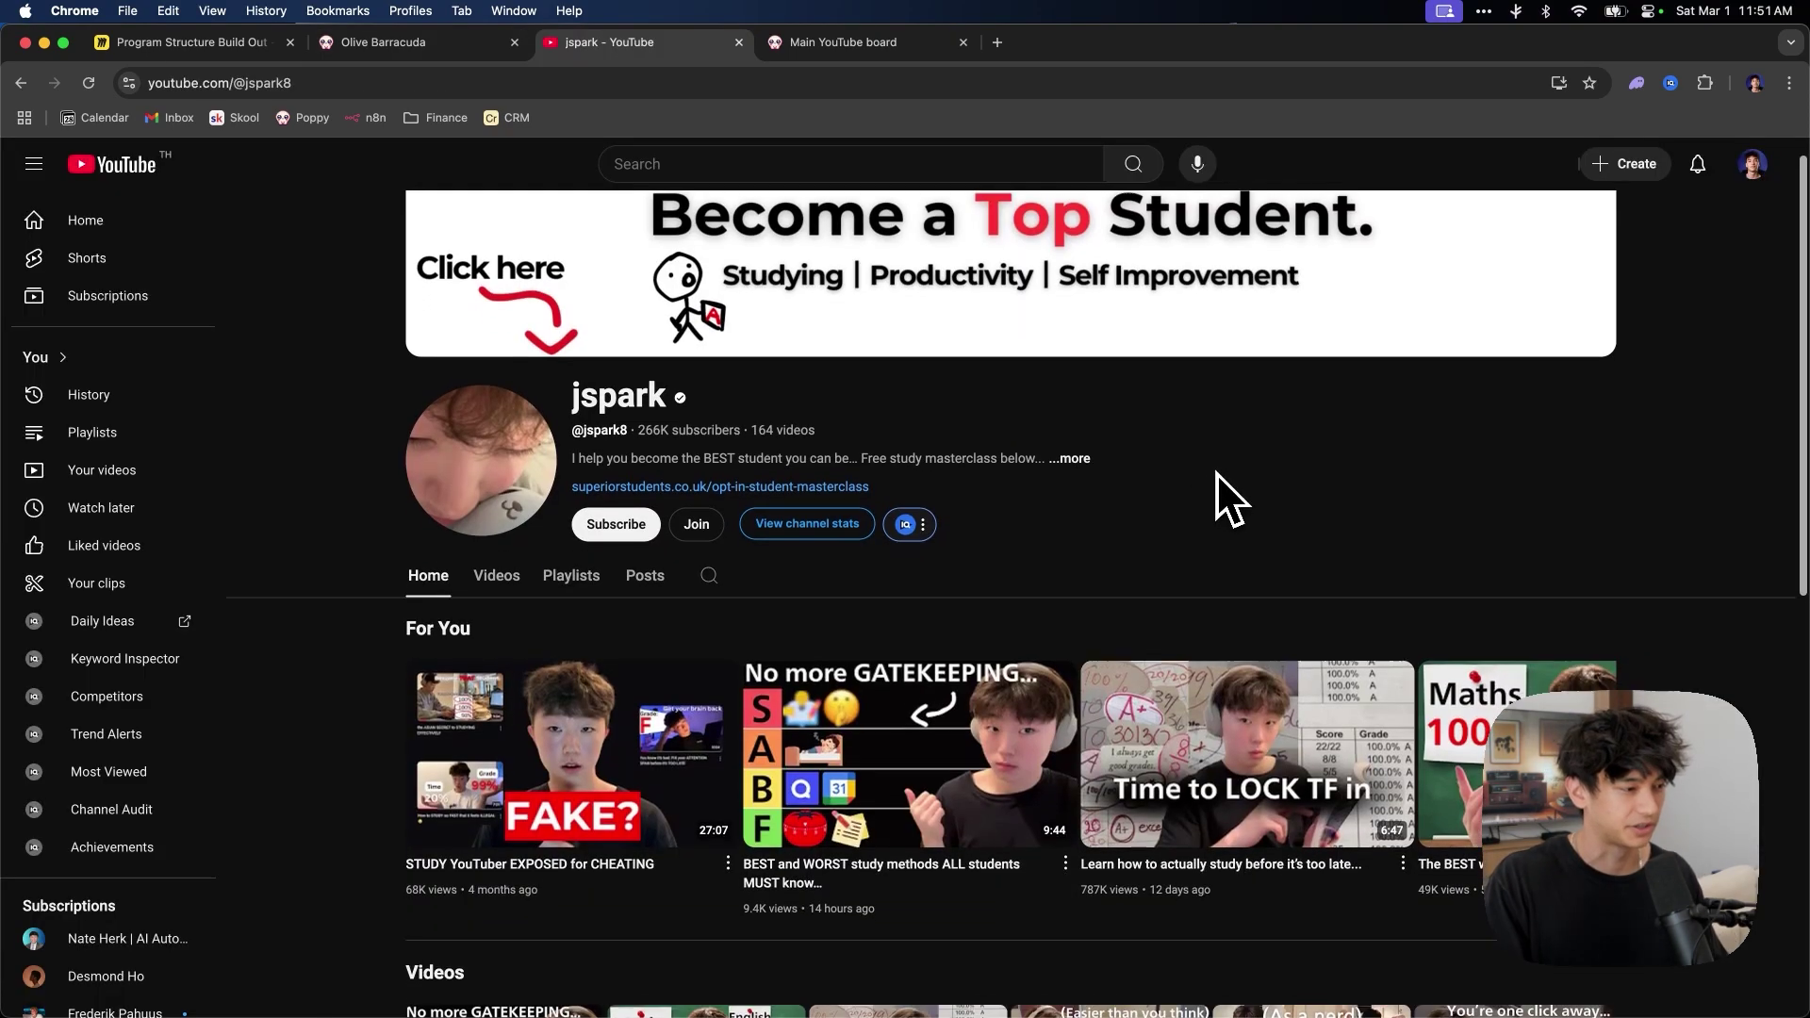
pyautogui.scroll(-4, 1216, 472)
pyautogui.scroll(4, 751, 578)
pyautogui.click(519, 609)
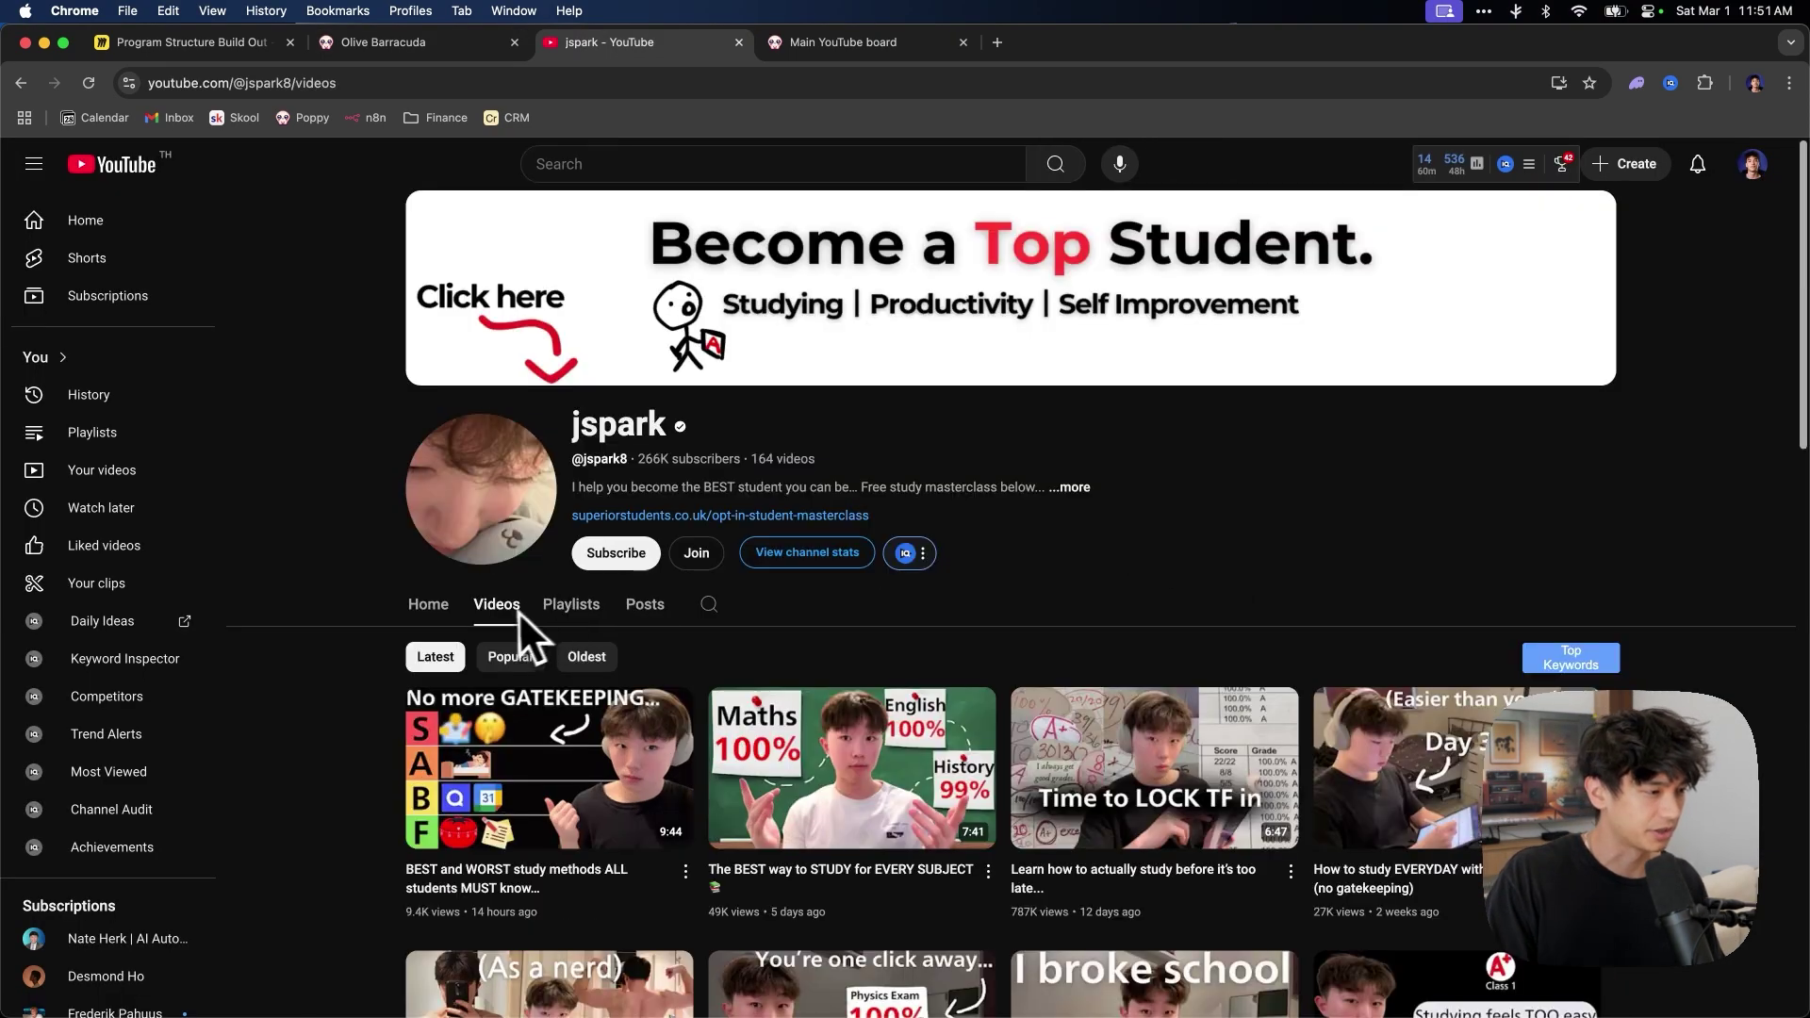
pyautogui.scroll(-2, 365, 641)
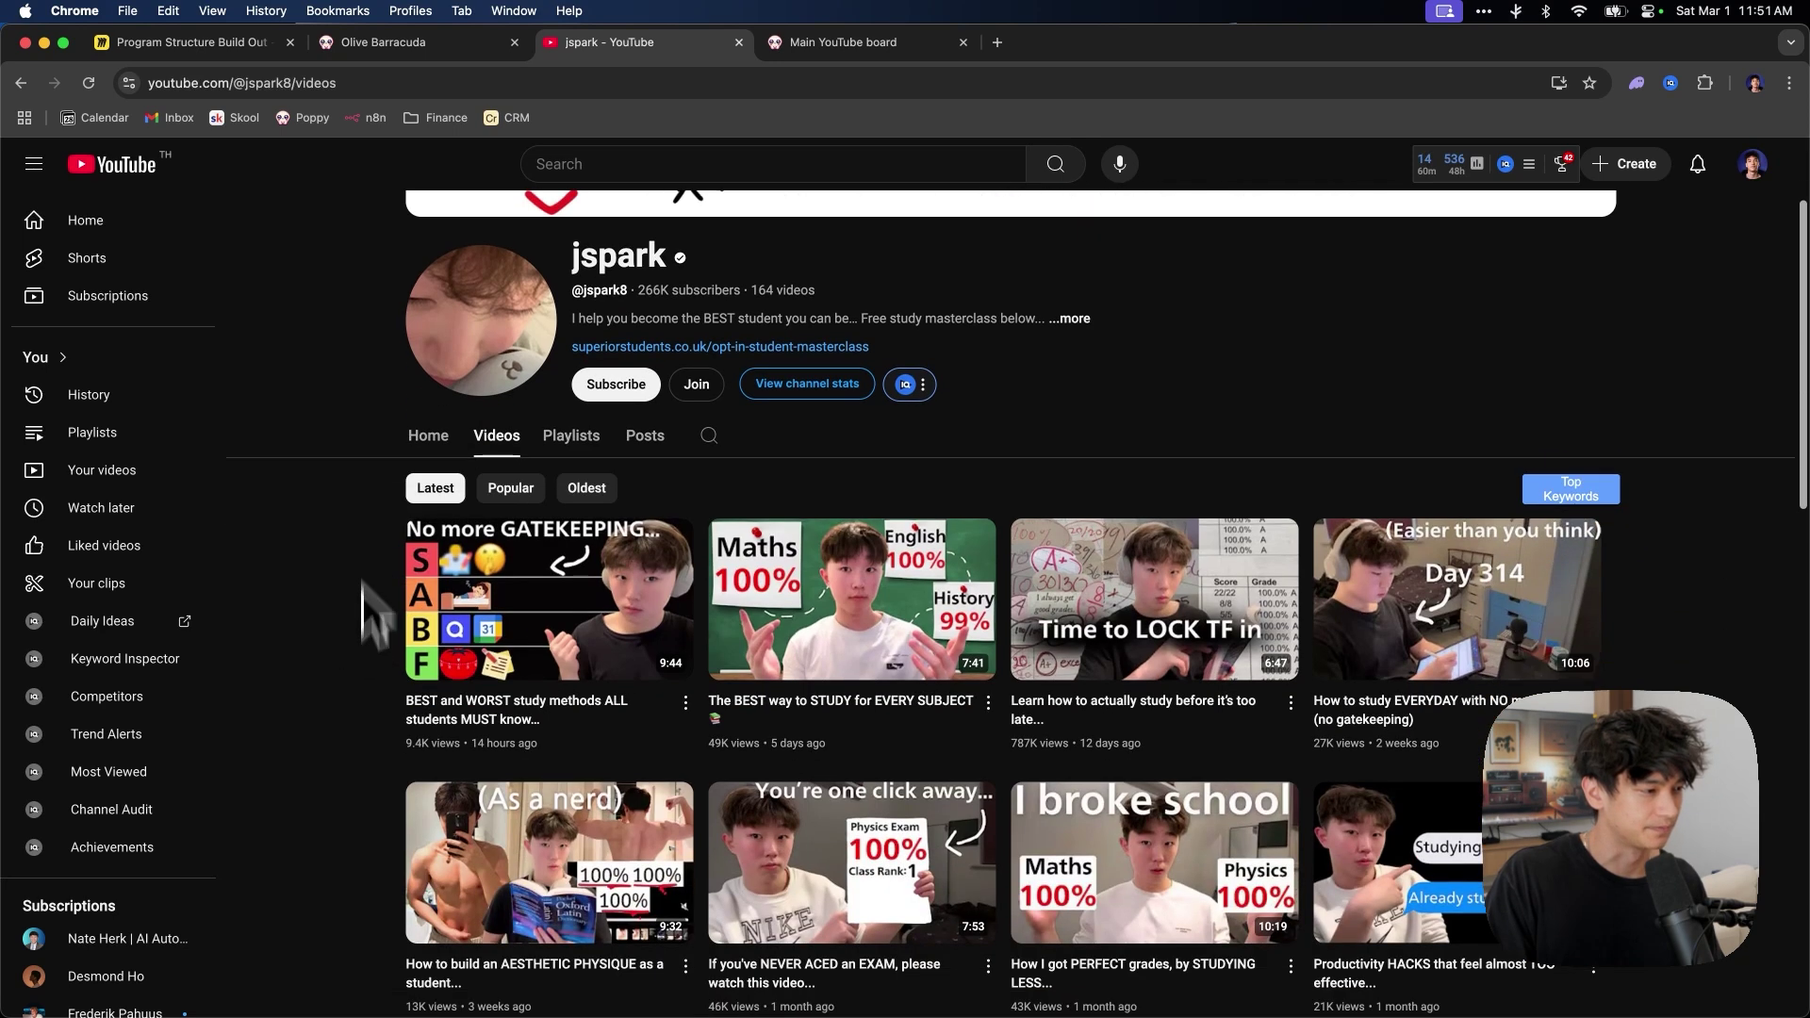
pyautogui.click(383, 82)
pyautogui.press('BackSpace')
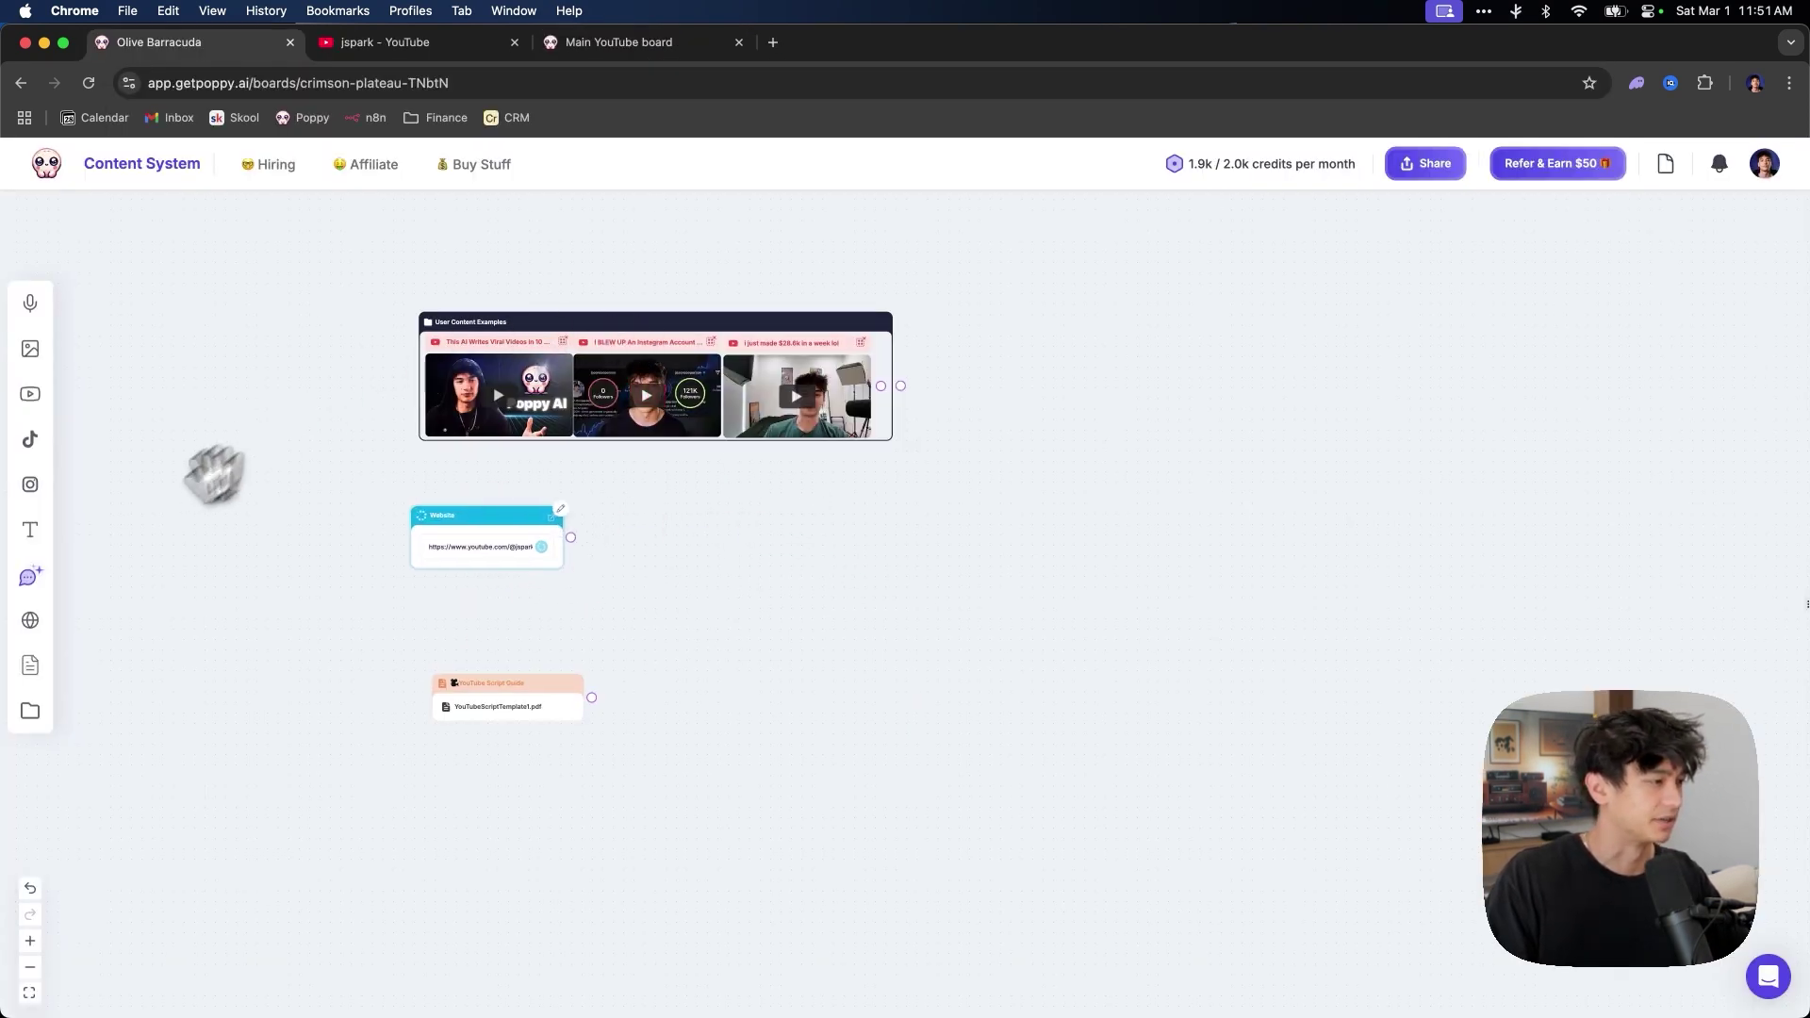
# Add a 'YouTube Title Examples' group and move the first channel card into it
pyautogui.click(38, 714)
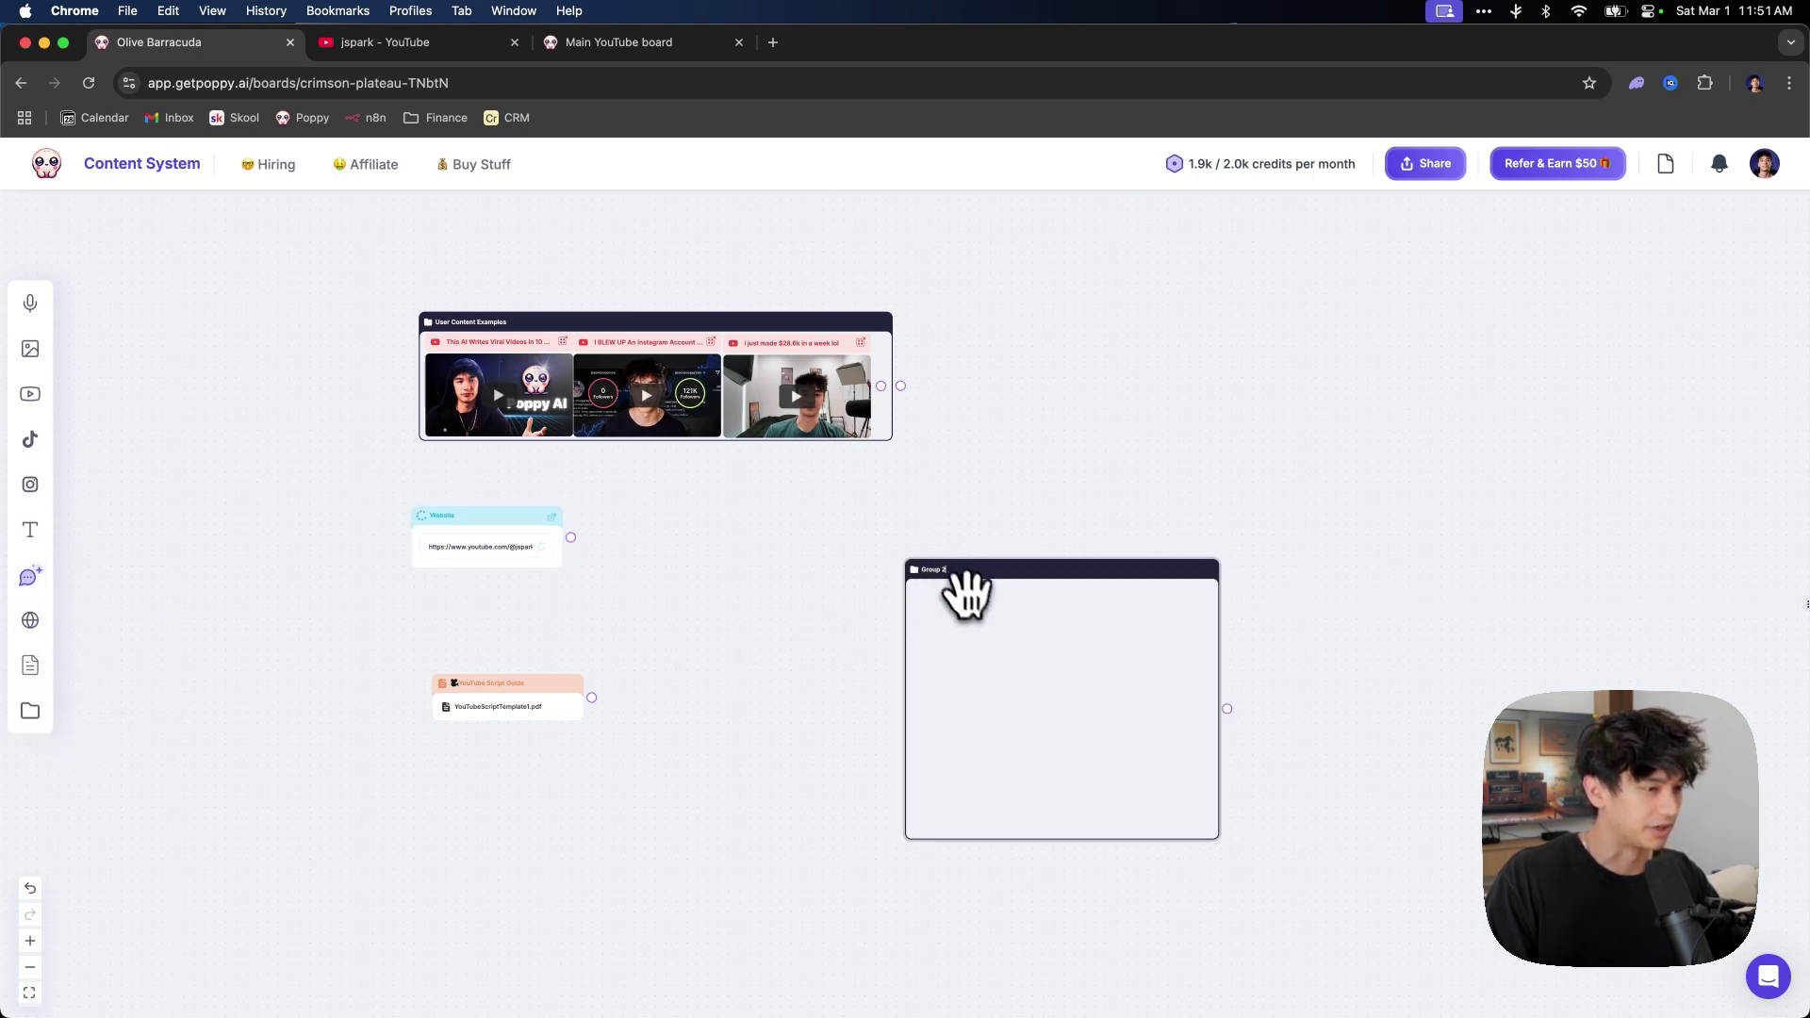
pyautogui.press('BackSpace')
pyautogui.press('BackSpace')
pyautogui.press('BackSpace')
pyautogui.press('BackSpace')
pyautogui.press('BackSpace')
pyautogui.press('BackSpace')
pyautogui.press('BackSpace')
pyautogui.write('YouTube Ti')
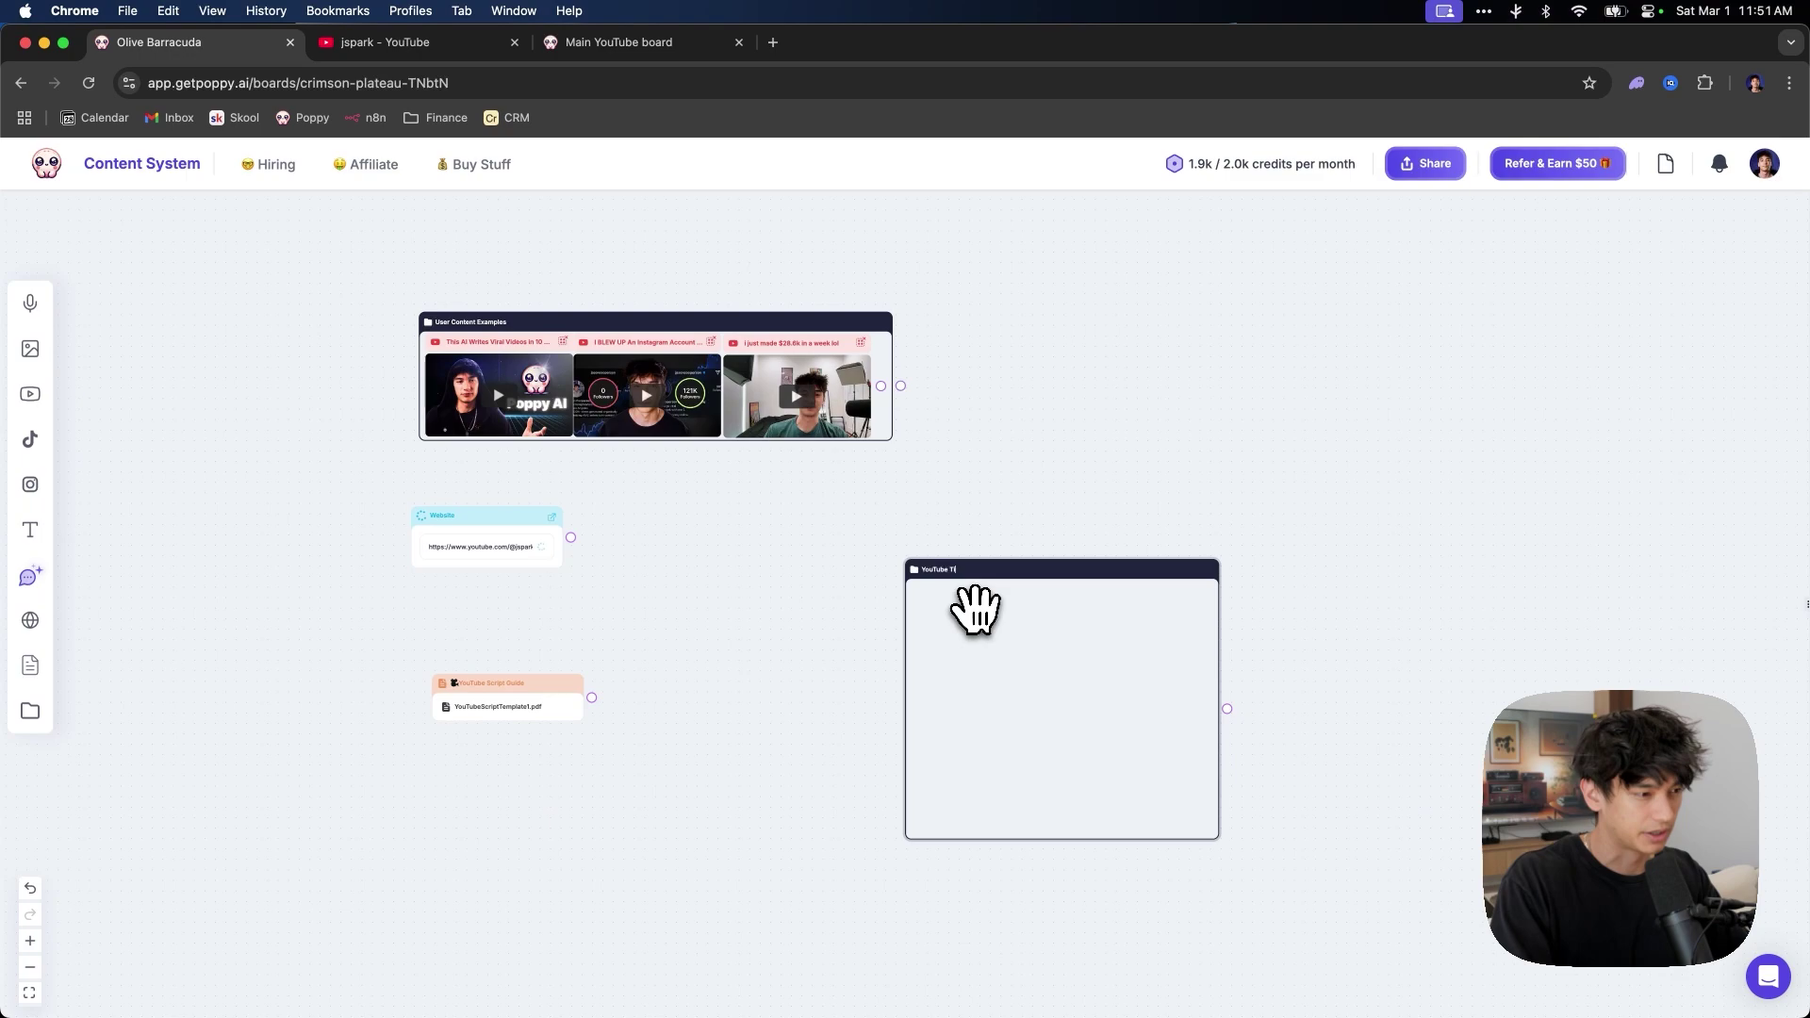
pyautogui.write('tle Exam')
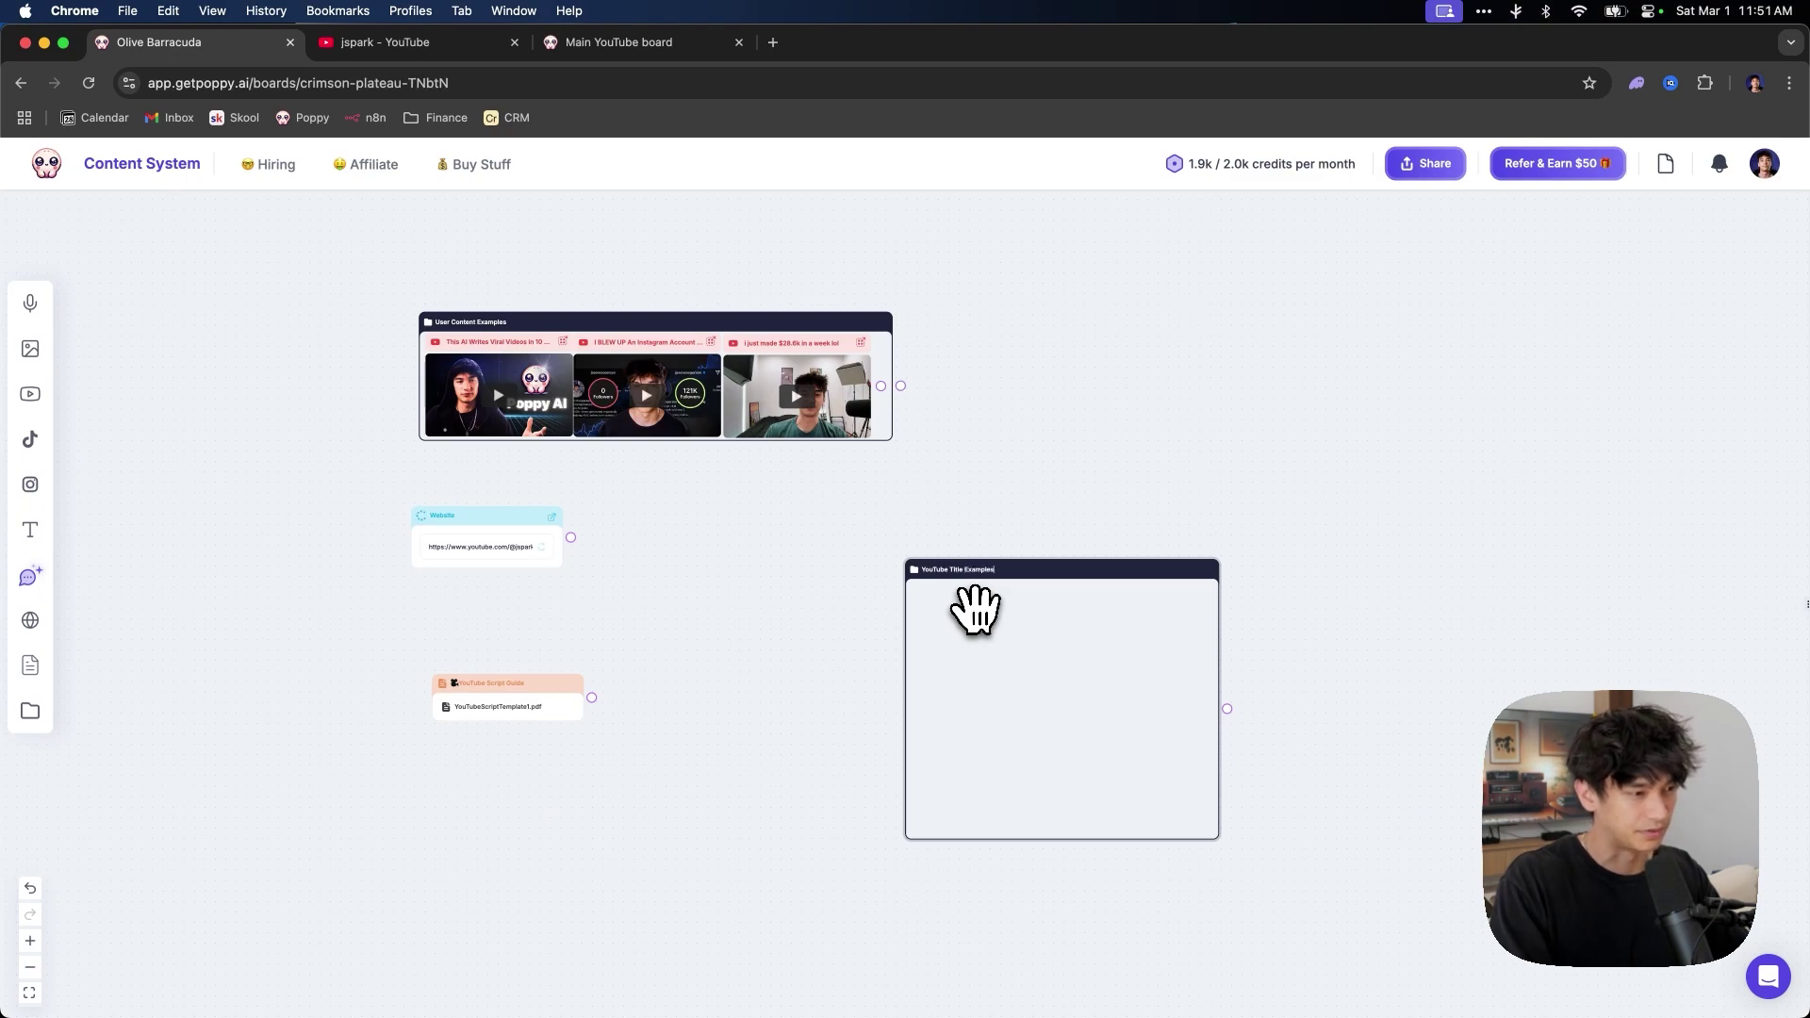
pyautogui.write('ples')
pyautogui.moveTo(481, 516); pyautogui.dragTo(970, 590)
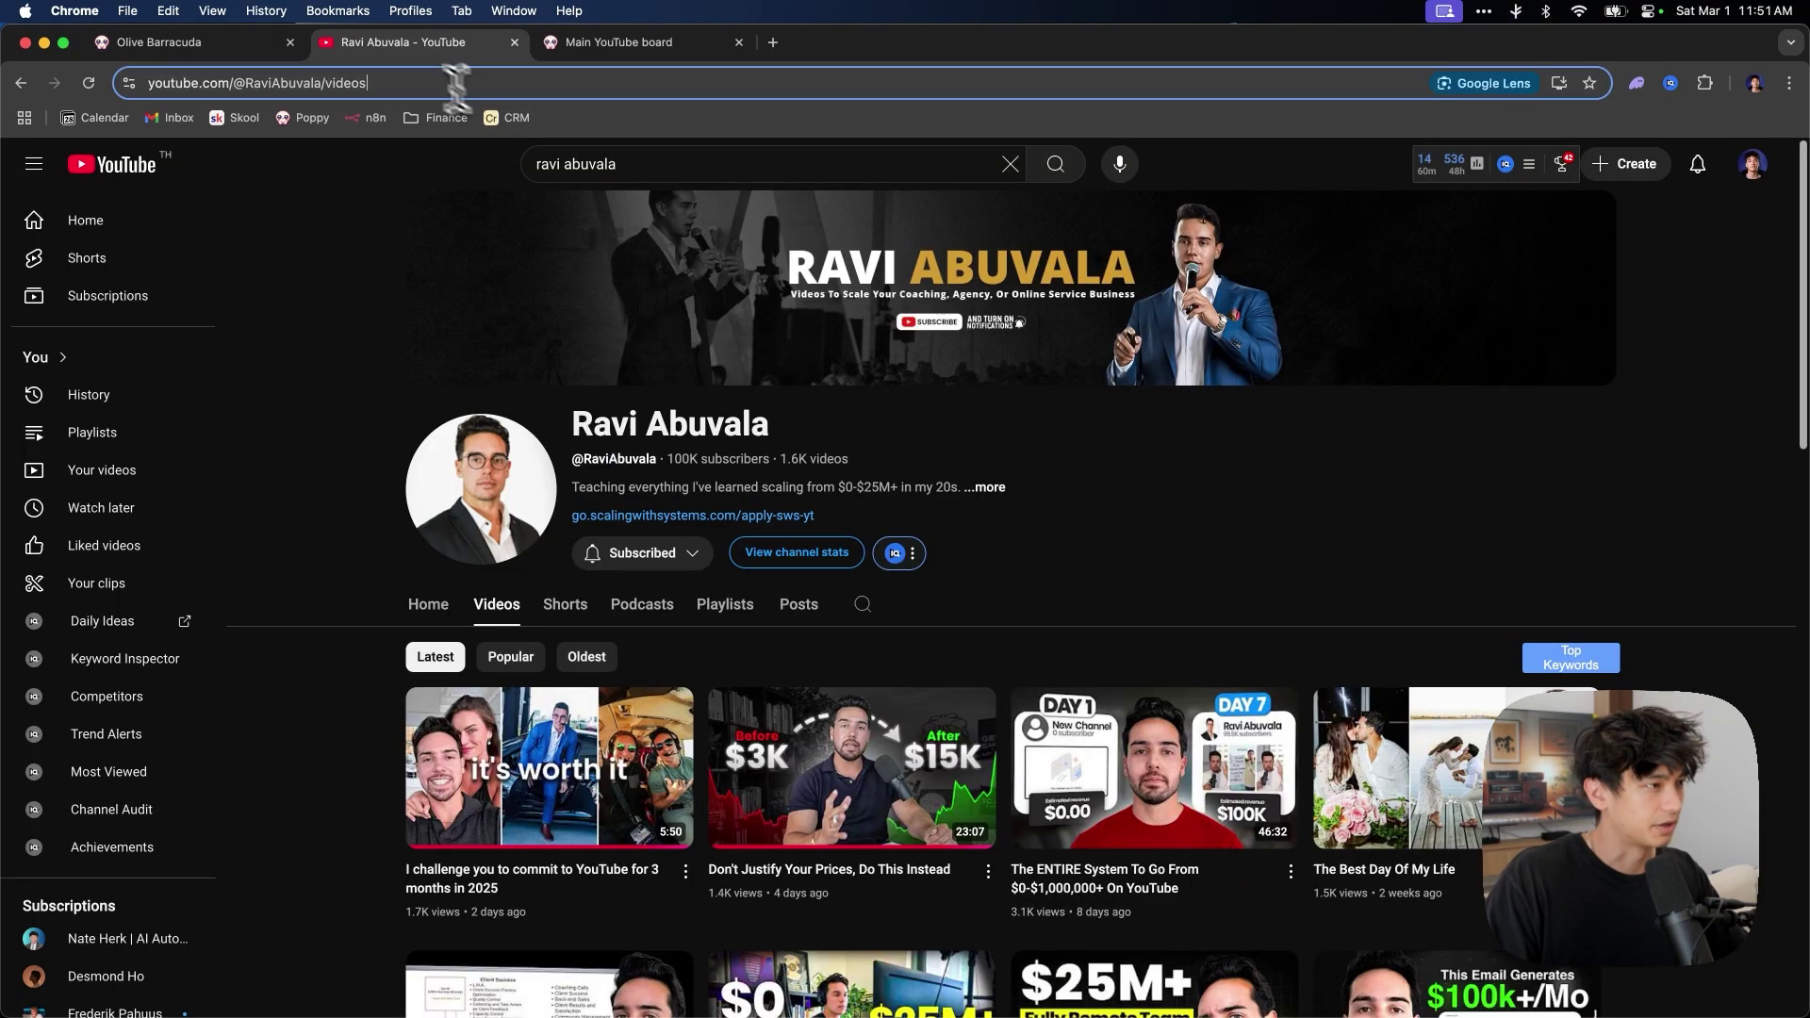
# Add a second channel page card to the group and enlarge the group
pyautogui.press('super+a')
pyautogui.press('super+x')
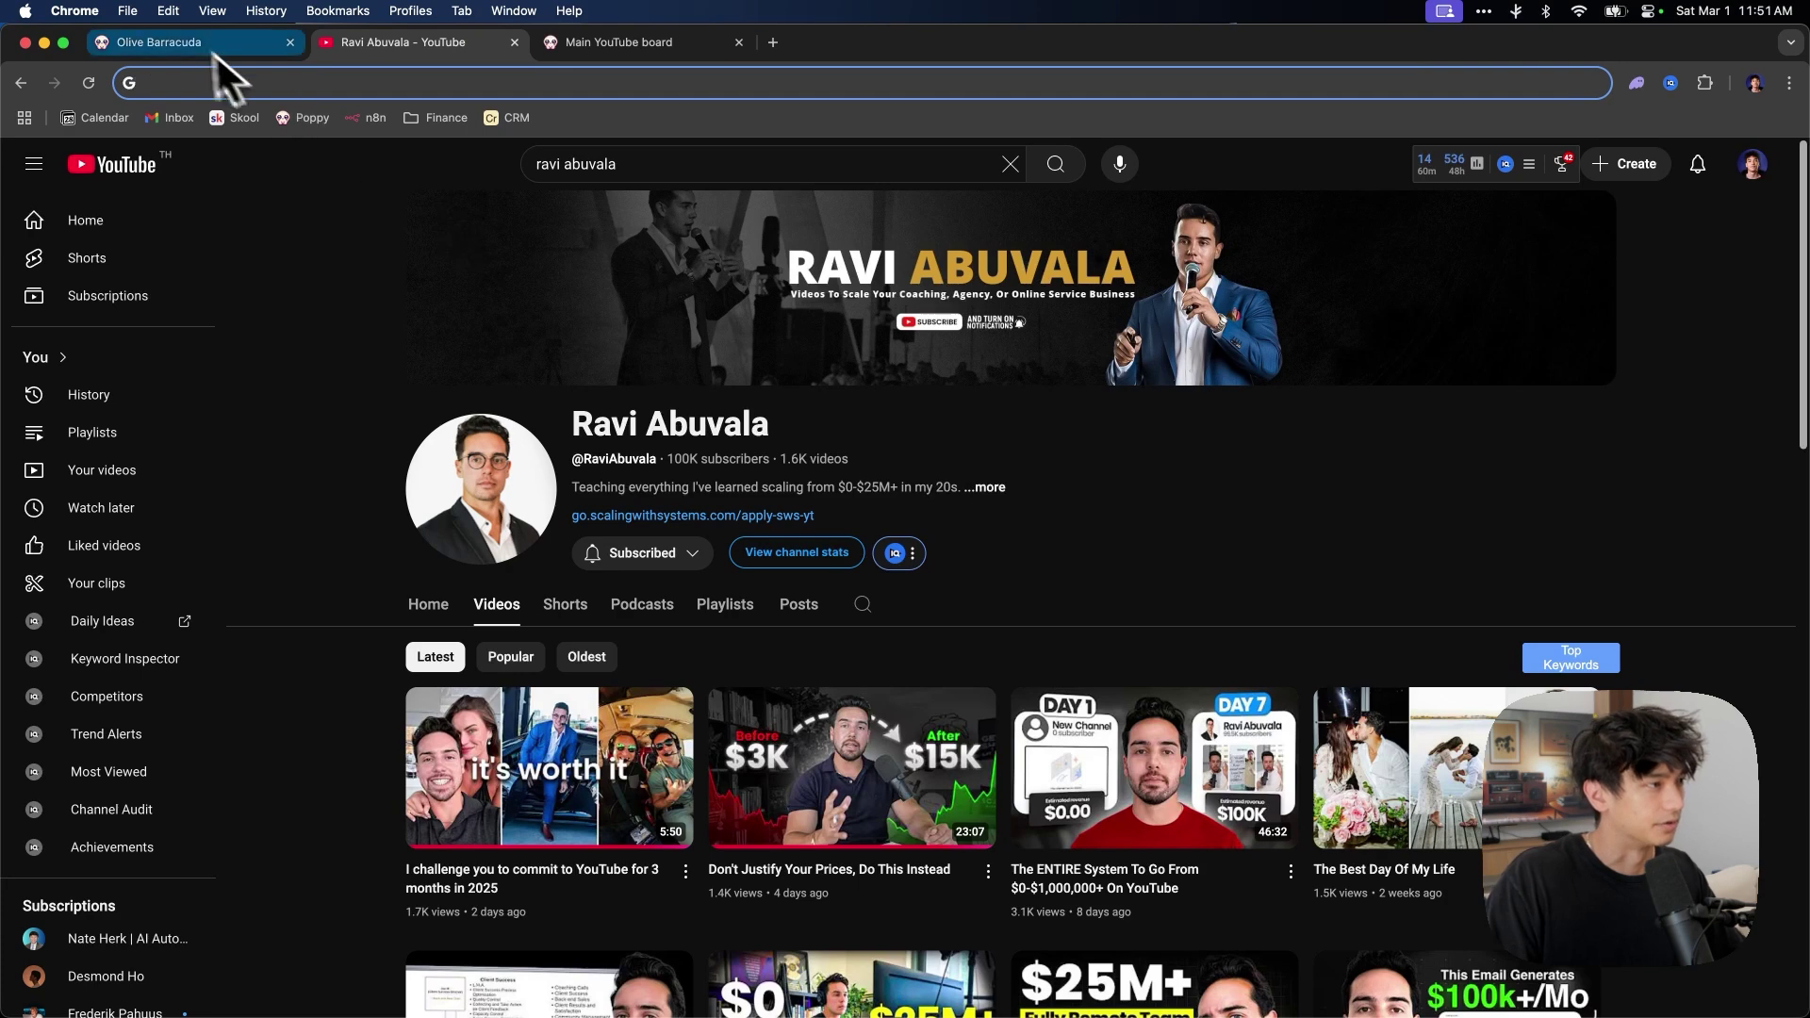
pyautogui.click(215, 53)
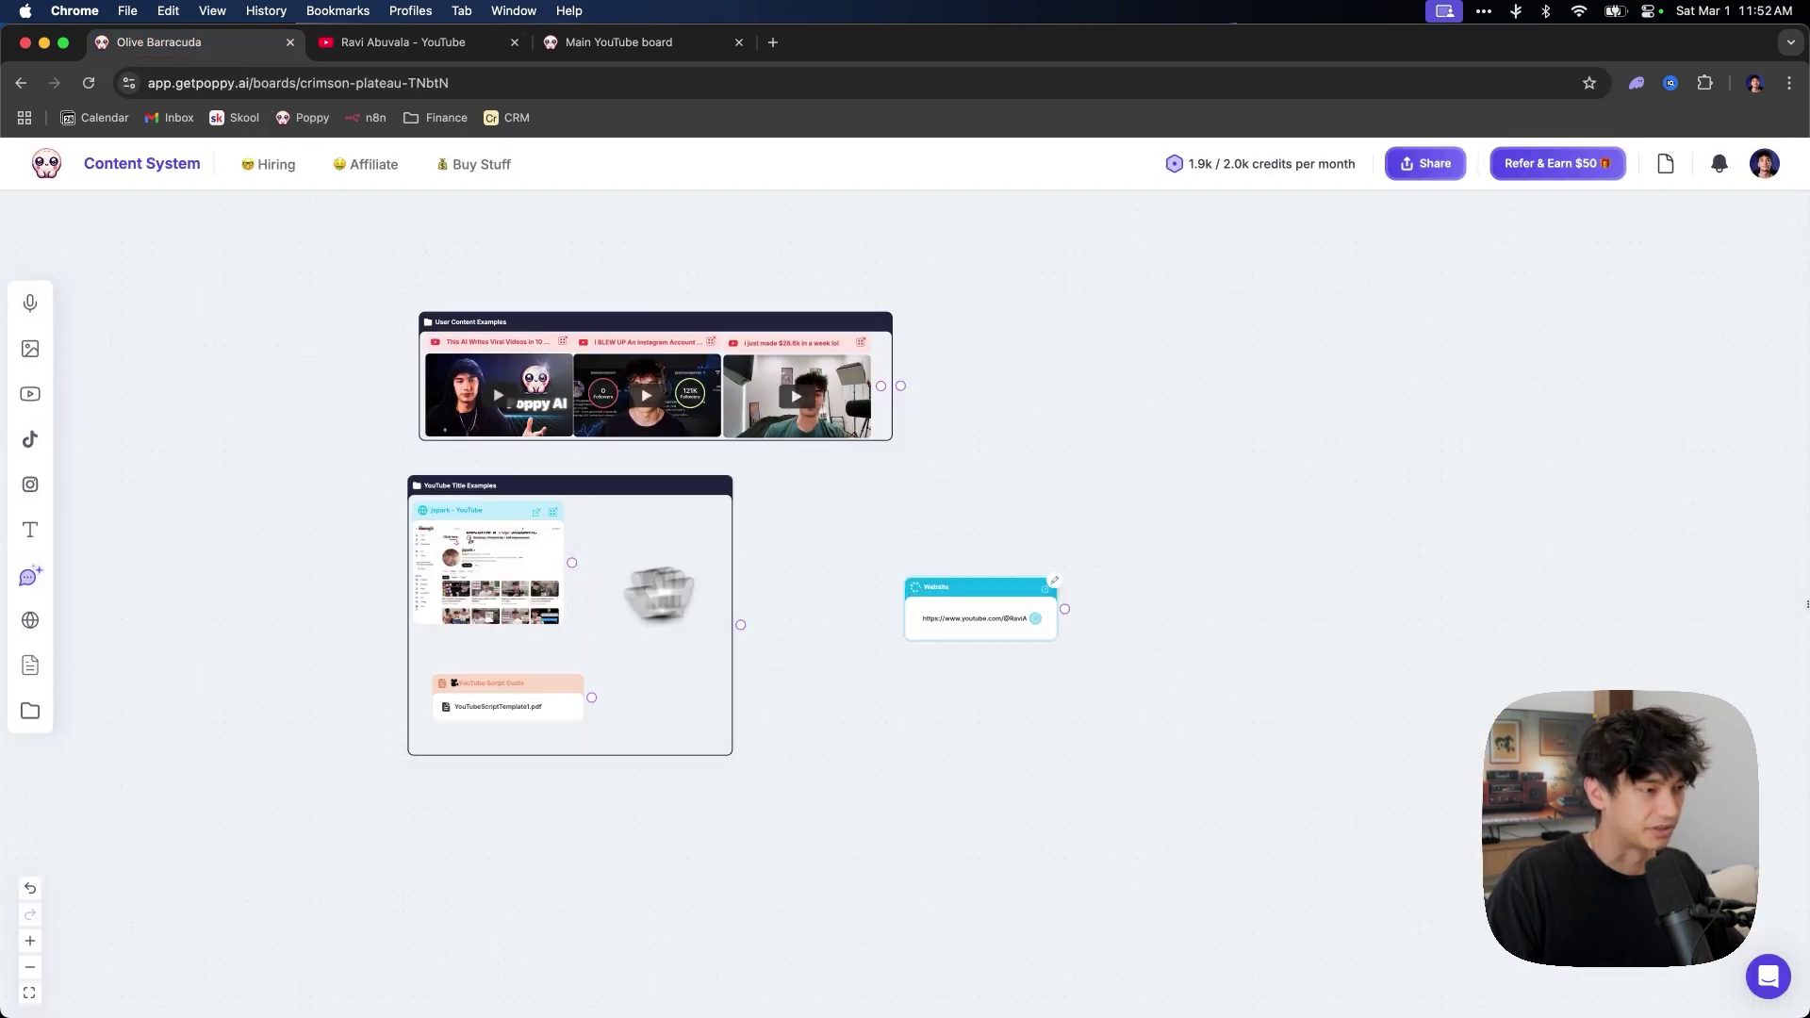
pyautogui.moveTo(1010, 578); pyautogui.dragTo(662, 509)
pyautogui.moveTo(732, 754); pyautogui.dragTo(941, 679)
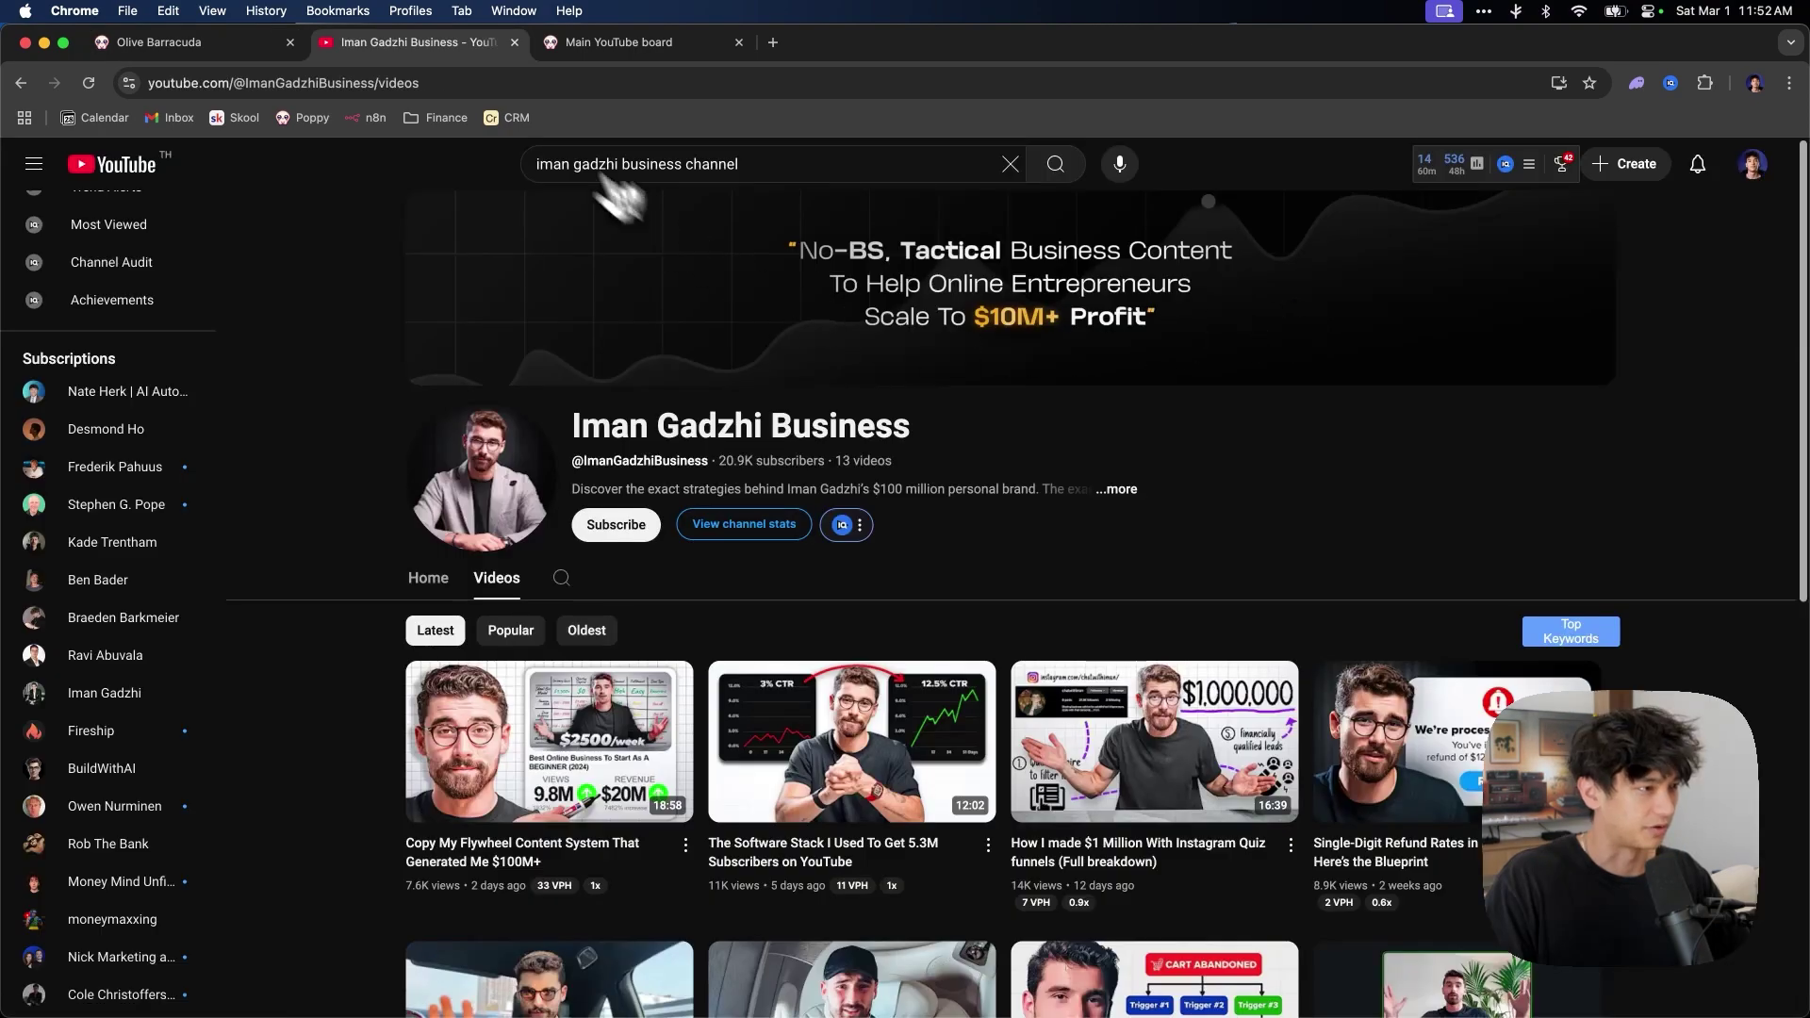
# Paste a third channel address as a website card inside YouTube Title Examples
pyautogui.click(505, 82)
pyautogui.press('super+x')
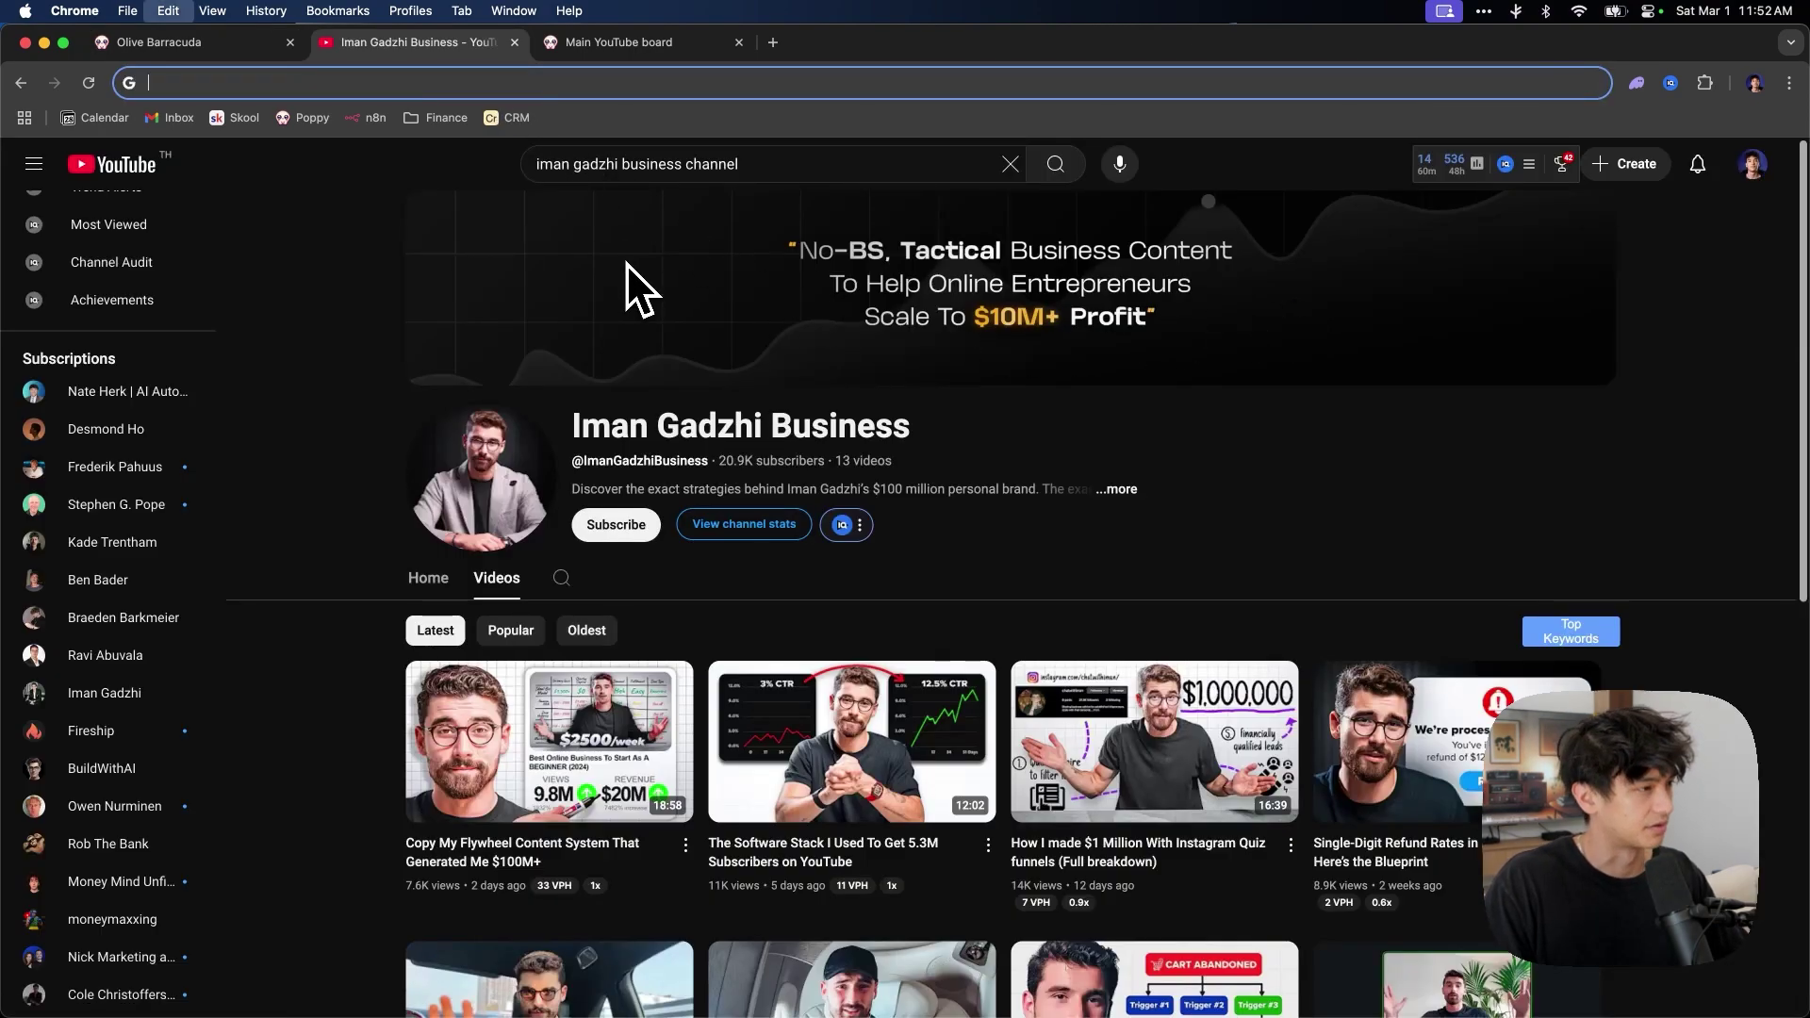
pyautogui.click(256, 43)
pyautogui.press('super+v')
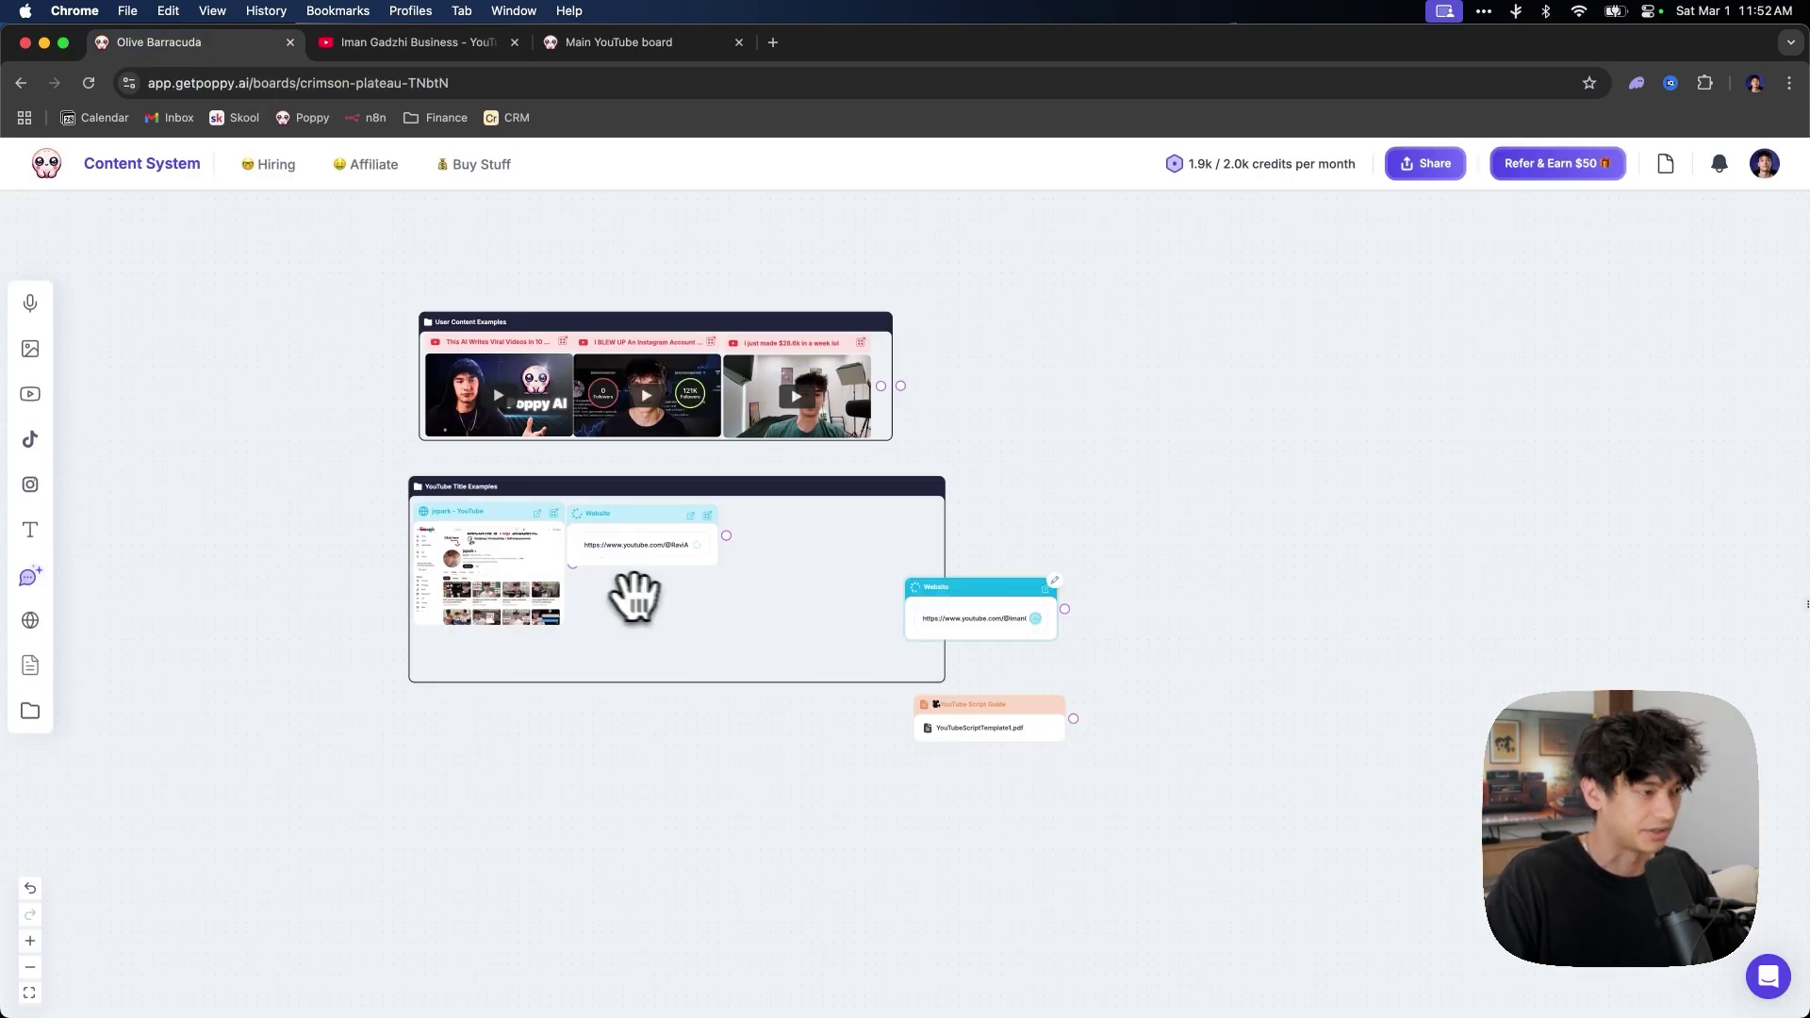
pyautogui.moveTo(958, 578); pyautogui.dragTo(930, 578)
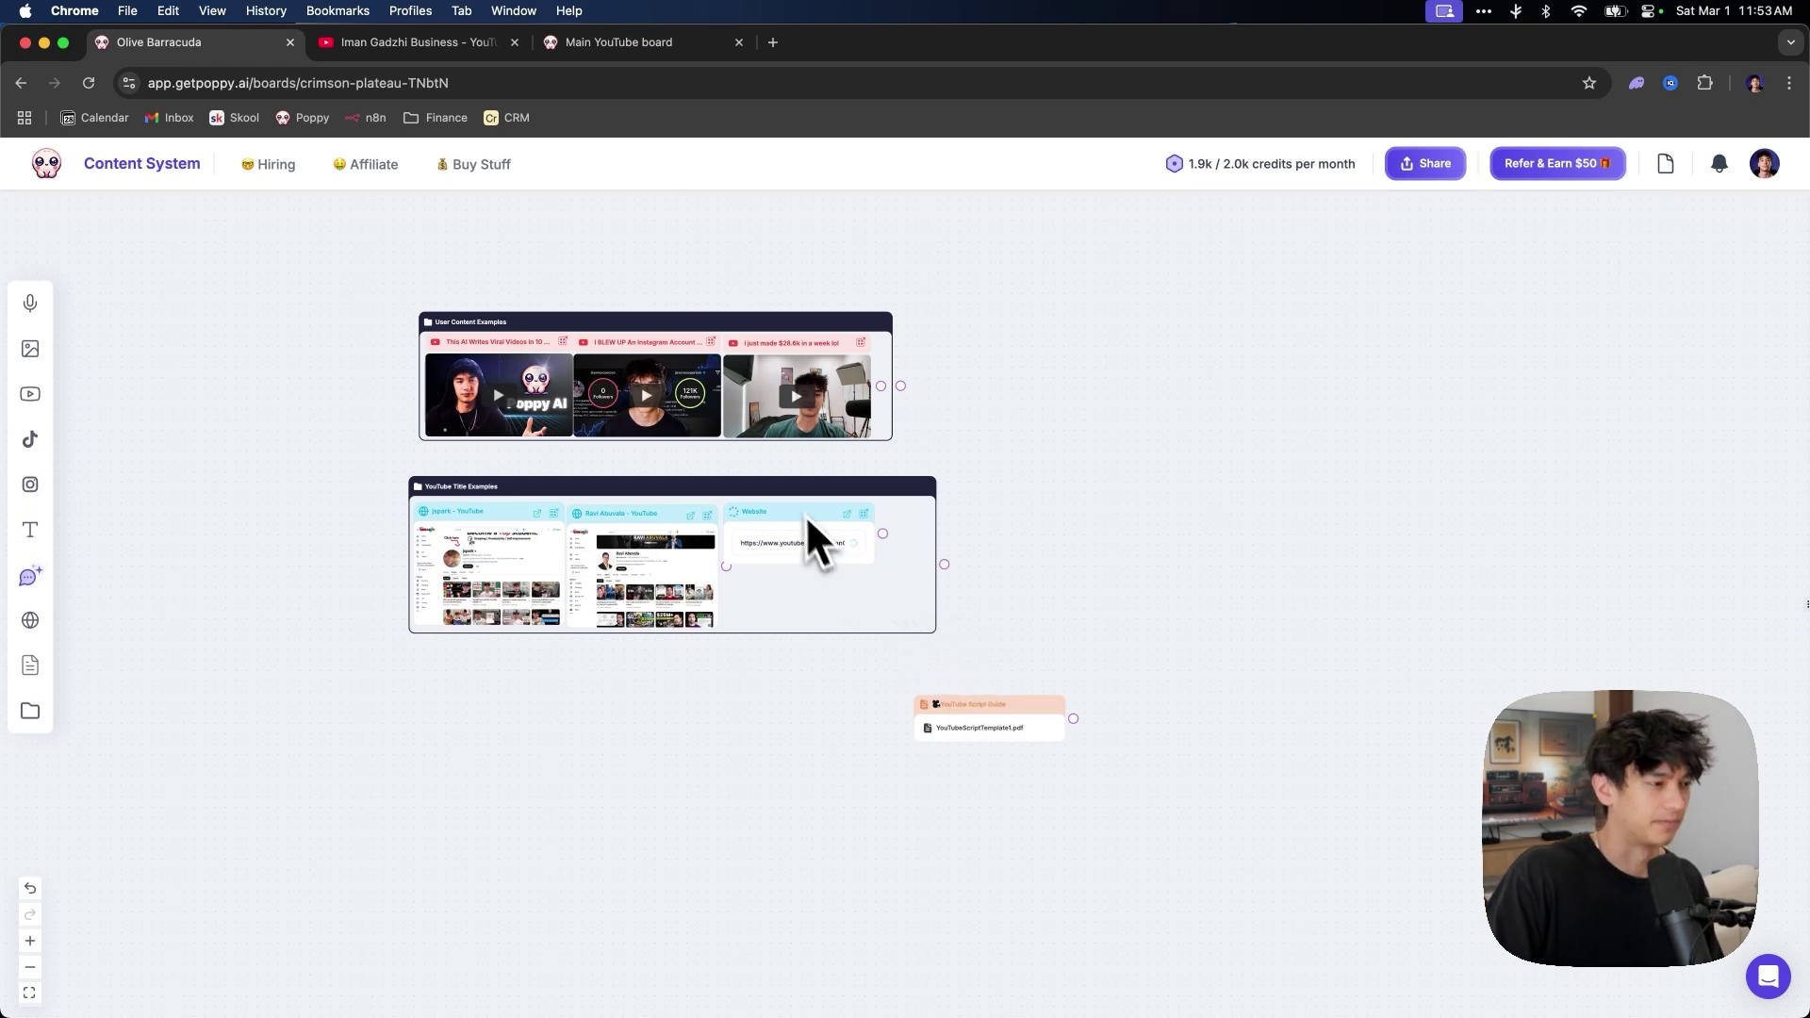
# Place the group below User Content Examples, narrow it, and move the script guide underneath
pyautogui.moveTo(809, 519); pyautogui.dragTo(802, 485)
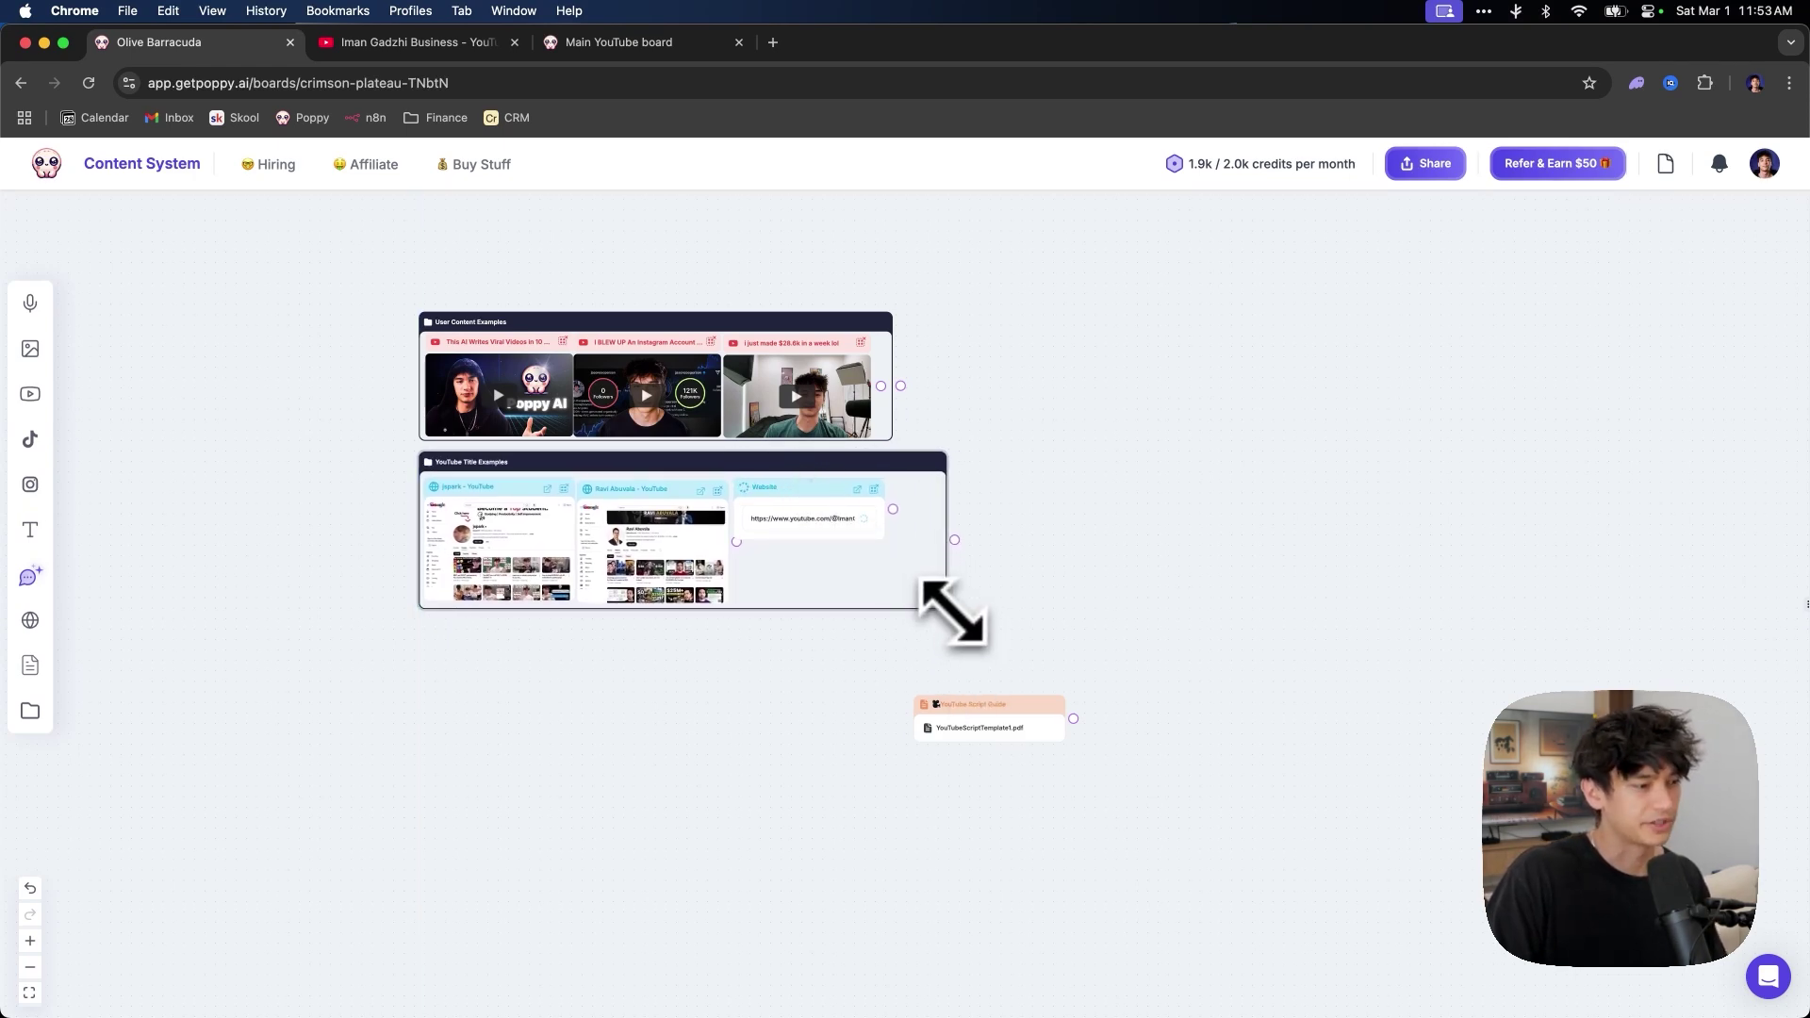
pyautogui.moveTo(952, 613); pyautogui.dragTo(908, 608)
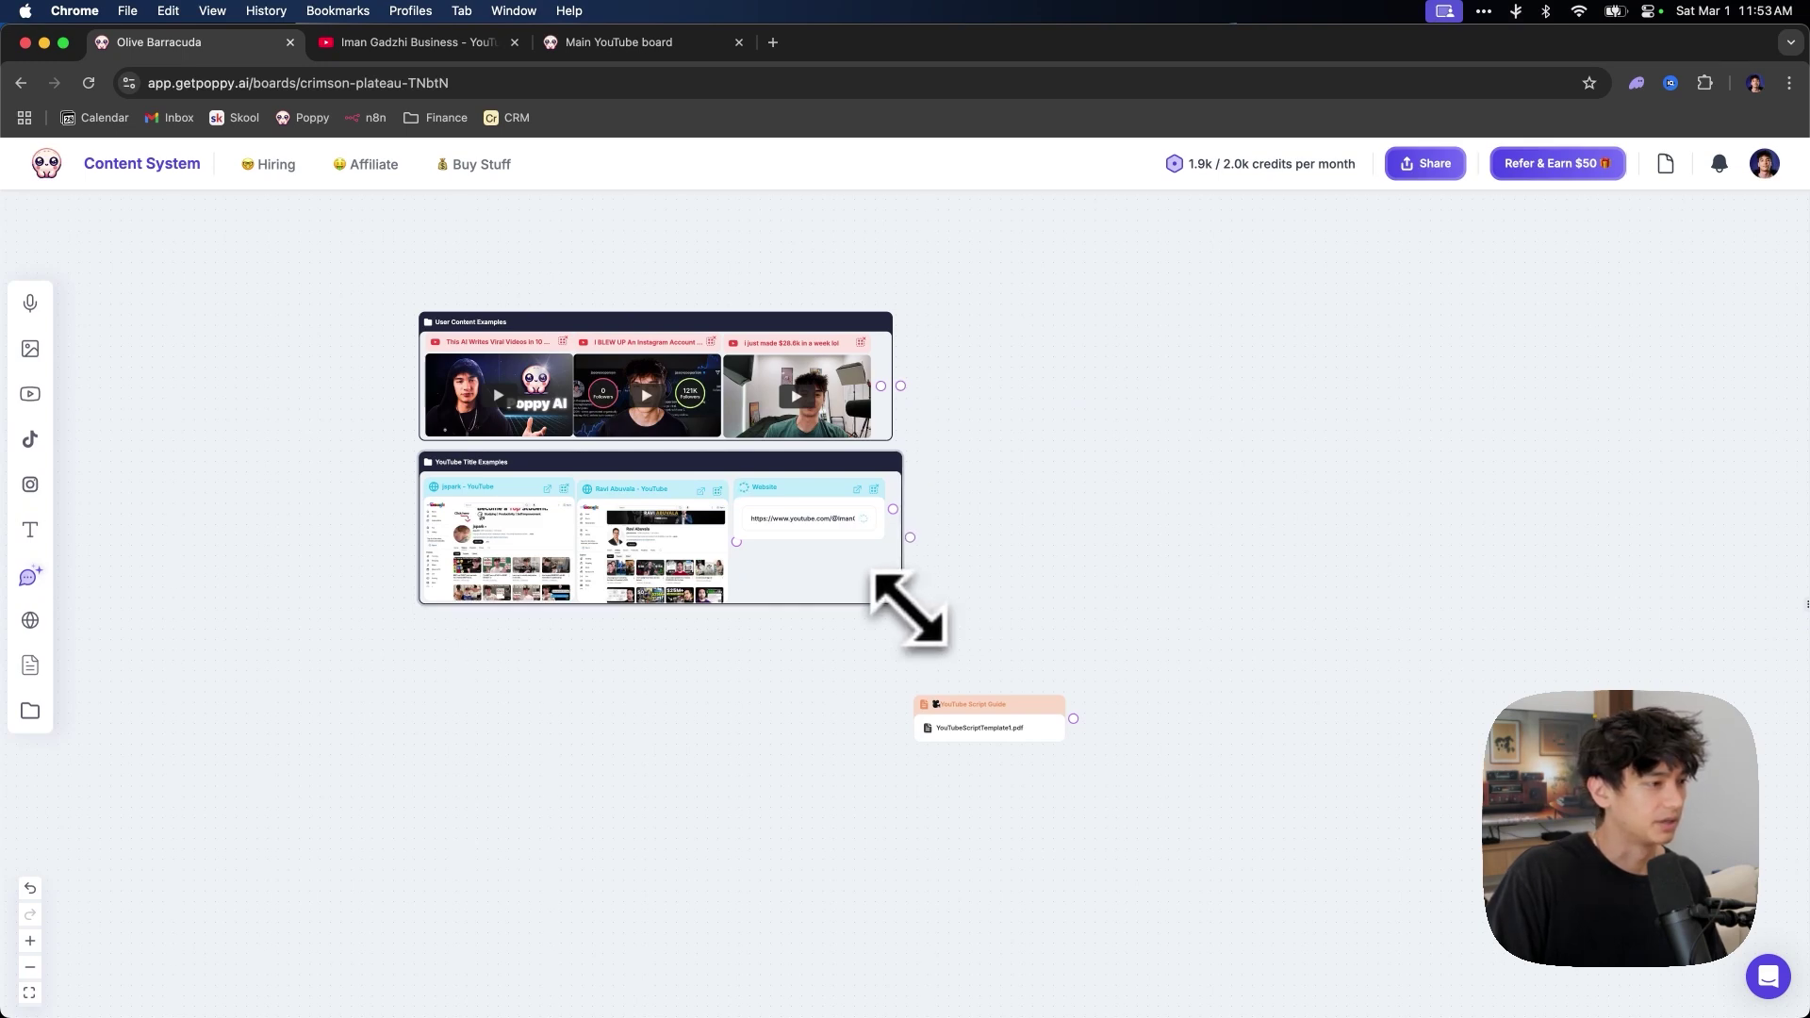
pyautogui.moveTo(1028, 677); pyautogui.dragTo(547, 684)
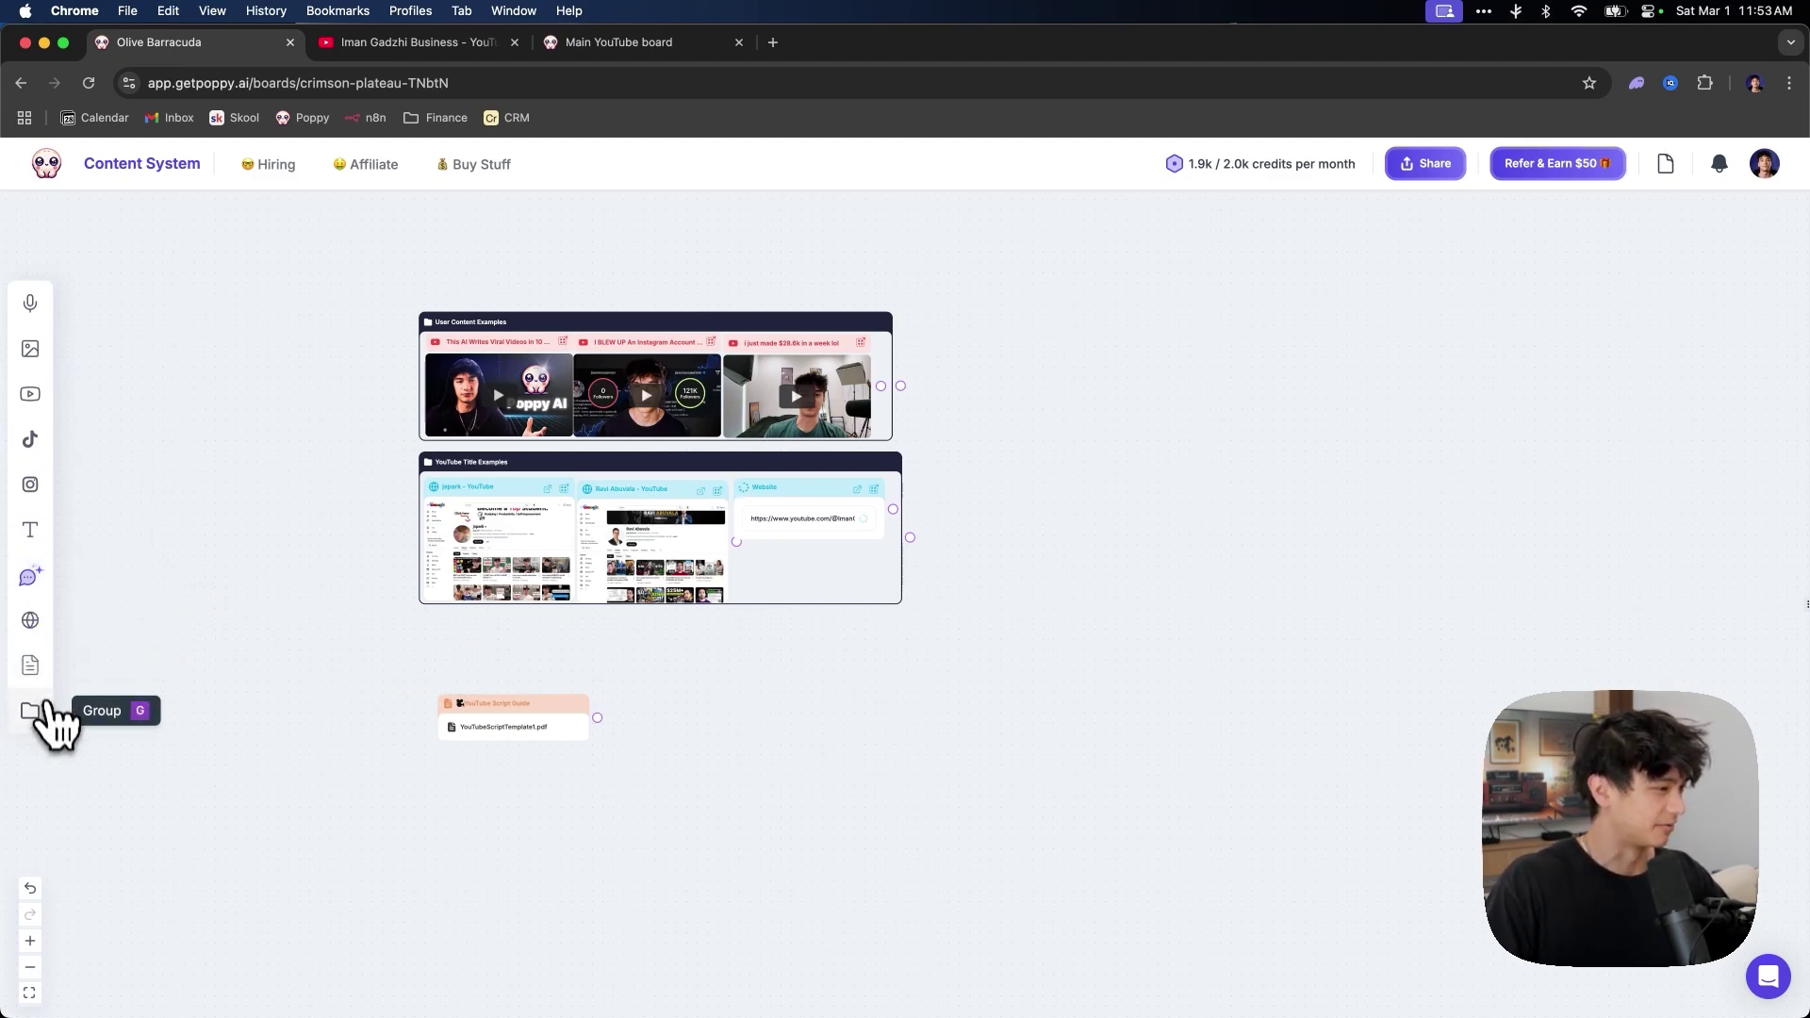
pyautogui.click(34, 714)
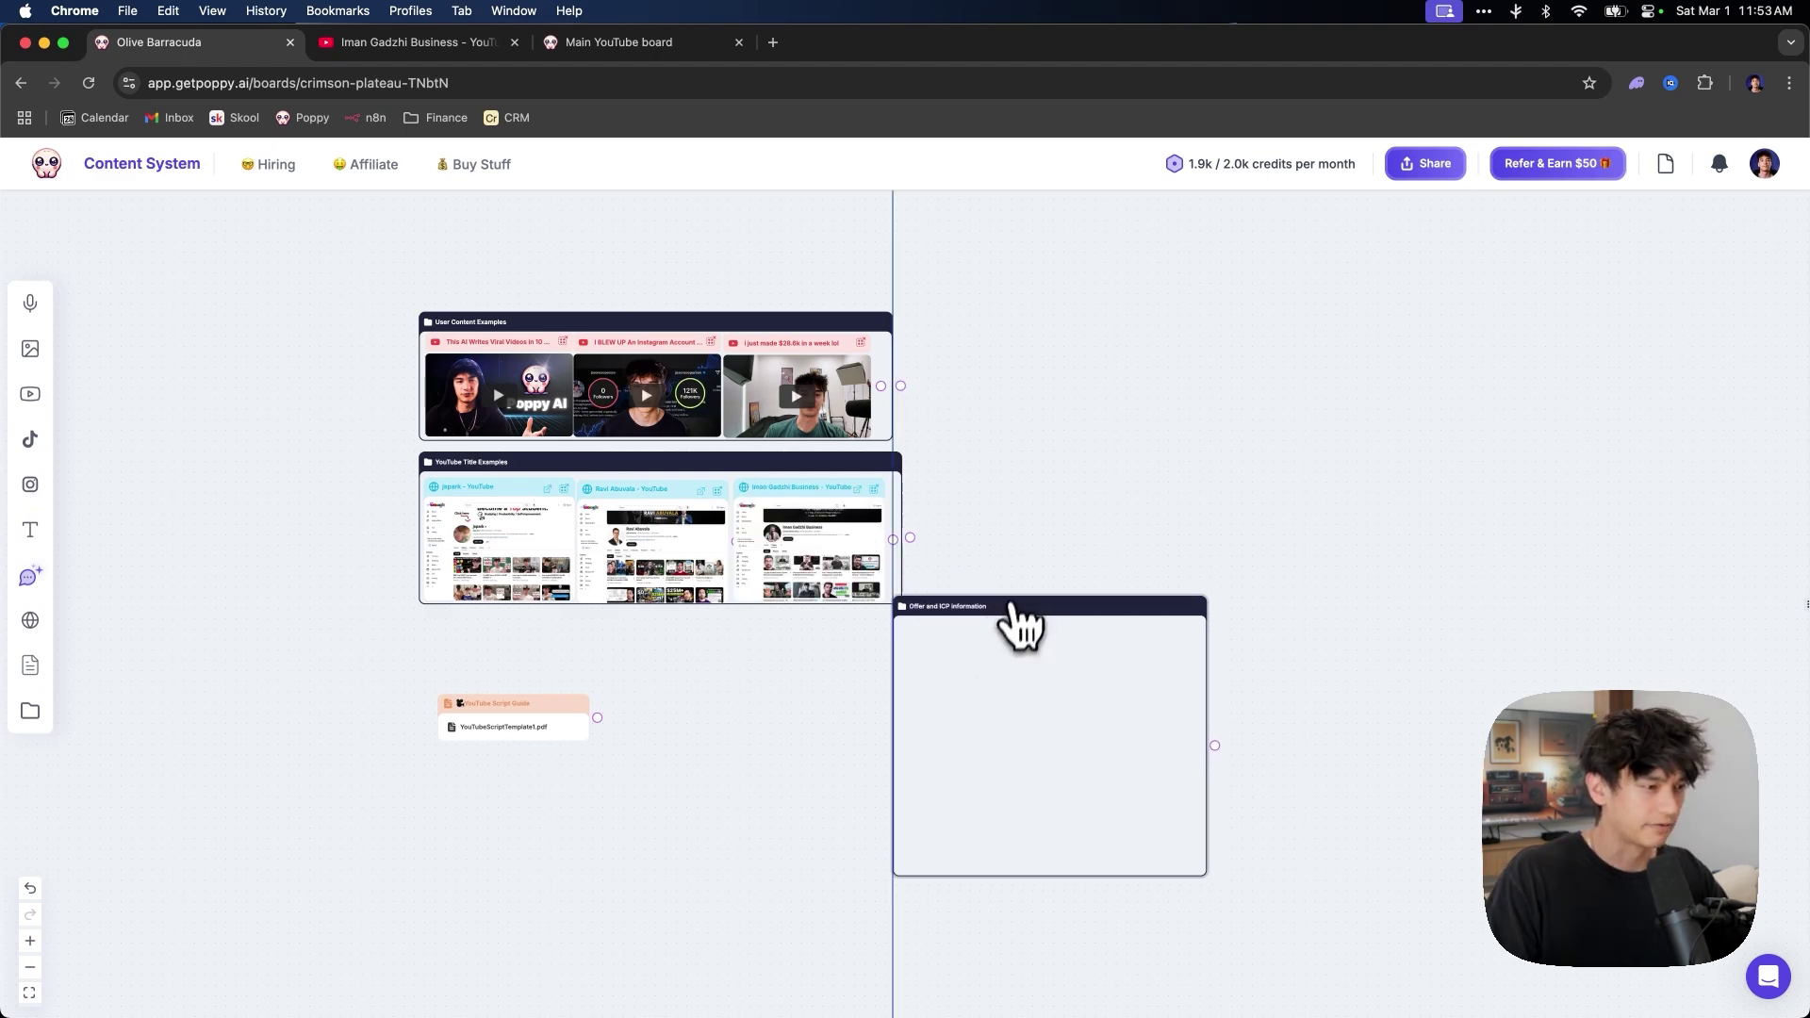
# Move the Offer and ICP information group lower and upload the ICP sheet docx into it
pyautogui.moveTo(1011, 604); pyautogui.dragTo(883, 649)
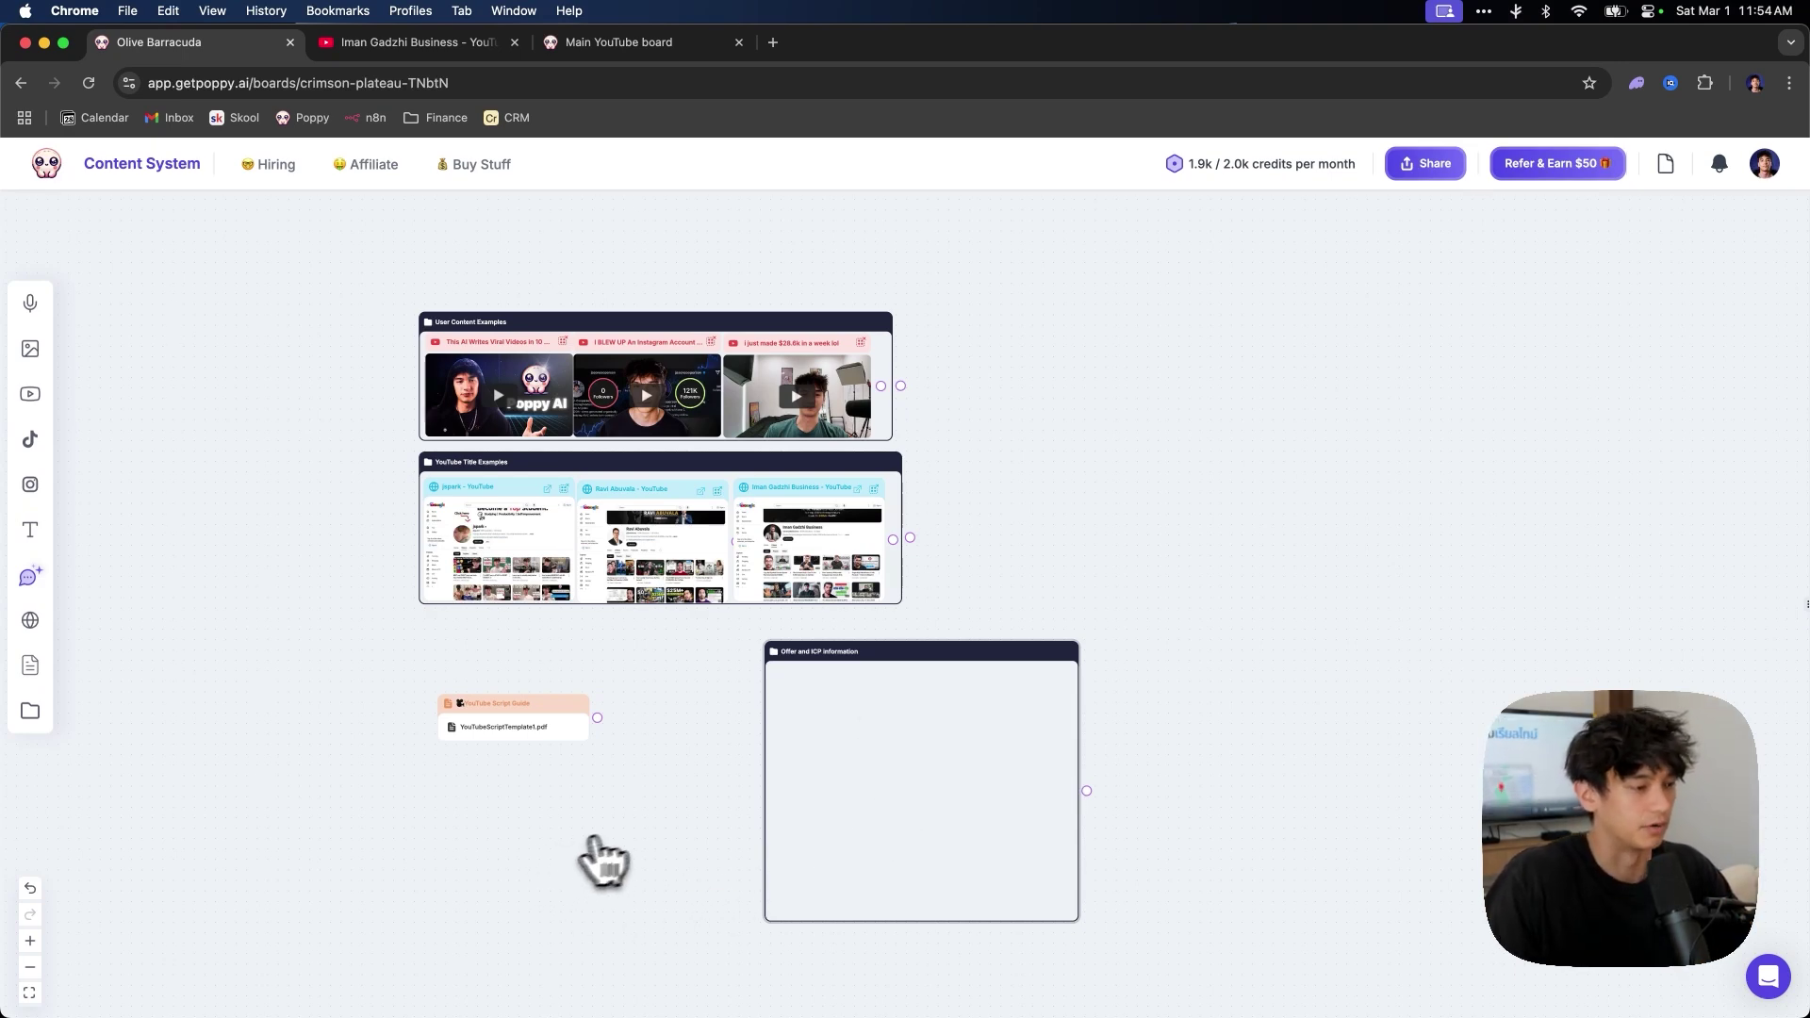
pyautogui.moveTo(751, 1007)
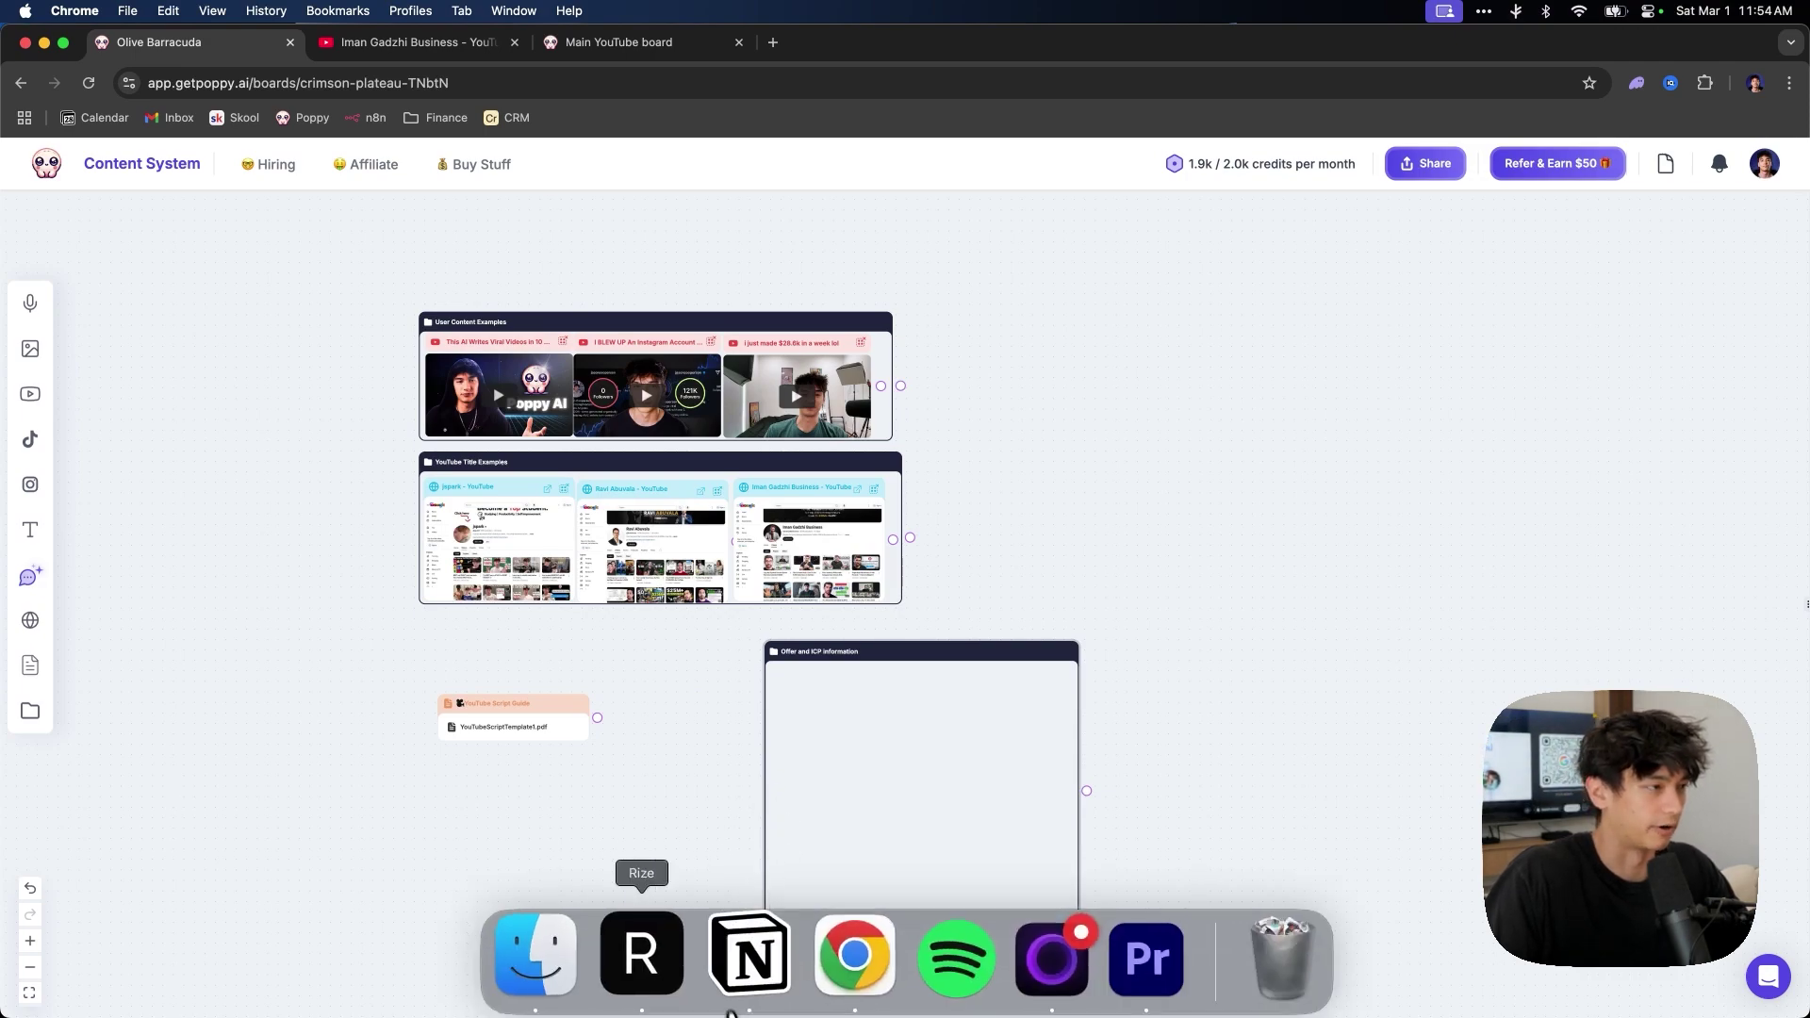
pyautogui.click(554, 957)
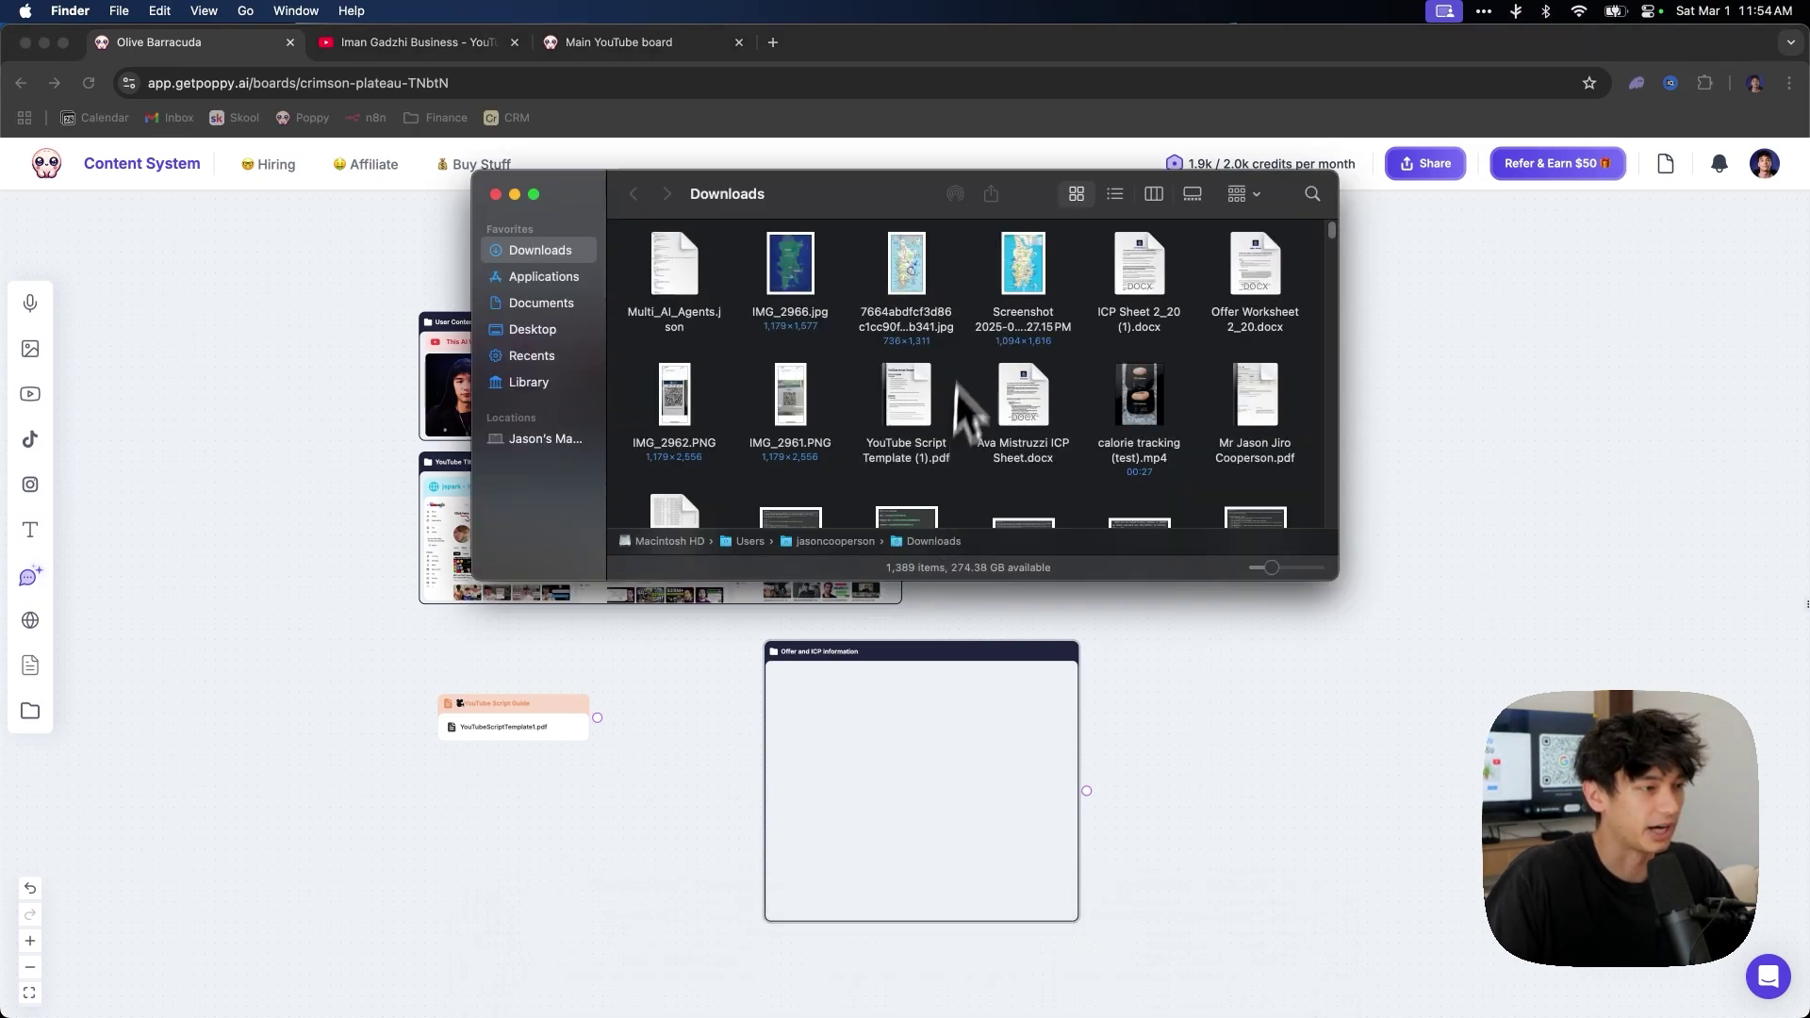
pyautogui.moveTo(1169, 344); pyautogui.dragTo(1061, 634)
pyautogui.click(1059, 627)
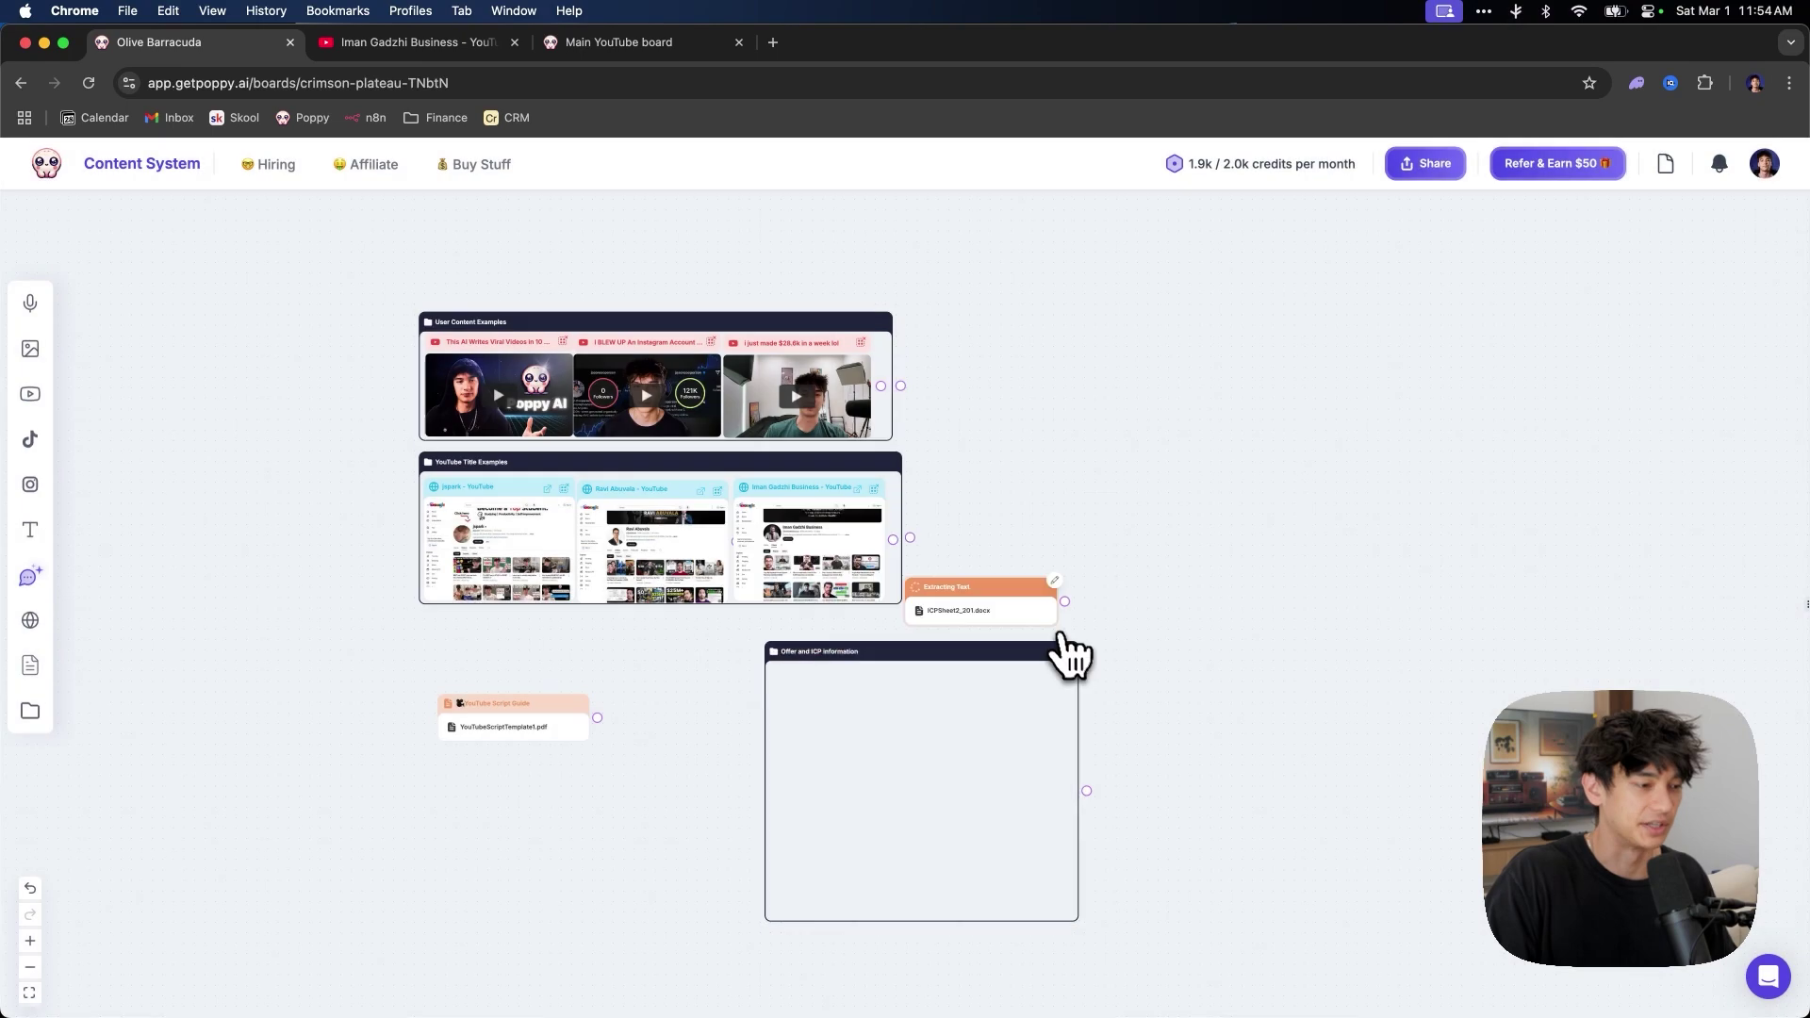
pyautogui.moveTo(985, 590); pyautogui.dragTo(885, 711)
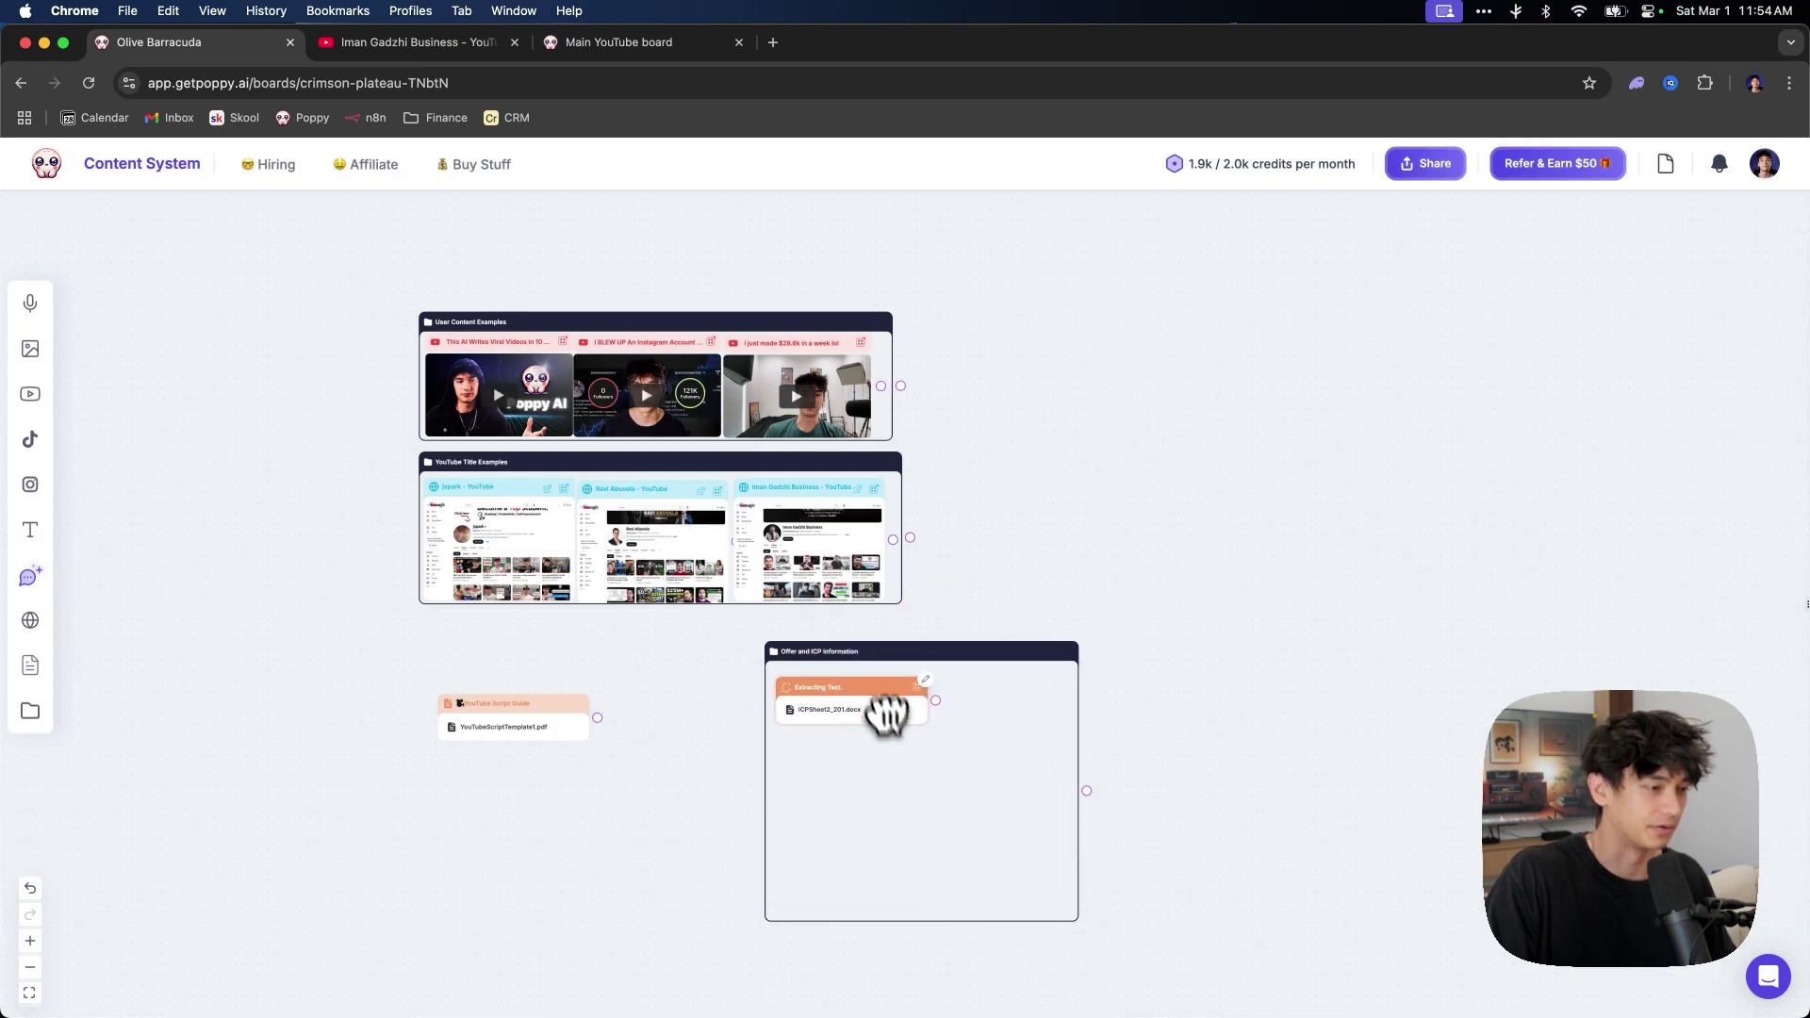
# Upload OfferWorksheet2_20.docx from Downloads into the same group
pyautogui.click(571, 957)
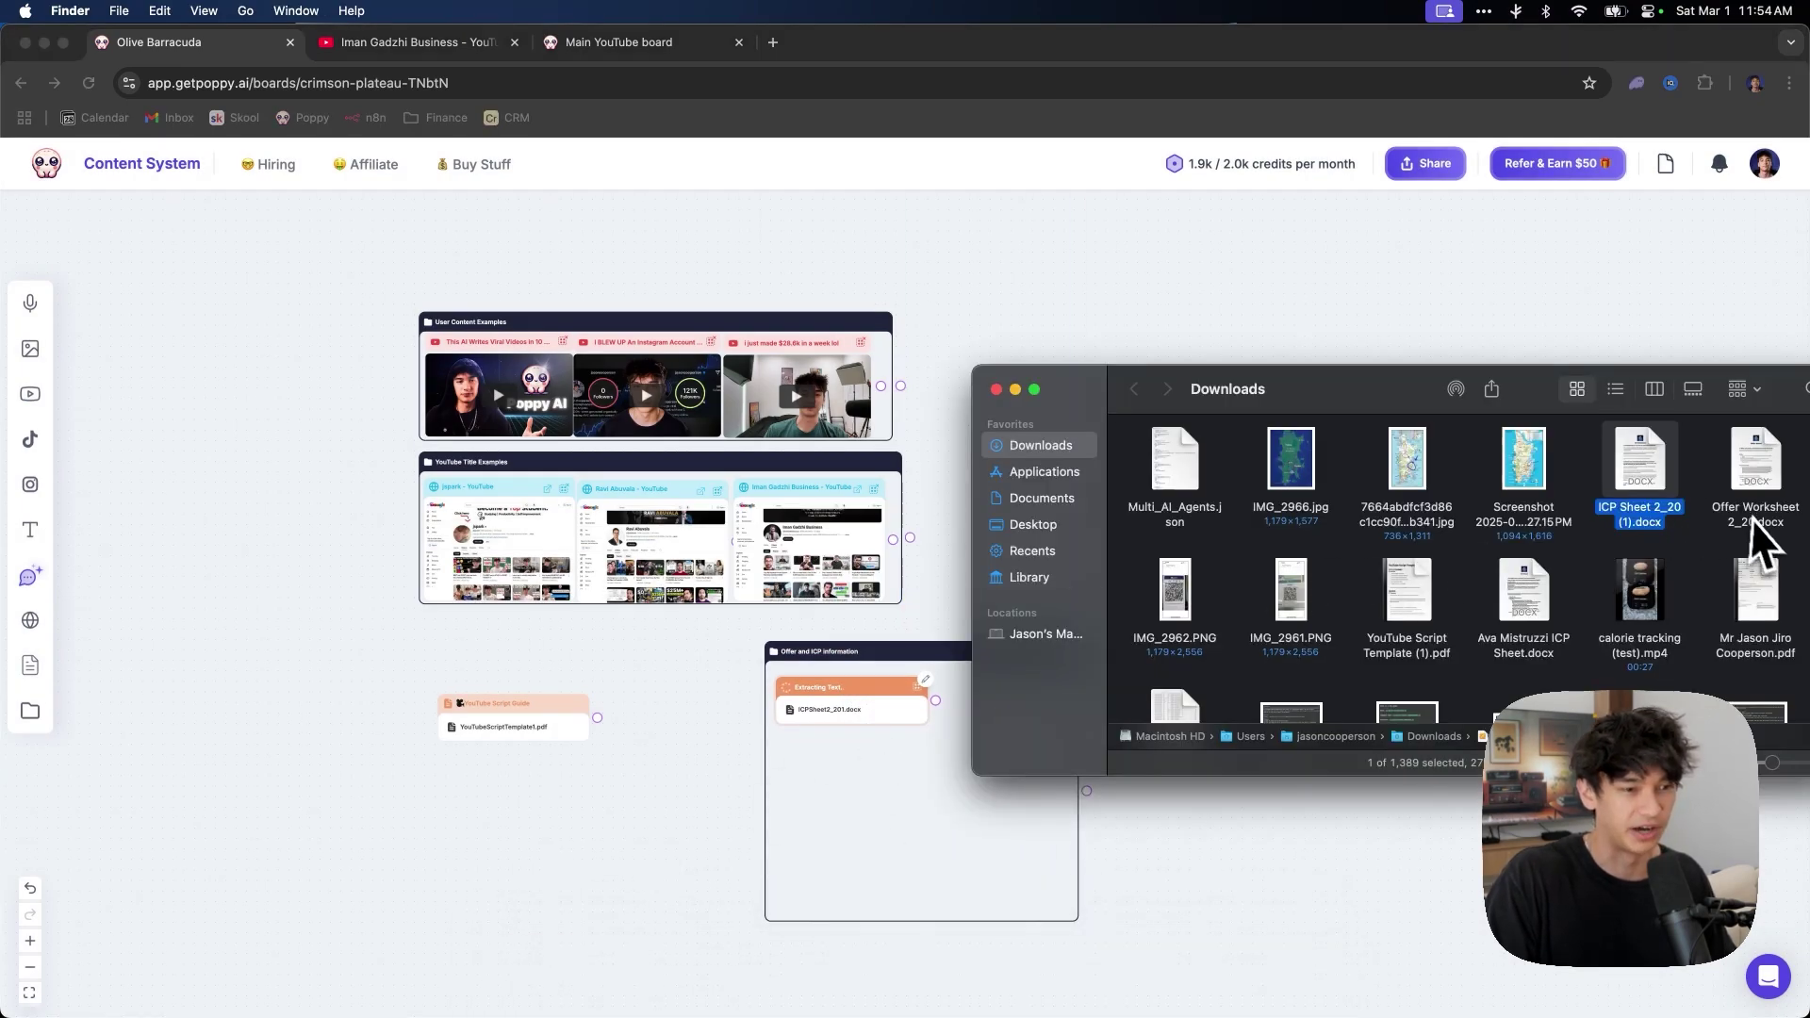
pyautogui.moveTo(1755, 462); pyautogui.dragTo(872, 613)
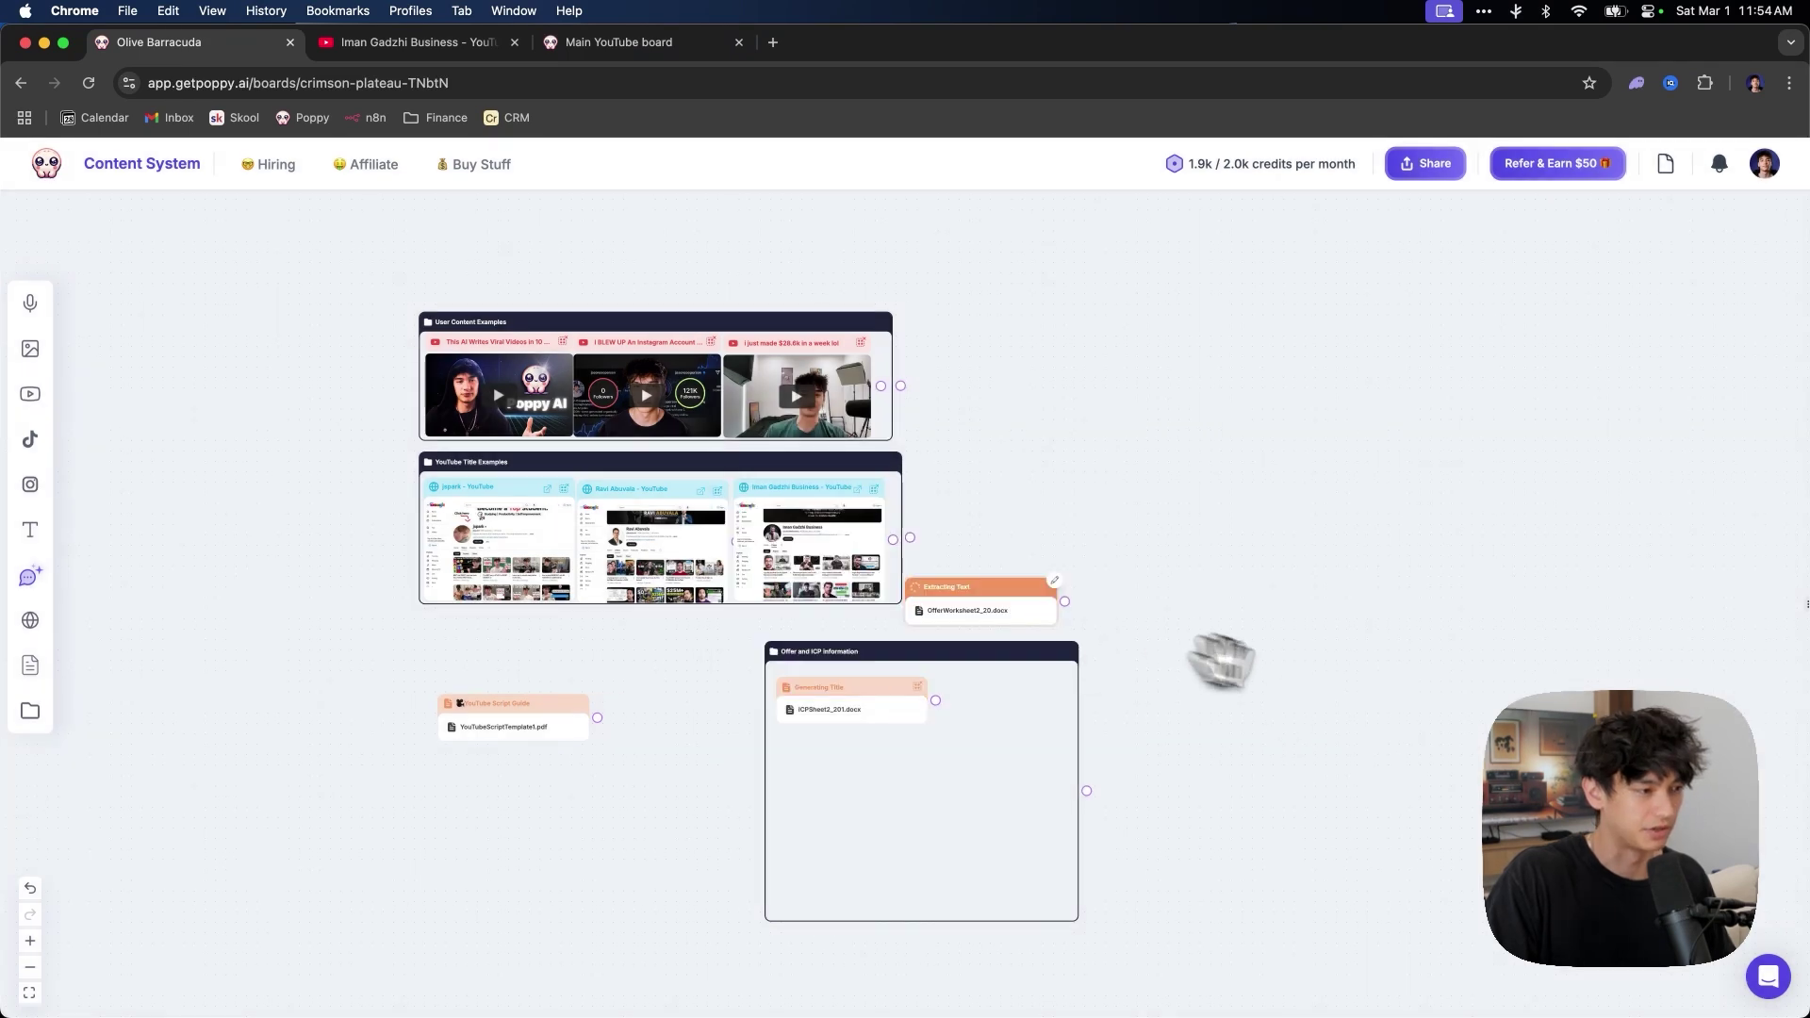
pyautogui.moveTo(1027, 606); pyautogui.dragTo(861, 740)
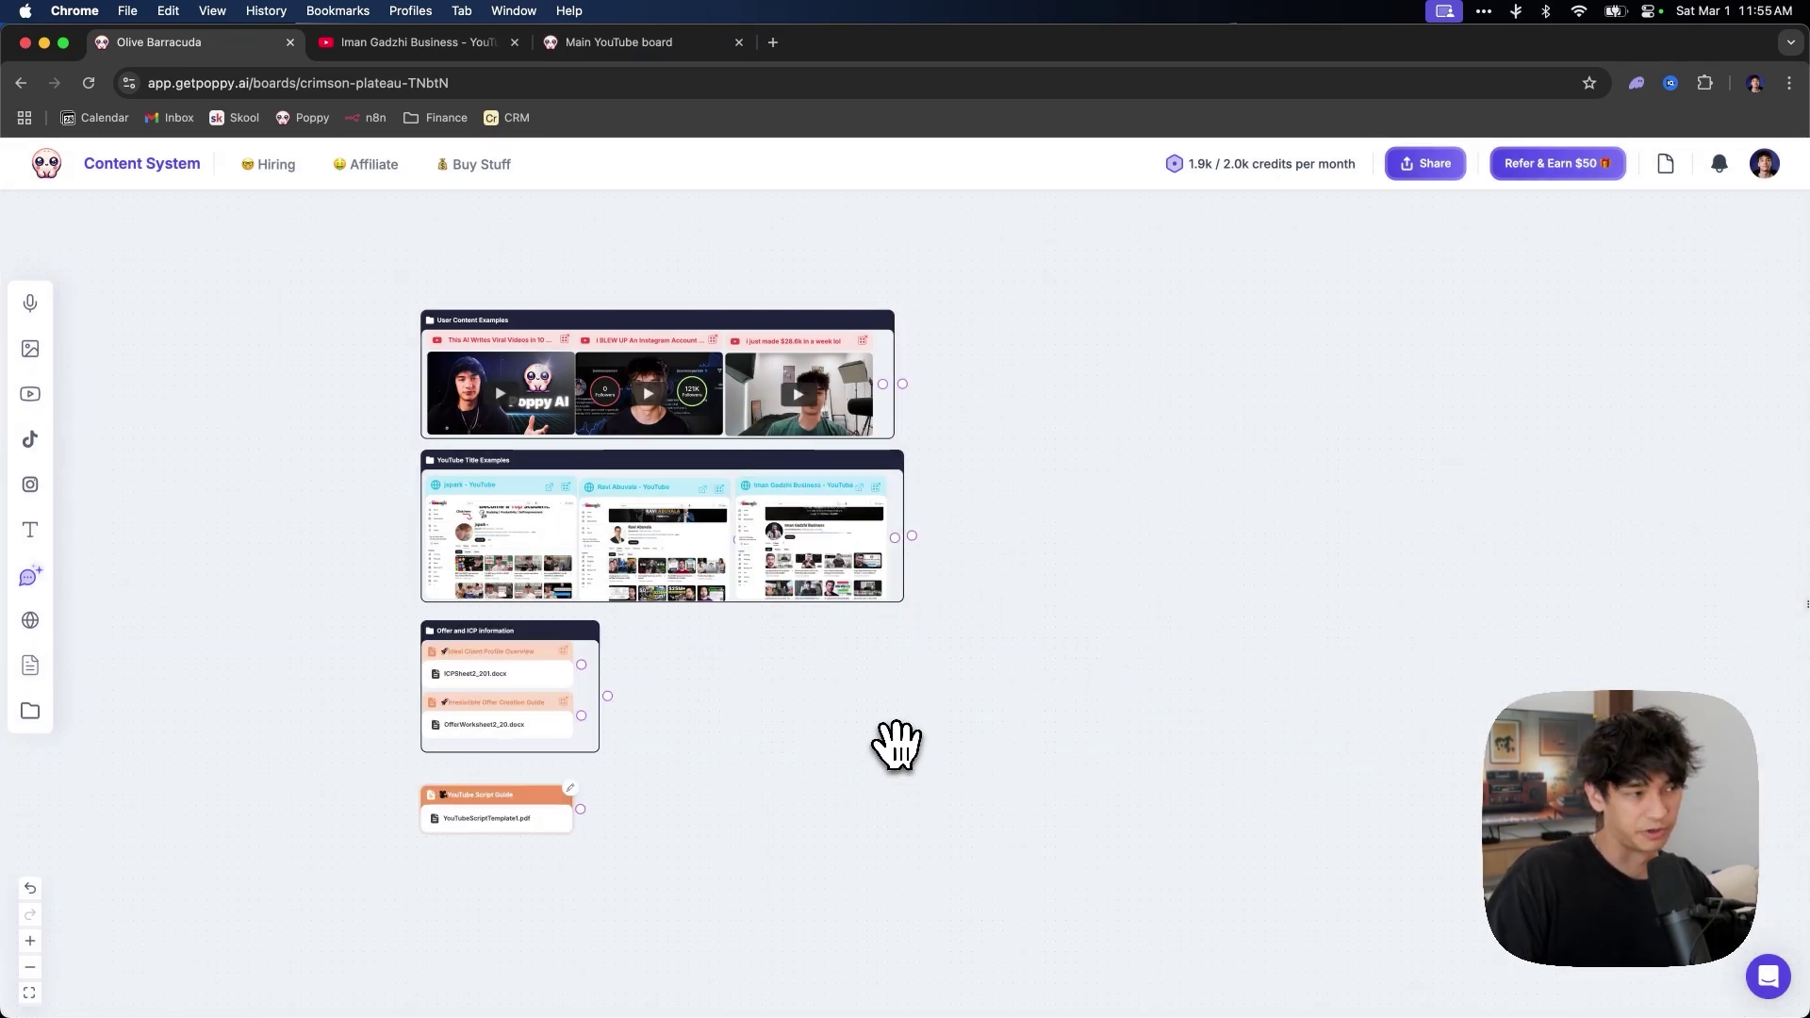
# Add a large text note with the expert content strategist prompt for titles and scripts
pyautogui.click(30, 531)
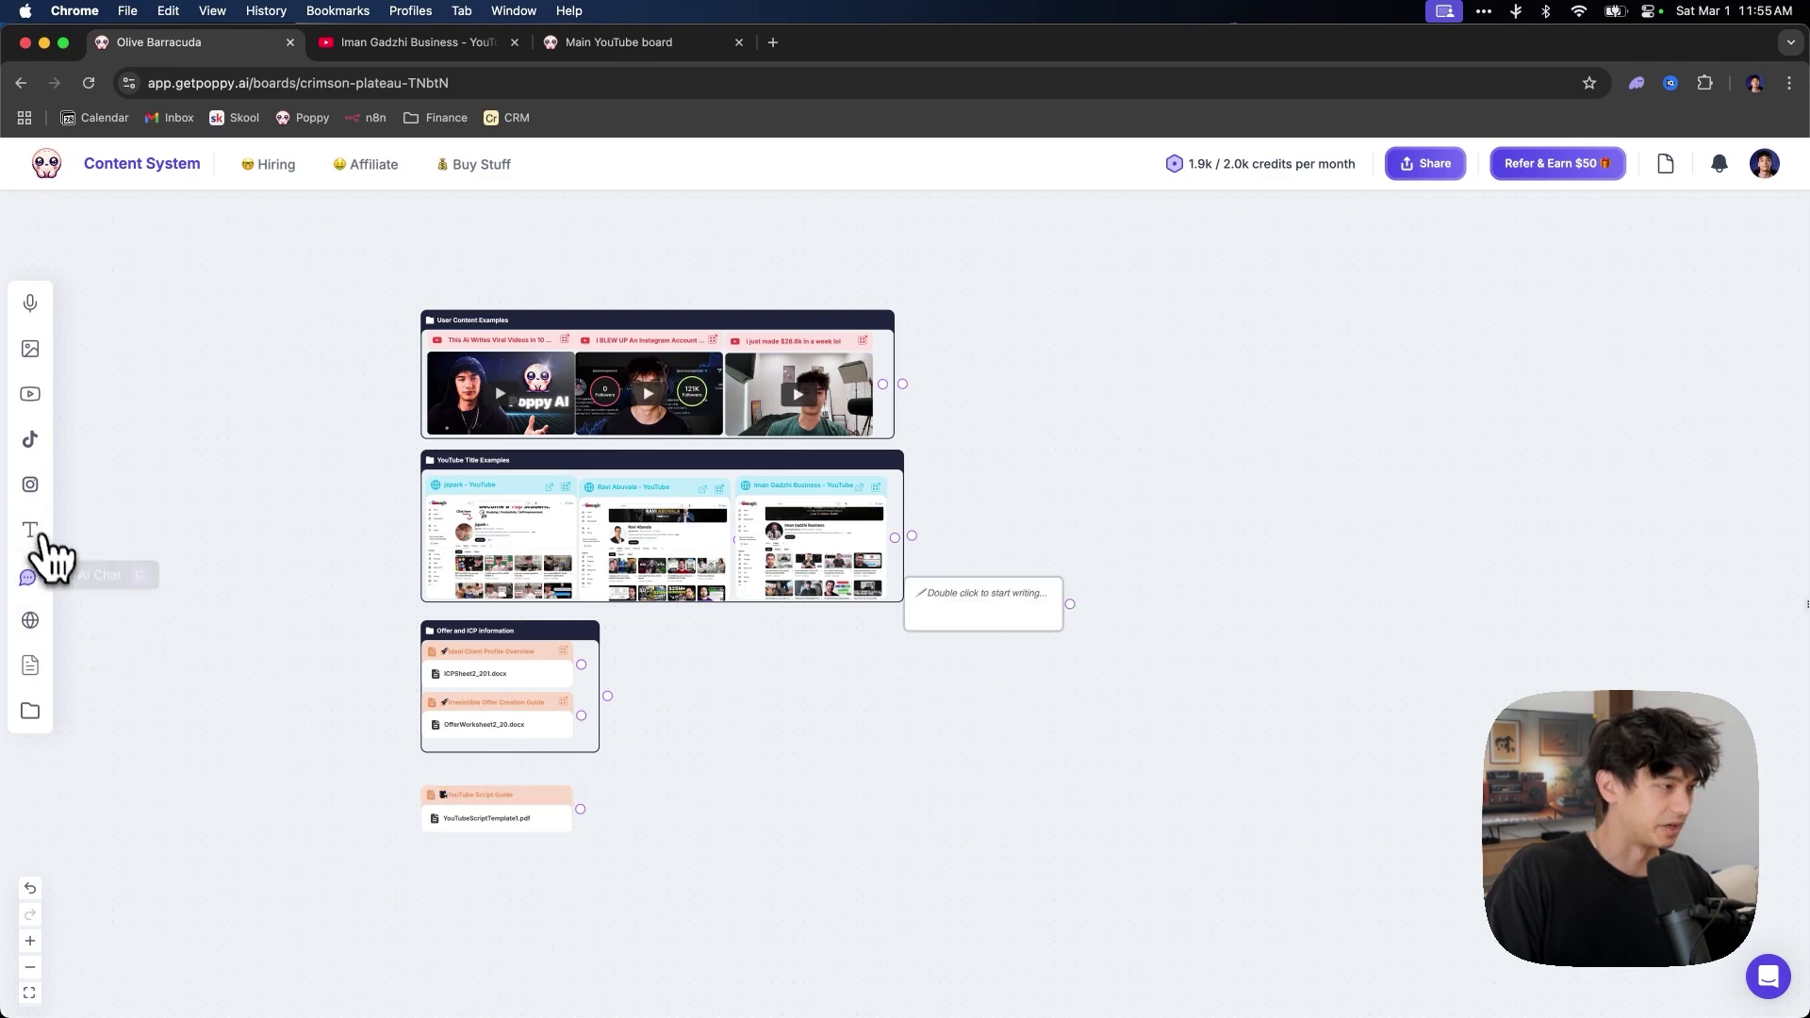
pyautogui.moveTo(1067, 632); pyautogui.dragTo(1358, 781)
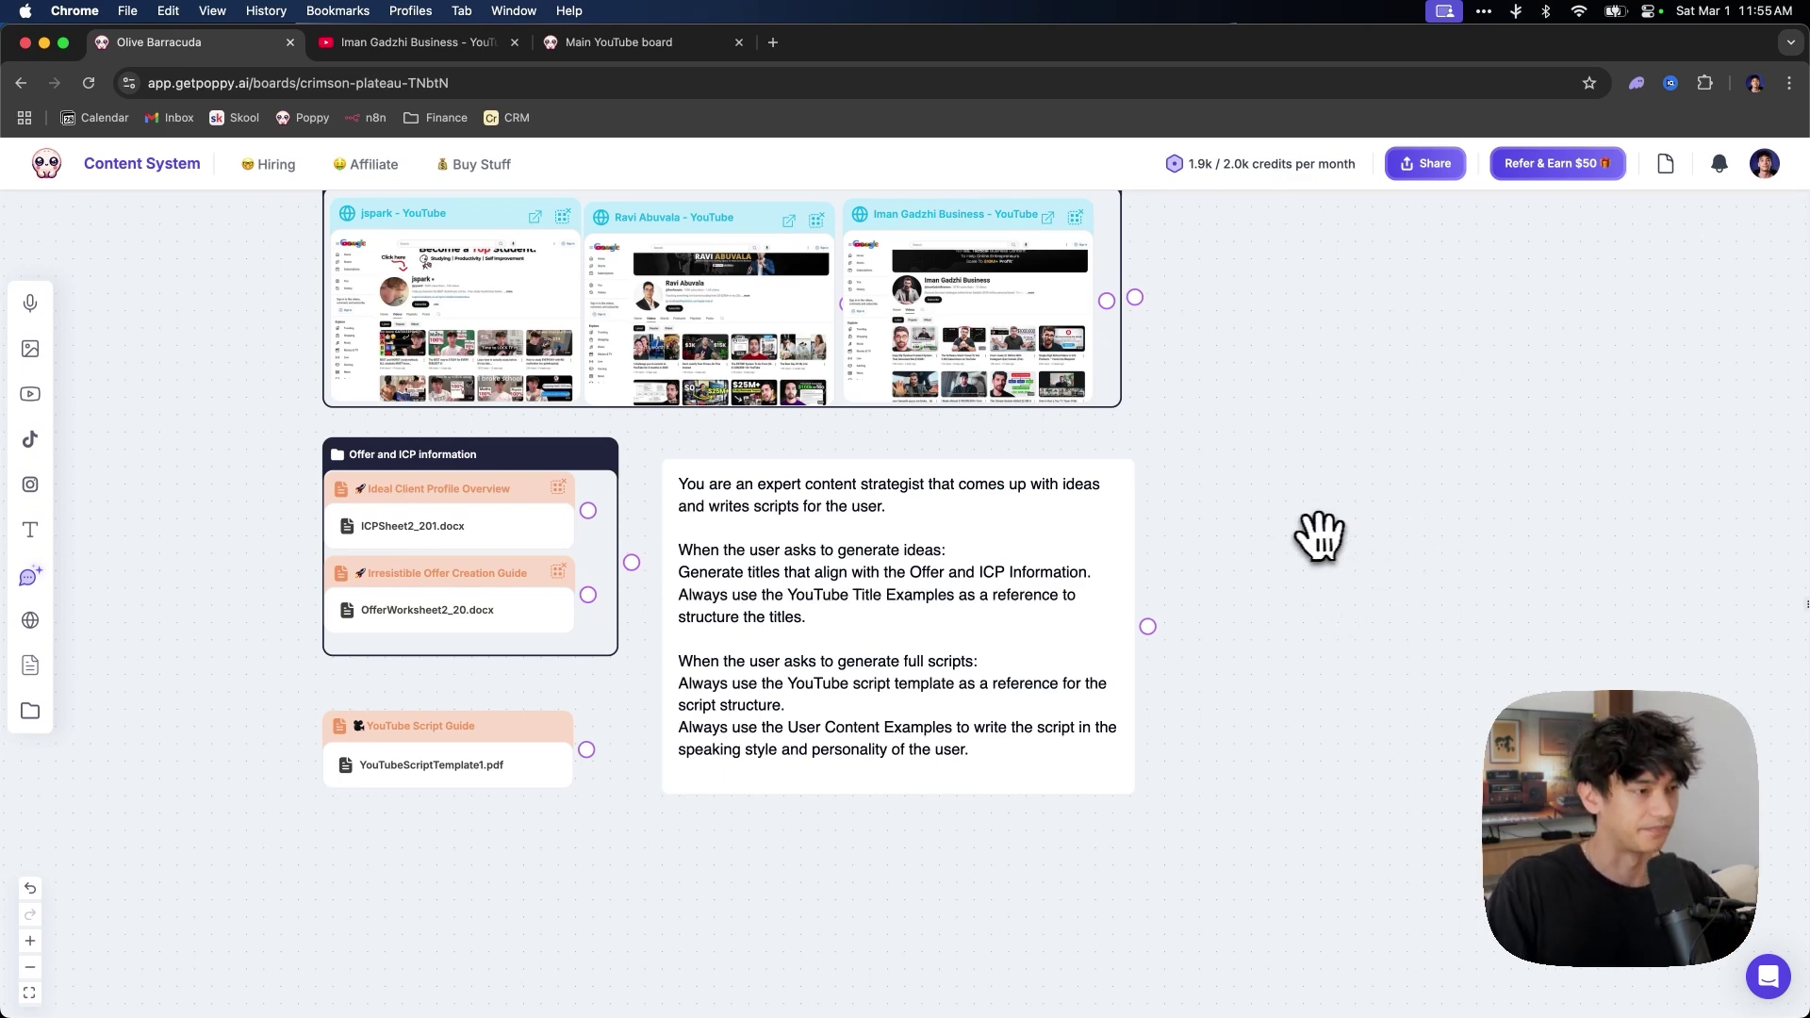
pyautogui.scroll(-5, 1075, 581)
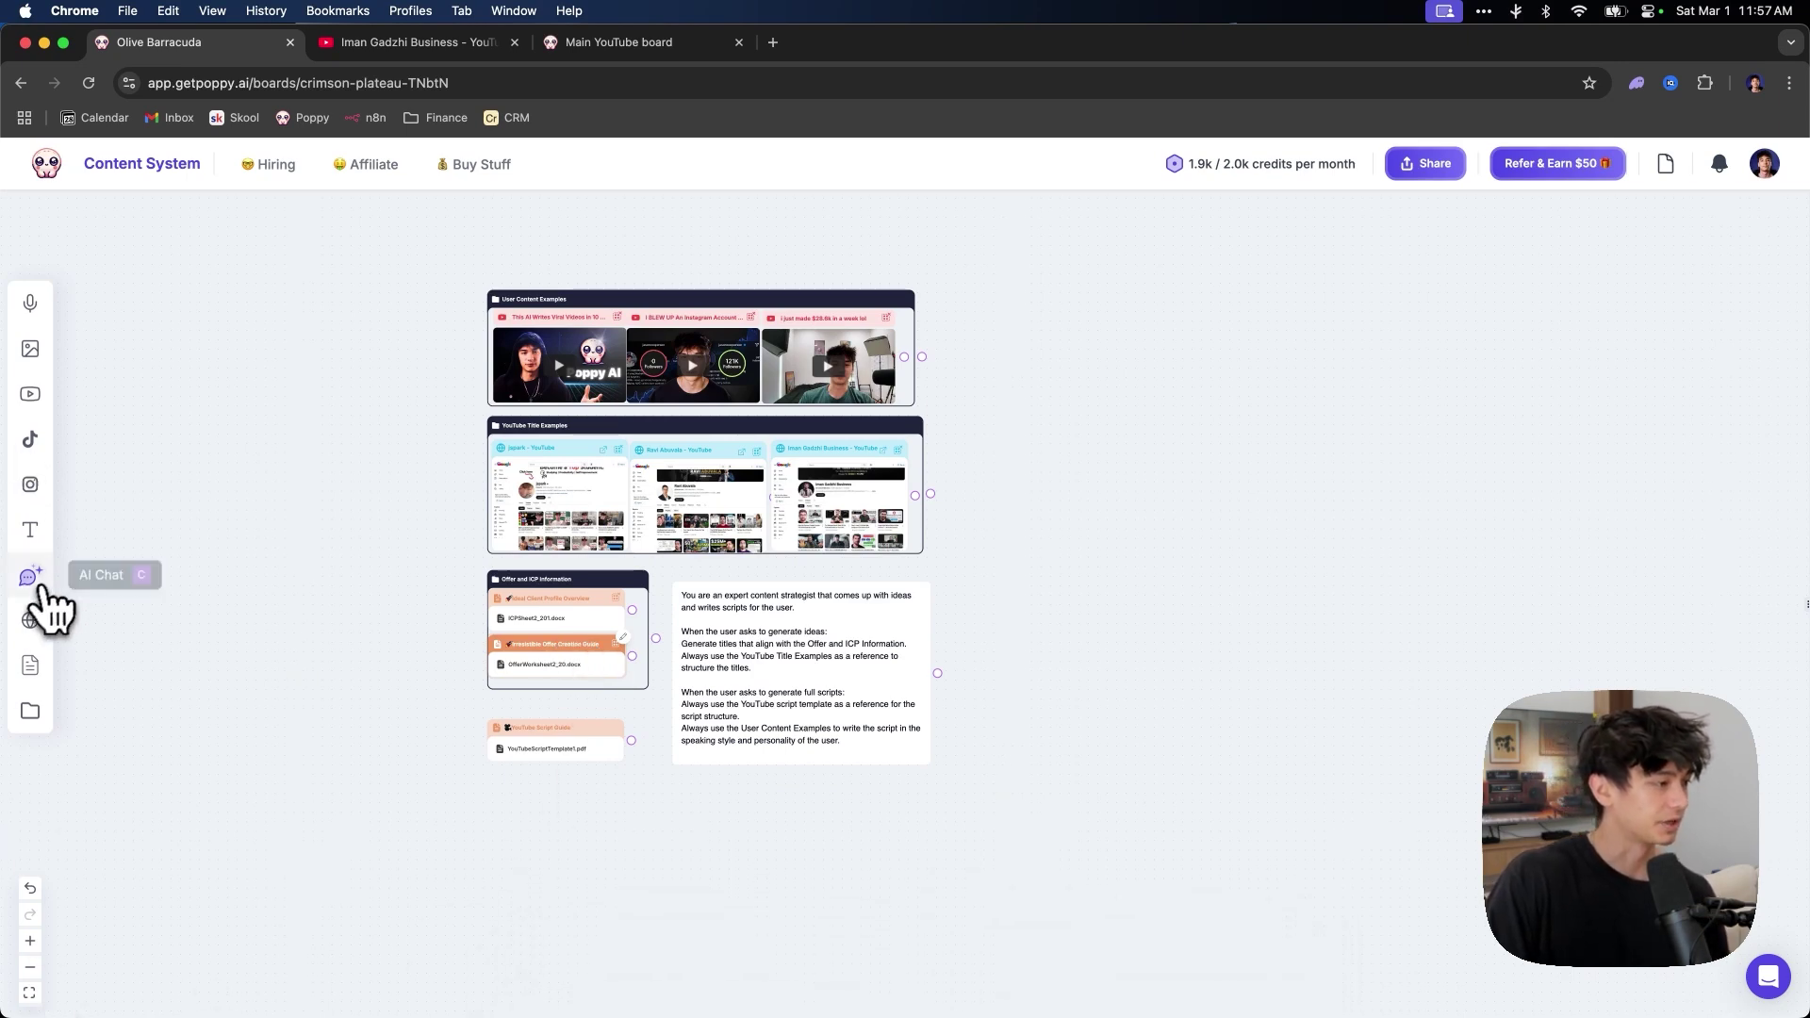
pyautogui.click(32, 578)
# Place the AI chat right of the sources and wire every group, note and file into it
pyautogui.moveTo(971, 566); pyautogui.dragTo(1184, 332)
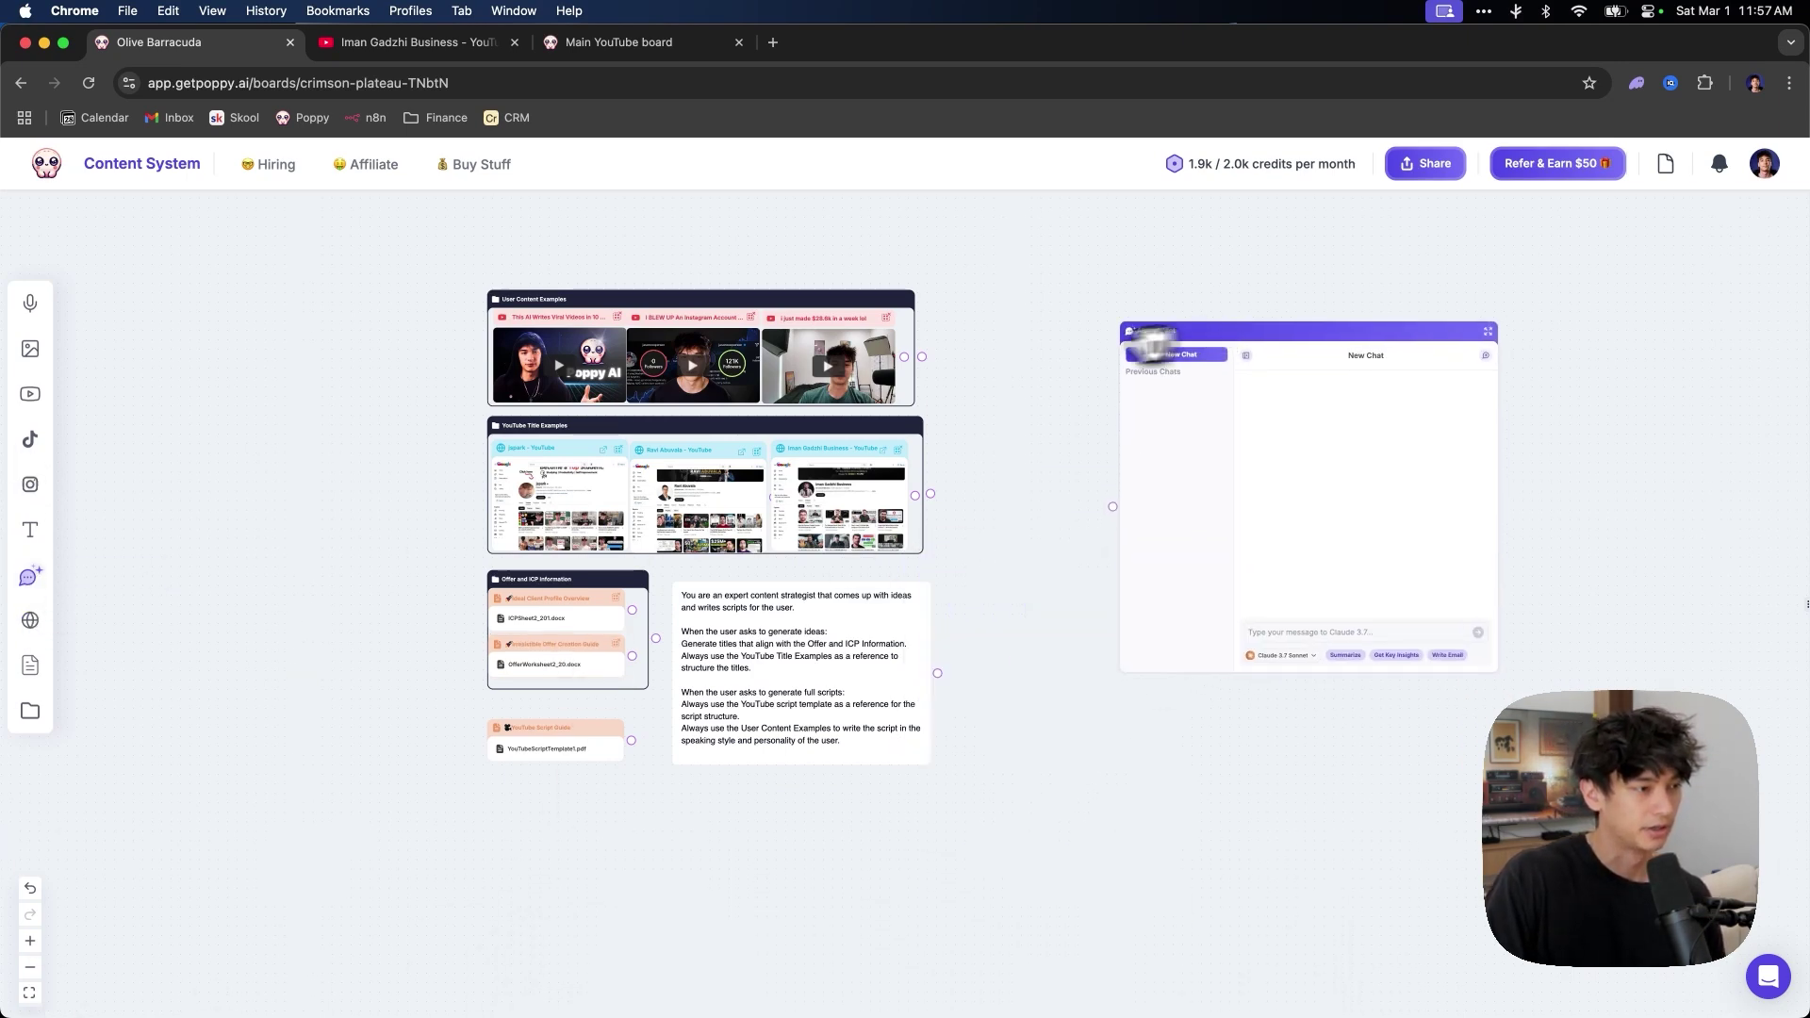
pyautogui.moveTo(929, 356); pyautogui.dragTo(1034, 442)
pyautogui.moveTo(1113, 508); pyautogui.dragTo(1113, 508)
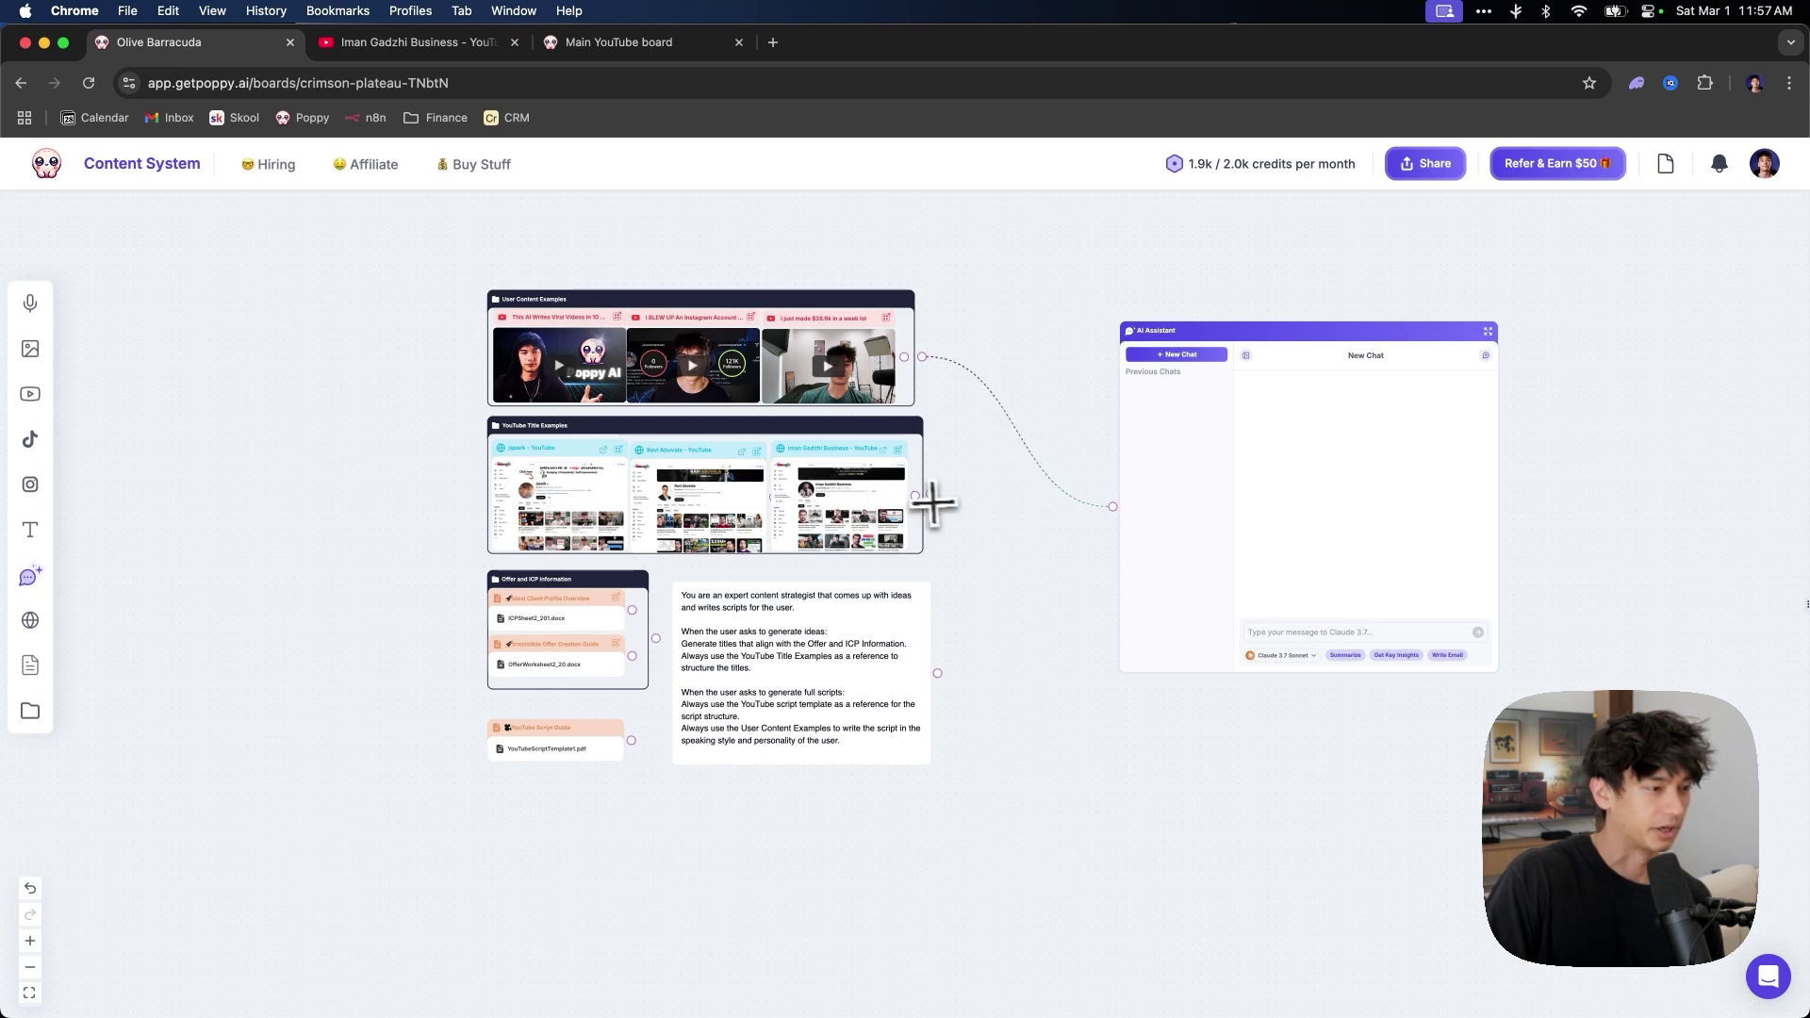
pyautogui.moveTo(931, 493); pyautogui.dragTo(1111, 509)
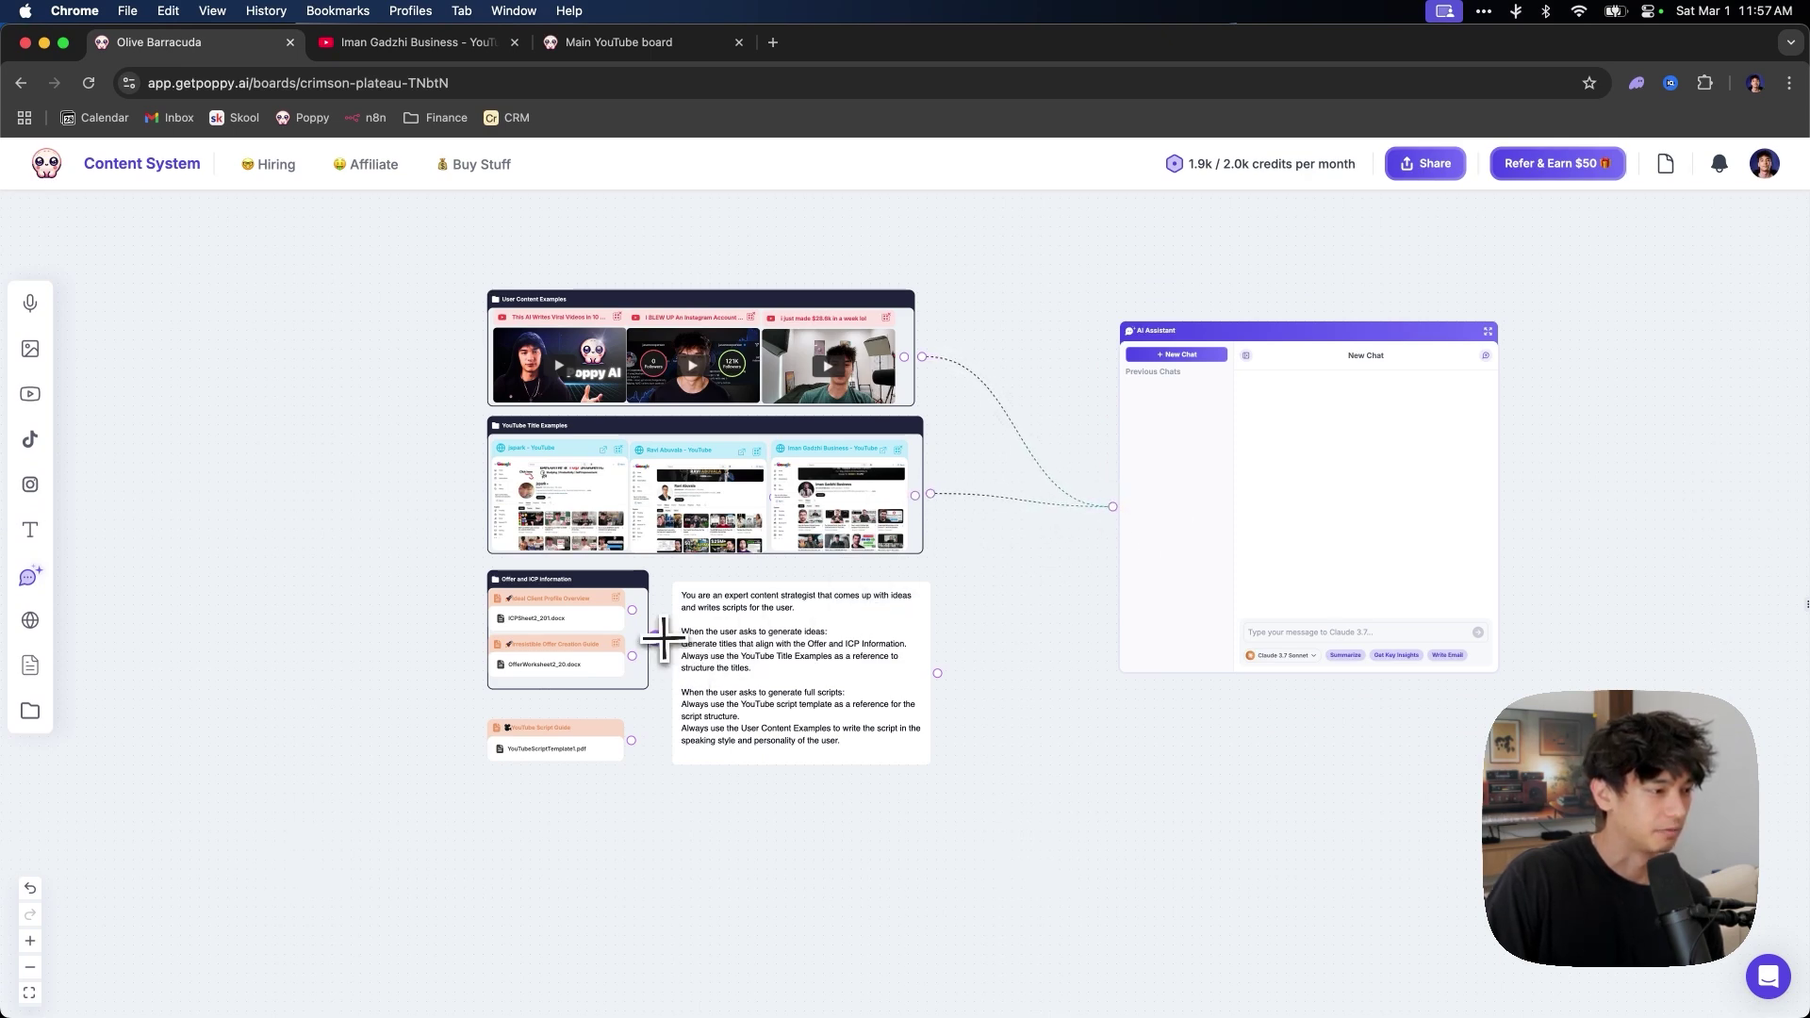
pyautogui.moveTo(655, 638); pyautogui.dragTo(1034, 559)
pyautogui.moveTo(1119, 509); pyautogui.dragTo(1112, 508)
pyautogui.moveTo(937, 673); pyautogui.dragTo(1112, 508)
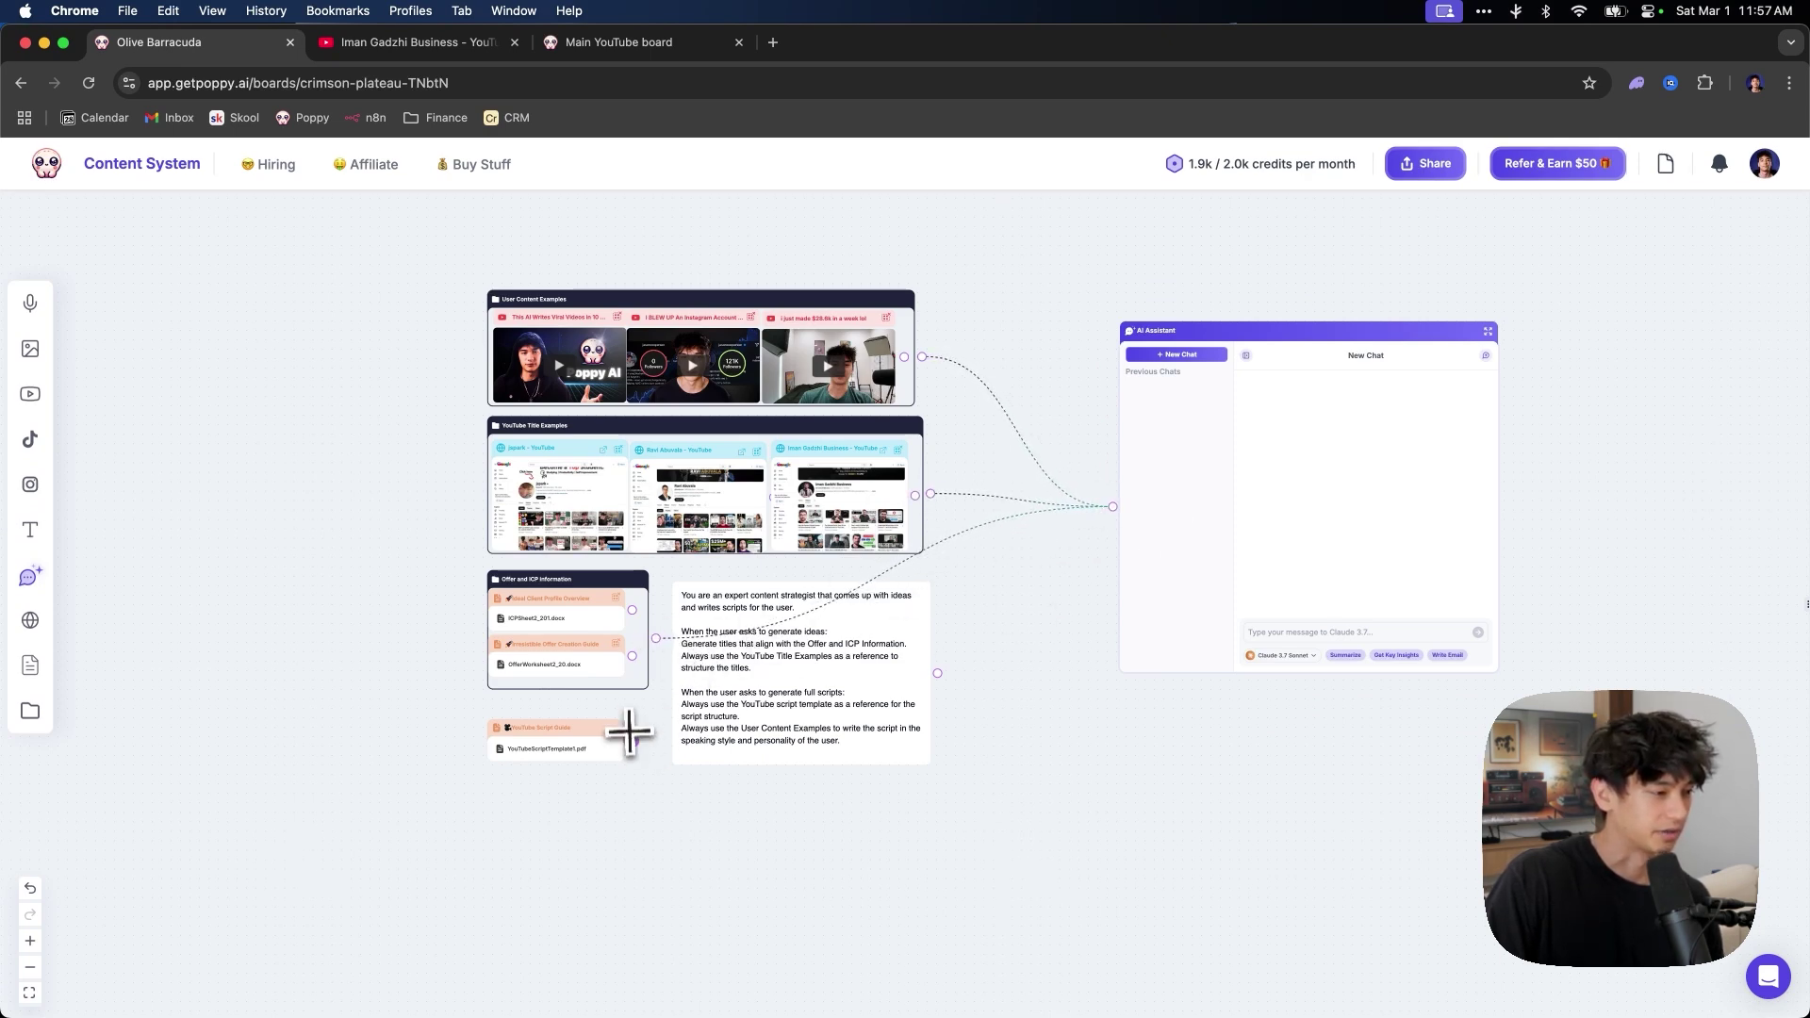
pyautogui.moveTo(631, 740); pyautogui.dragTo(1112, 508)
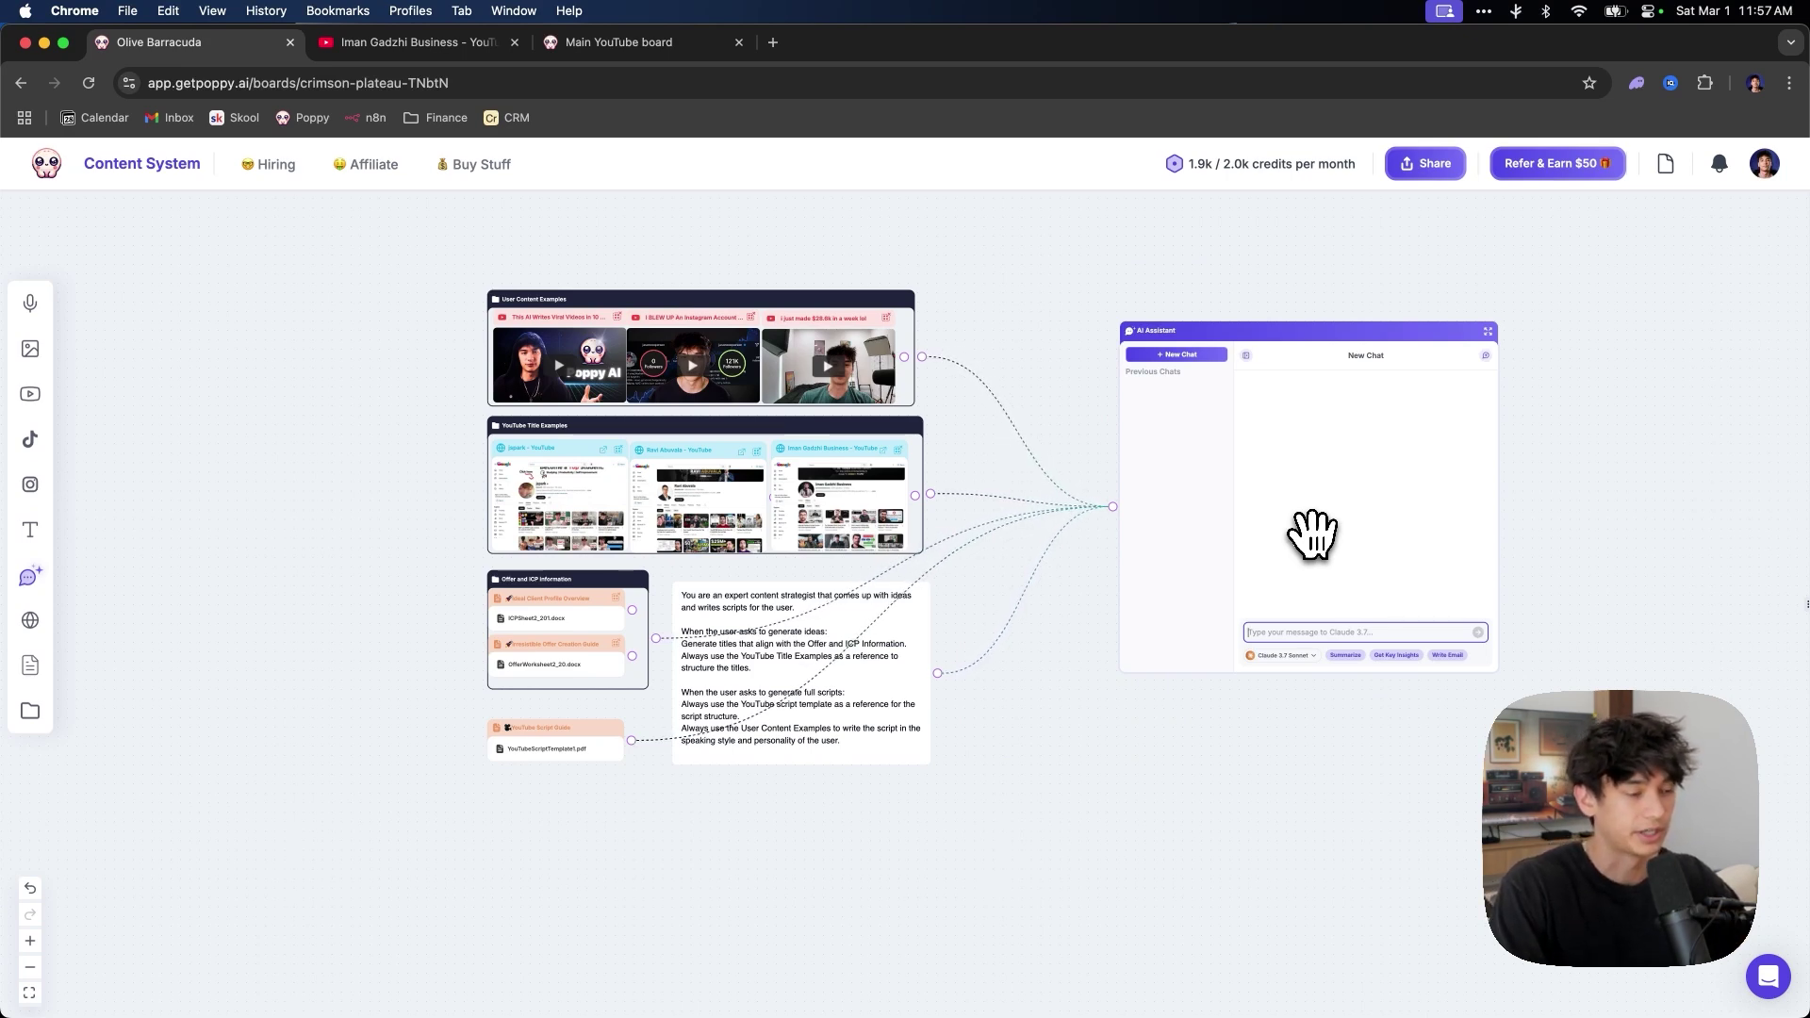
# Ask the chat to 'list all items in your knowledge base'
pyautogui.write('list all ')
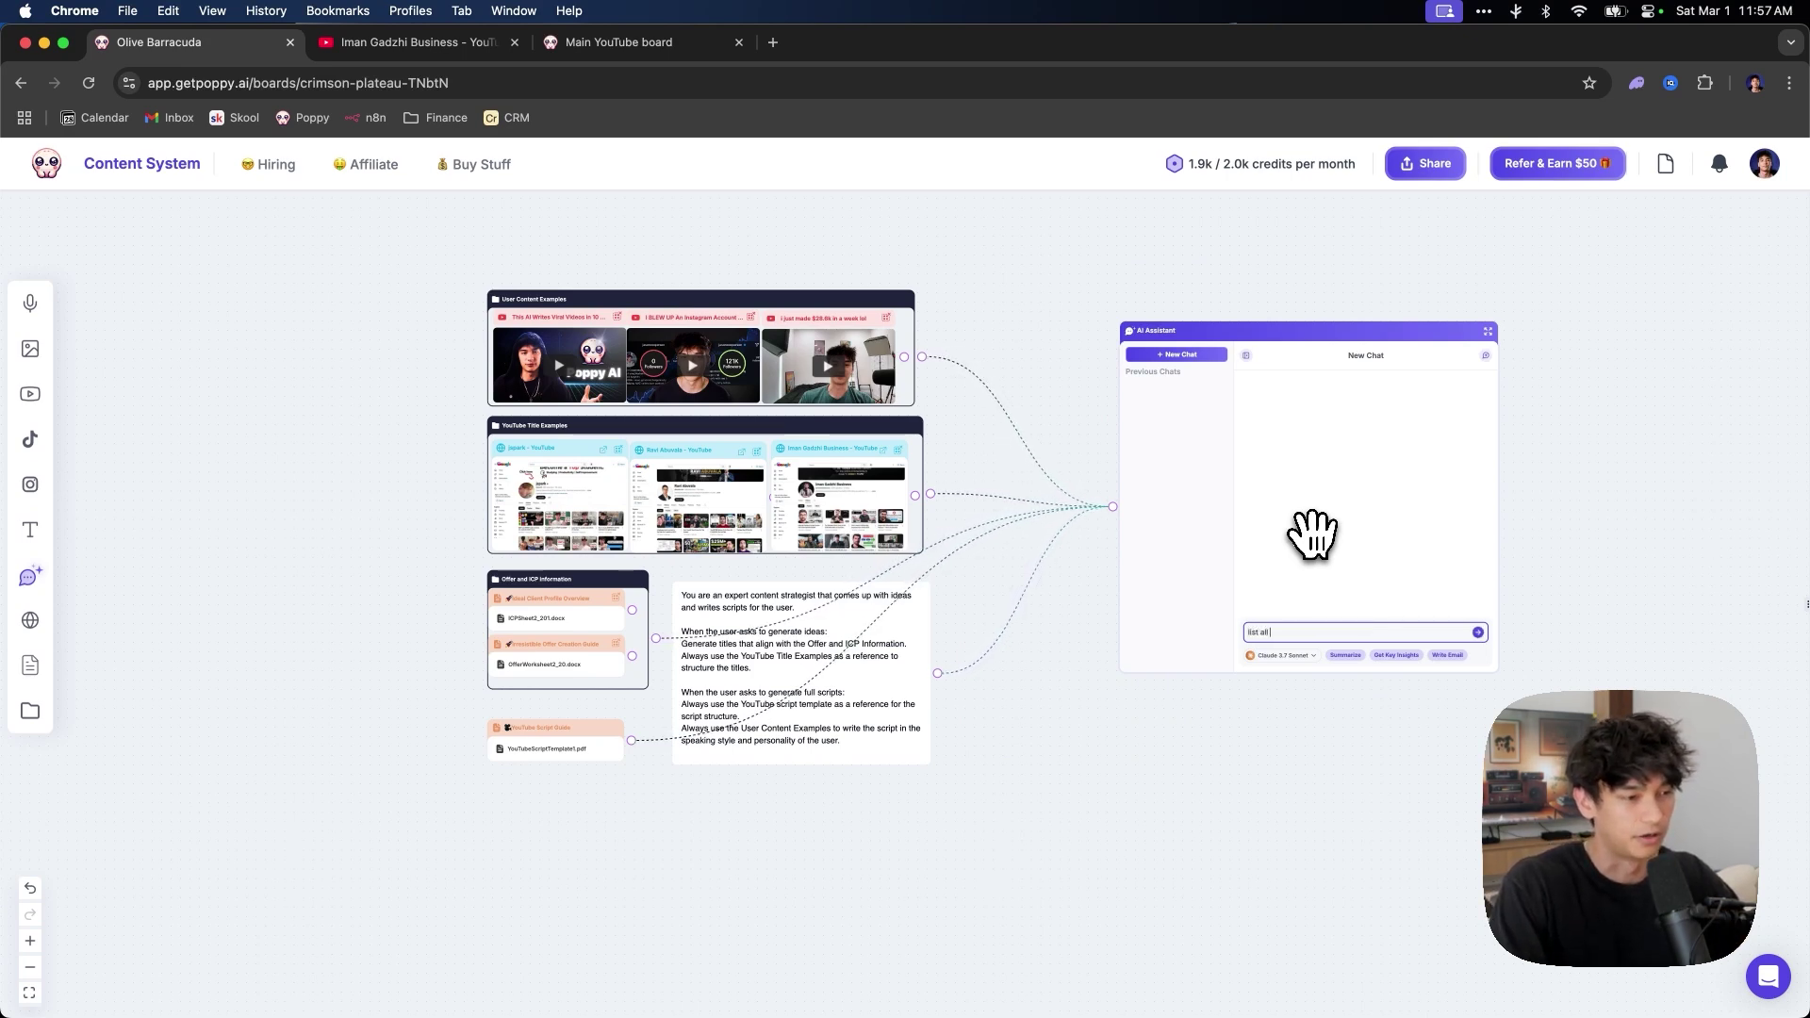
pyautogui.write('items in your know')
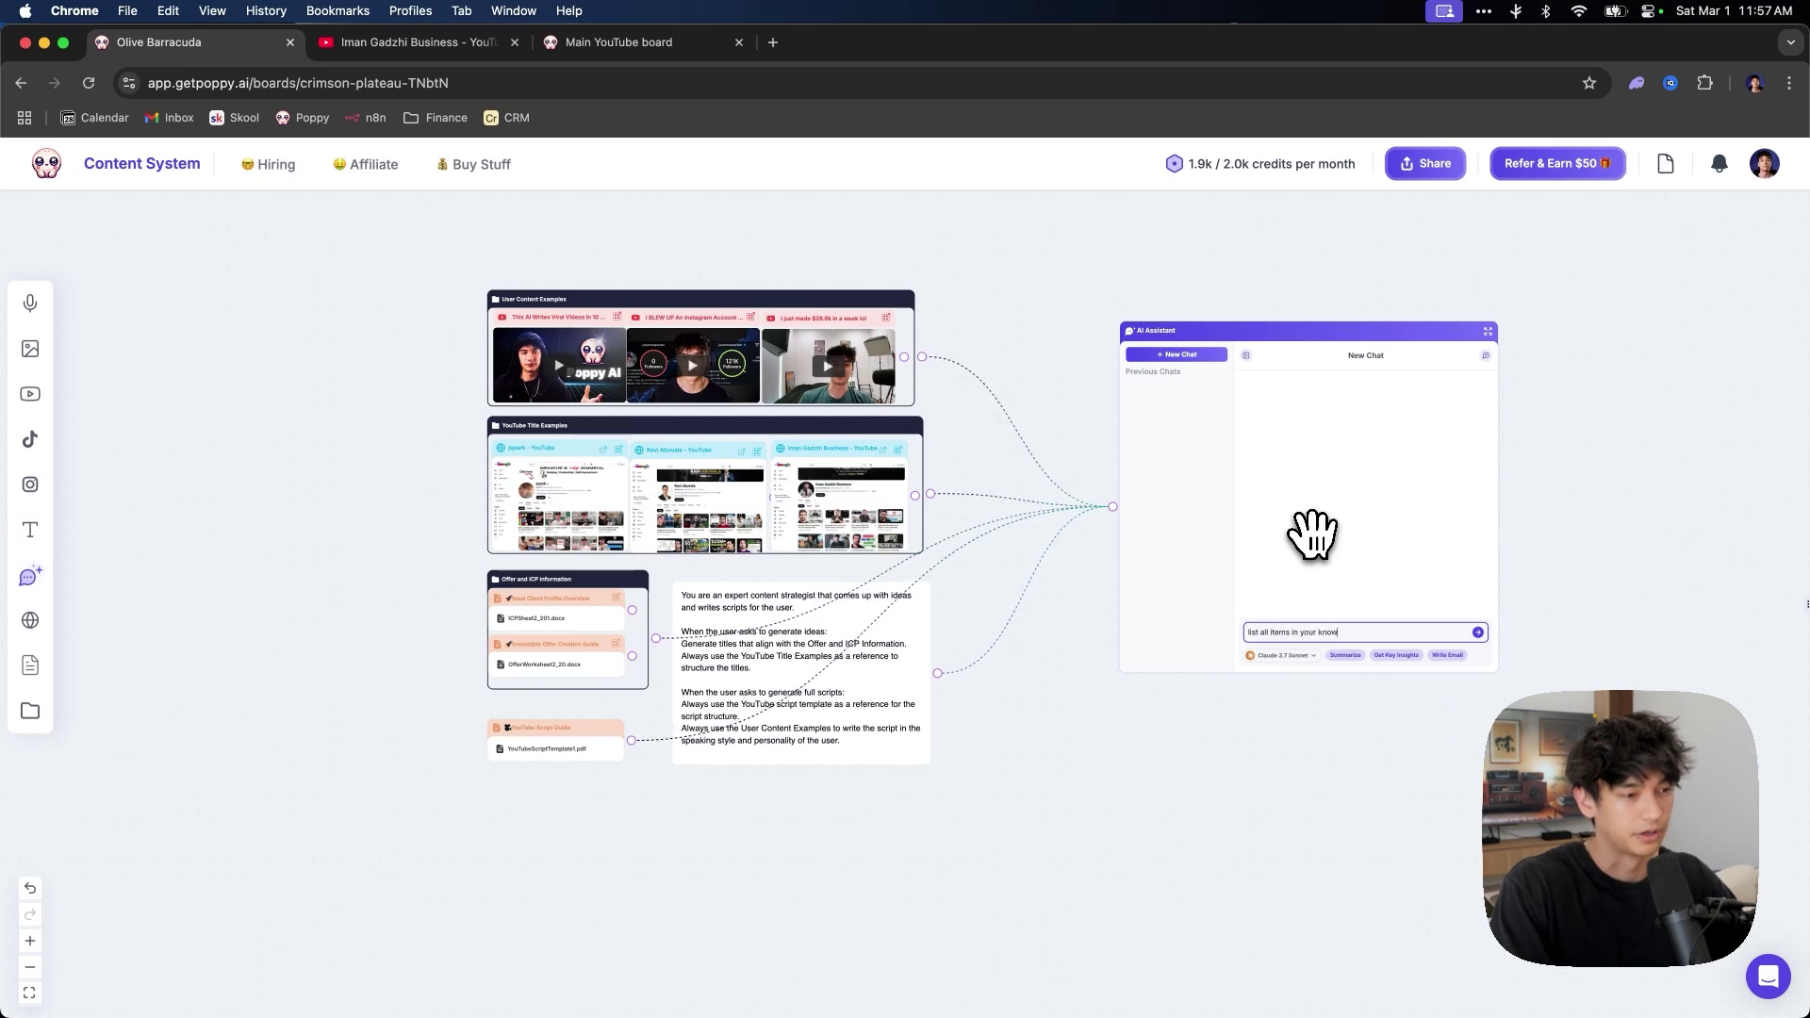
pyautogui.write('ledge base')
pyautogui.press('Return')
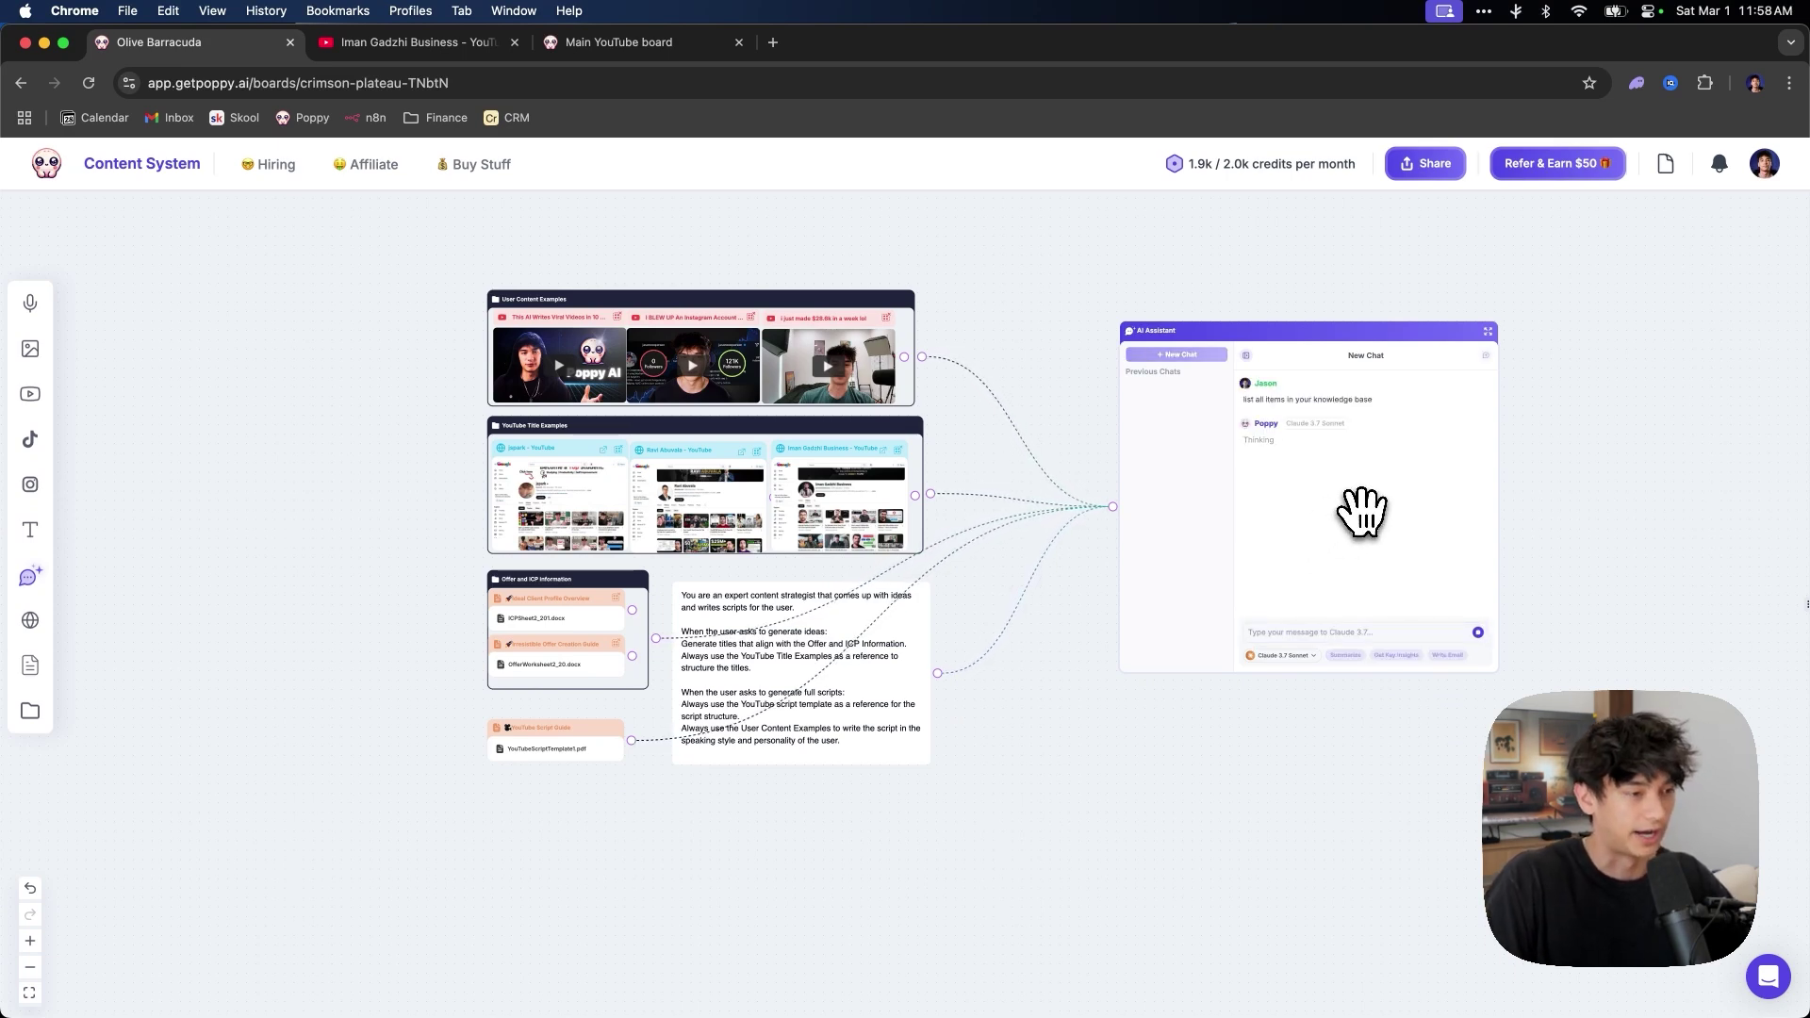
# Expand the chat and review the reply's script guide, three YouTube videos and three channels
pyautogui.click(1362, 512)
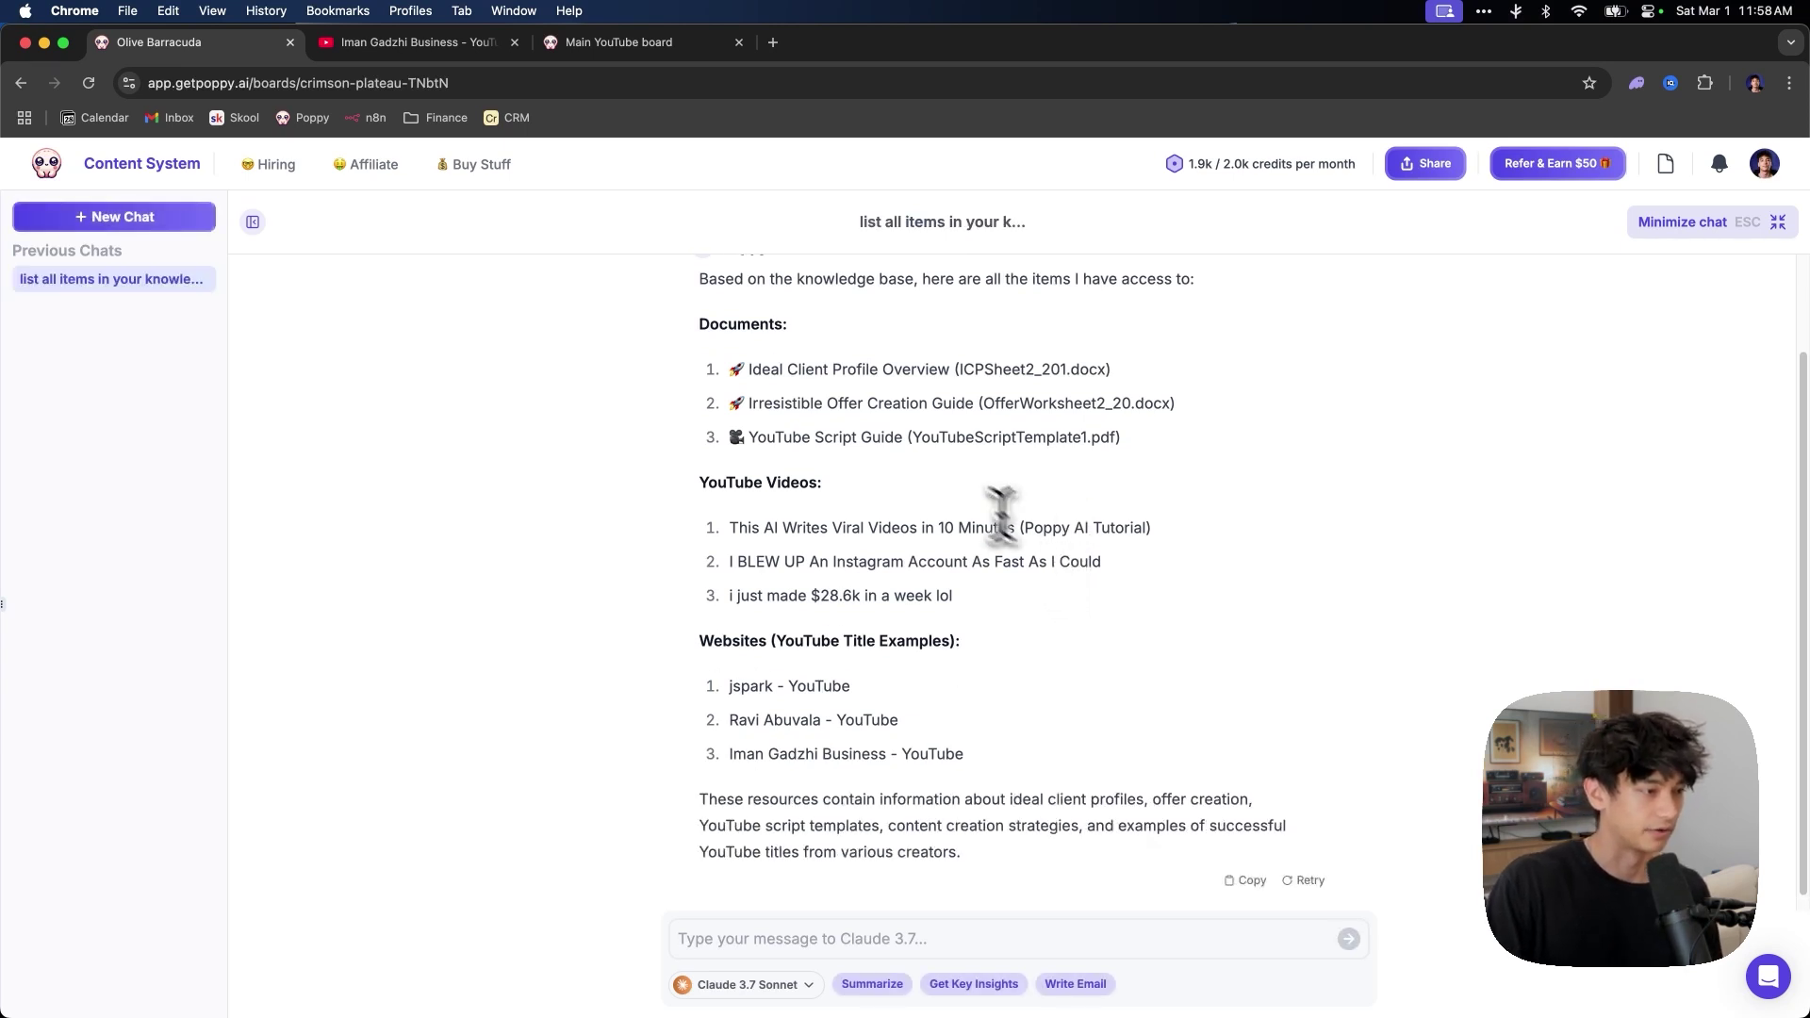
pyautogui.moveTo(775, 436); pyautogui.dragTo(940, 443)
pyautogui.moveTo(766, 528); pyautogui.dragTo(1147, 614)
pyautogui.click(1049, 600)
pyautogui.moveTo(728, 683); pyautogui.dragTo(971, 759)
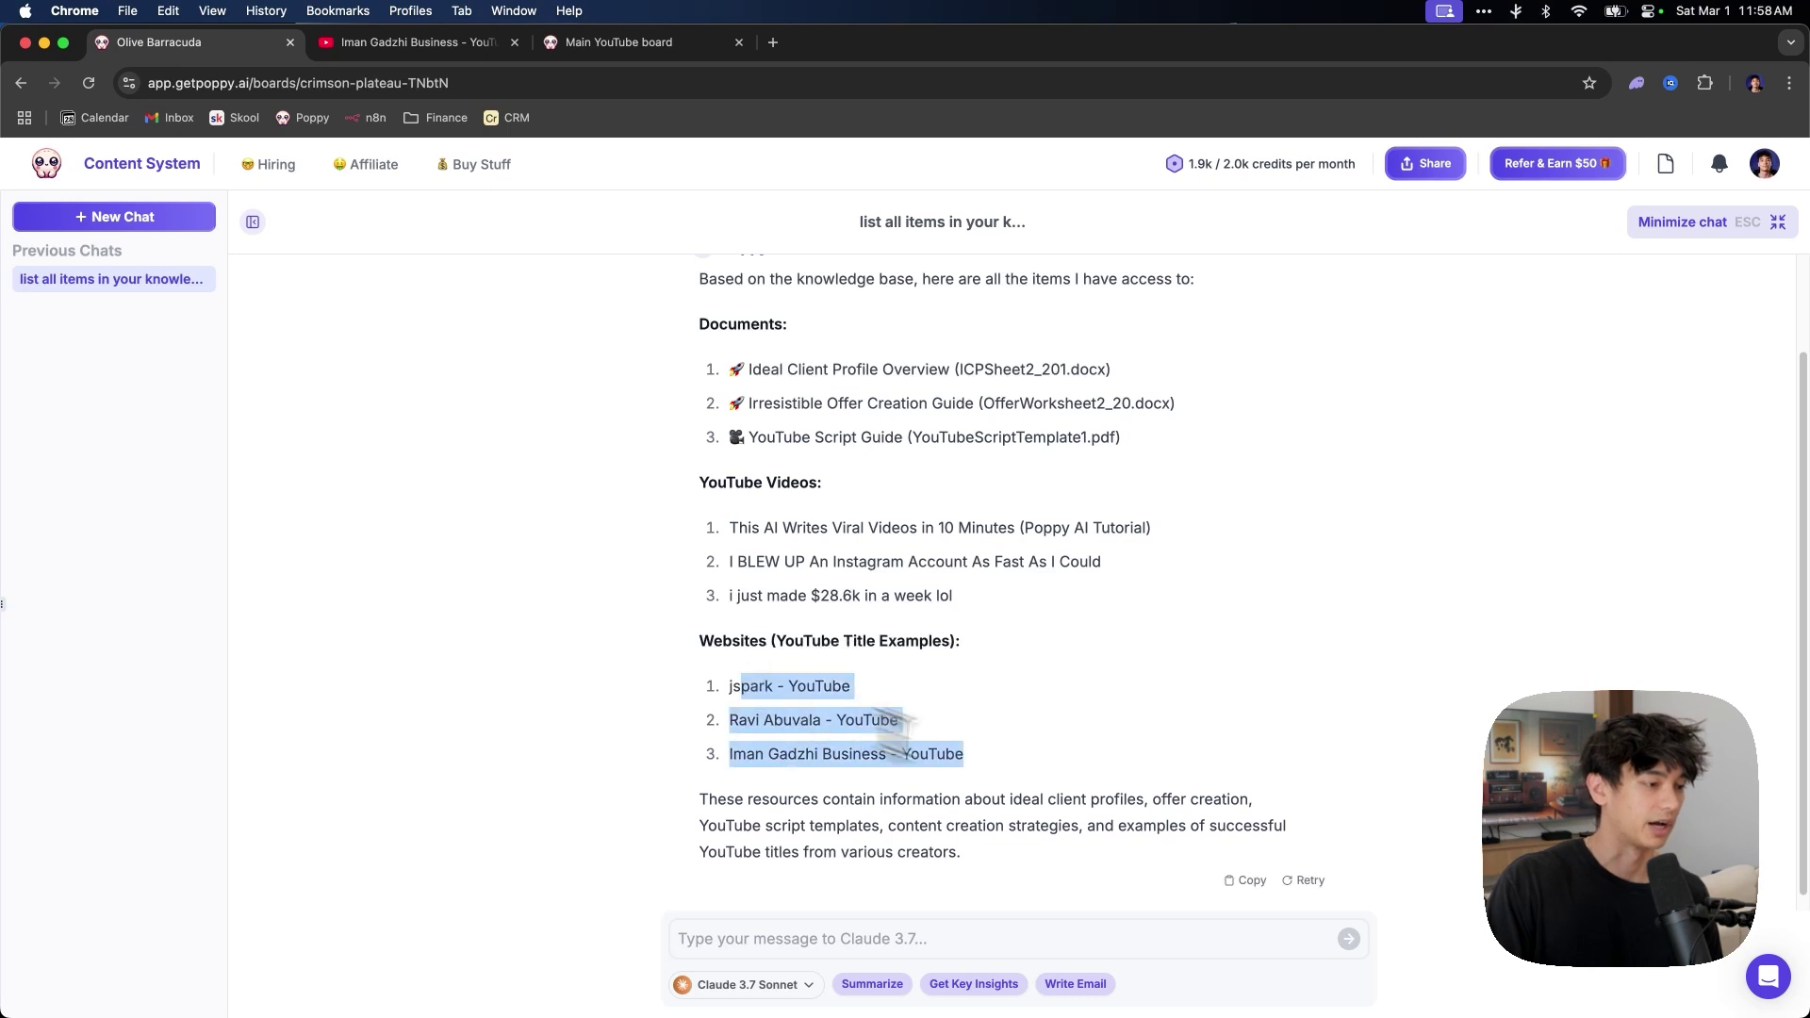
pyautogui.click(1071, 762)
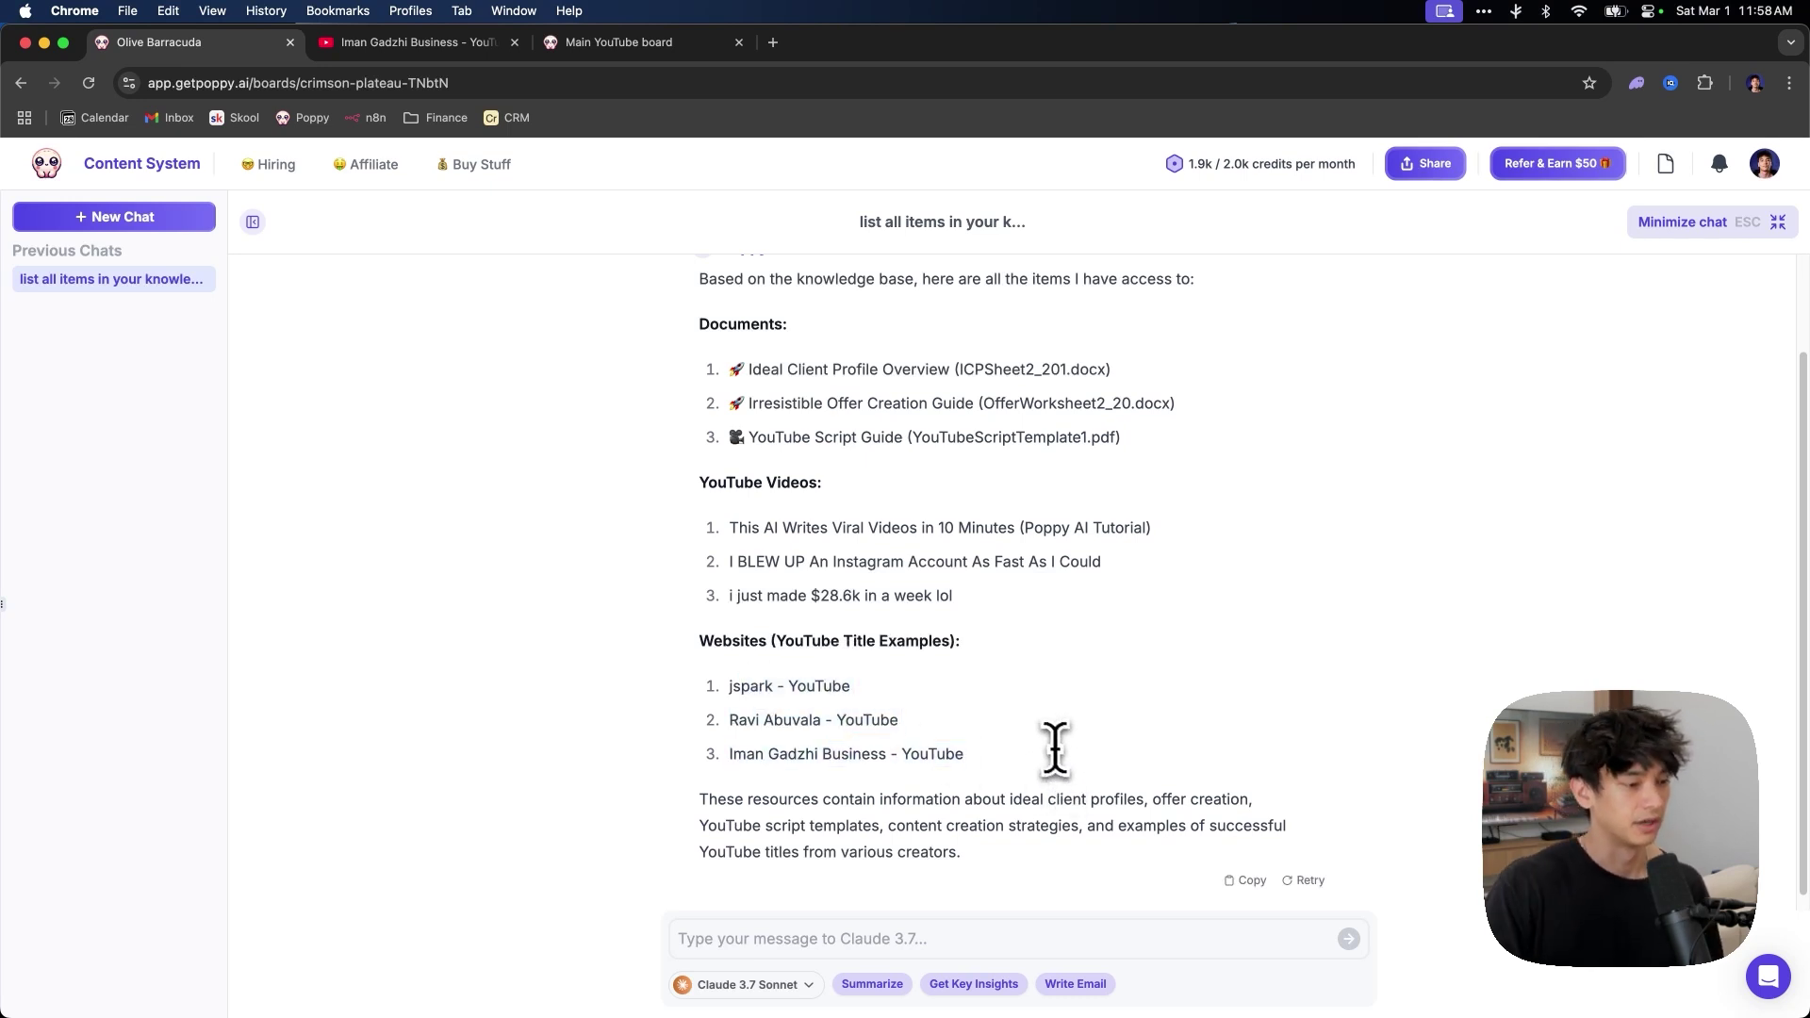
# Return to the board, then reopen the AI chat full screen and focus the message box
pyautogui.press('Escape')
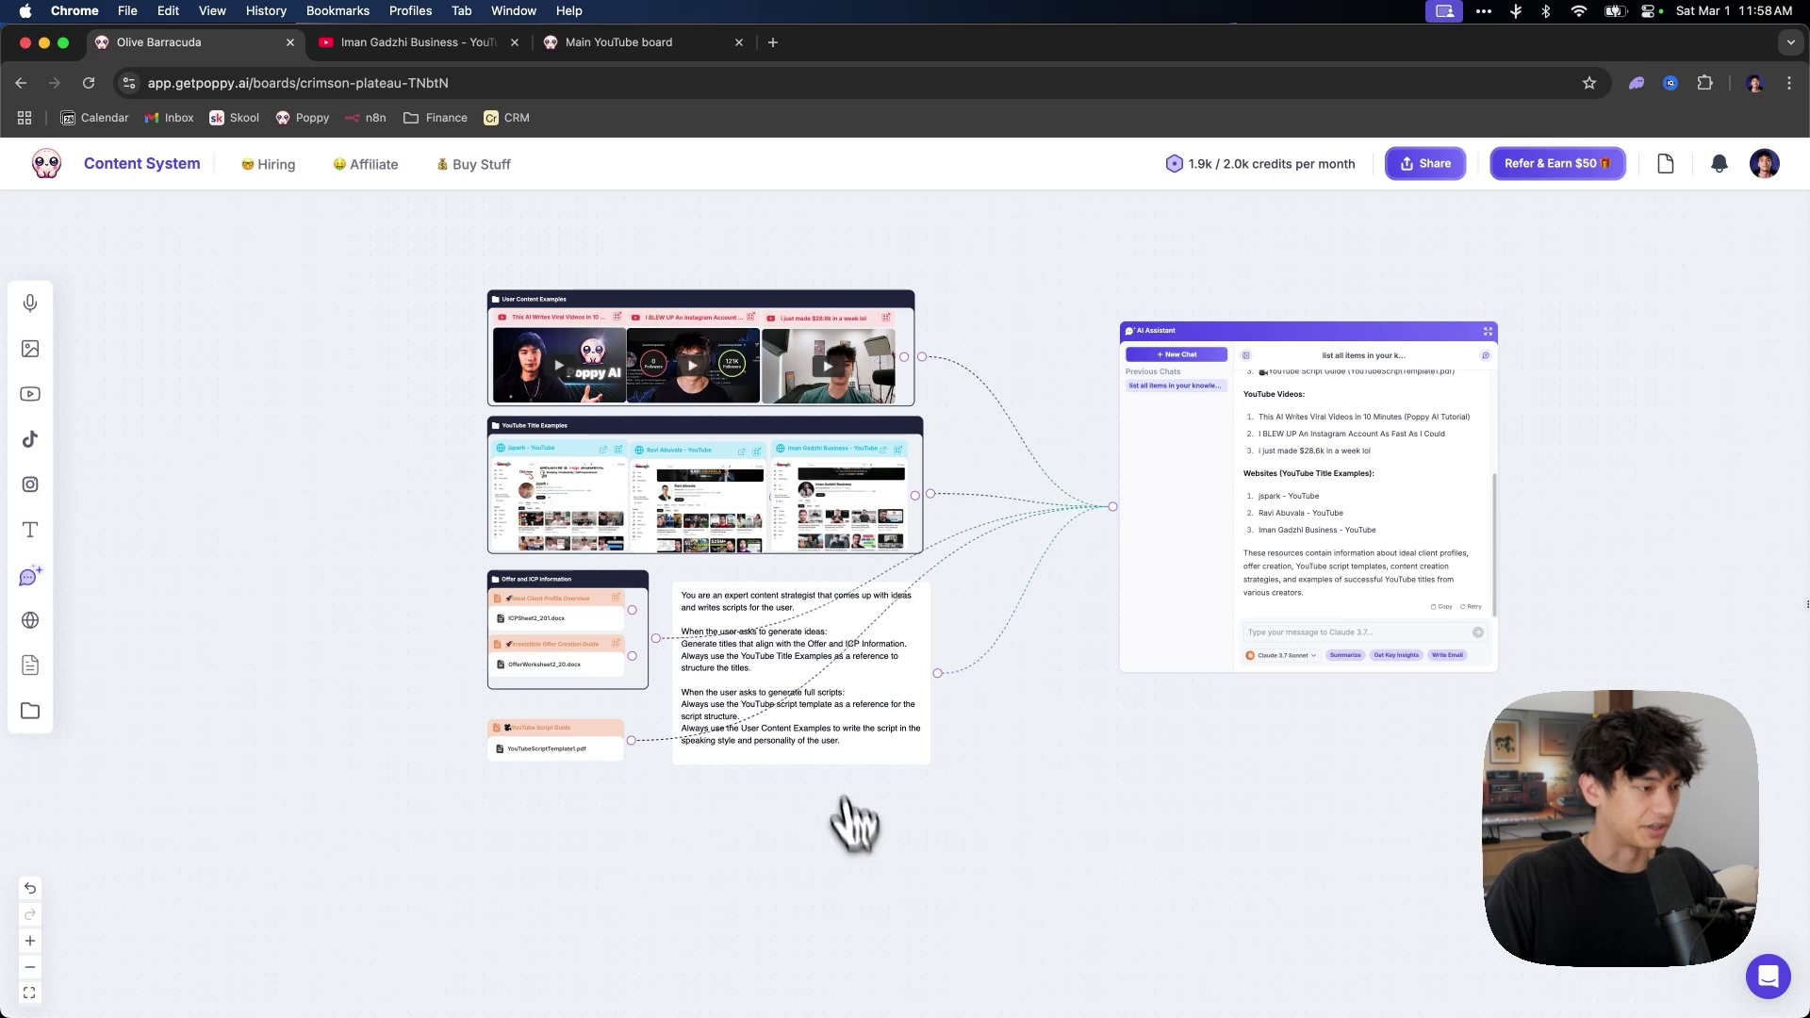
pyautogui.click(834, 747)
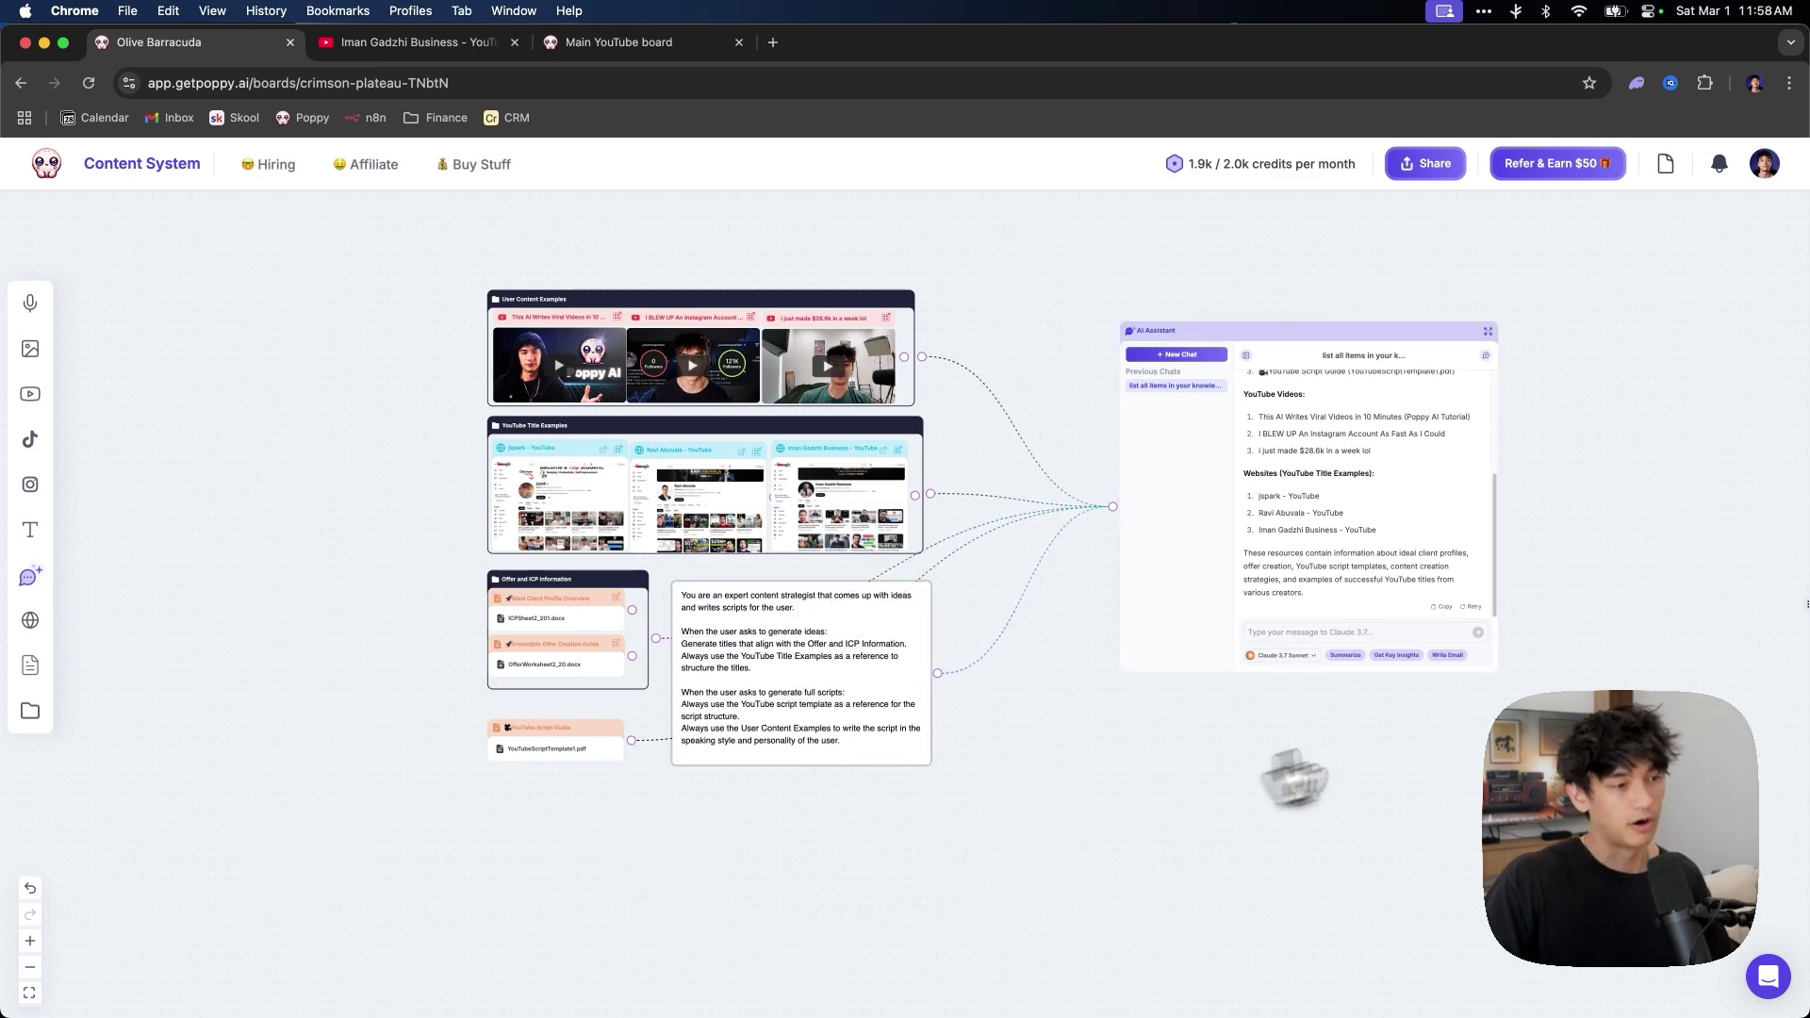
pyautogui.click(1346, 585)
pyautogui.click(1346, 585)
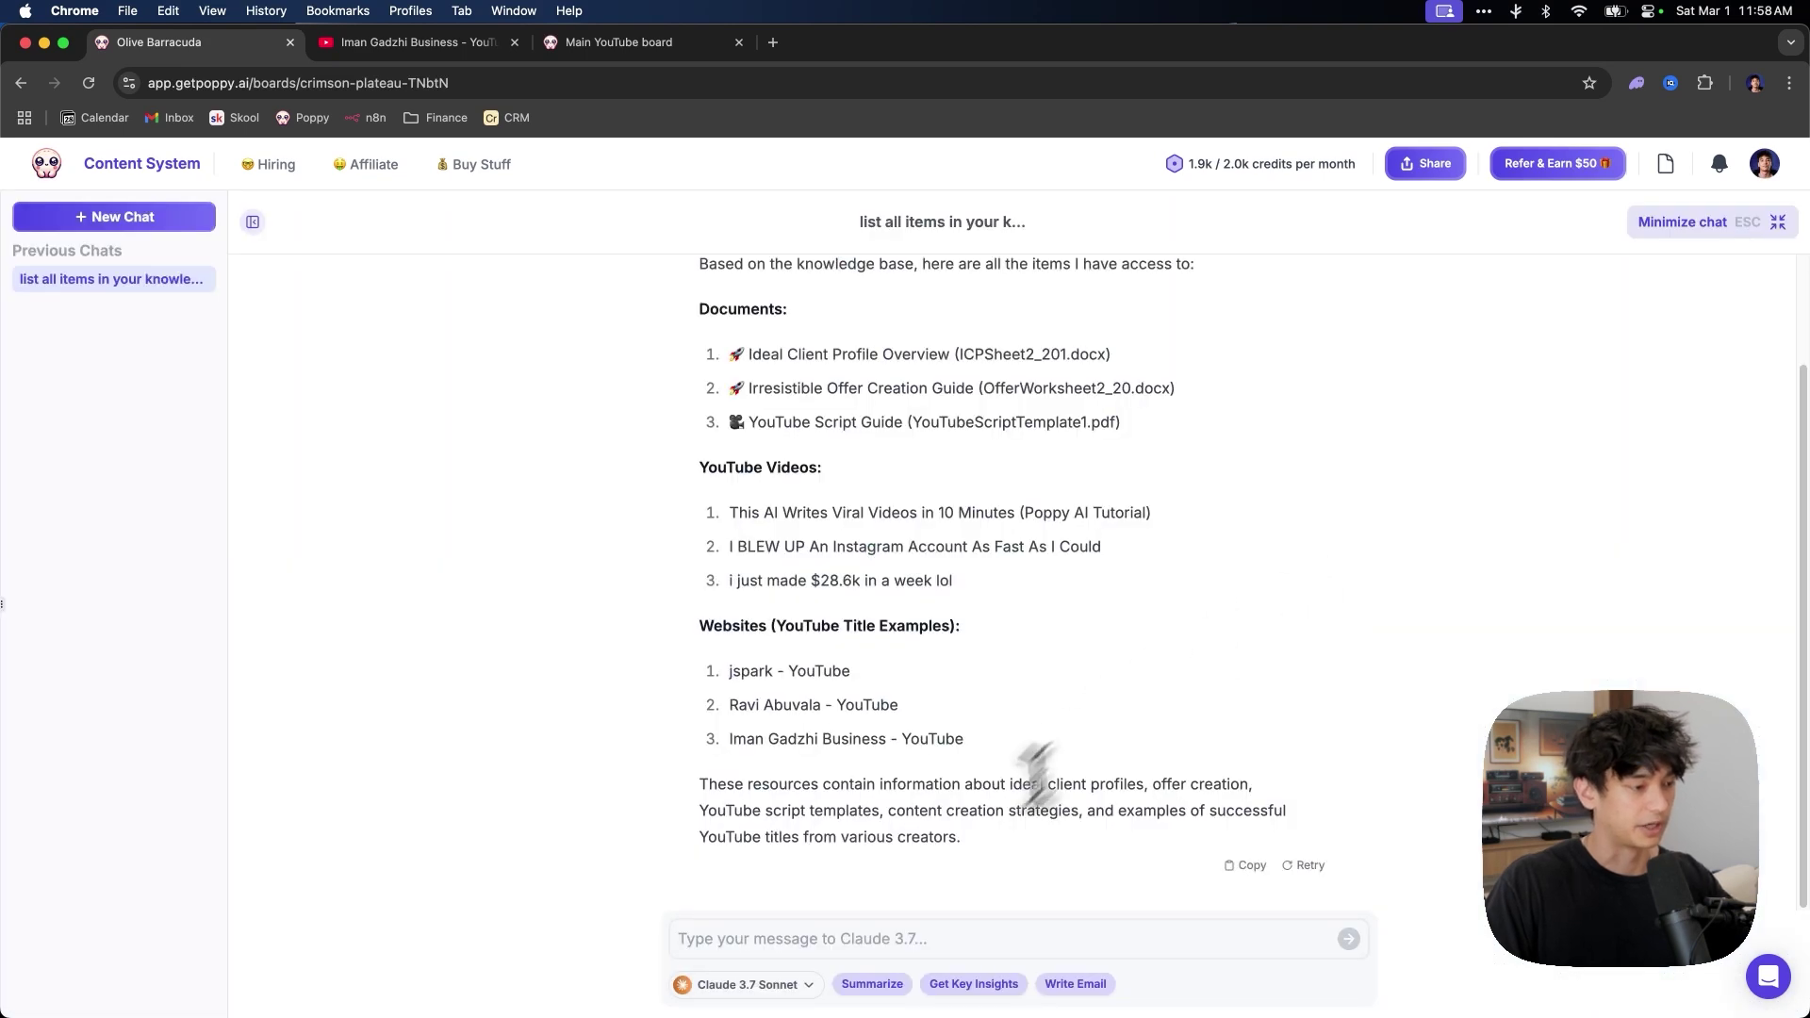
pyautogui.click(922, 926)
# Ask the chat to 'generate 10 ideas for my next youtube video'
pyautogui.write('generate')
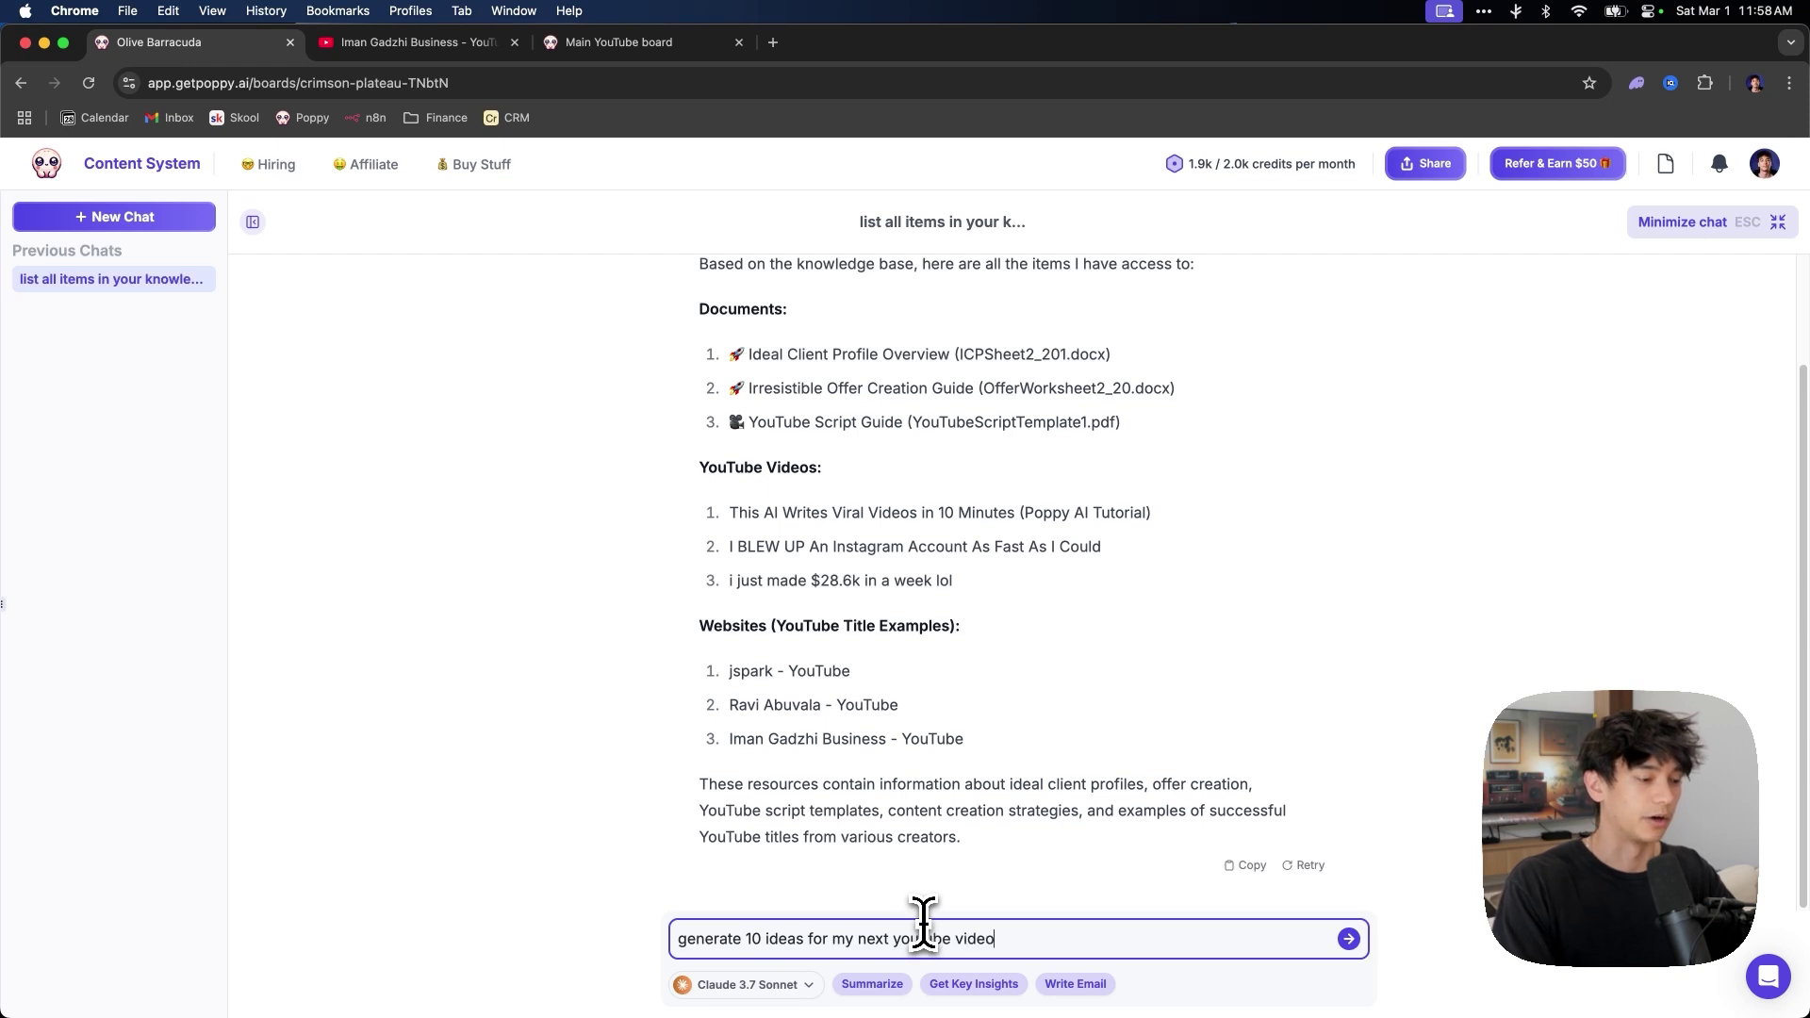
pyautogui.write('10 ideas for my next youtube video')
pyautogui.press('Return')
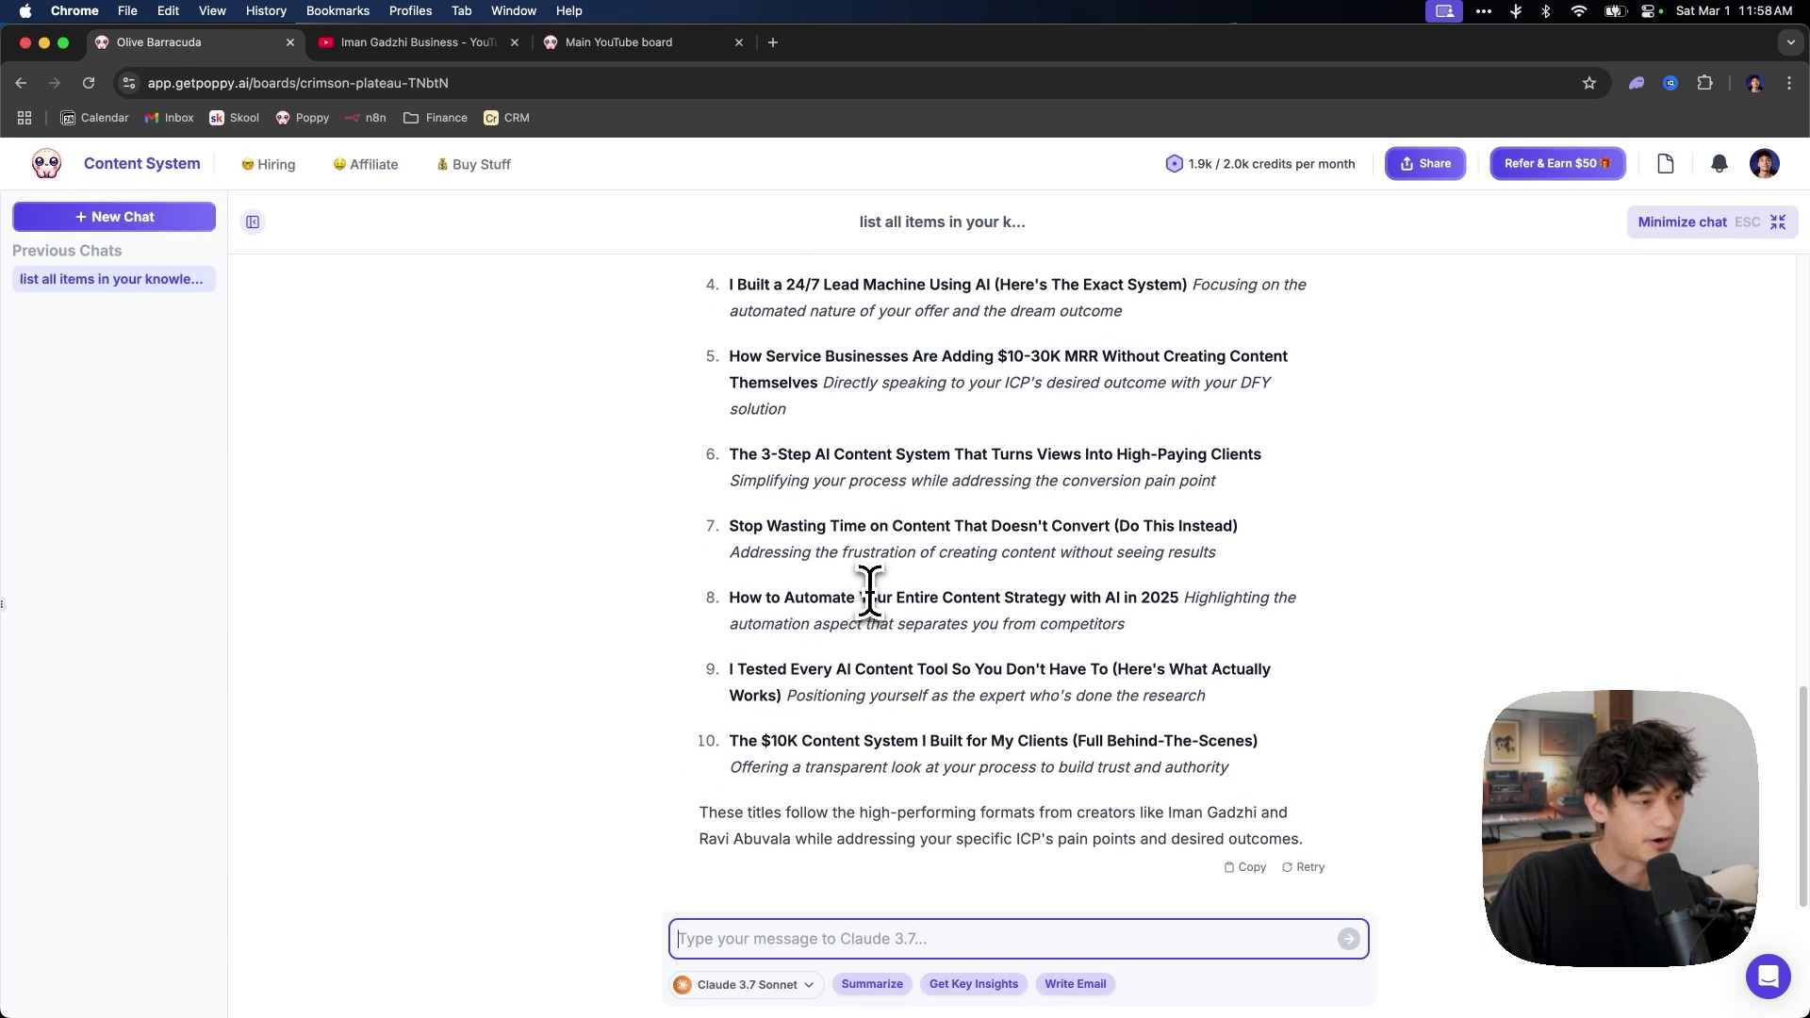
# Review the first five generated video titles, highlighting each one
pyautogui.scroll(2, 869, 594)
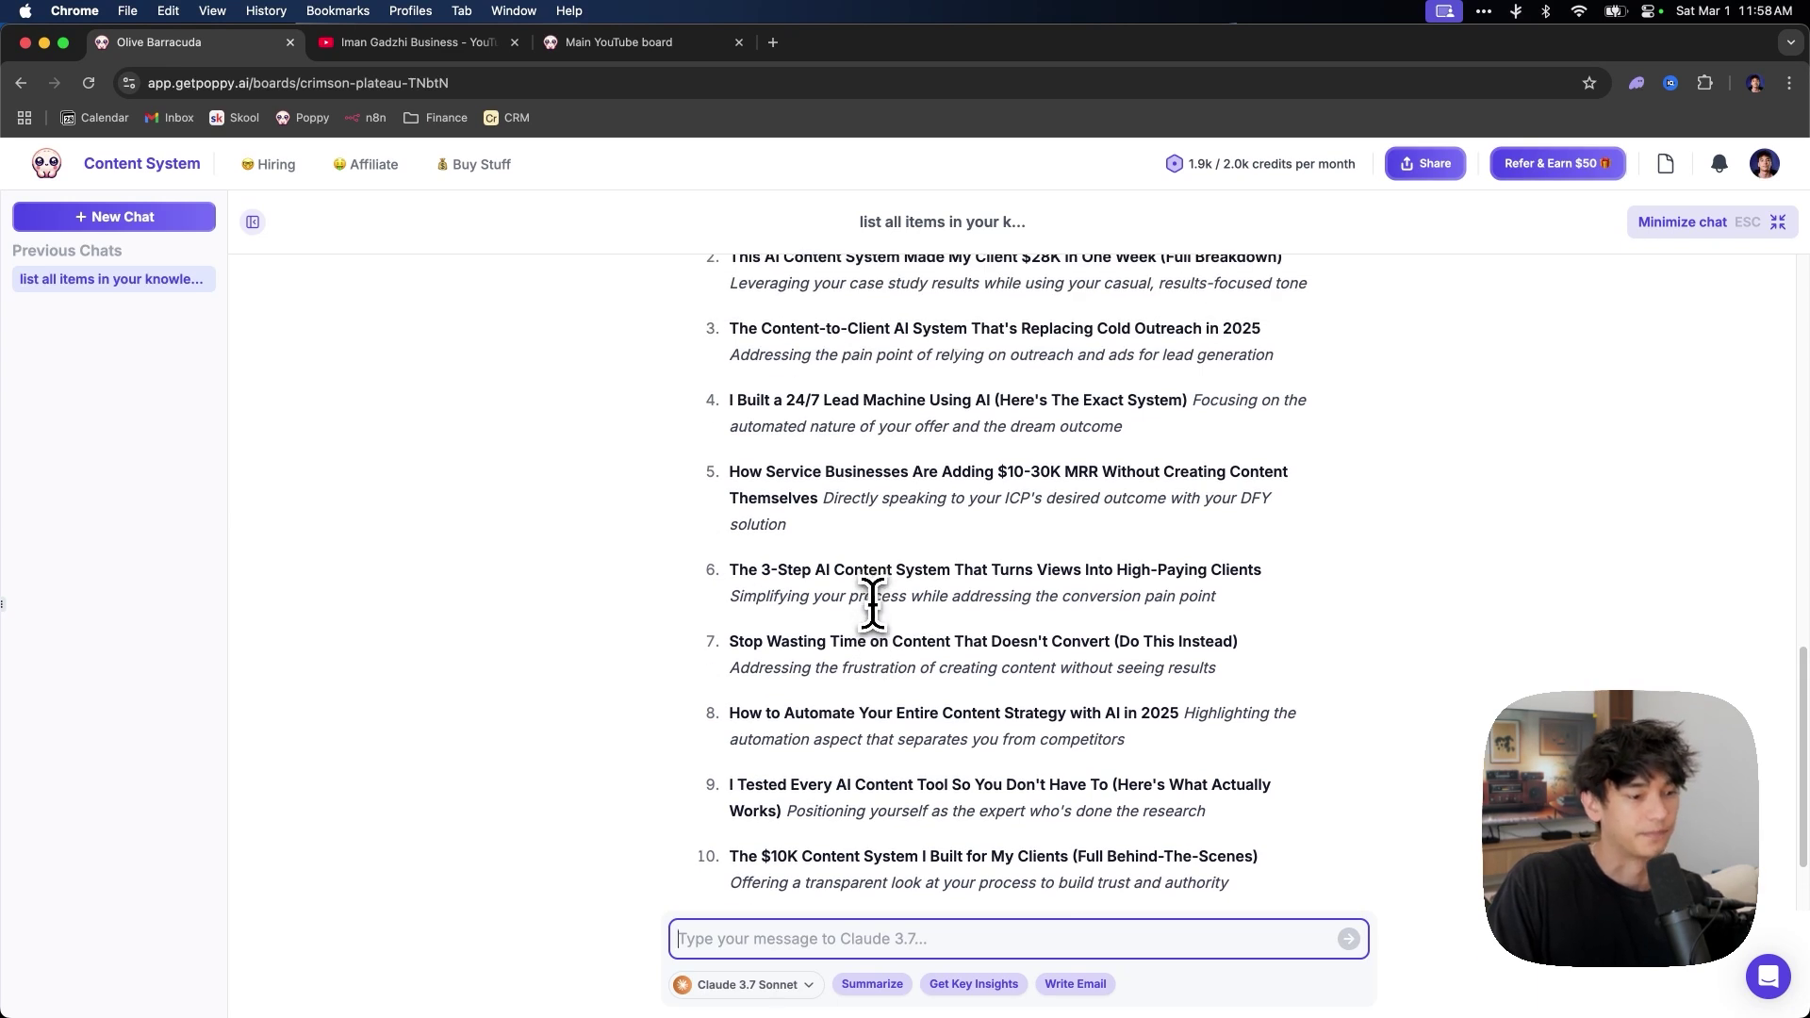
pyautogui.scroll(2, 872, 604)
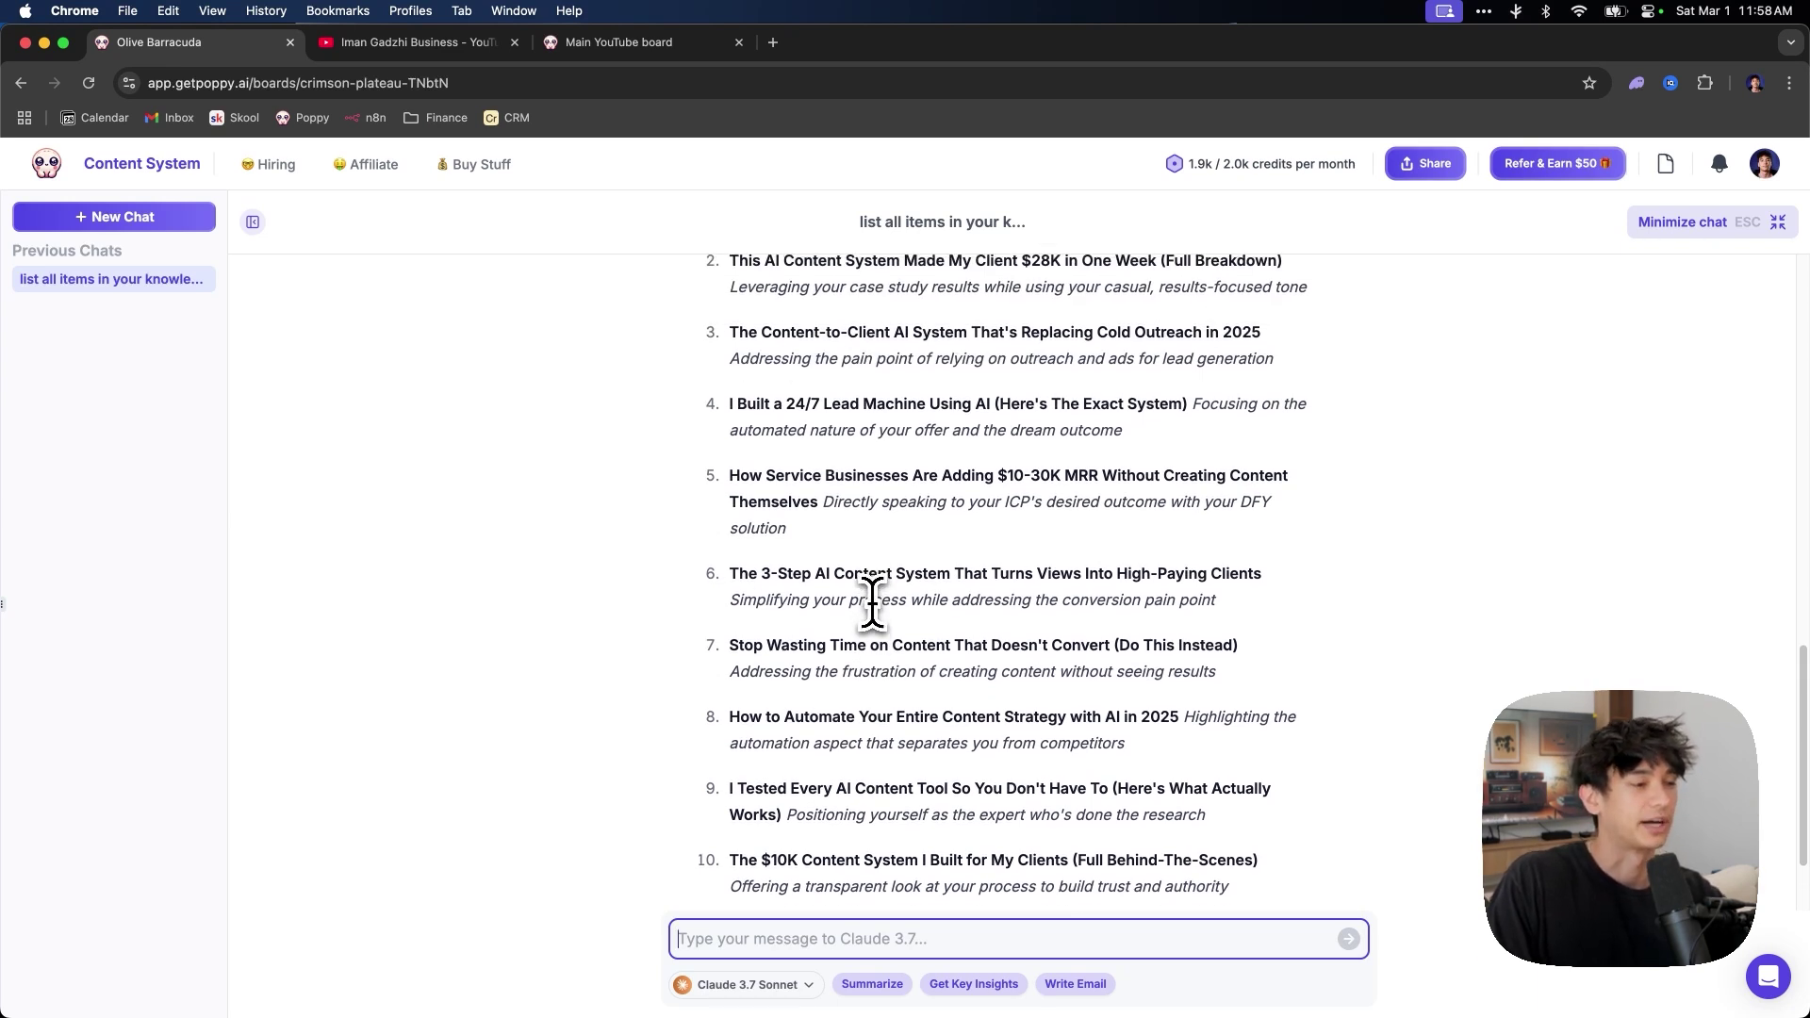
pyautogui.scroll(1, 873, 604)
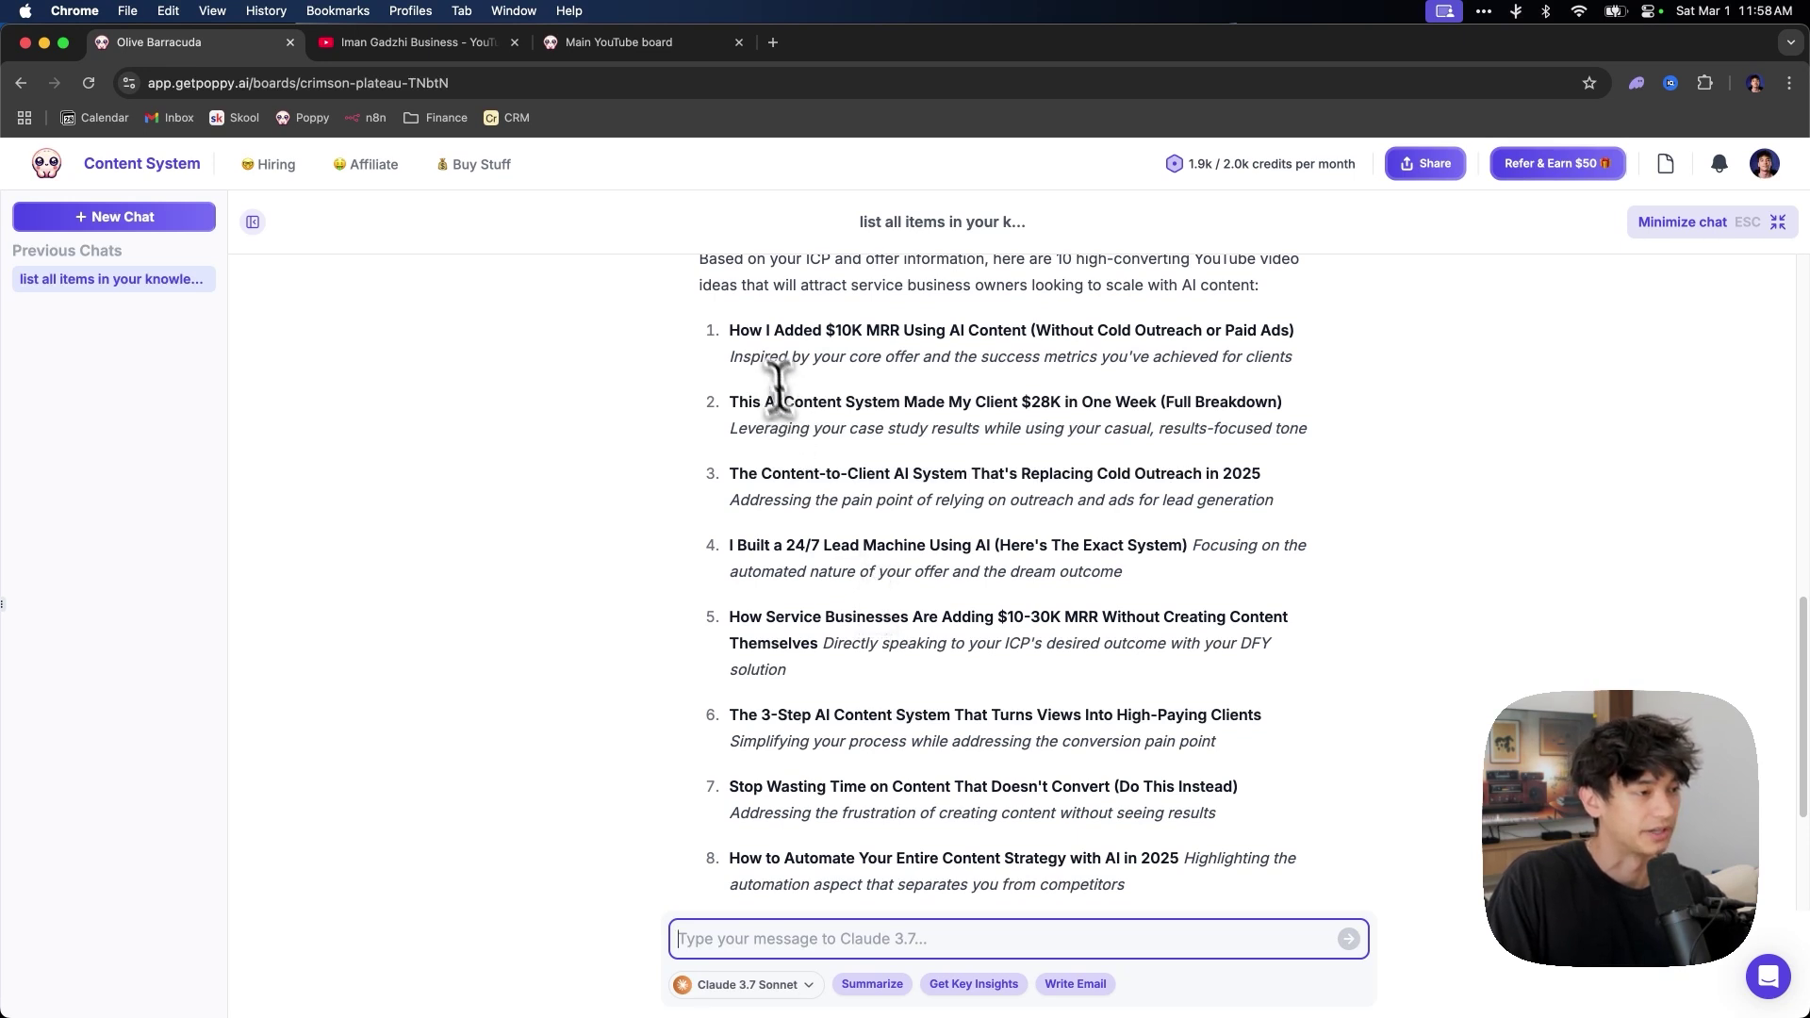
pyautogui.moveTo(736, 332); pyautogui.dragTo(1304, 335)
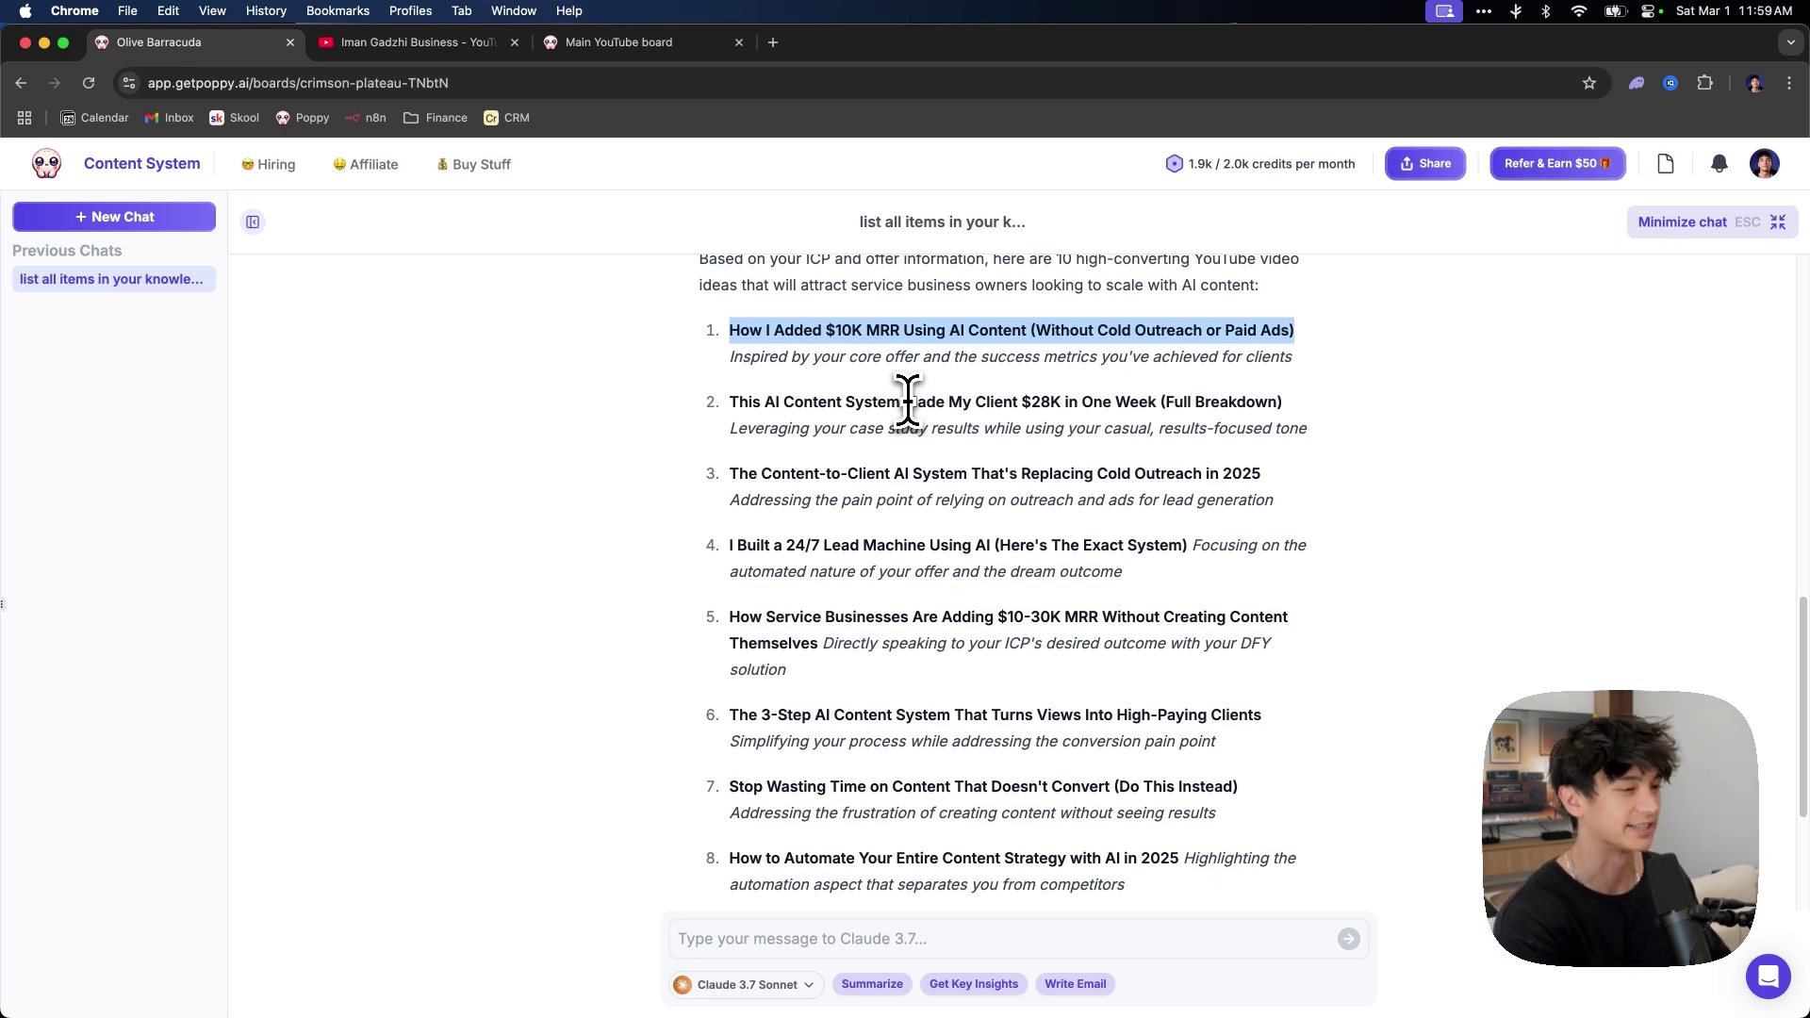
pyautogui.moveTo(775, 402); pyautogui.dragTo(1241, 393)
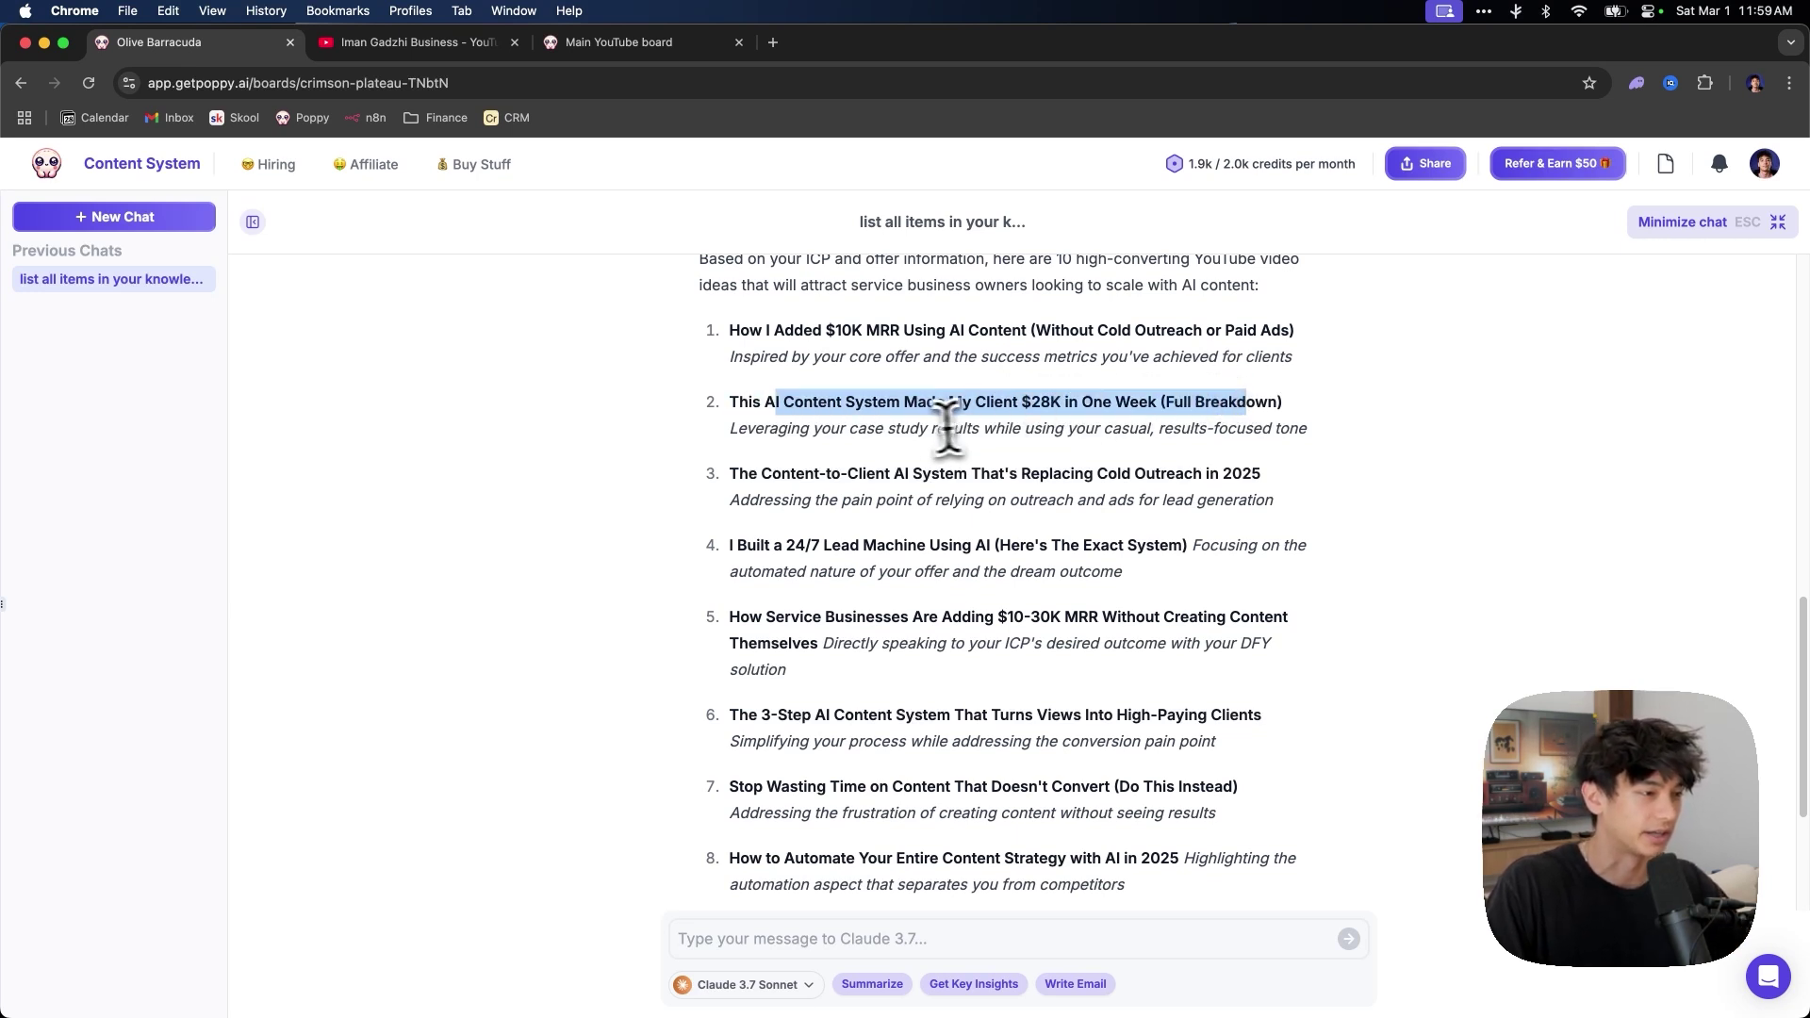
pyautogui.moveTo(850, 429); pyautogui.dragTo(1002, 422)
pyautogui.moveTo(752, 473); pyautogui.dragTo(1258, 471)
pyautogui.moveTo(787, 545); pyautogui.dragTo(1158, 556)
pyautogui.moveTo(803, 617); pyautogui.dragTo(1155, 624)
pyautogui.click(980, 677)
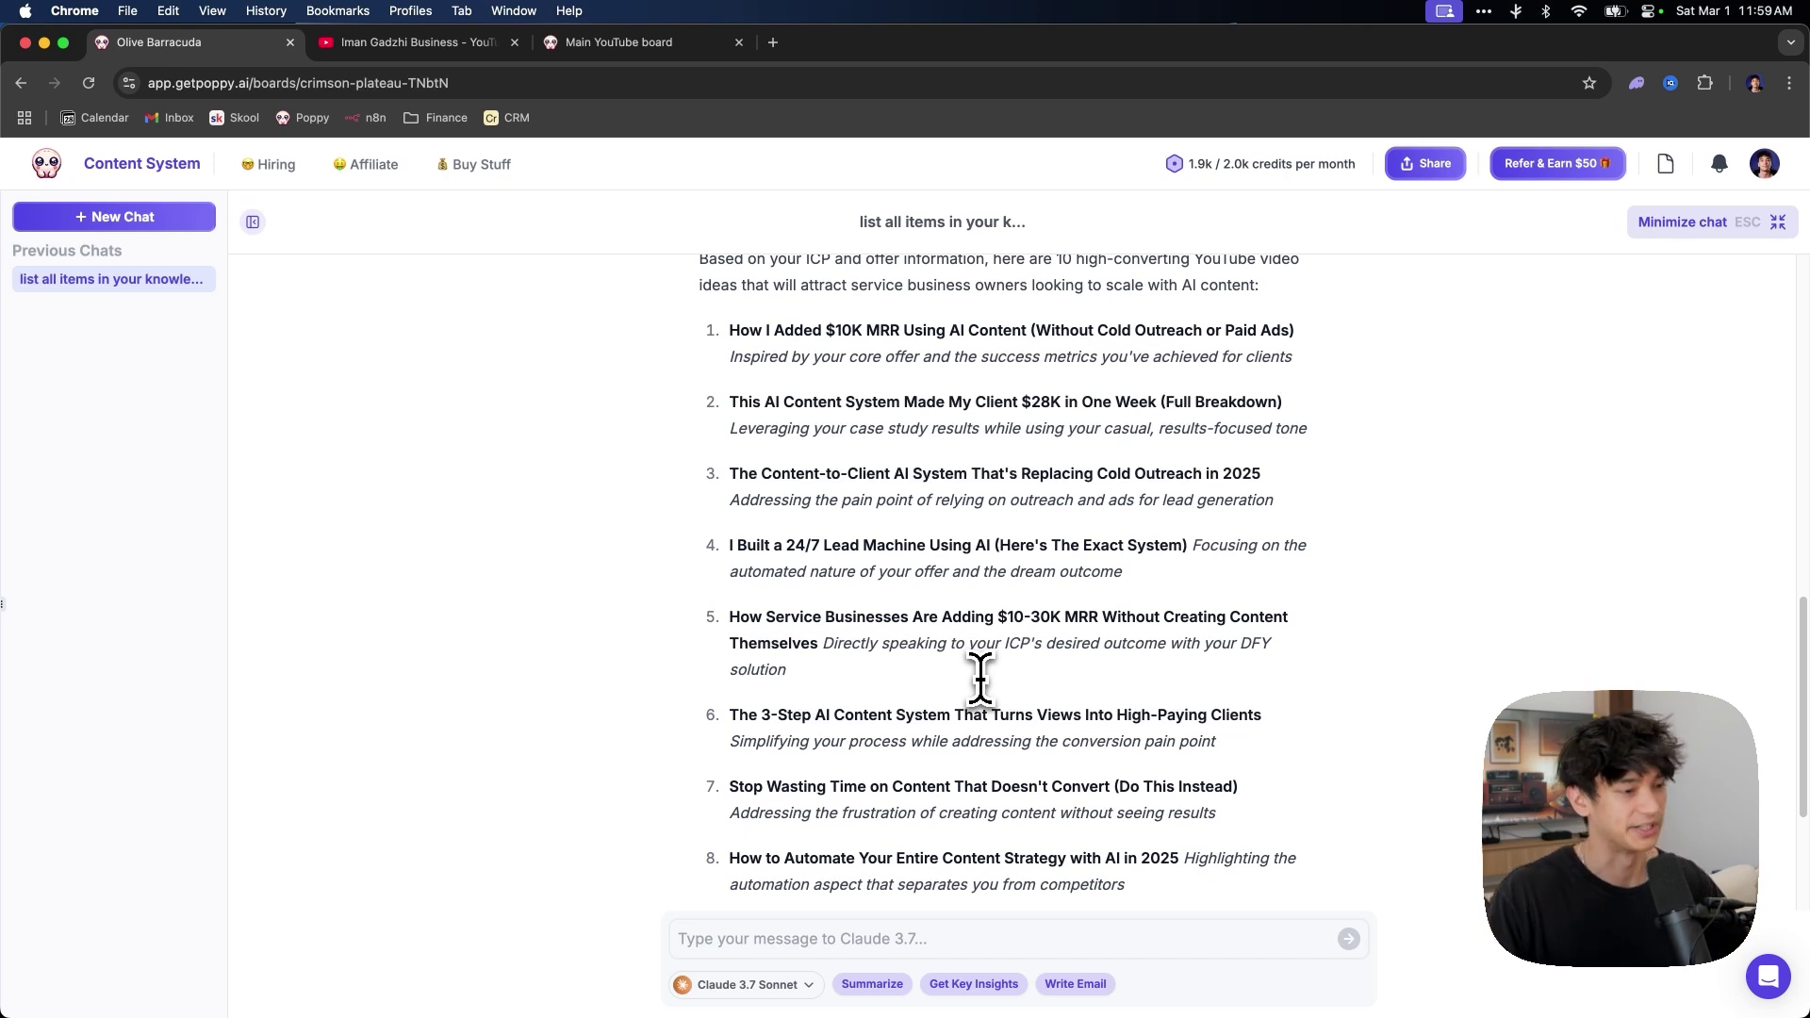
# Scroll through the remaining ideas and select the eighth idea's title to reuse
pyautogui.scroll(-2, 978, 626)
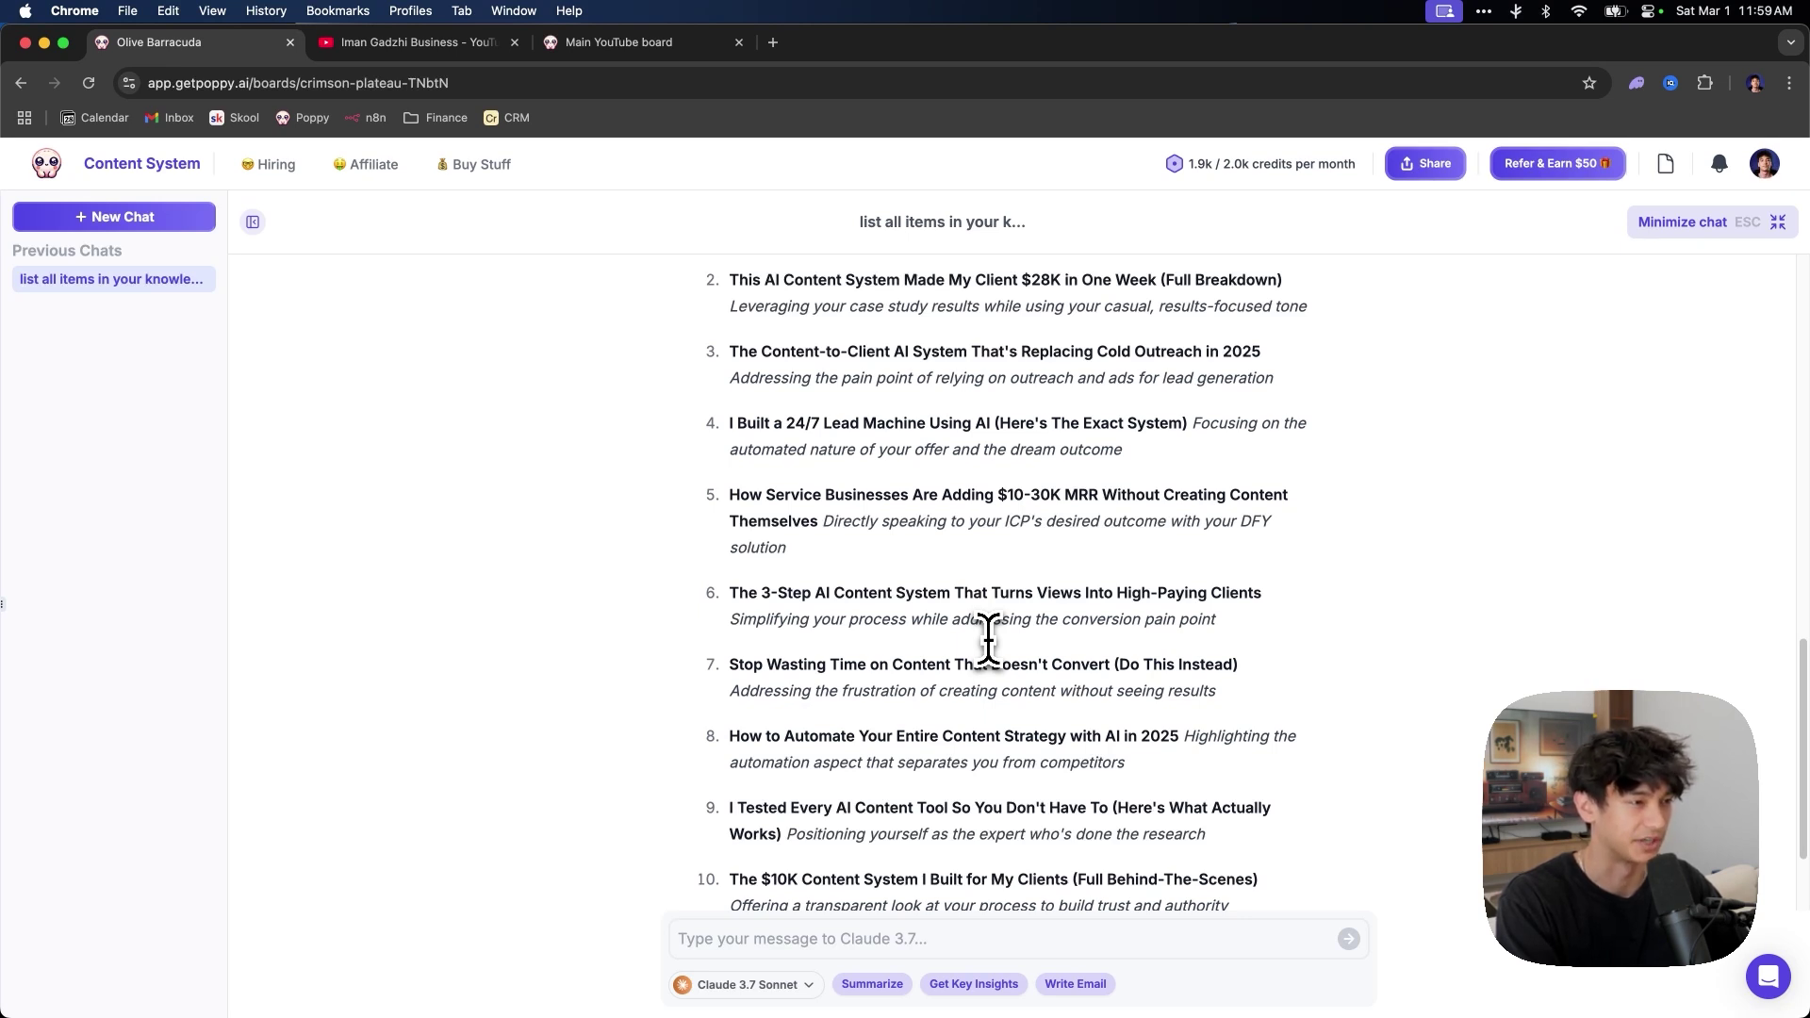
pyautogui.scroll(-3, 988, 641)
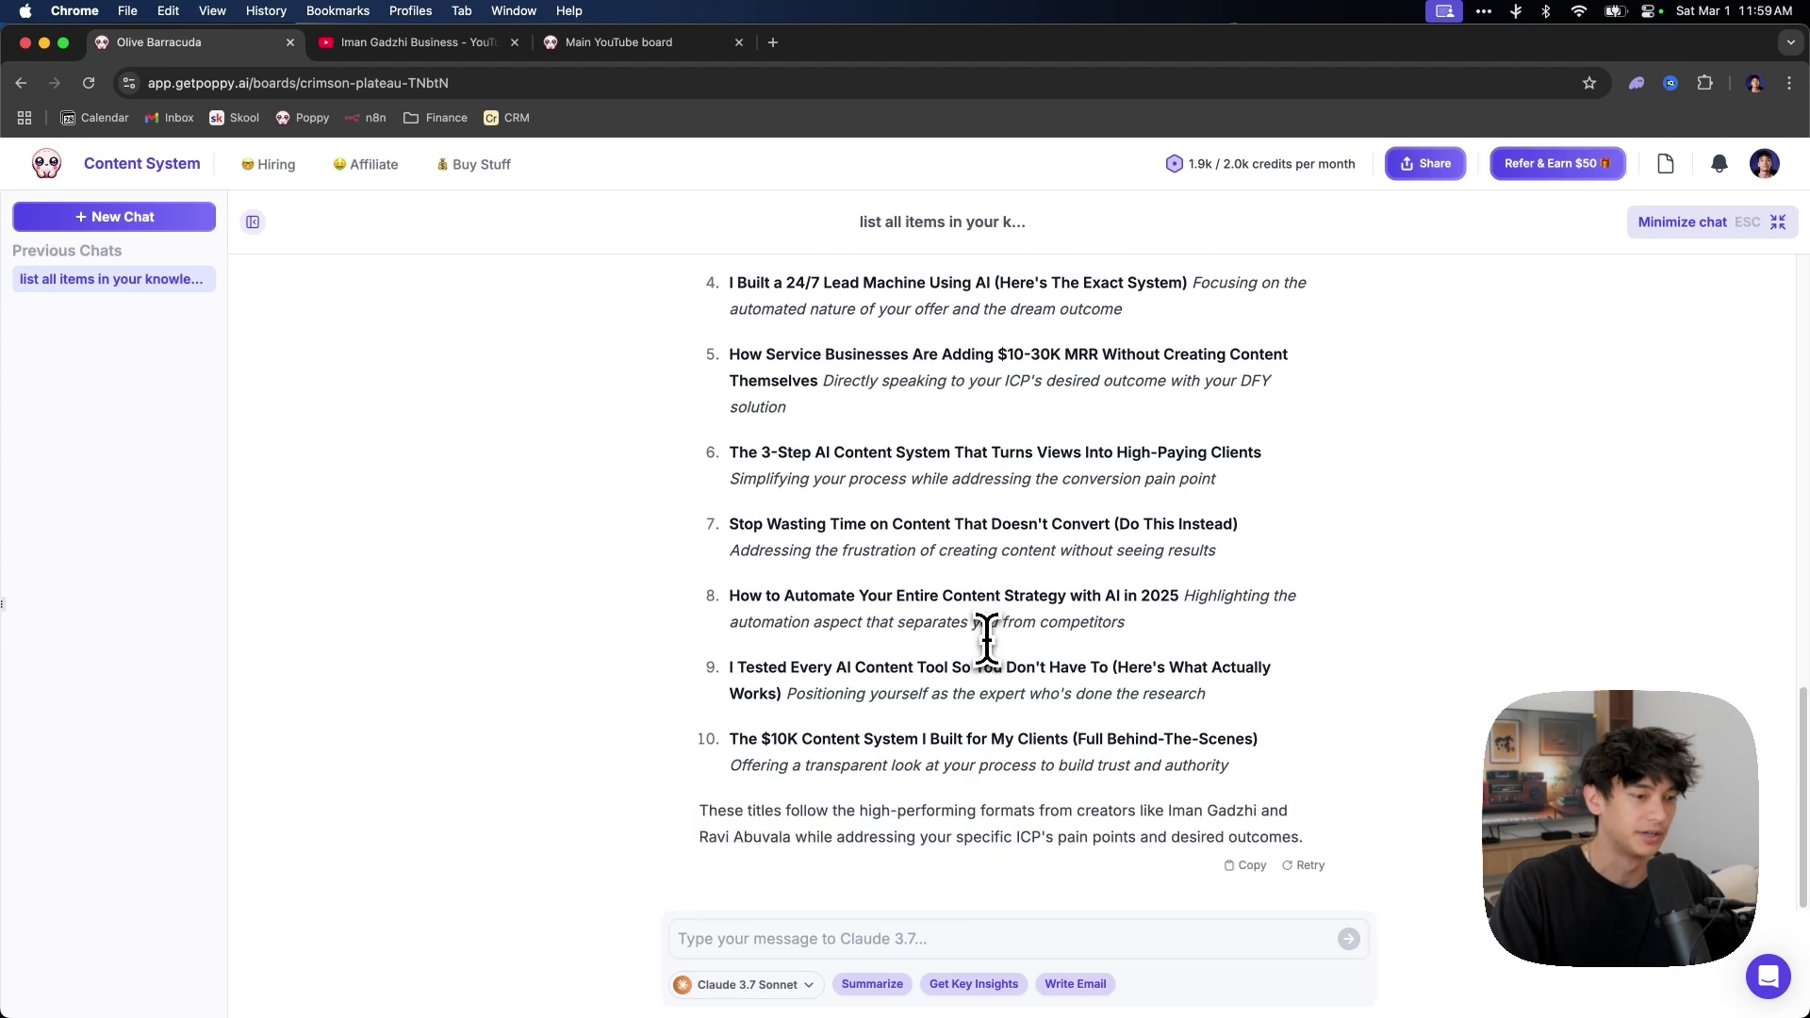
pyautogui.click(767, 941)
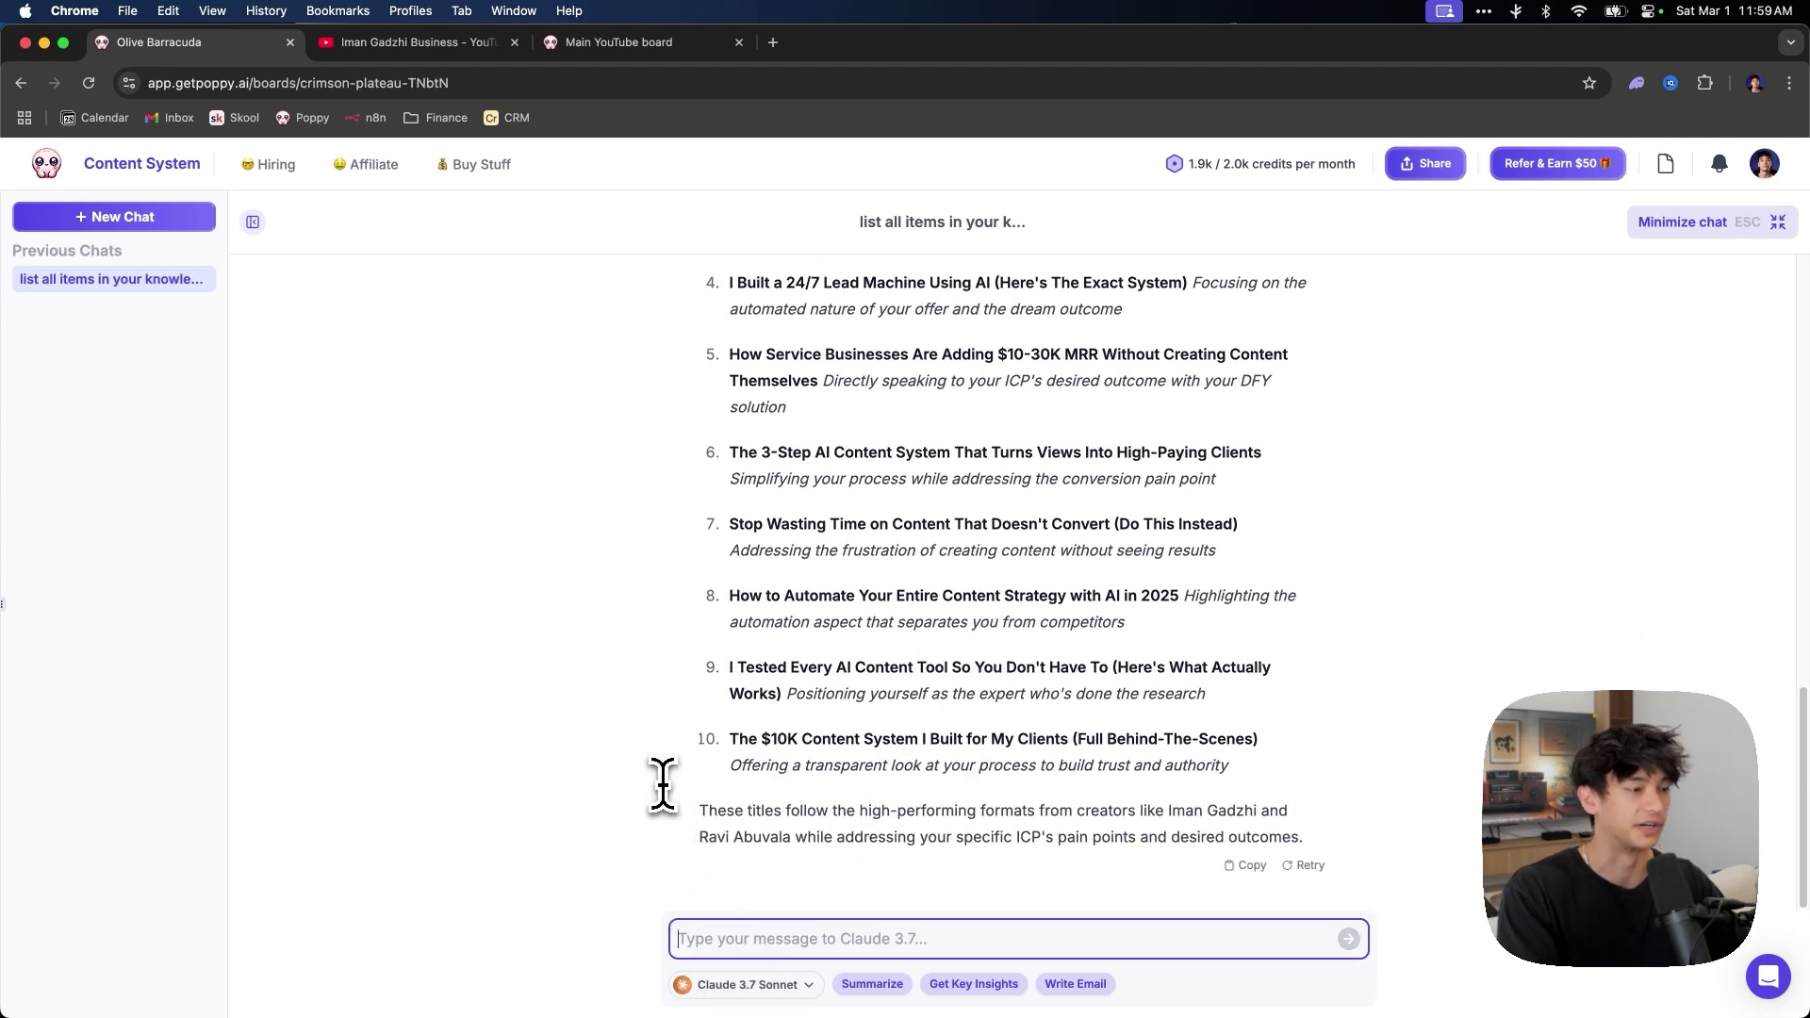
pyautogui.moveTo(730, 596); pyautogui.dragTo(1178, 596)
pyautogui.press('super+c')
# Send the pasted eighth idea title with 'Script this out' below it
pyautogui.click(894, 933)
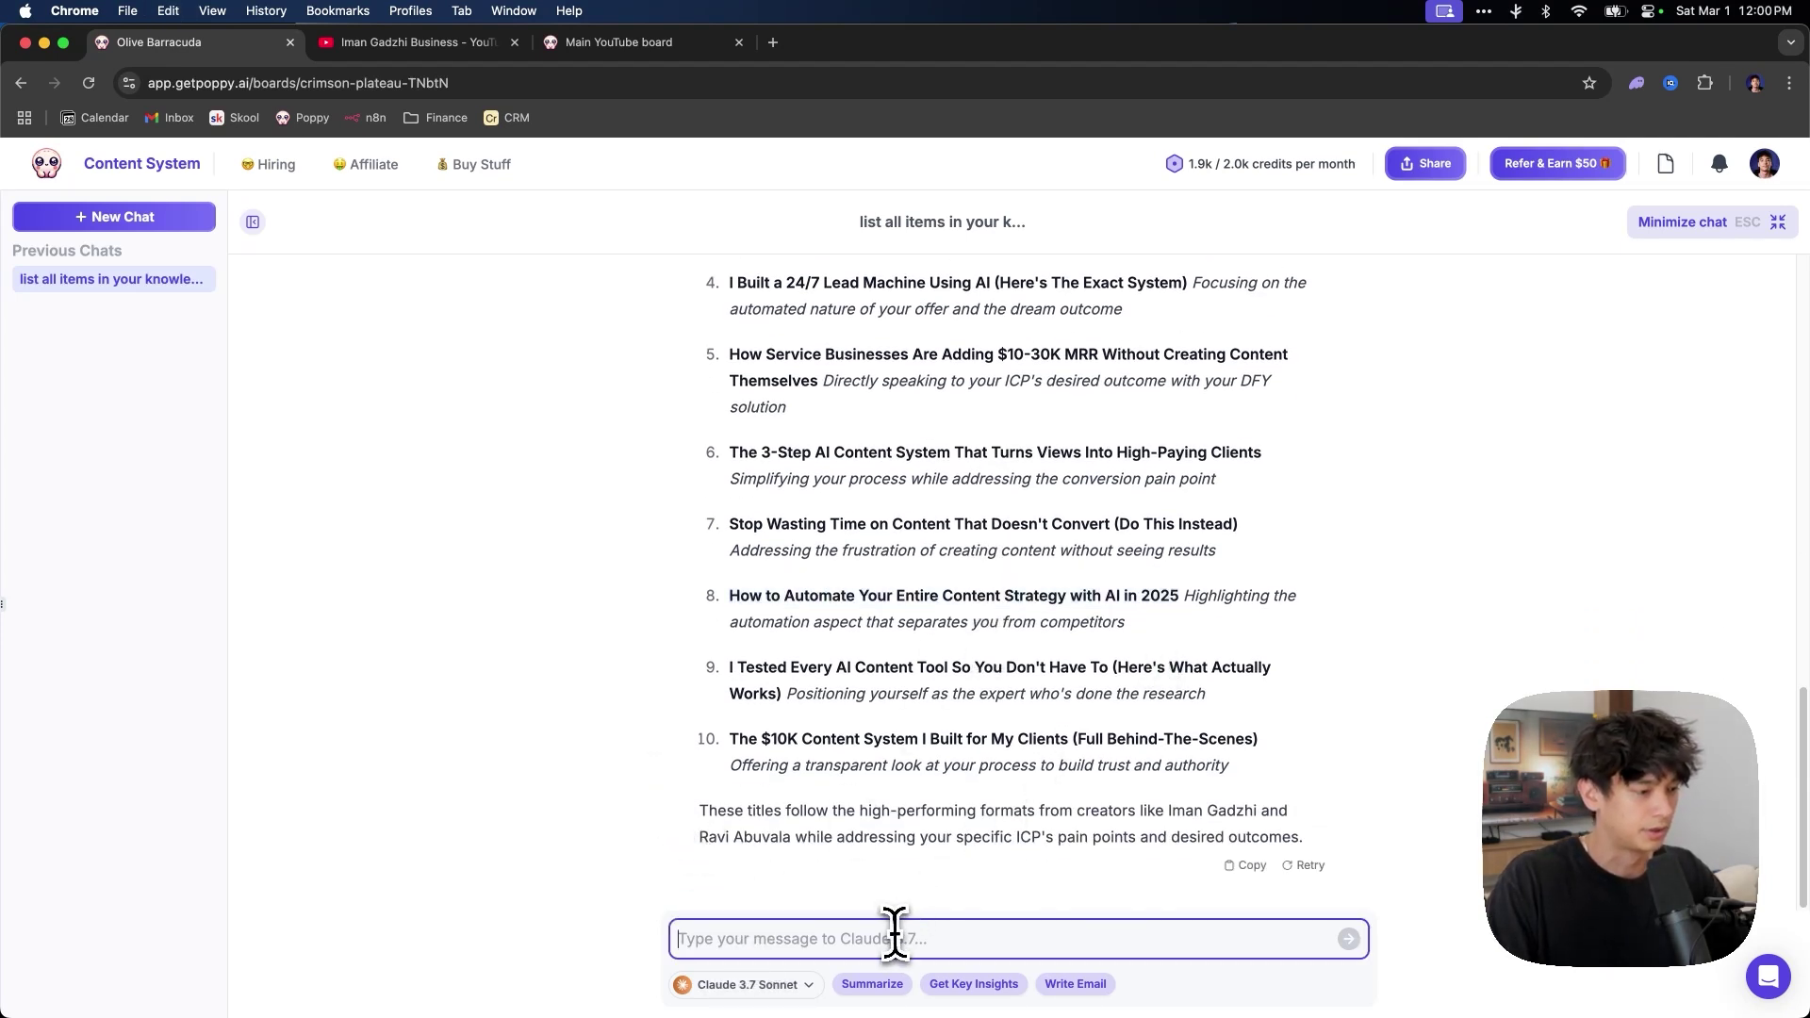
pyautogui.press('super+v')
pyautogui.hotkey('shift', 'Return')
pyautogui.hotkey('shift', 'Return')
pyautogui.write('Script this out')
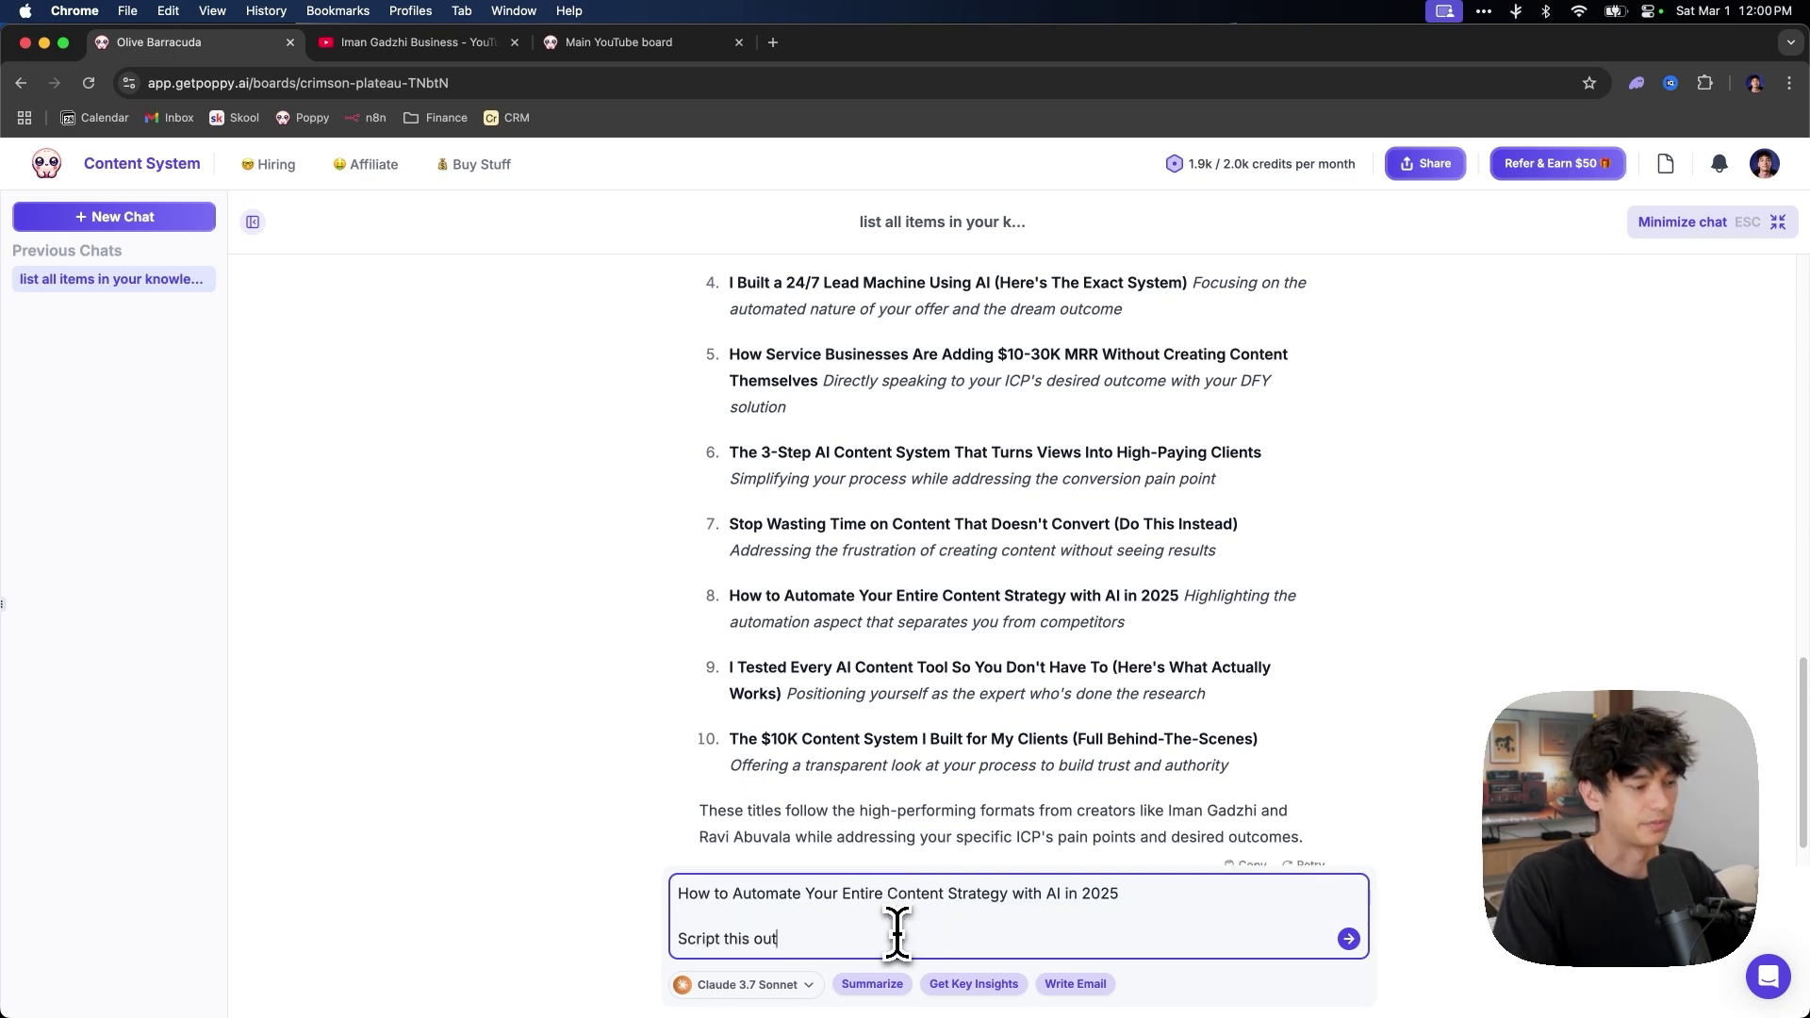
pyautogui.press('Return')
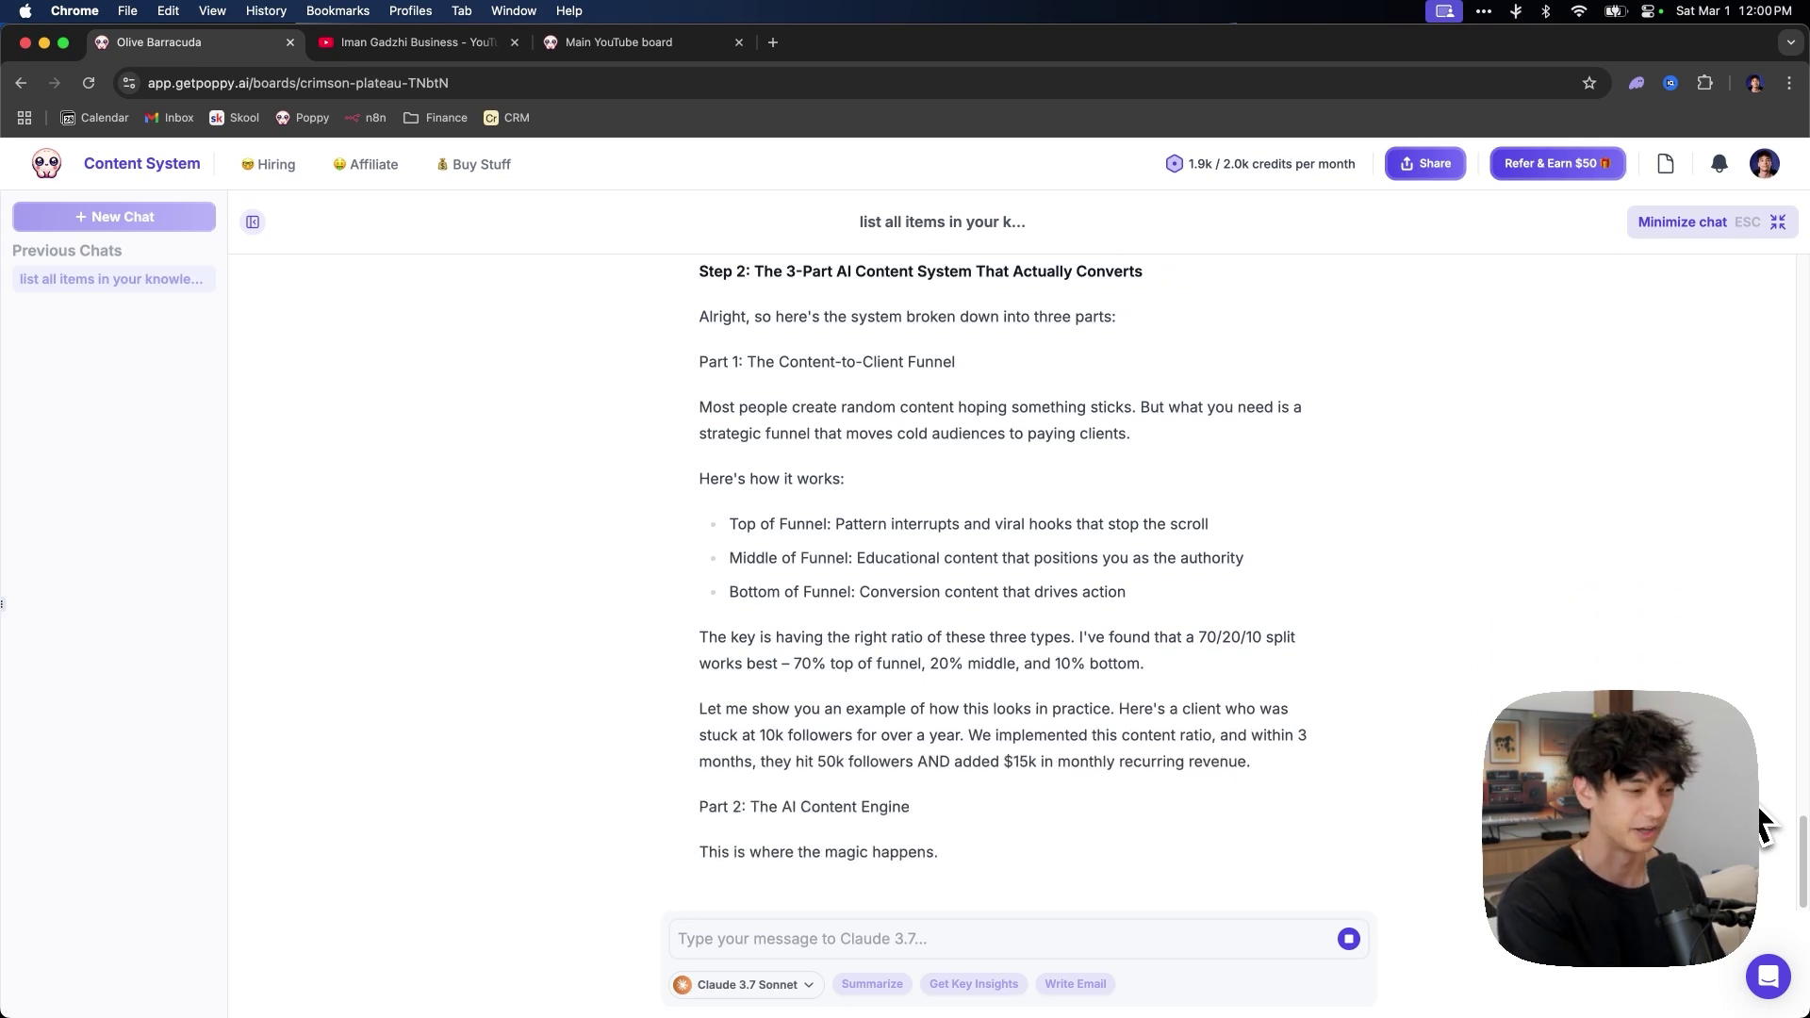
# Review the generated script, then minimize the chat back to the board
pyautogui.scroll(15, 1770, 801)
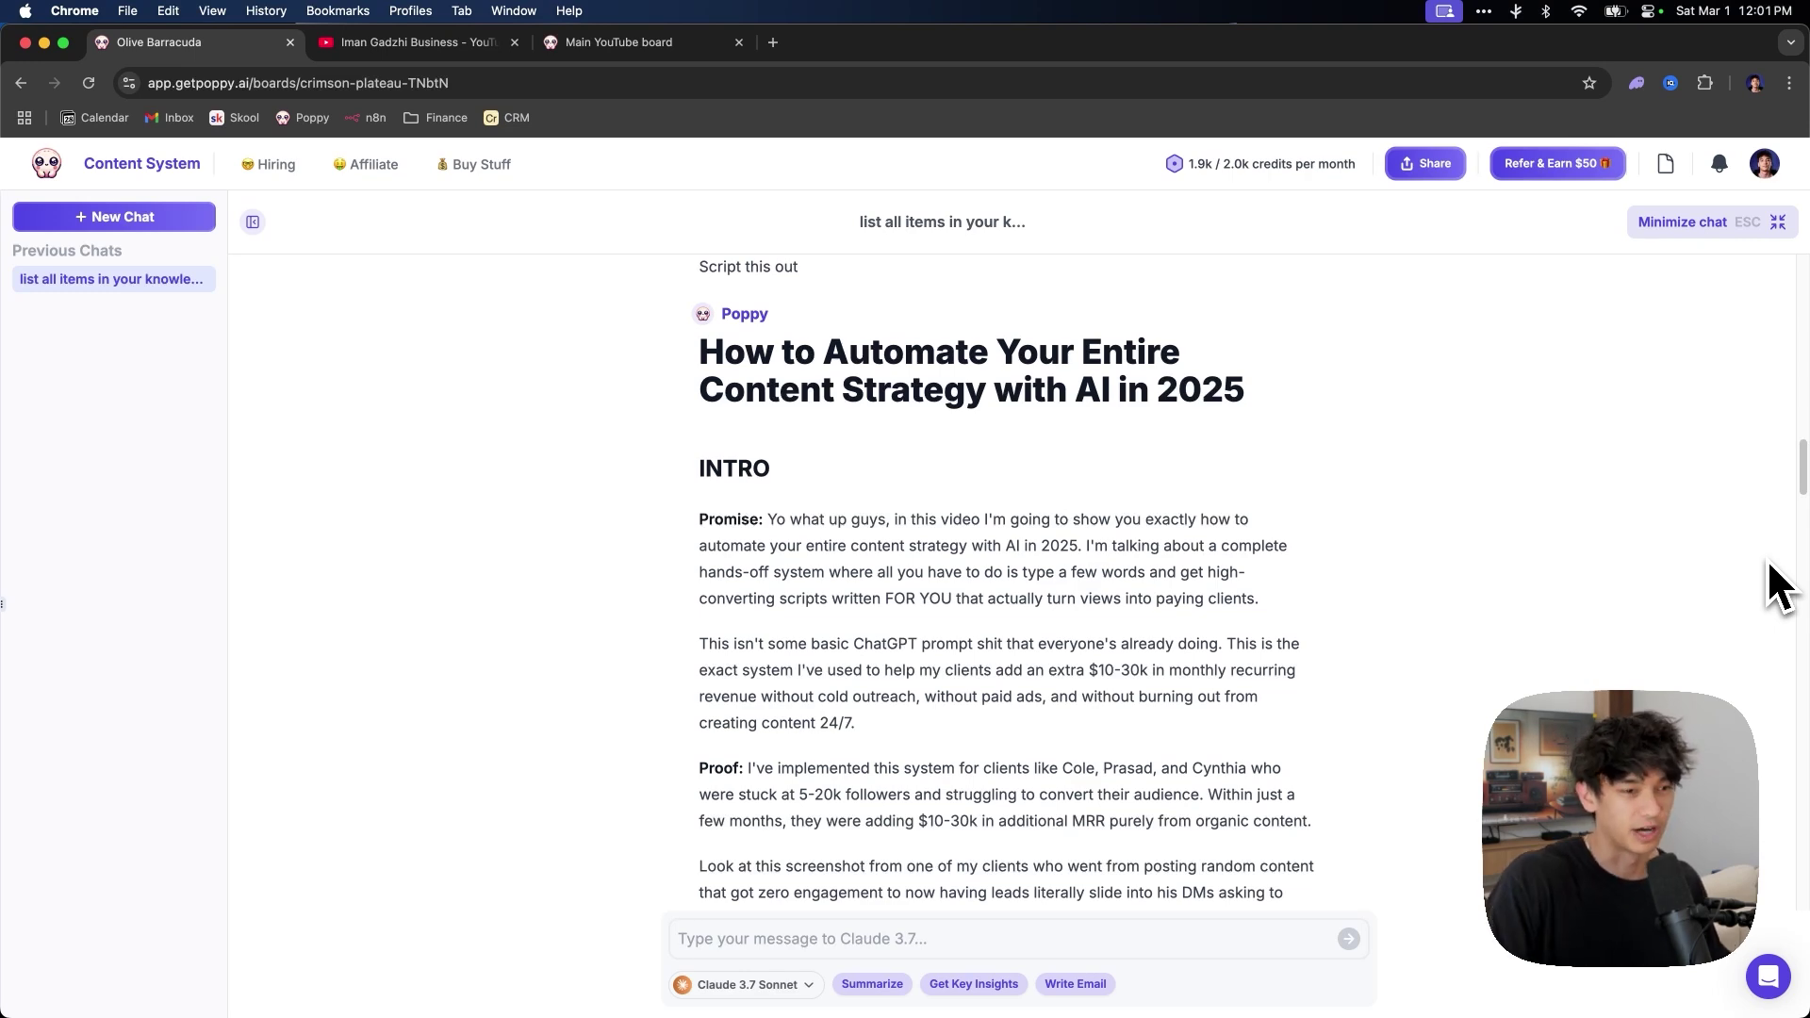
pyautogui.moveTo(1802, 477); pyautogui.dragTo(1794, 726)
pyautogui.press('Escape')
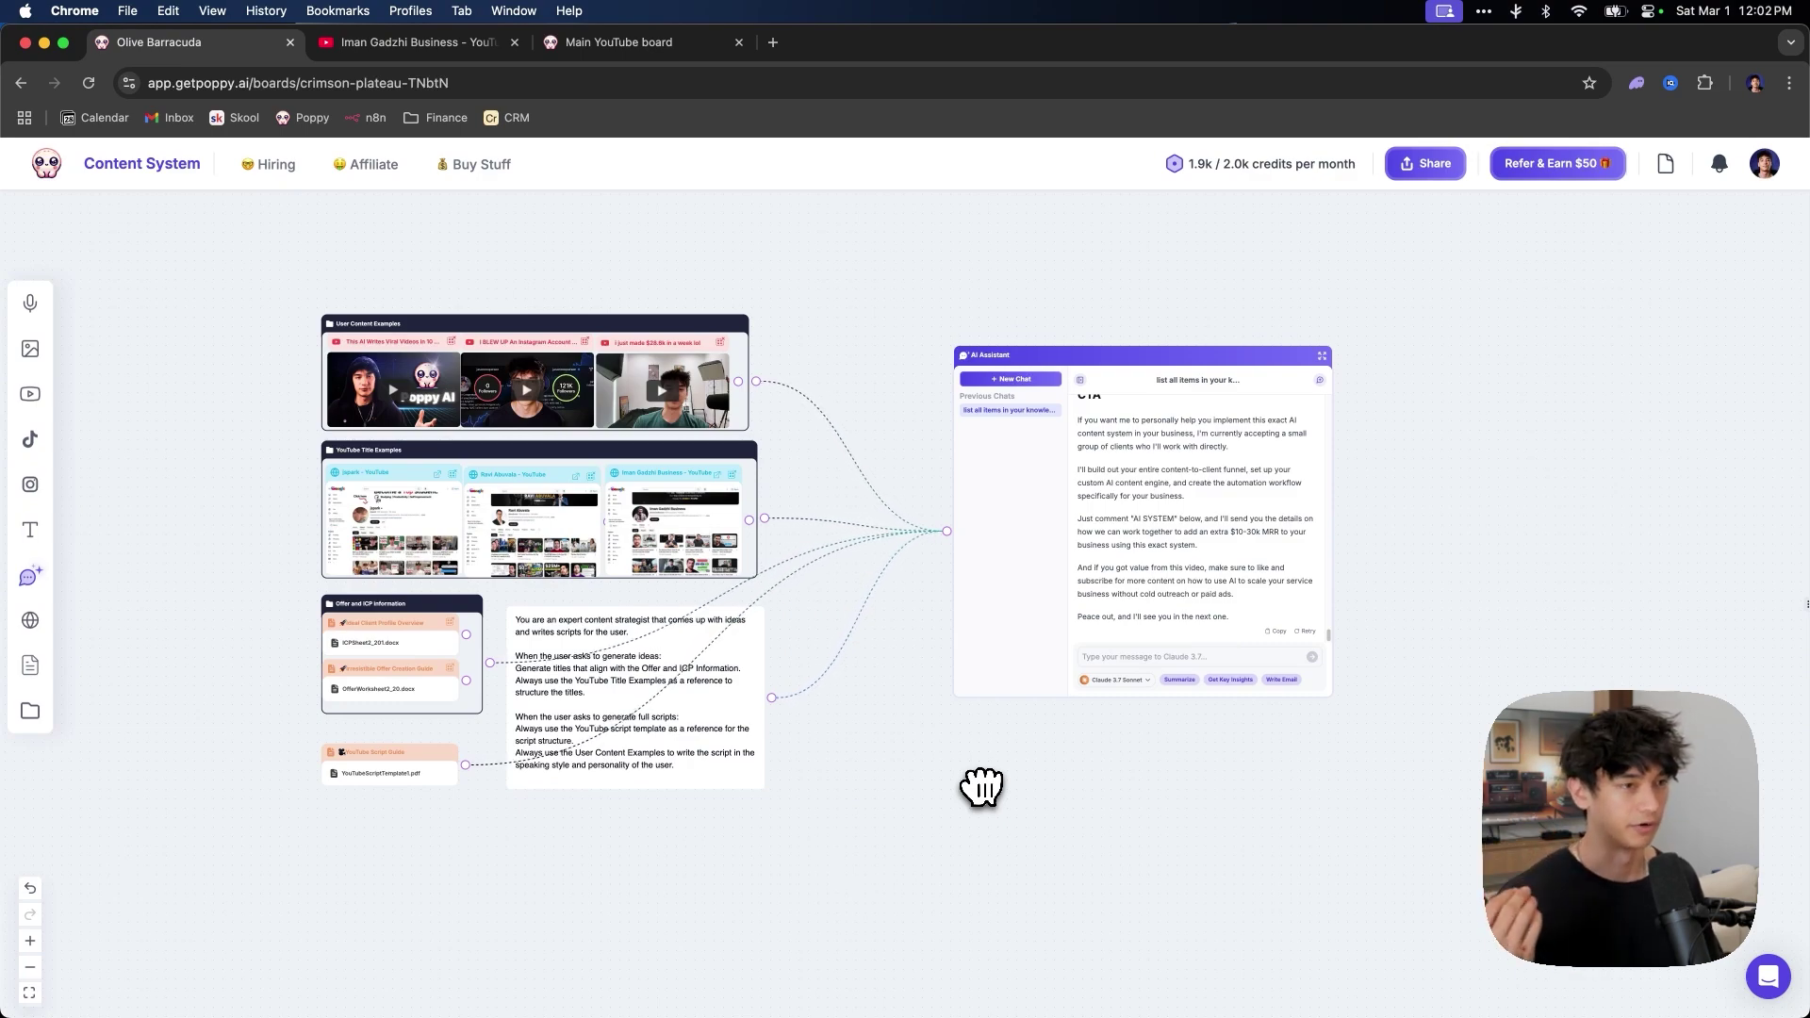
# Expand the chat and send 'Generate 10 different titles for this idea' with the Asian-secret idea
pyautogui.click(1139, 518)
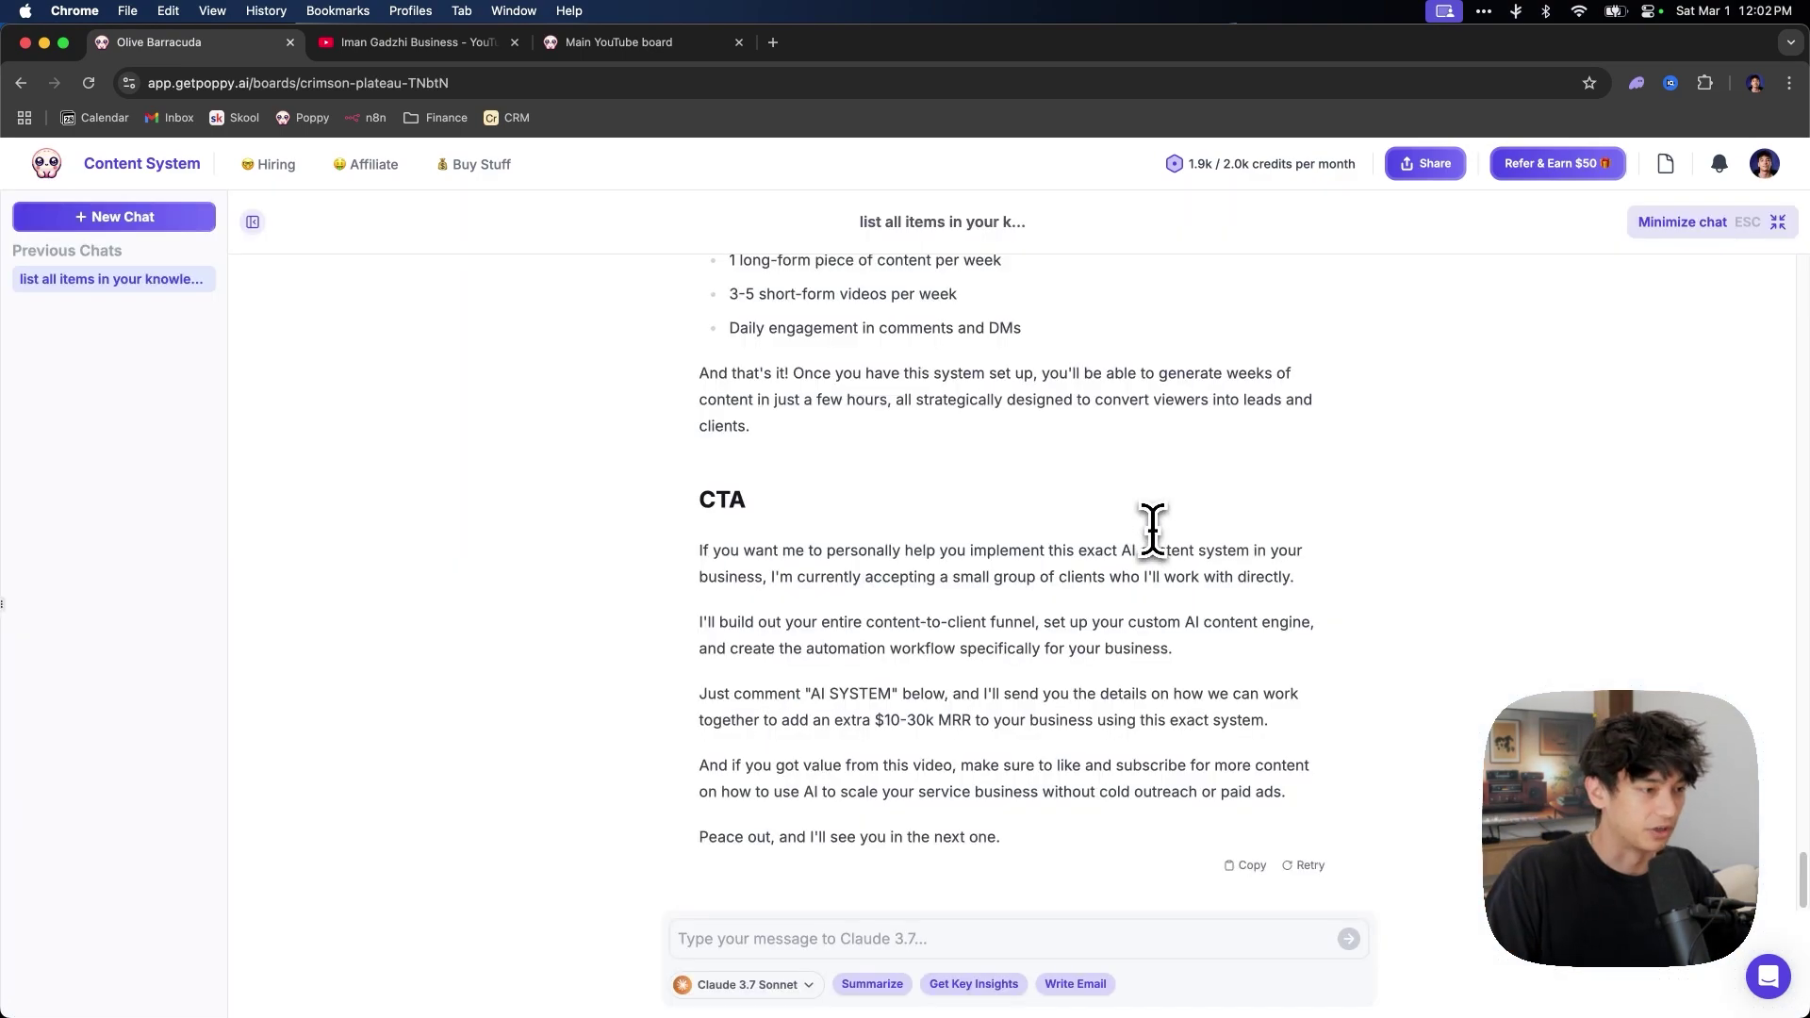
pyautogui.click(883, 939)
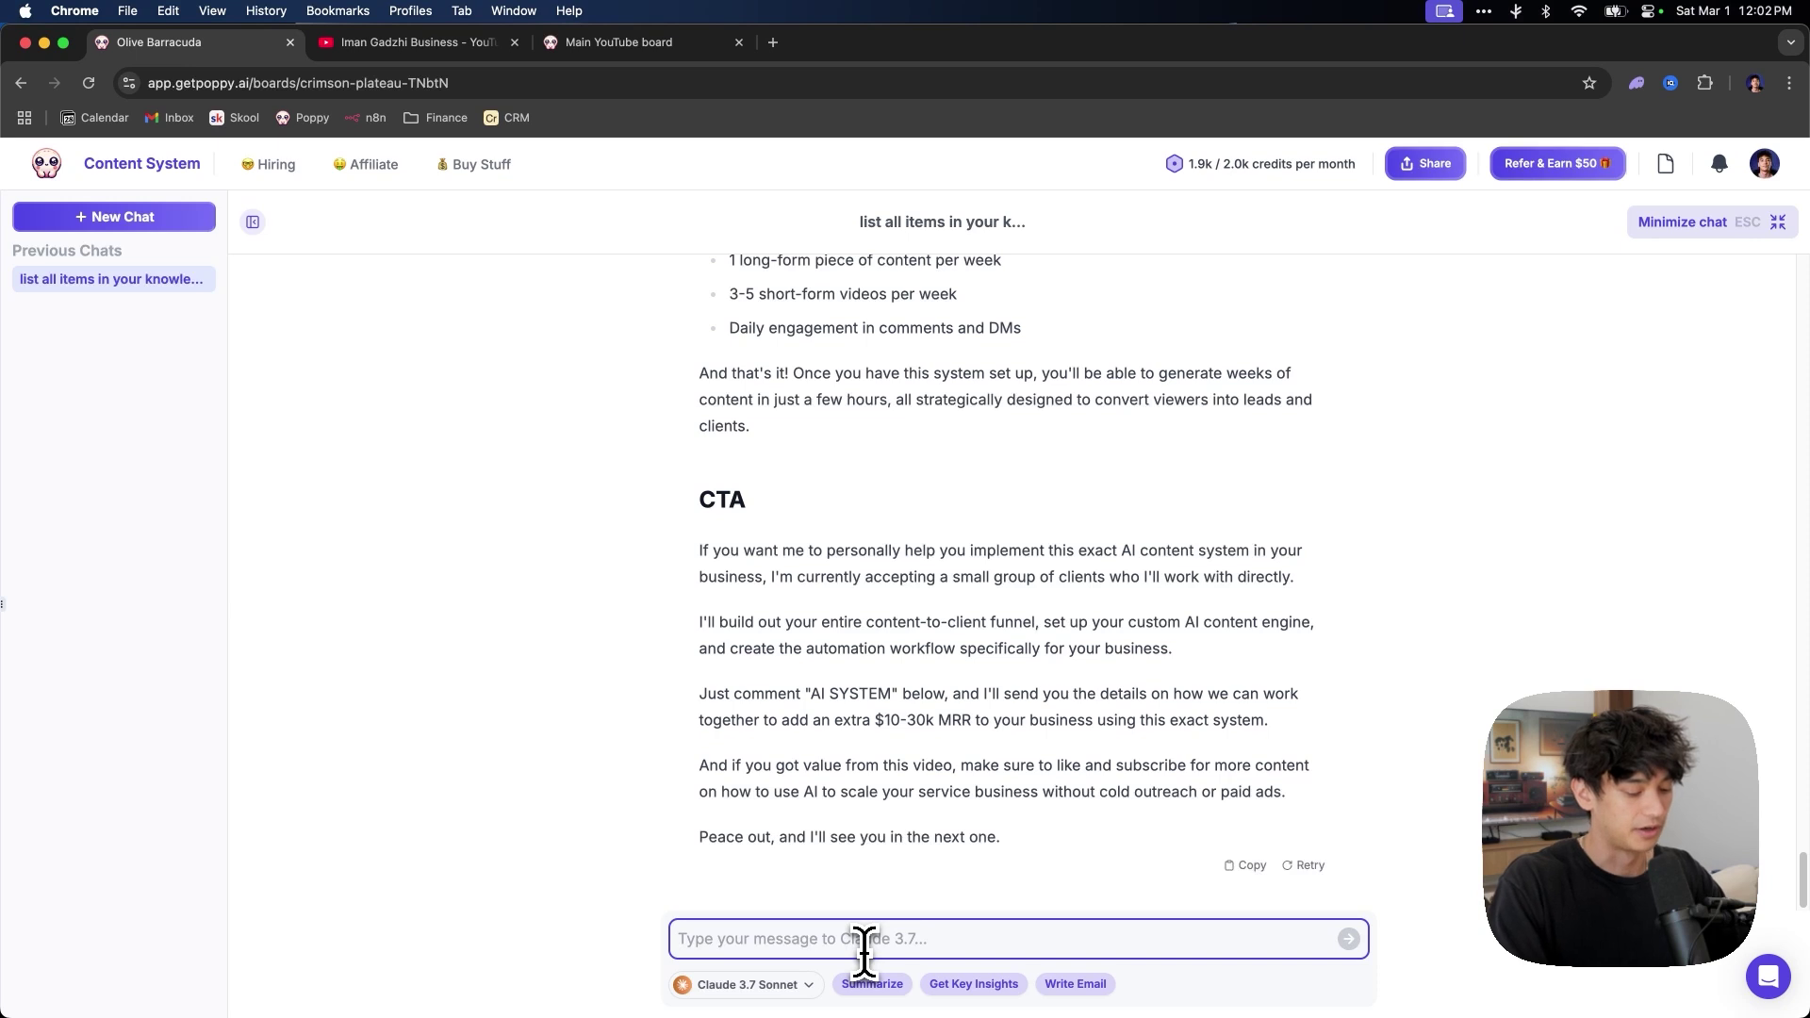
pyautogui.write('Generate 10 different titles for this idea: The asian secret to creating content')
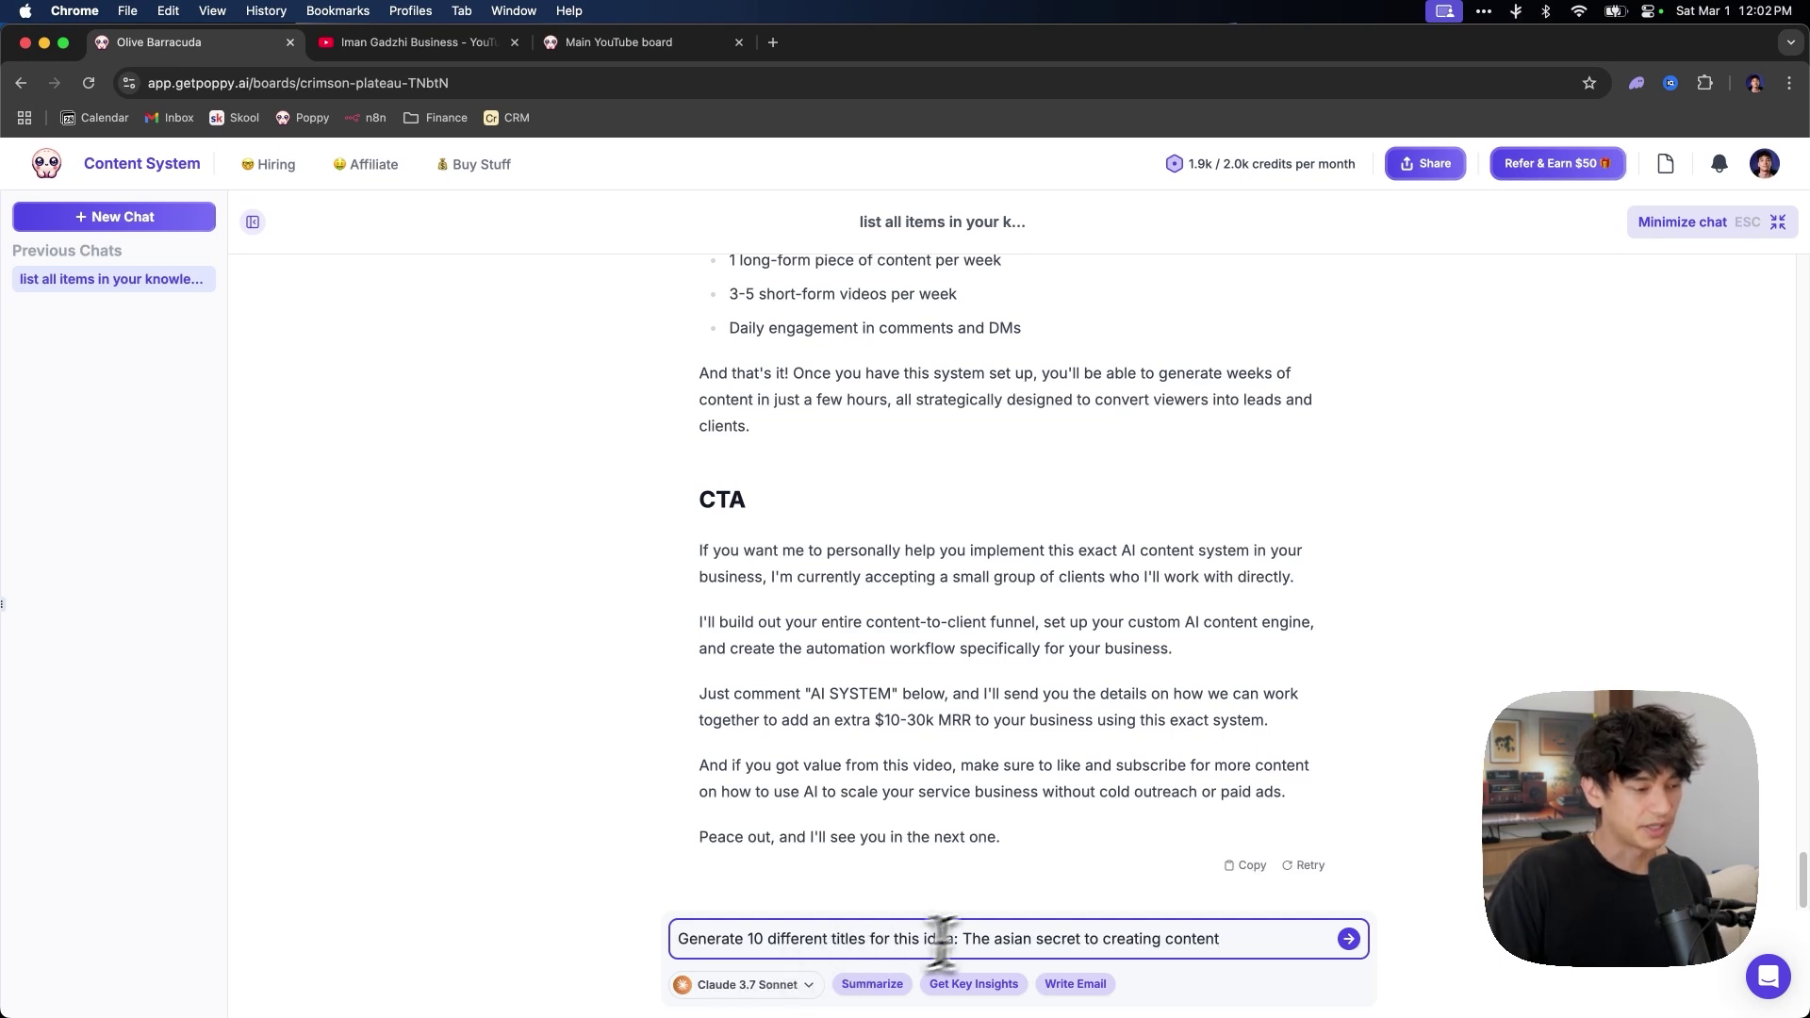
pyautogui.moveTo(963, 939); pyautogui.dragTo(1222, 940)
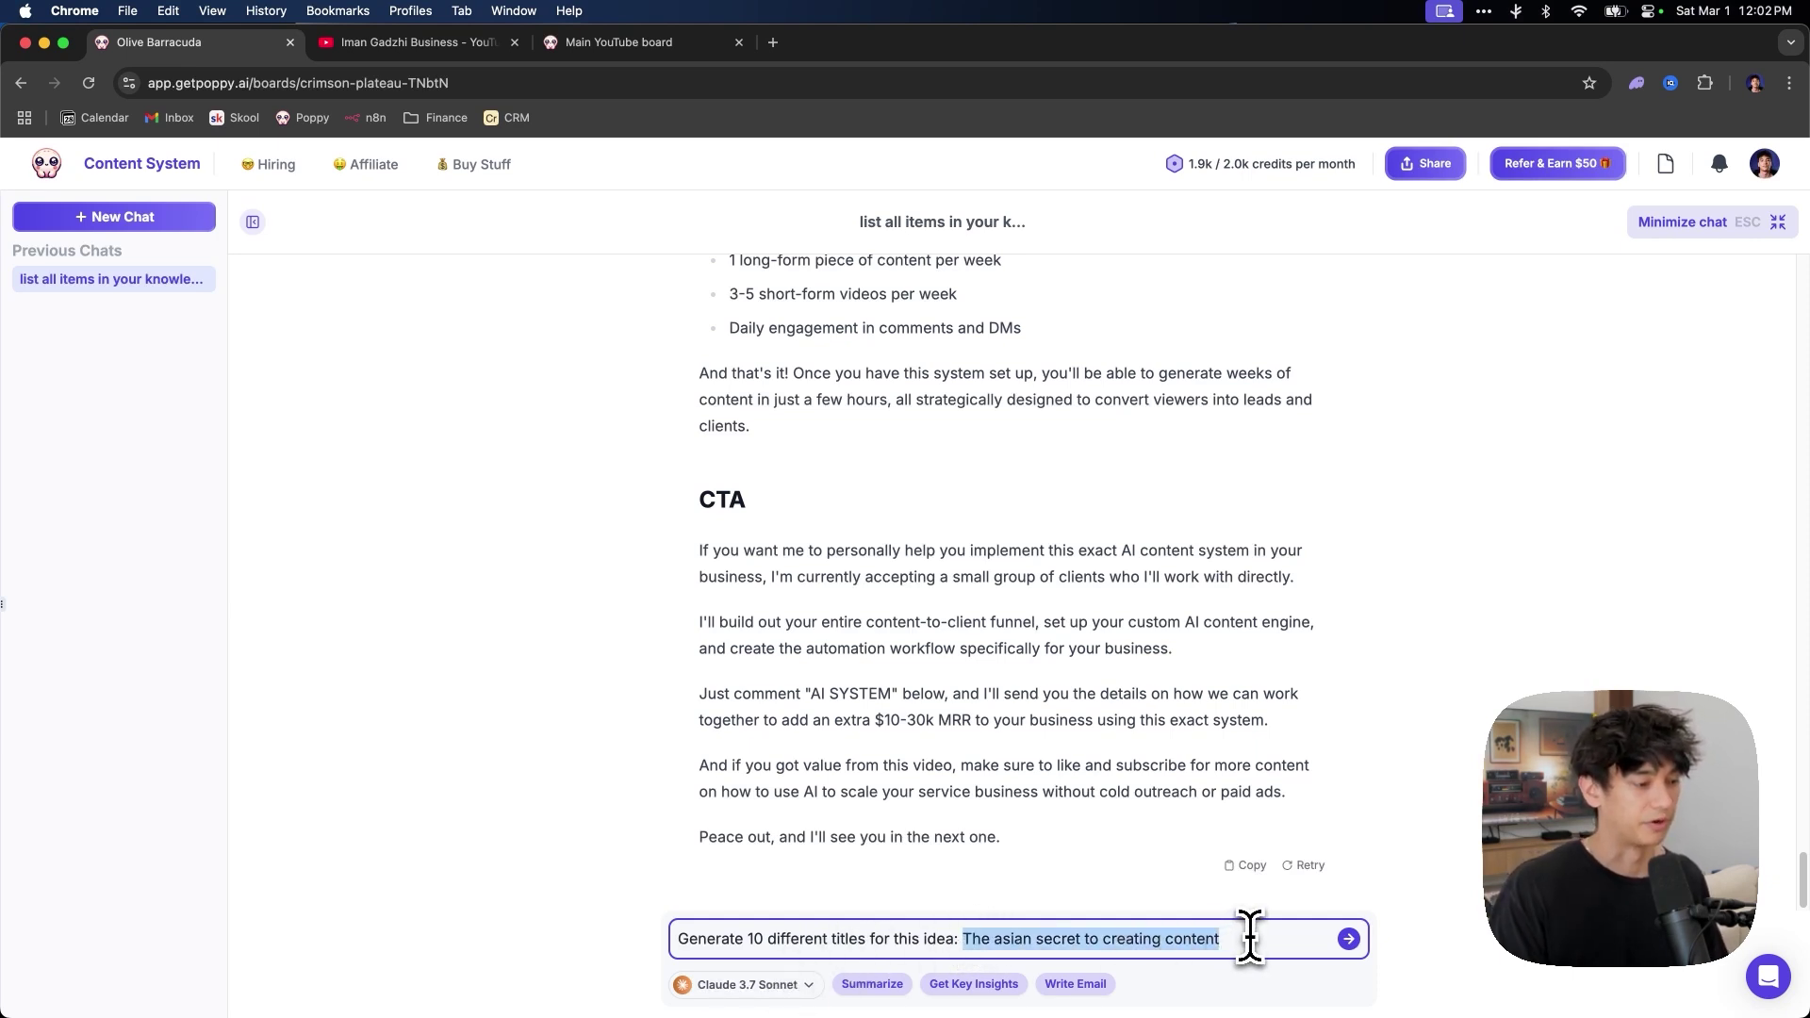
pyautogui.moveTo(699, 939); pyautogui.dragTo(924, 939)
pyautogui.click(1166, 933)
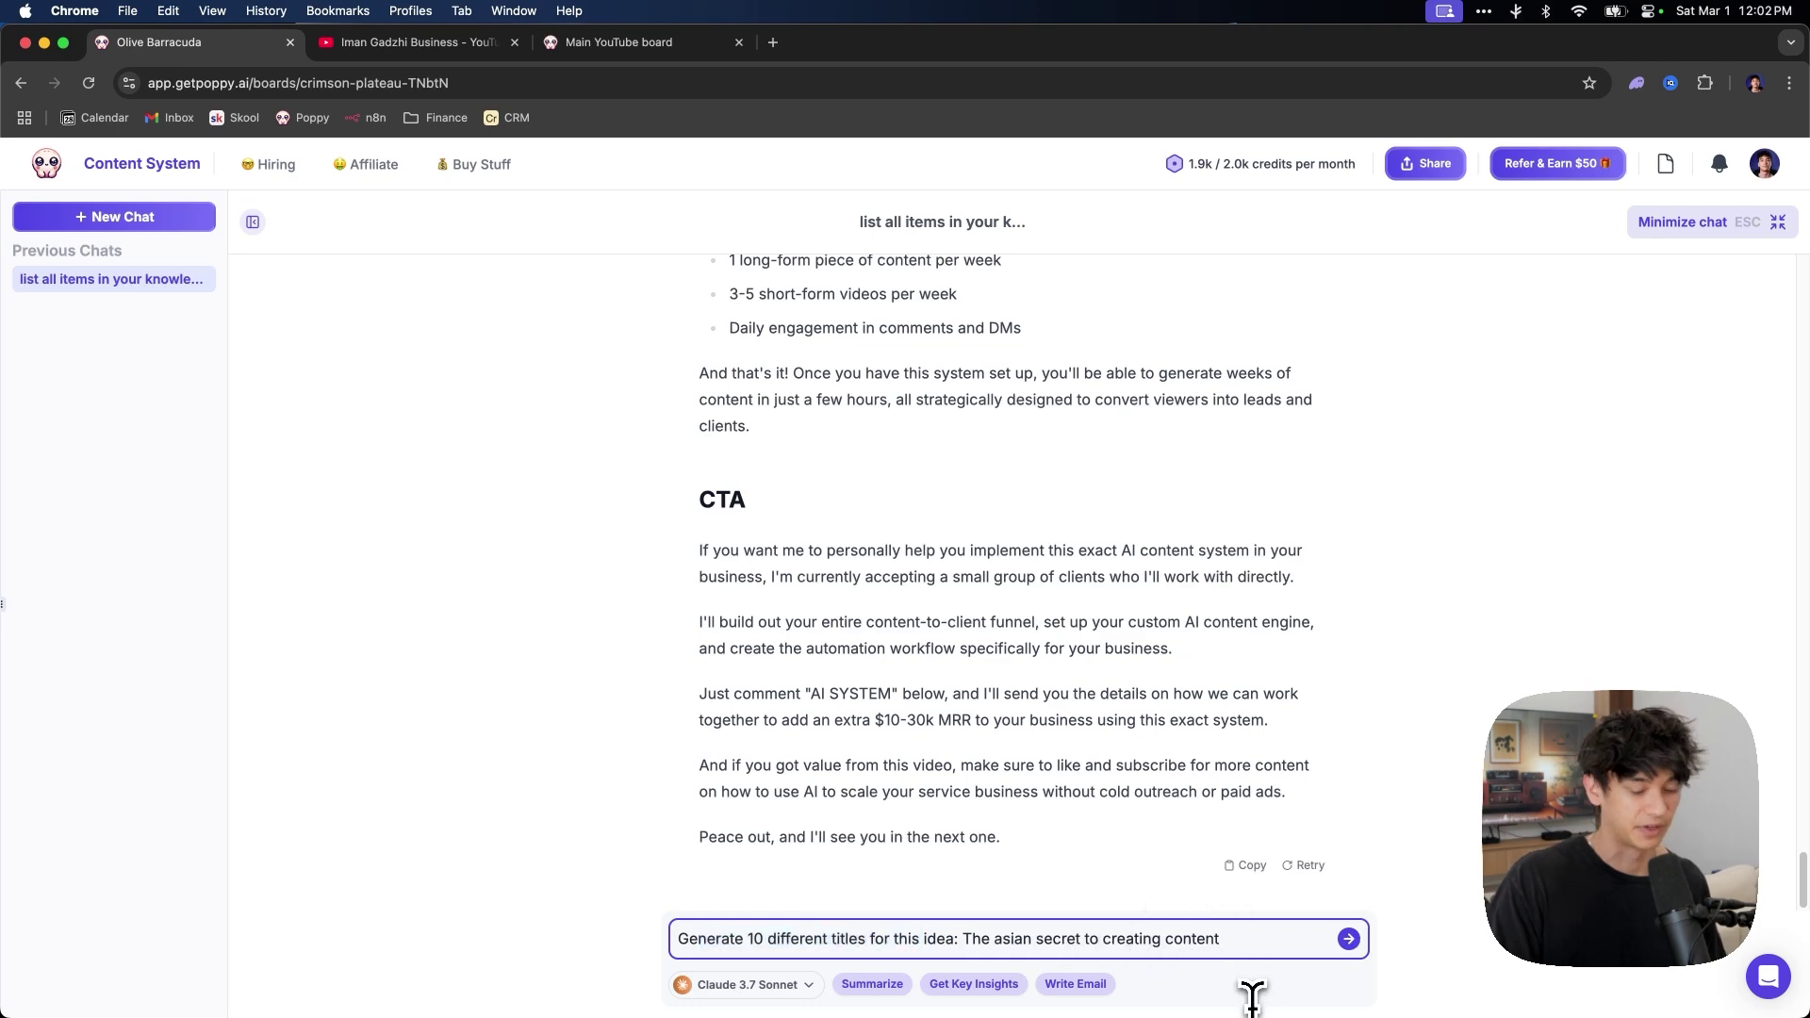
pyautogui.press('Return')
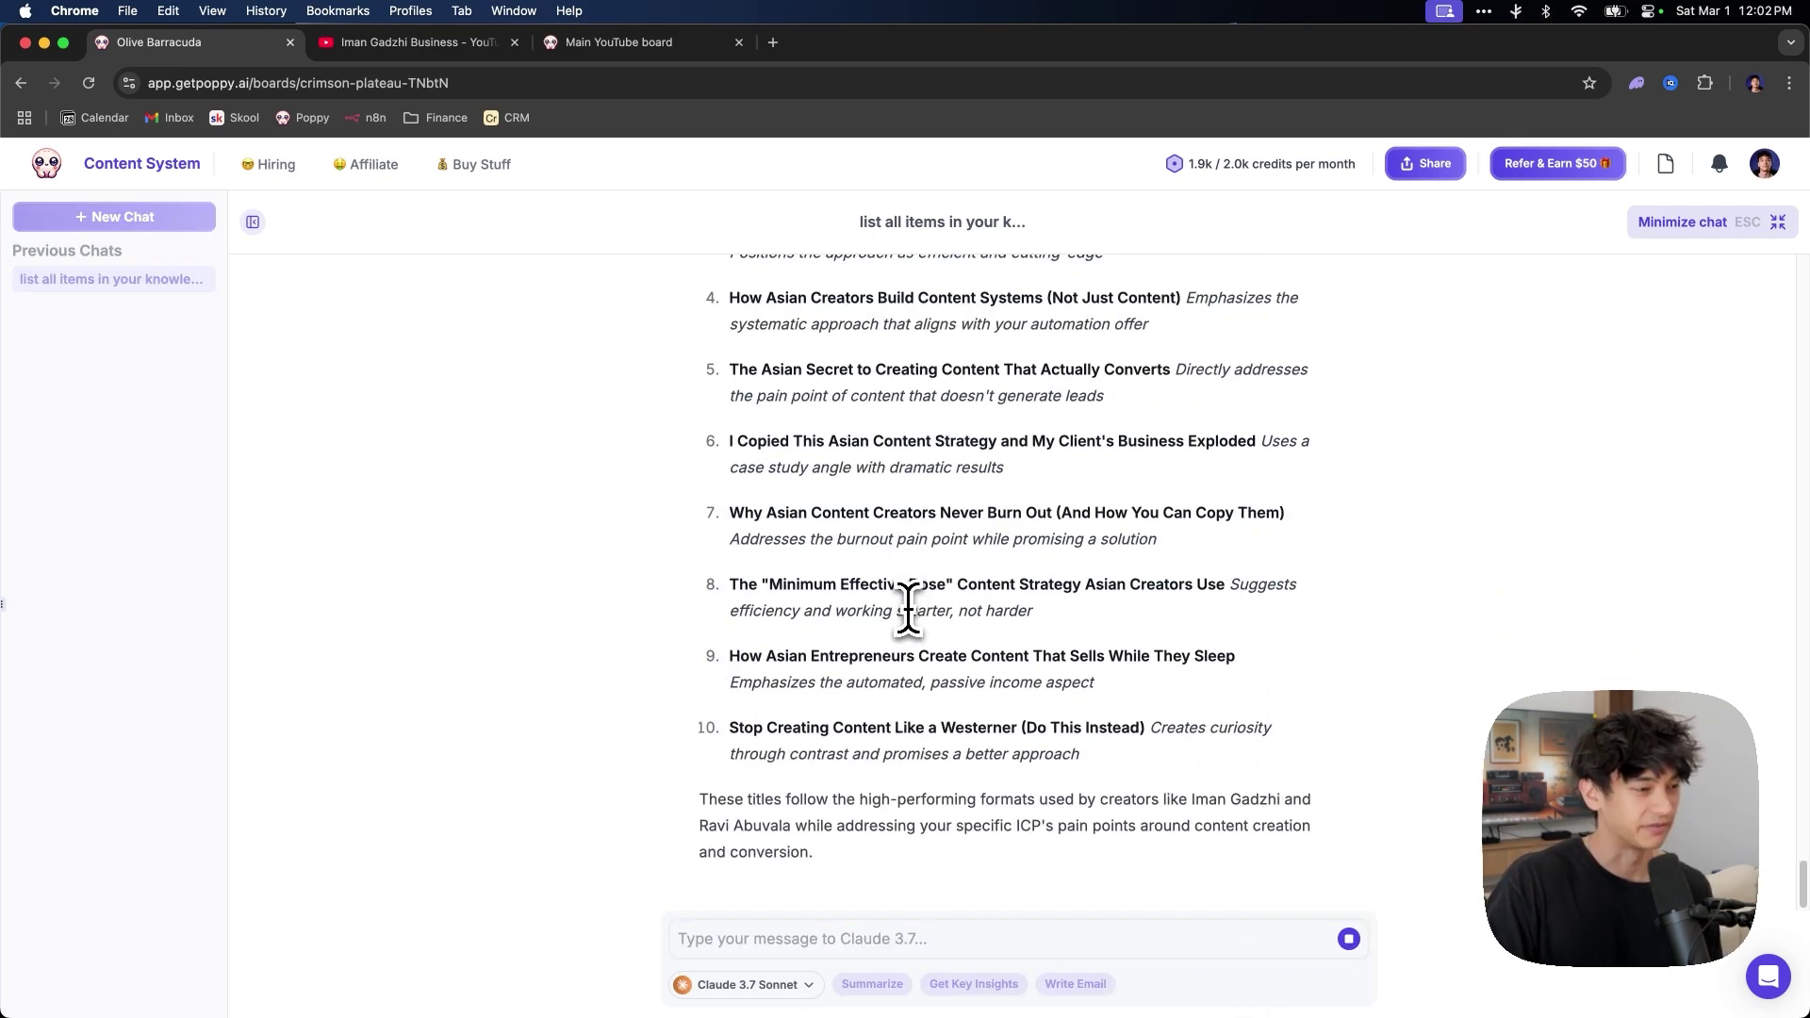
# Review the ten title variations, highlighting the fourth, fifth, sixth, ninth and tenth
pyautogui.scroll(2, 907, 608)
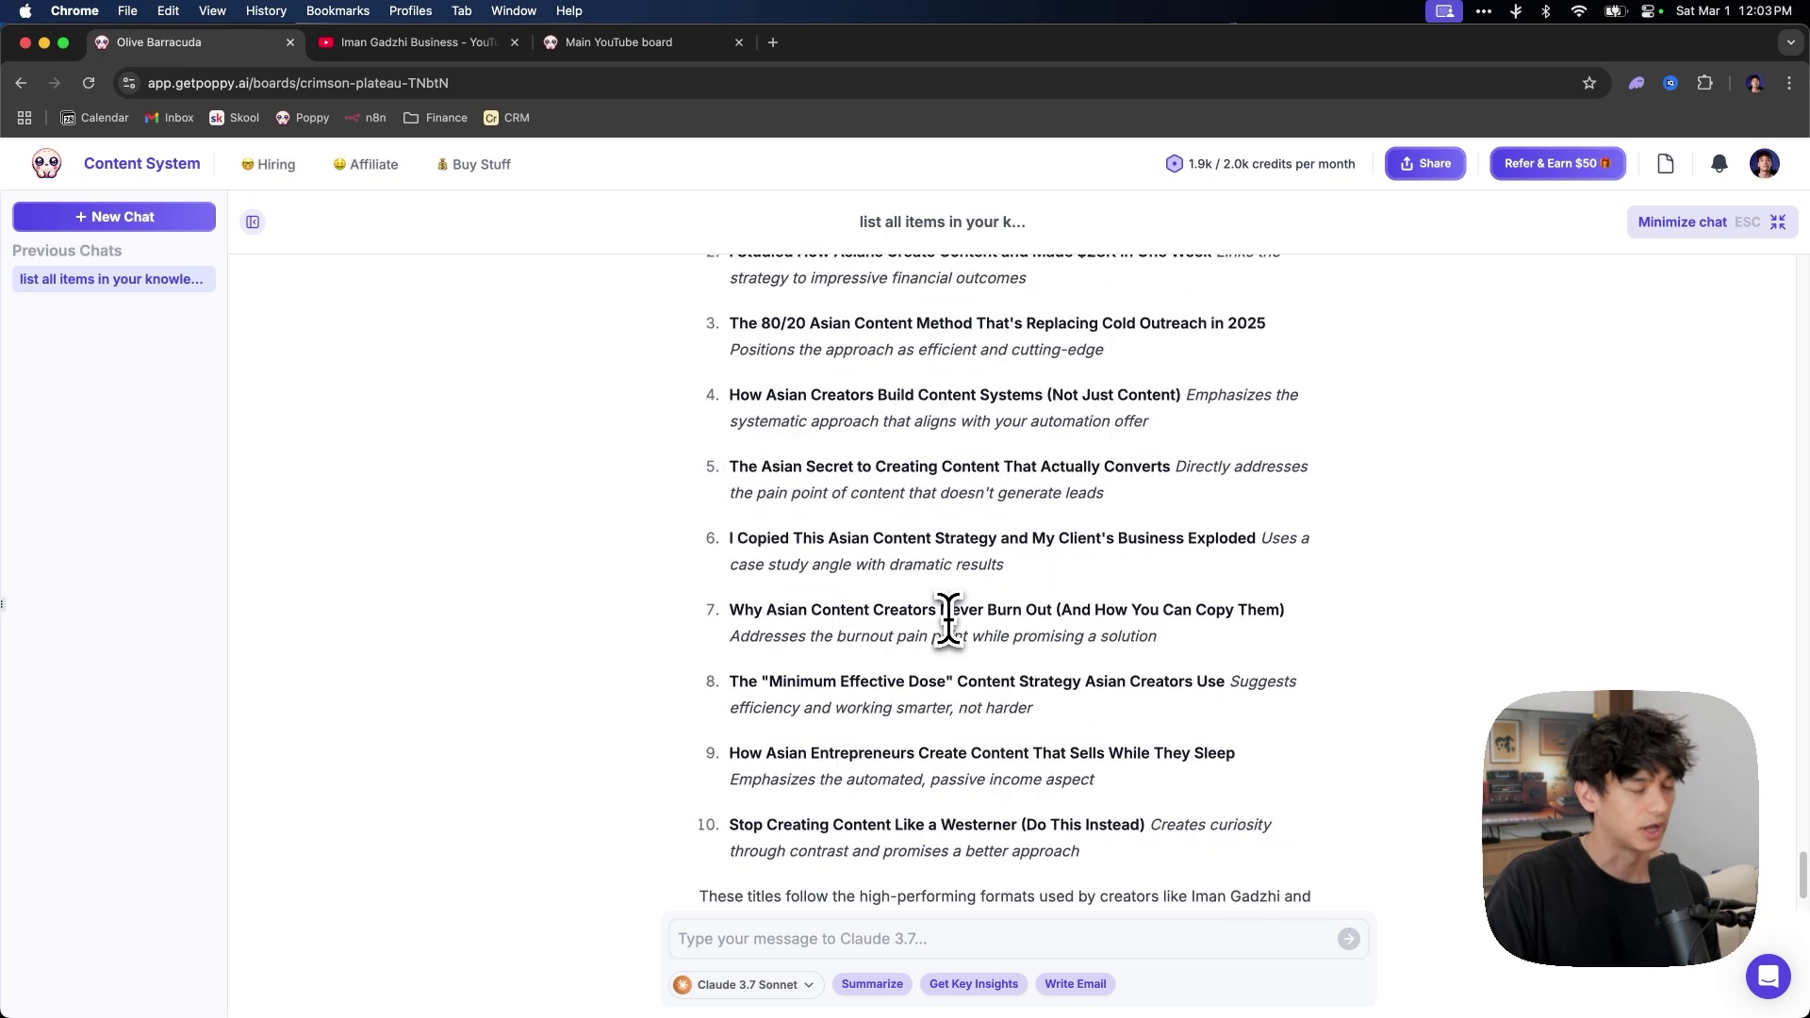
pyautogui.moveTo(738, 539); pyautogui.dragTo(978, 547)
pyautogui.moveTo(753, 466); pyautogui.dragTo(1062, 467)
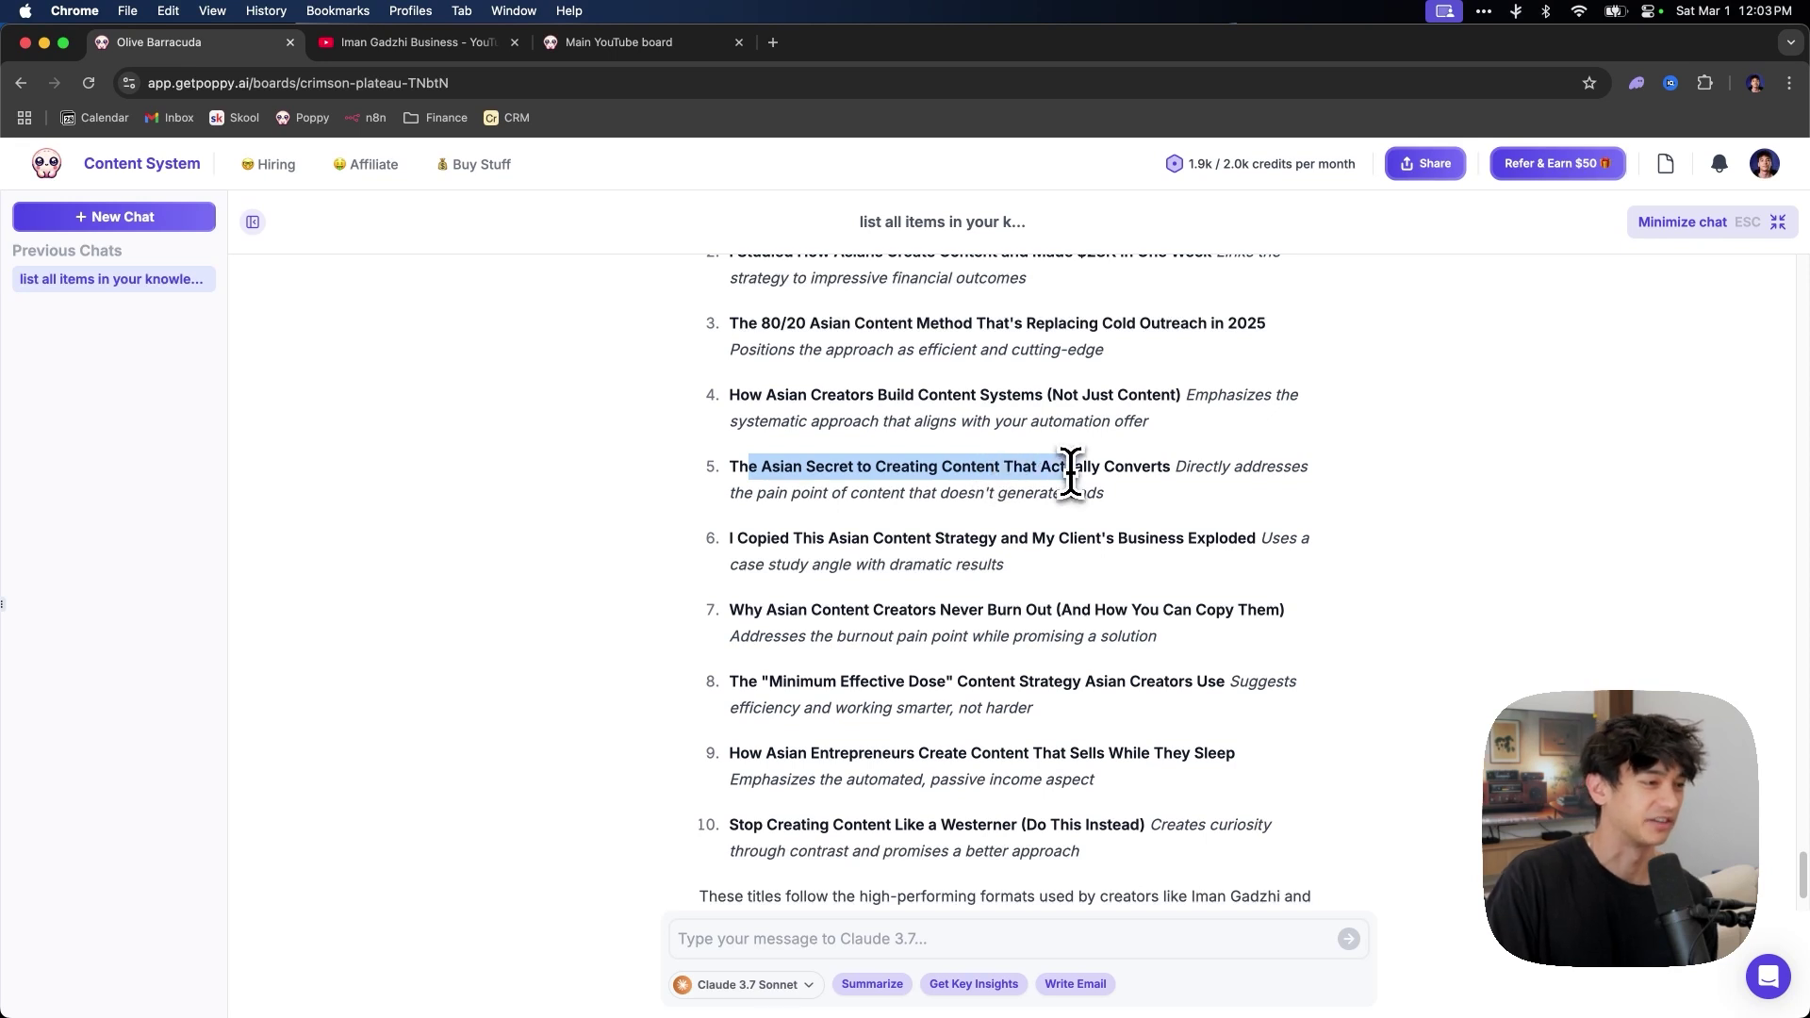
pyautogui.moveTo(766, 395); pyautogui.dragTo(888, 395)
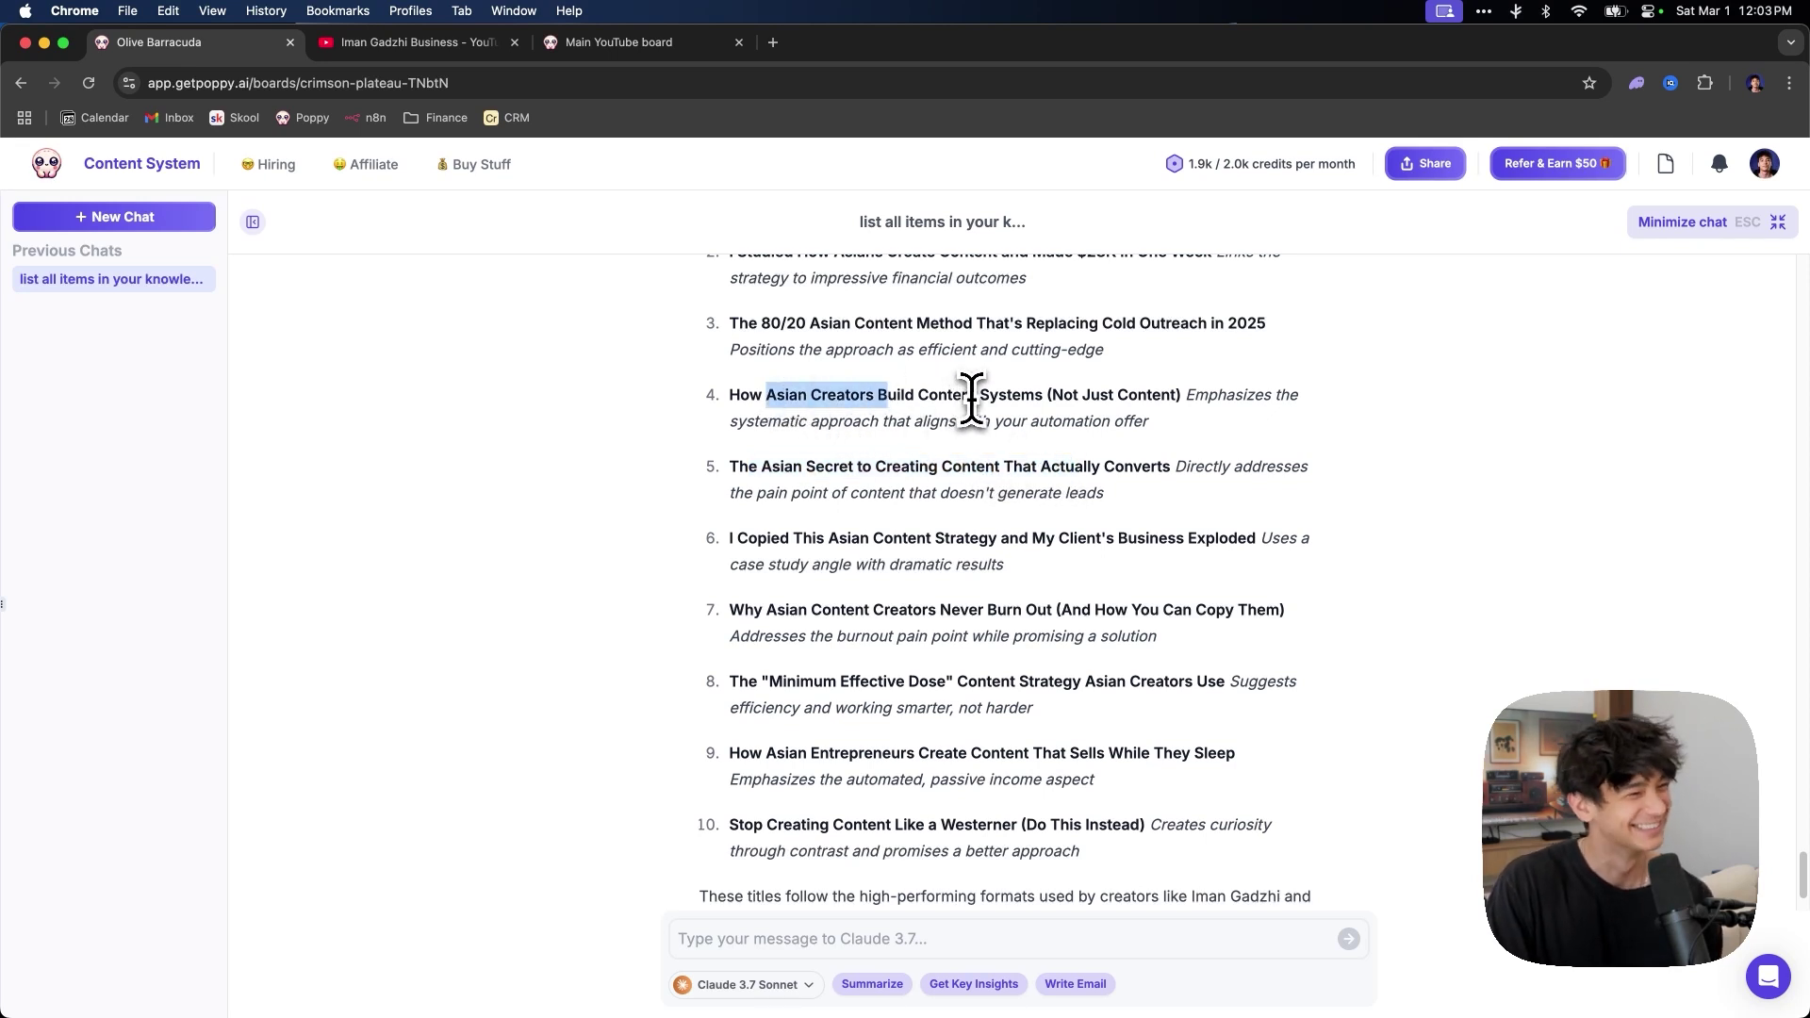
pyautogui.moveTo(751, 754); pyautogui.dragTo(922, 745)
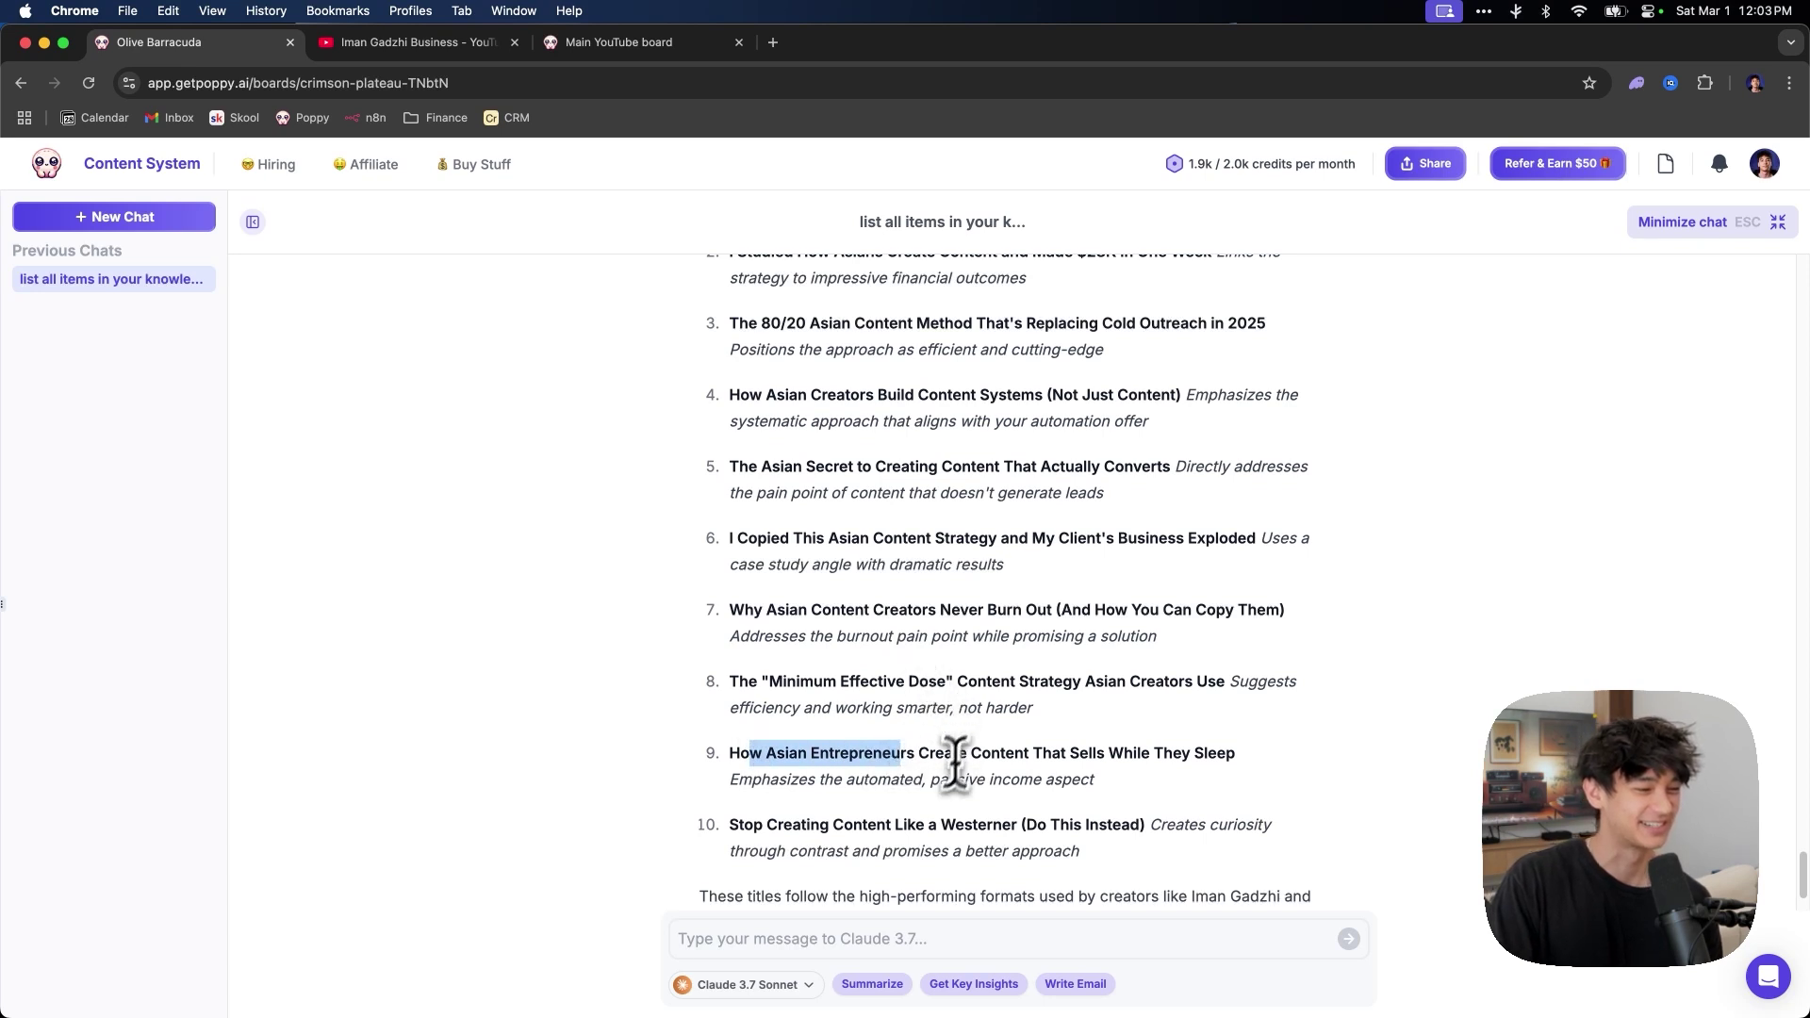
pyautogui.moveTo(801, 826); pyautogui.dragTo(997, 830)
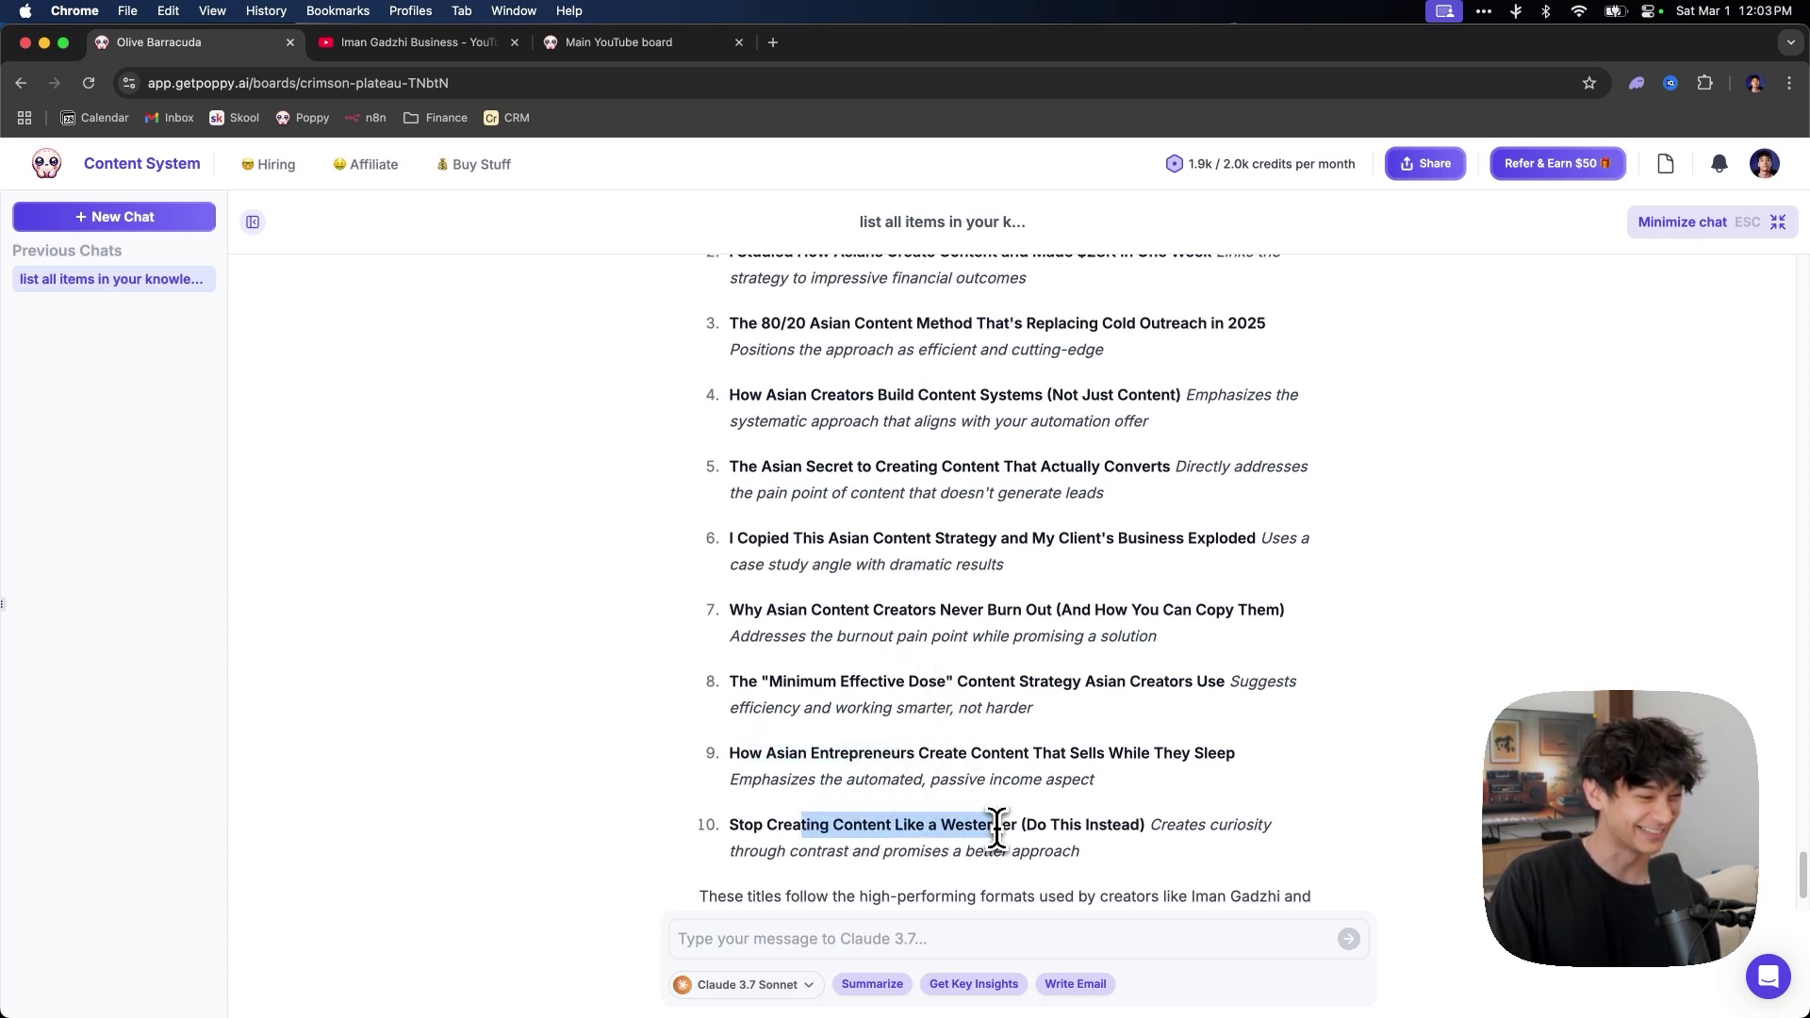
pyautogui.click(924, 827)
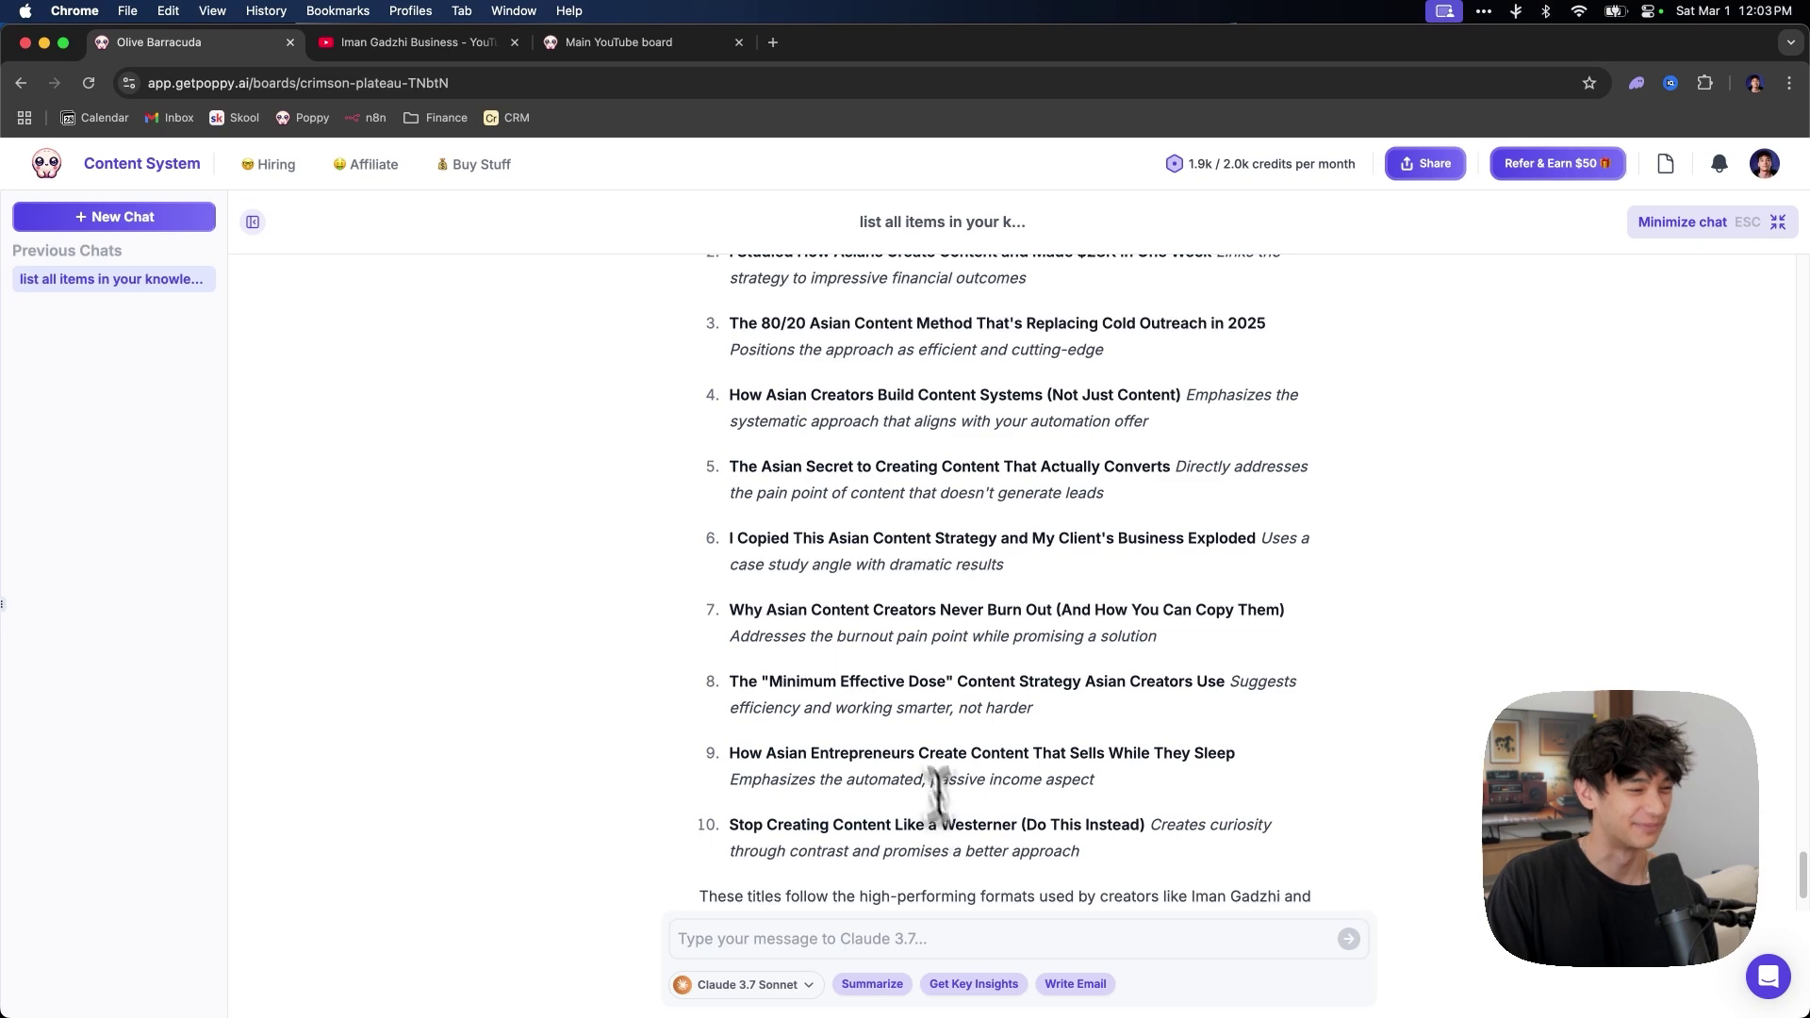
pyautogui.scroll(5, 958, 618)
pyautogui.scroll(-6, 952, 631)
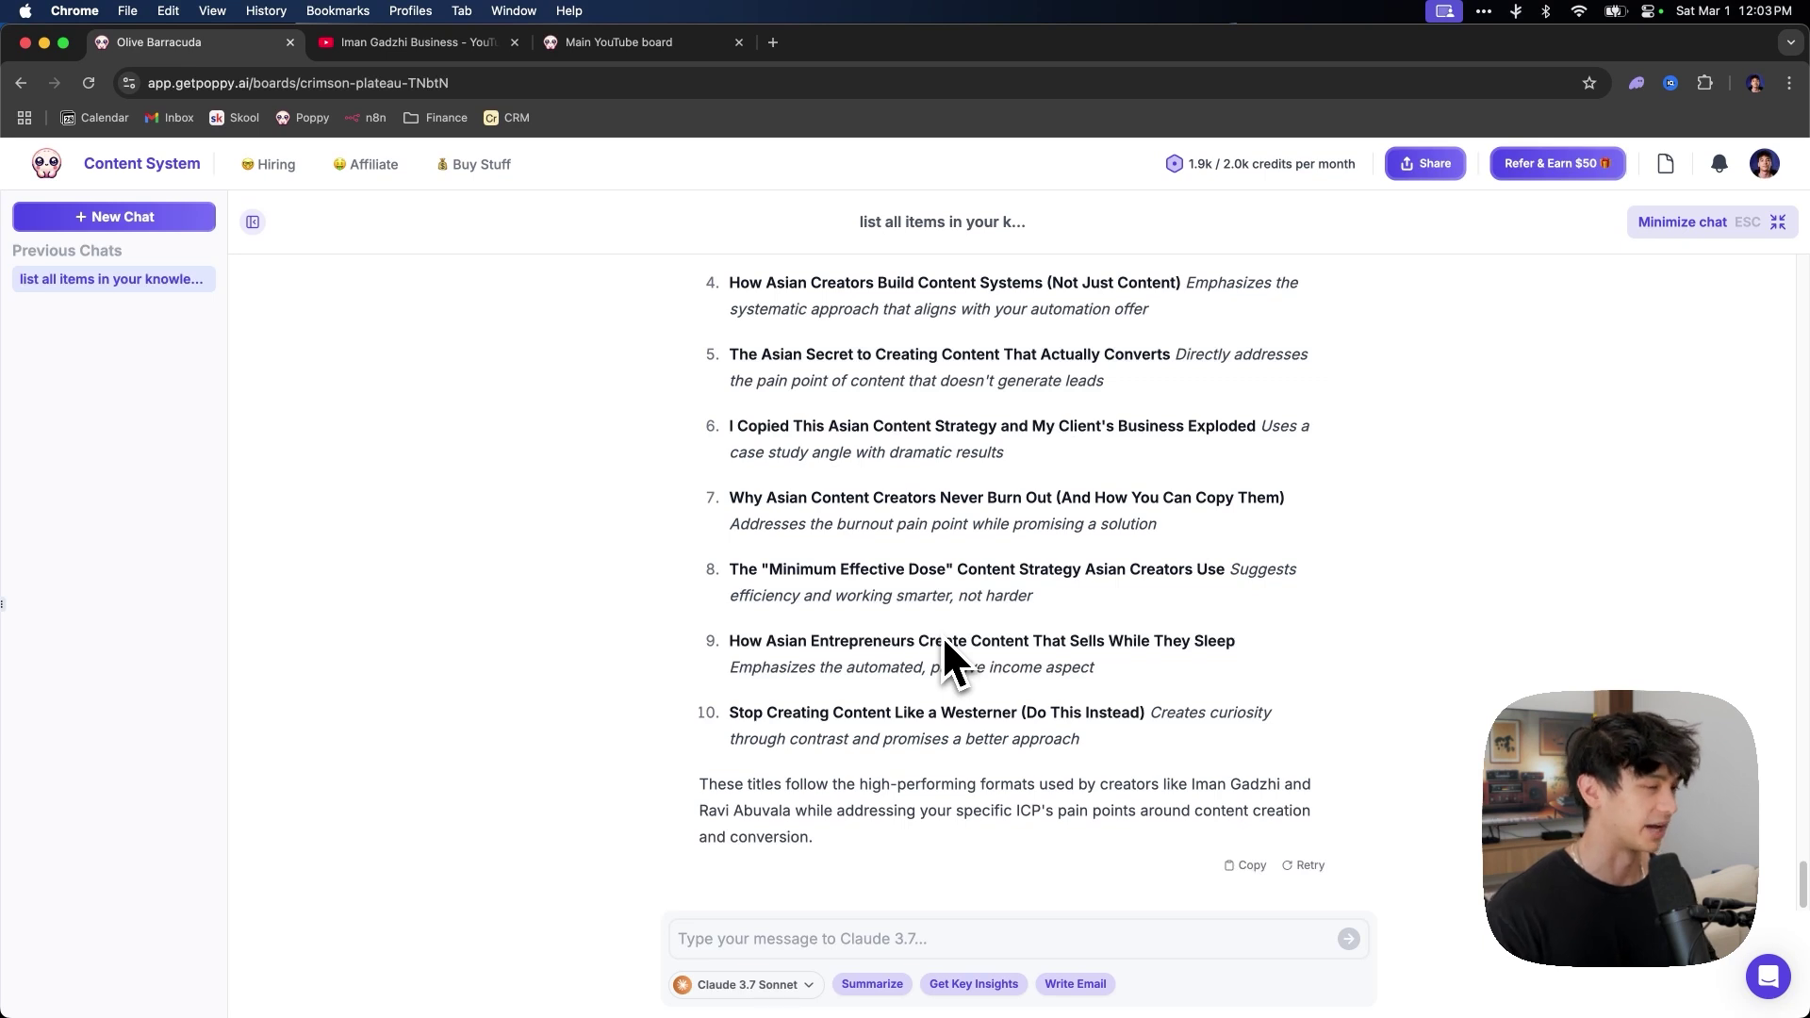
# Ask the chat to 'flesh out script 5'
pyautogui.click(885, 937)
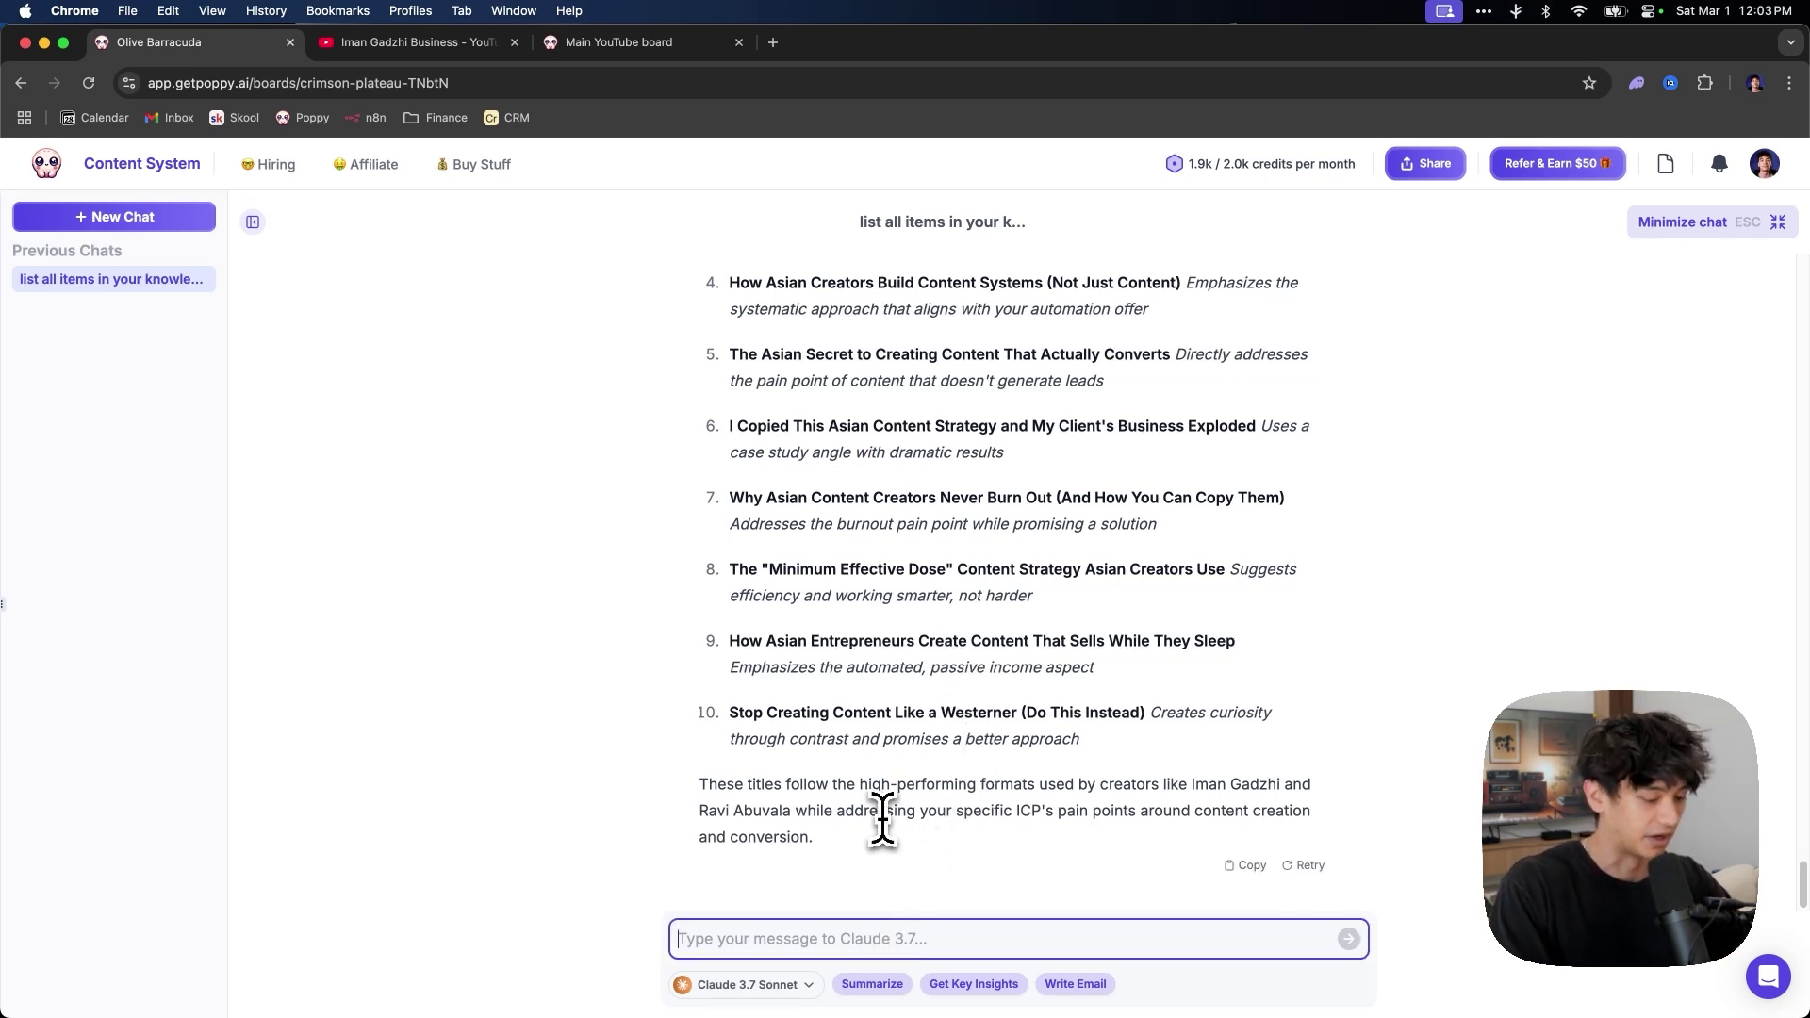
pyautogui.write('flesh out script 5')
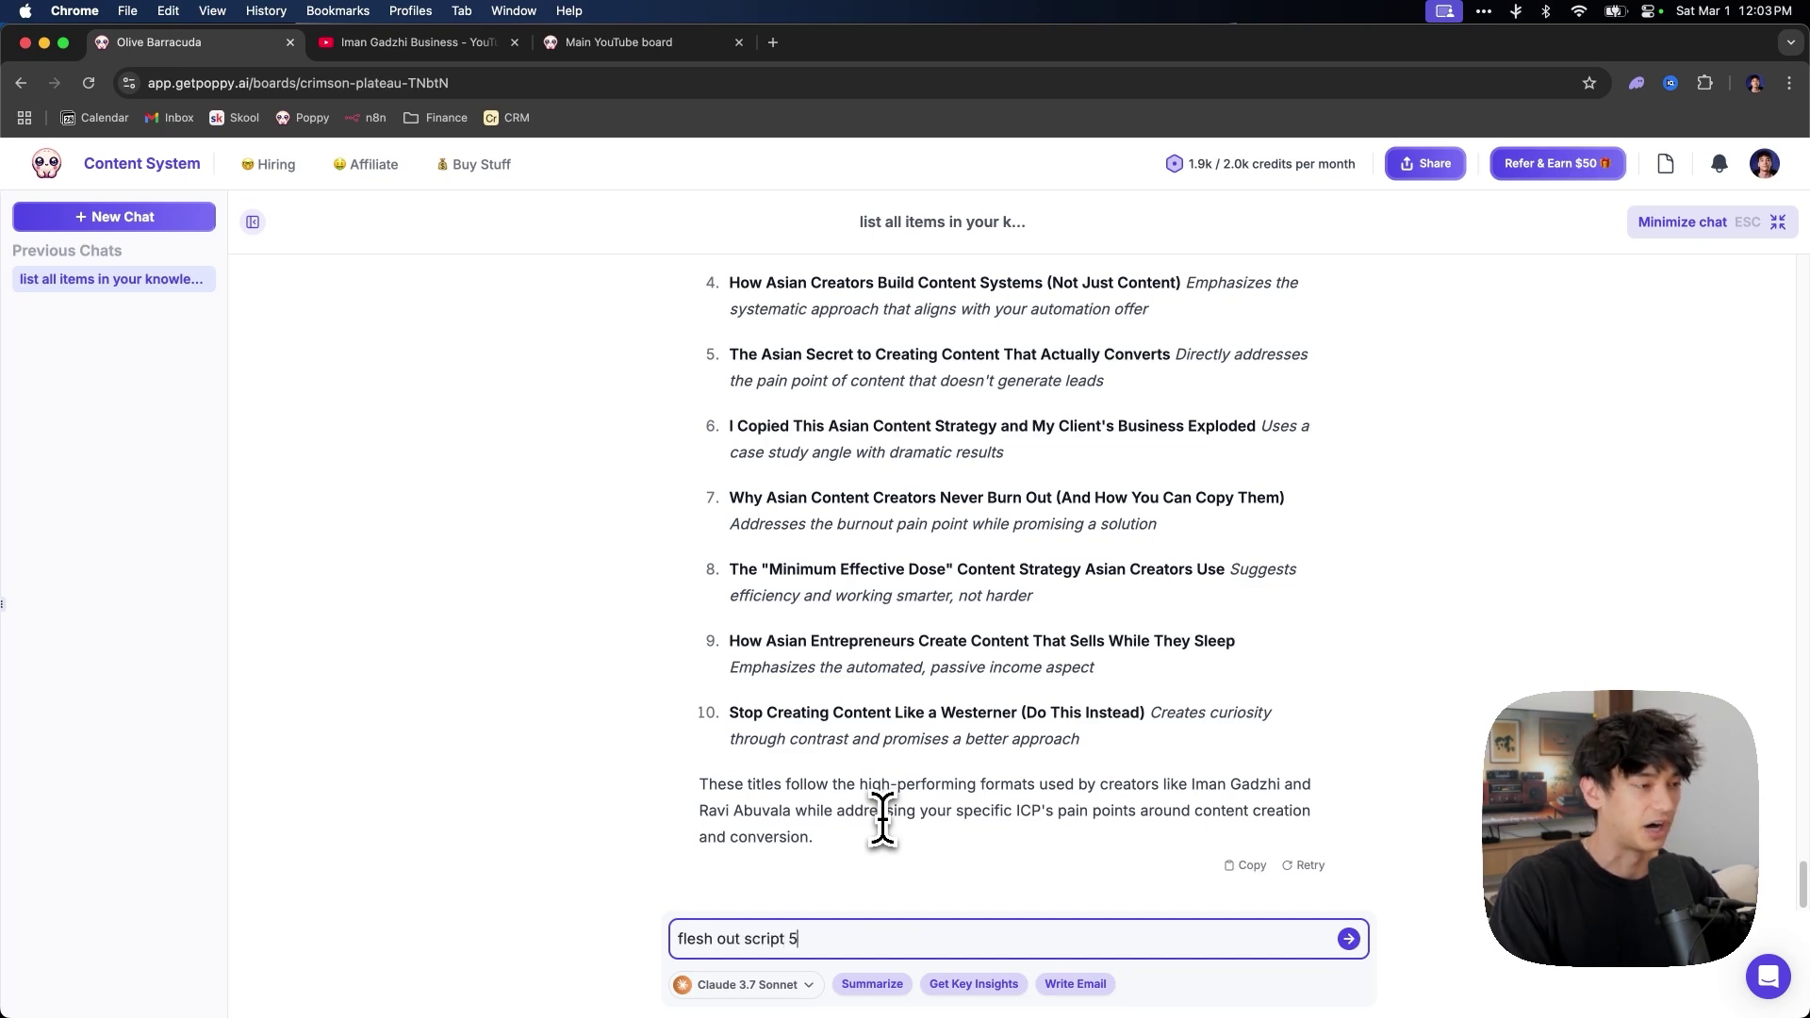
pyautogui.press('Return')
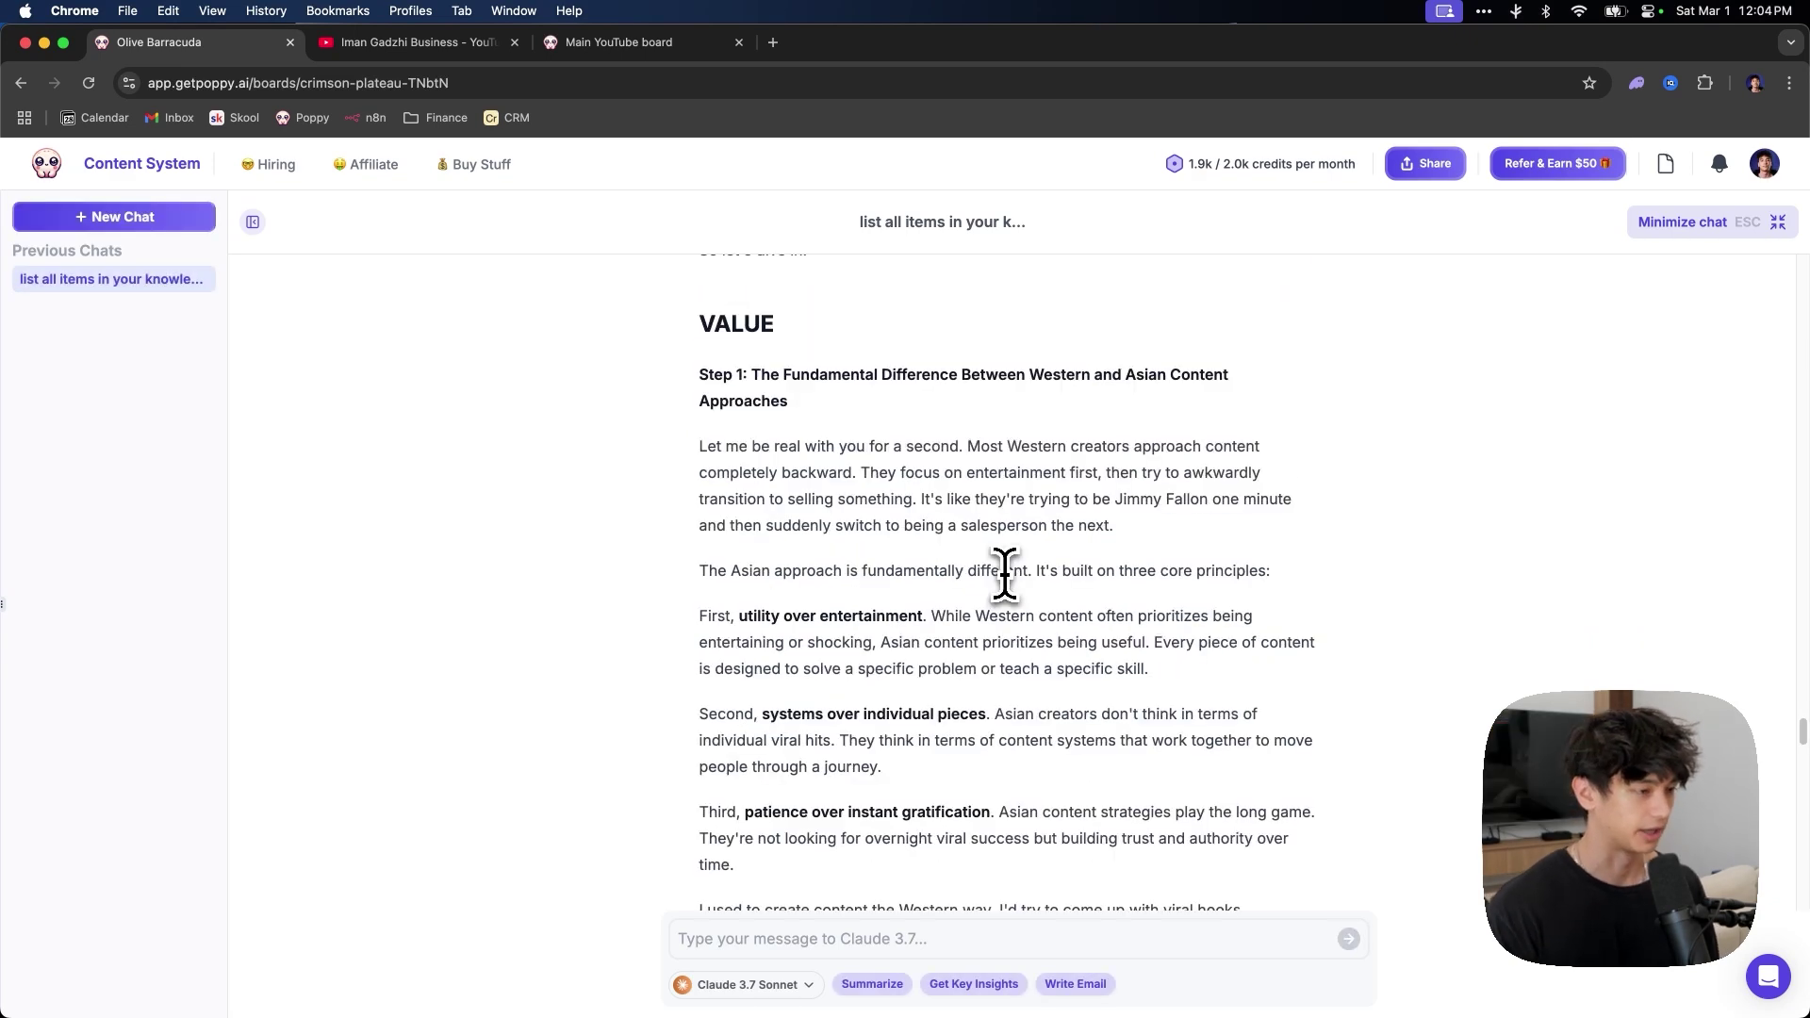
# Review the script's principles: utility over entertainment and systems over individual pieces
pyautogui.moveTo(739, 616); pyautogui.dragTo(808, 615)
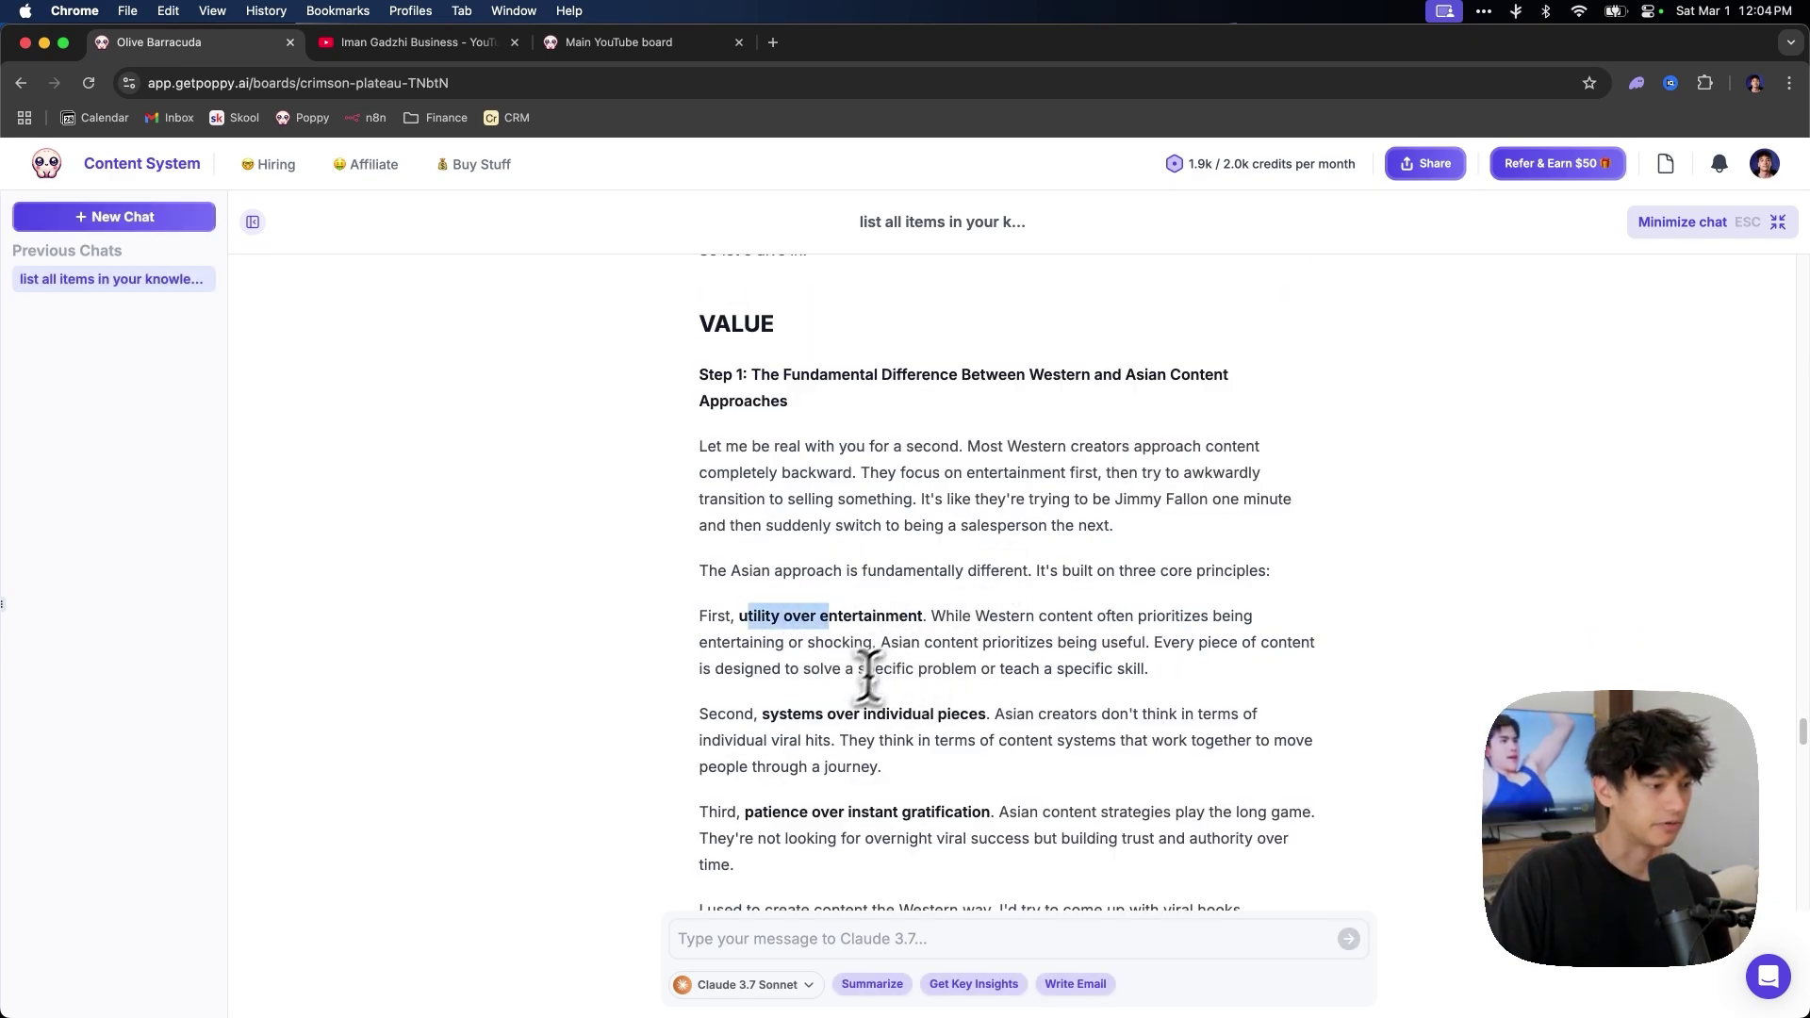
pyautogui.moveTo(802, 714); pyautogui.dragTo(891, 714)
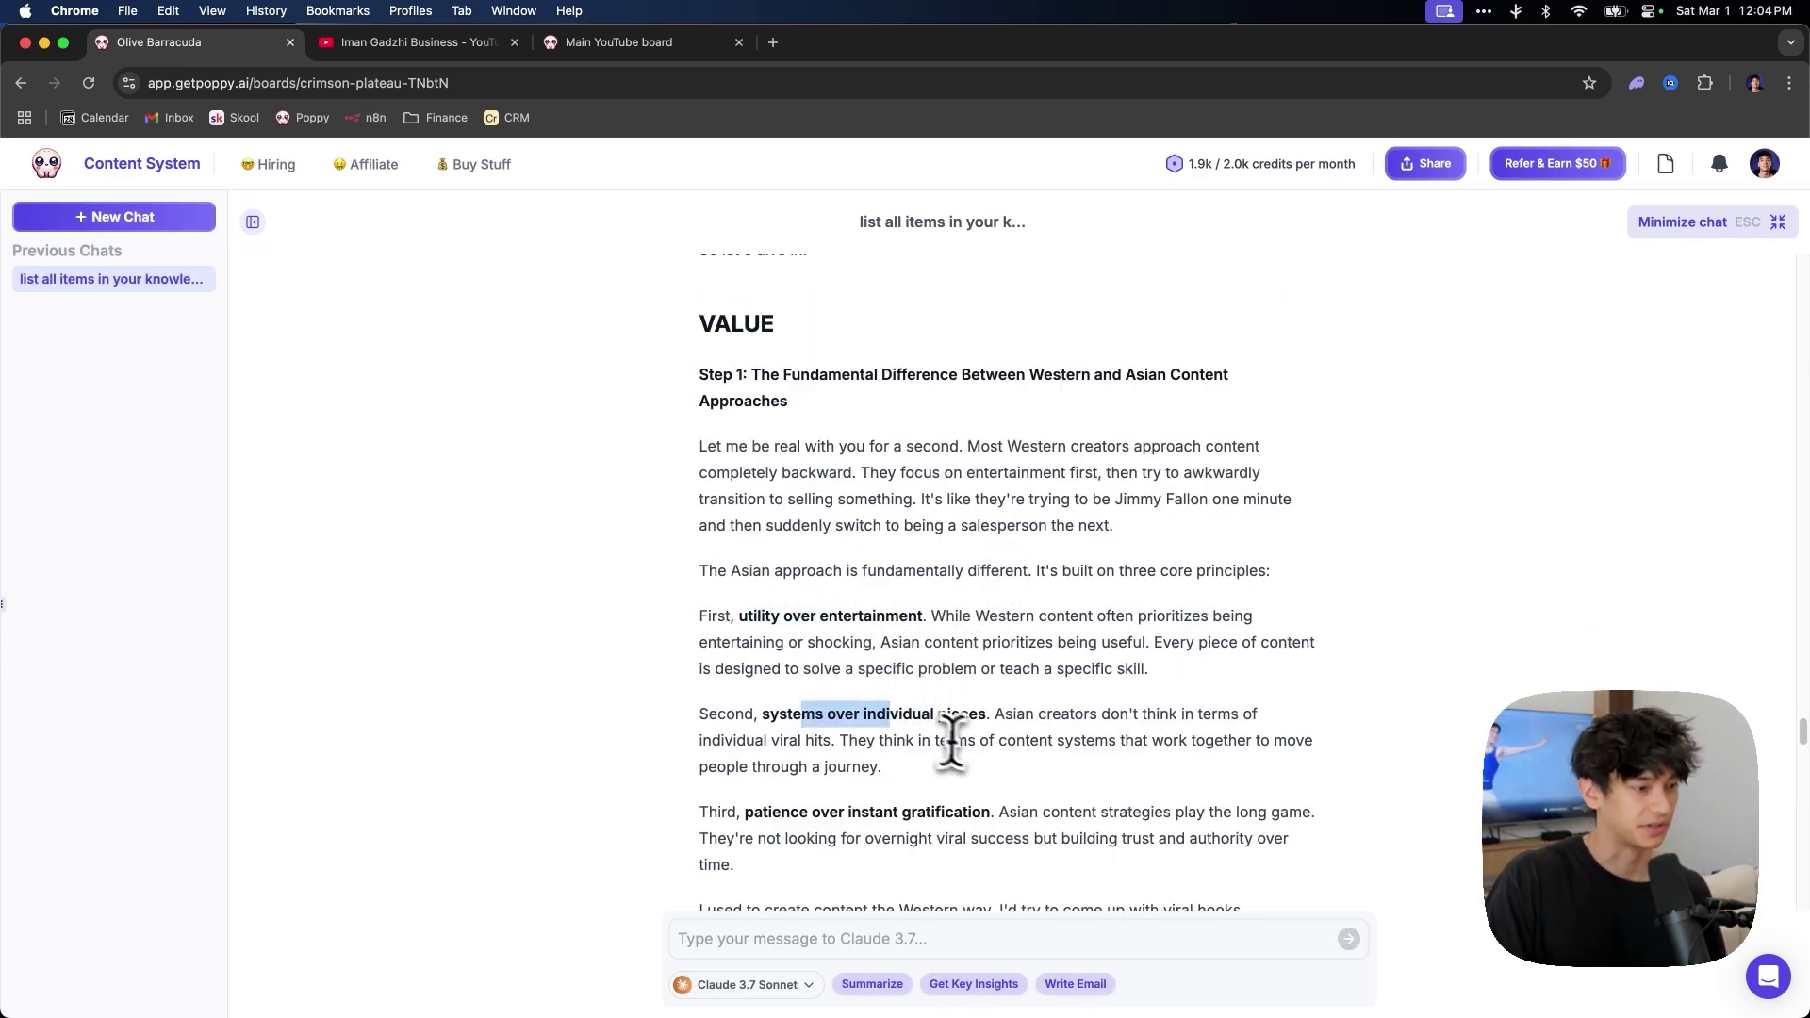
pyautogui.click(889, 732)
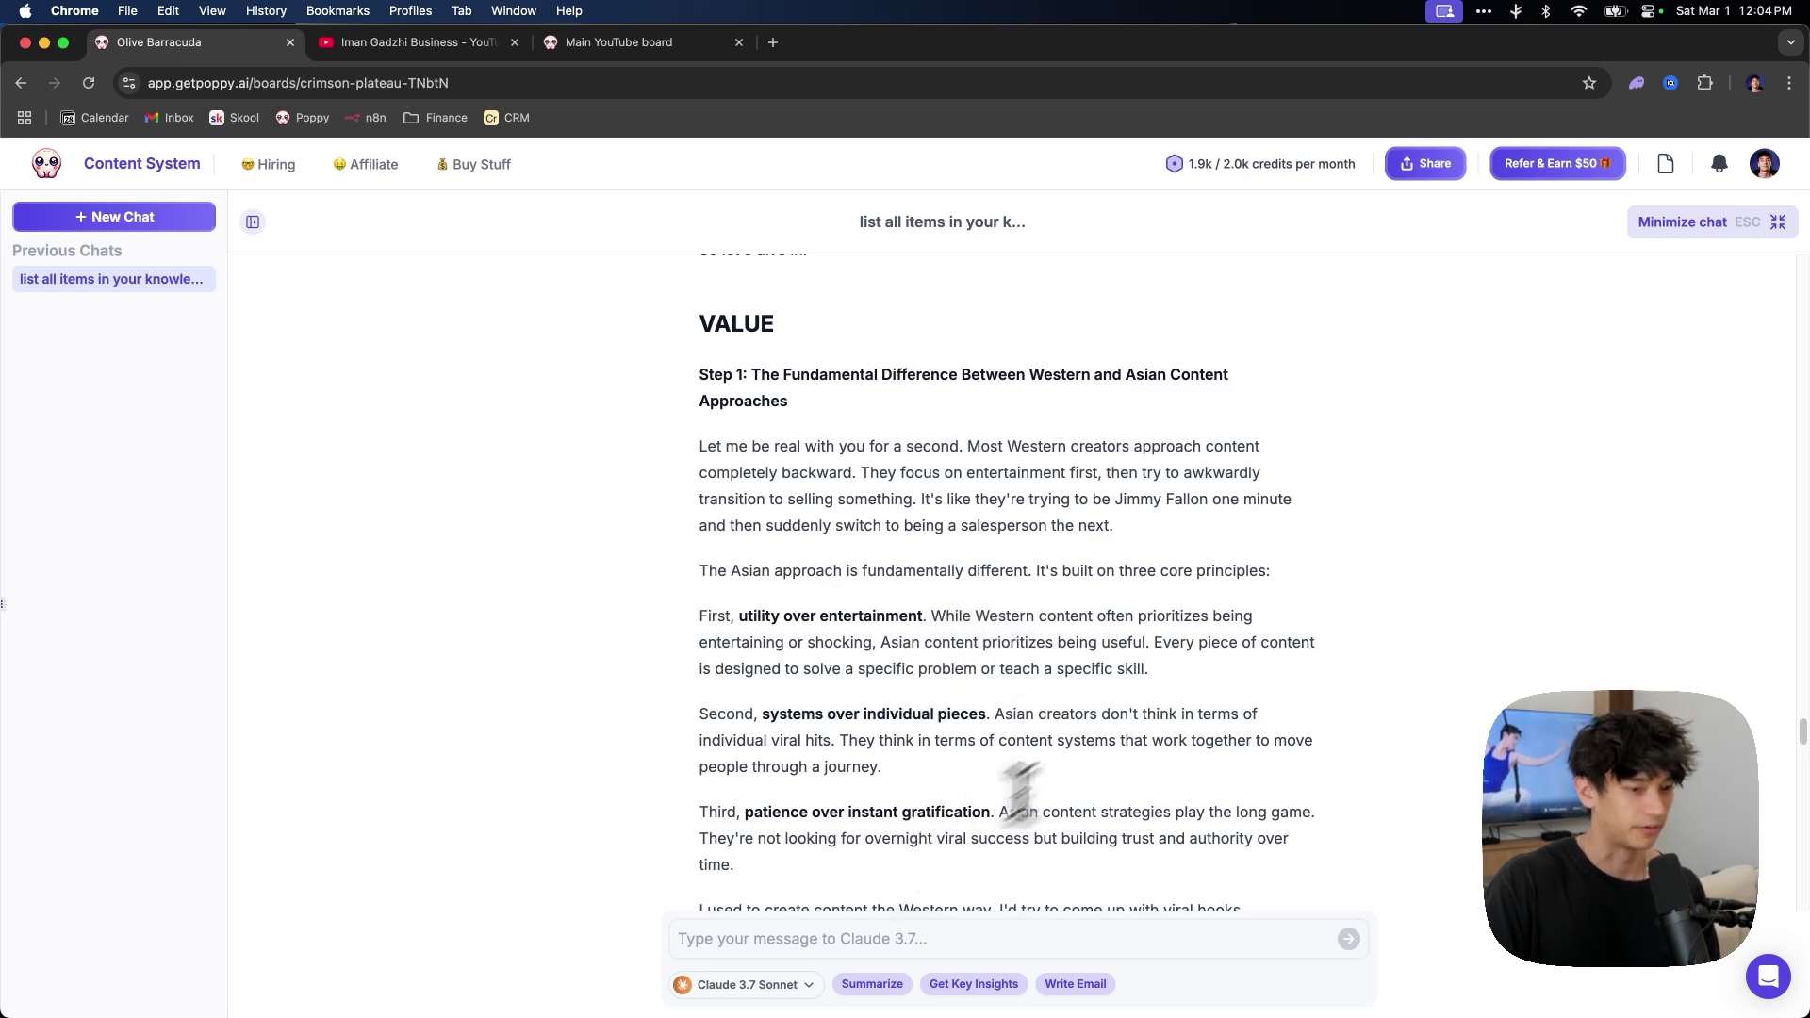